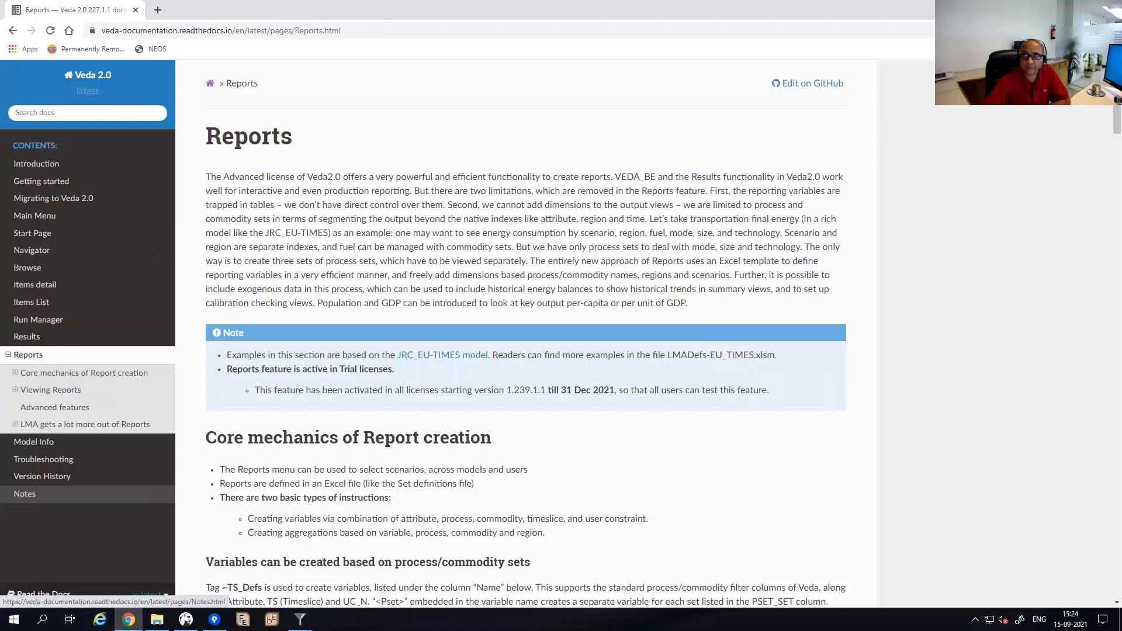
Switch from the Chrome Reports documentation page back to the Veda2 Results window.
{"action": "key", "text": "alt+Tab"}
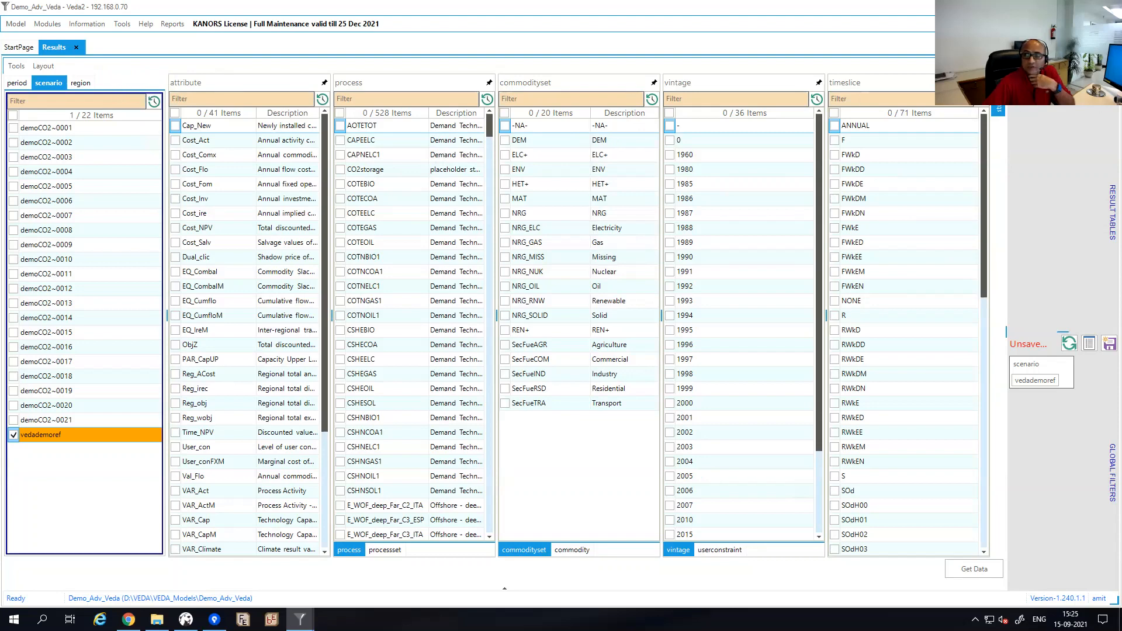
Load the saved 'final energy consumption by sector and fuel' result table.
{"action": "left_click", "coordinate": [1112, 212]}
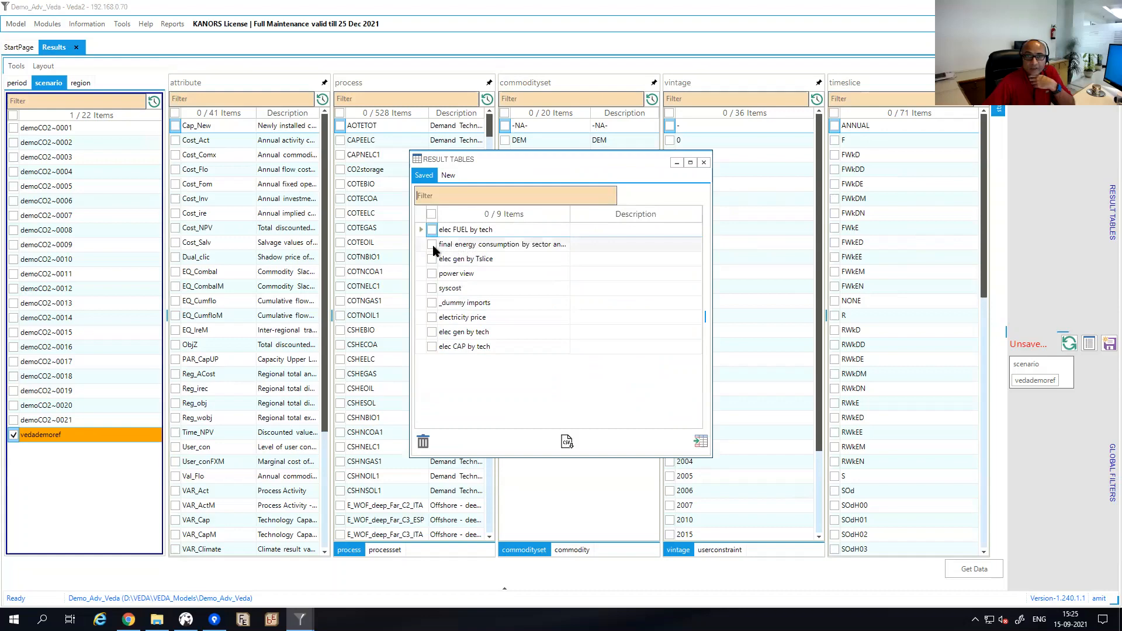
{"action": "left_click", "coordinate": [433, 245]}
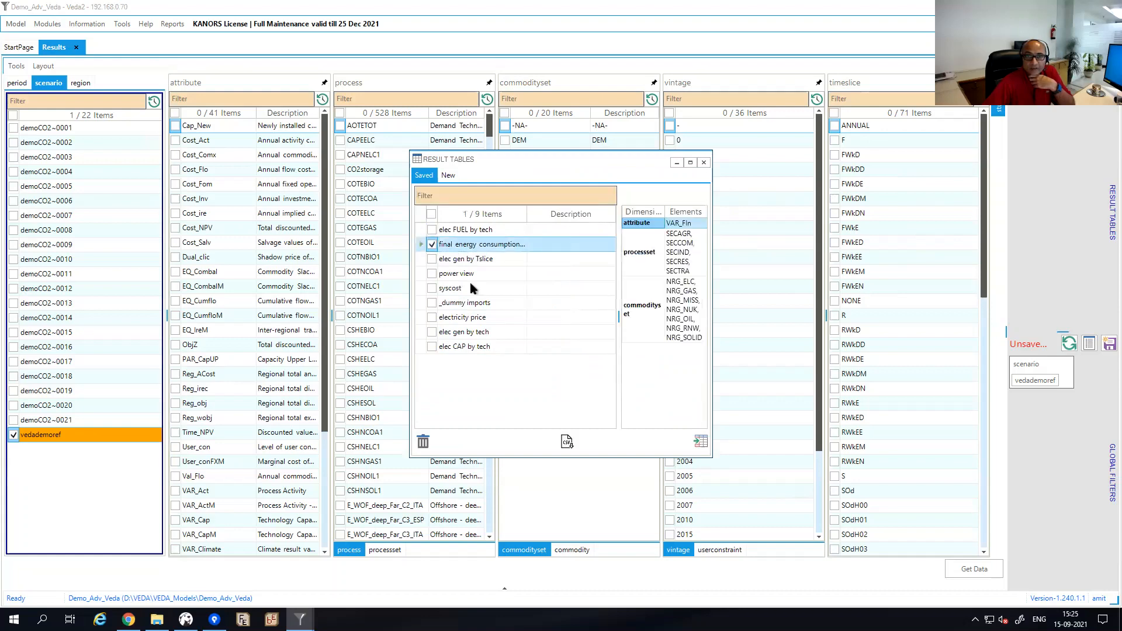
{"action": "left_click", "coordinate": [701, 442]}
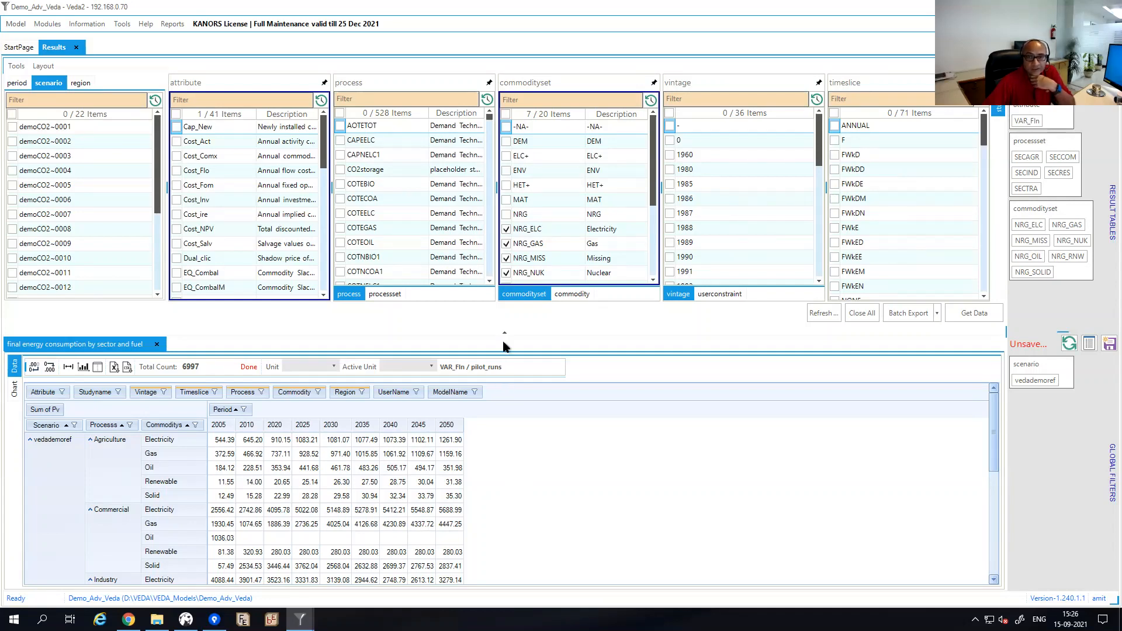
Enlarge the final energy consumption results grid so more rows are visible.
{"action": "left_click_drag", "start_coordinate": [515, 337], "coordinate": [516, 315]}
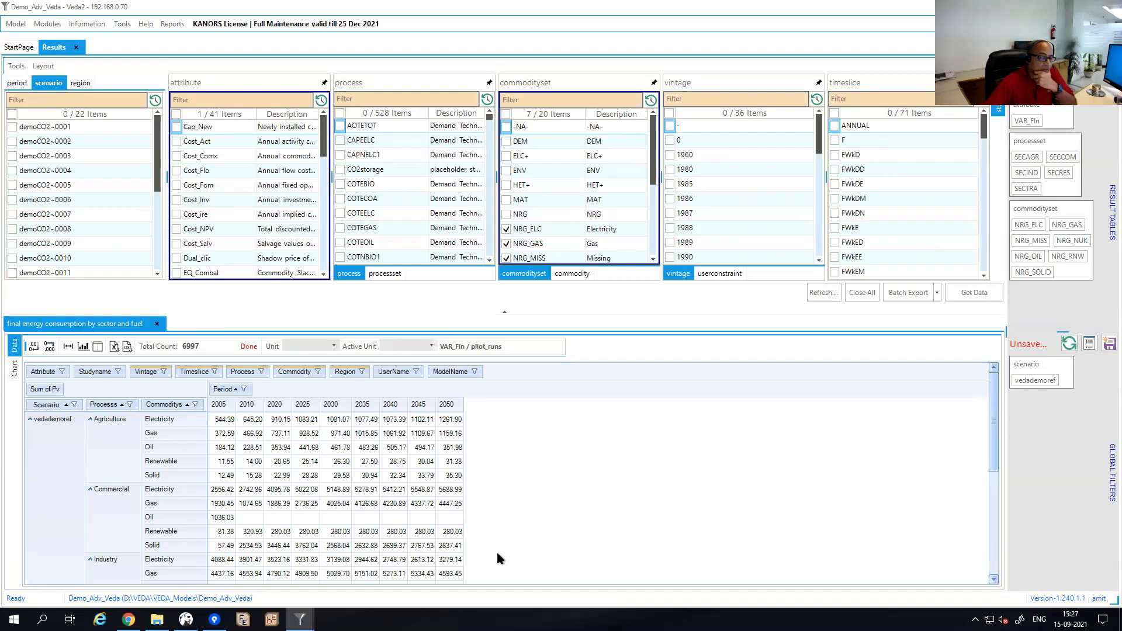
In the model folder, try prefixing LMADefs-Demo.xlsm with an underscore, cancelling on the name clash.
{"action": "mouse_move", "coordinate": [157, 619]}
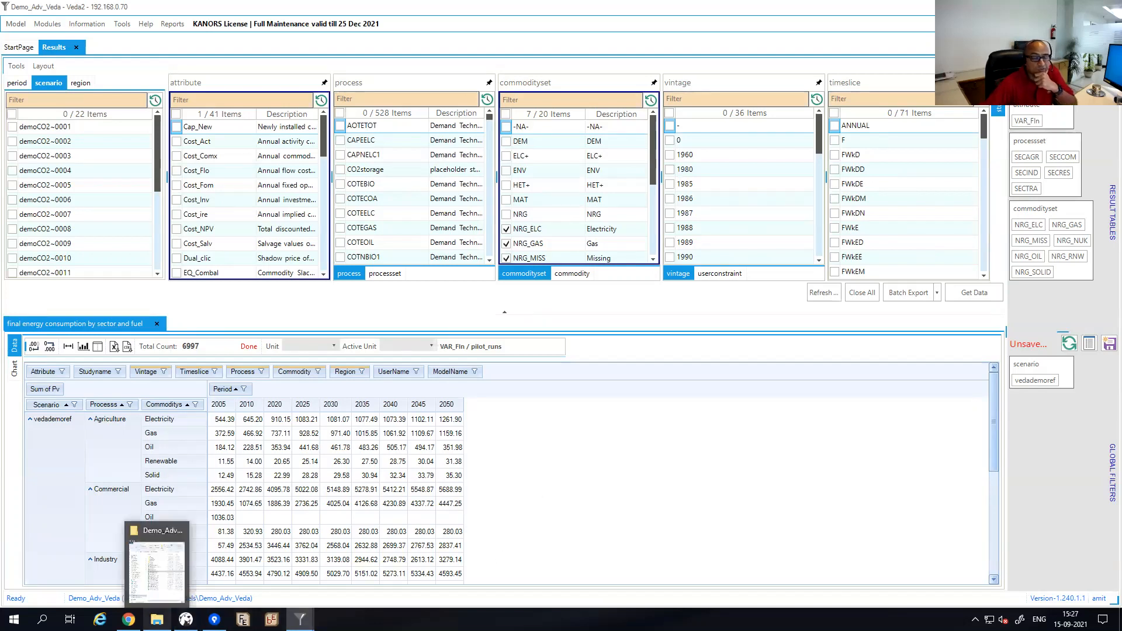
{"action": "left_click", "coordinate": [159, 577]}
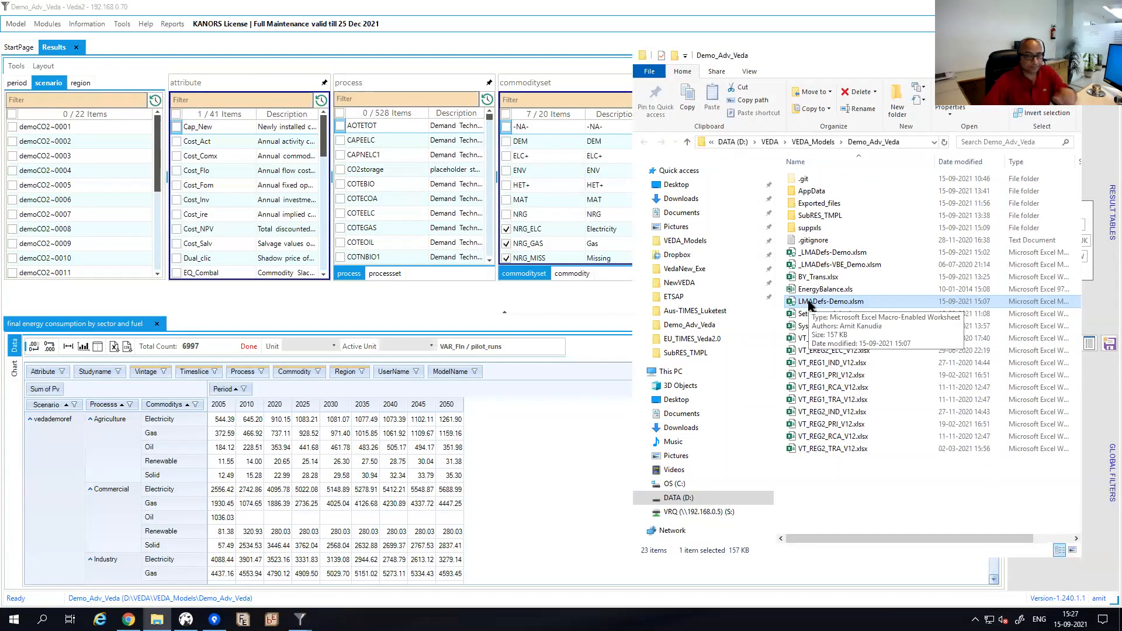
{"action": "left_click", "coordinate": [810, 301]}
{"action": "key", "text": "Home"}
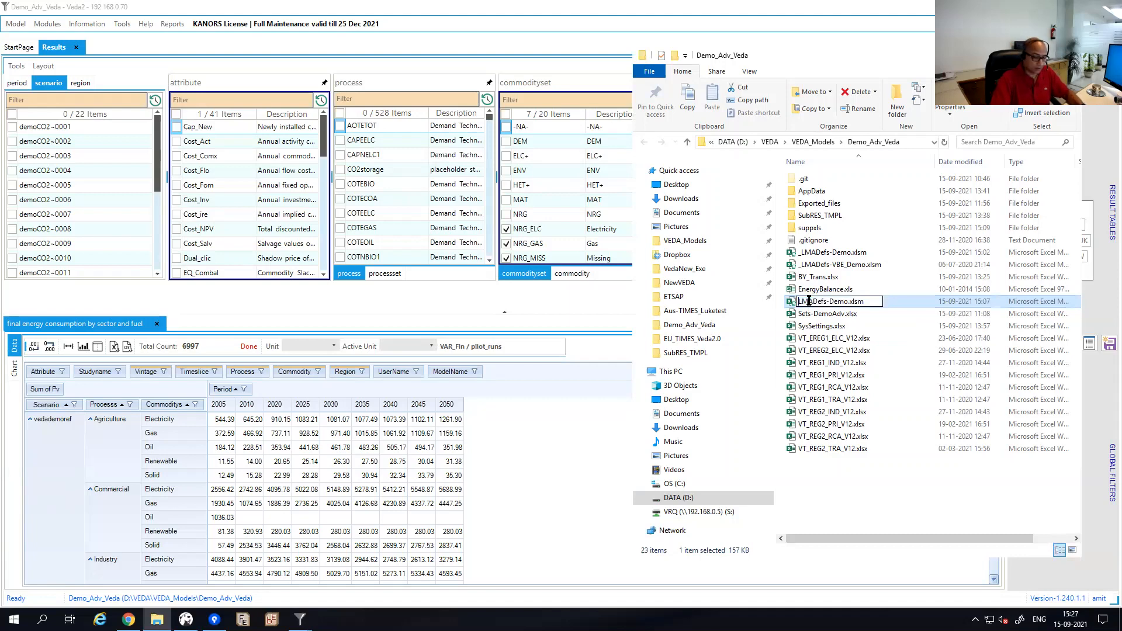
{"action": "type", "text": "_"}
{"action": "key", "text": "Return"}
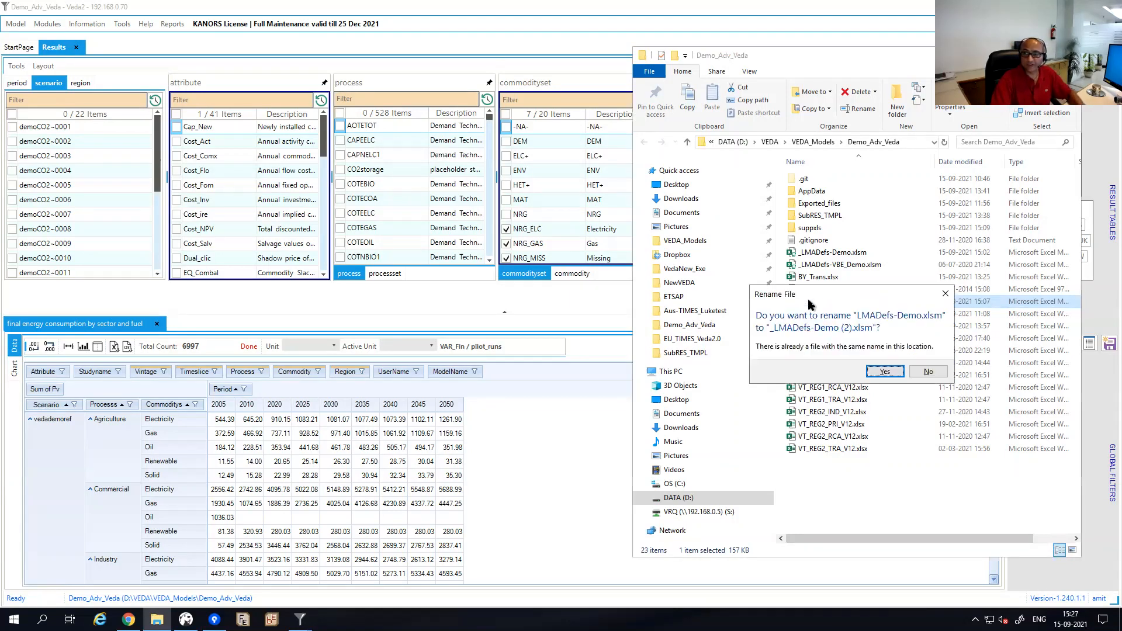
{"action": "key", "text": "Escape"}
{"action": "key", "text": "Up"}
{"action": "key", "text": "Up"}
{"action": "key", "text": "Up"}
{"action": "key", "text": "Up"}
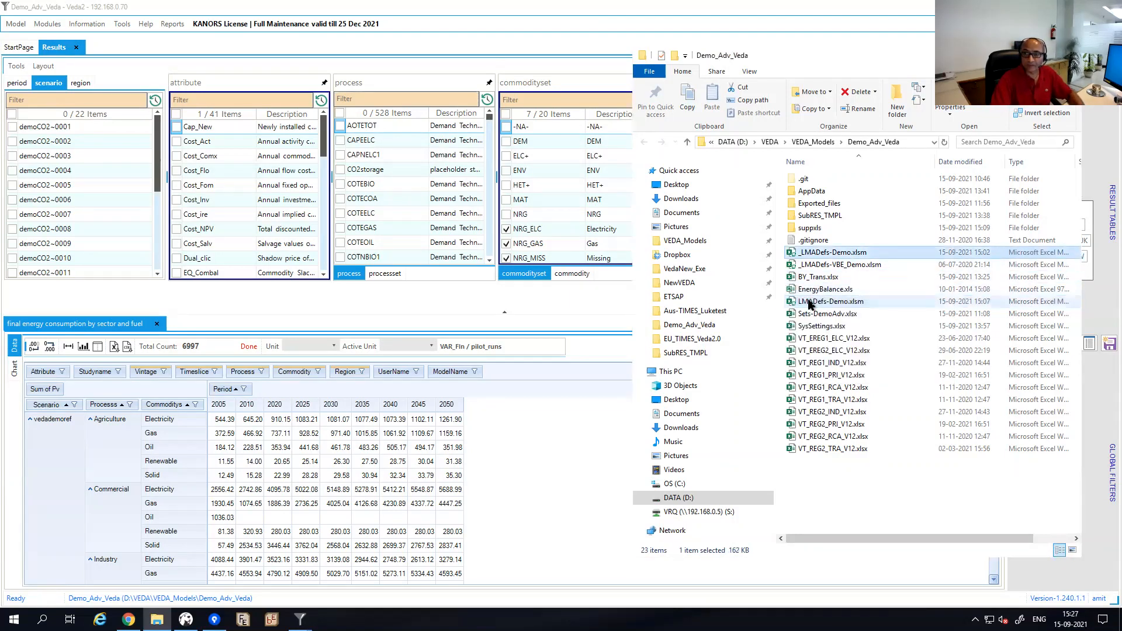
{"action": "key", "text": "Down"}
{"action": "key", "text": "Down"}
{"action": "key", "text": "Down"}
{"action": "key", "text": "Down"}
Rename LMADefs-Demo.xlsm to _LMADefs-Demo1.xlsm.
{"action": "key", "text": "F2"}
{"action": "key", "text": "Right"}
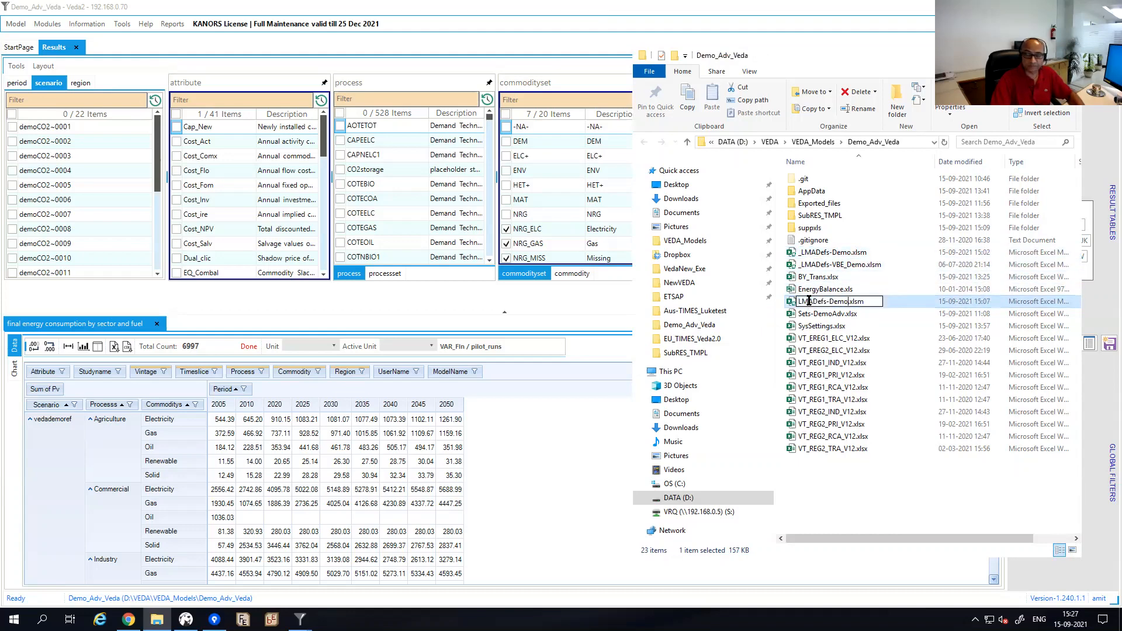
{"action": "type", "text": "1"}
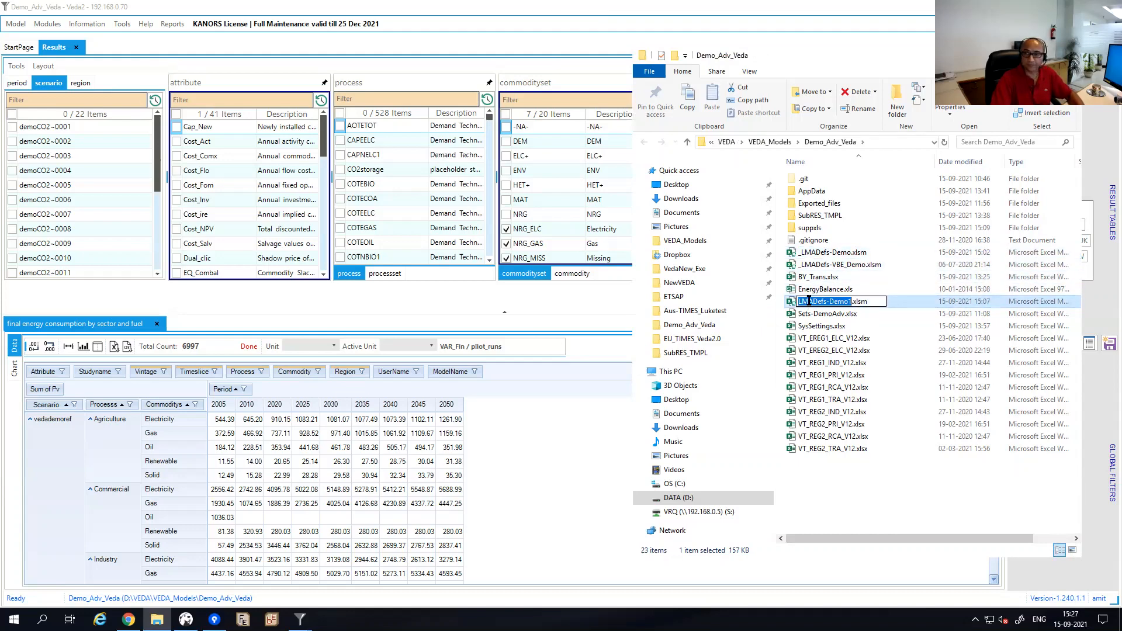
{"action": "key", "text": "Home"}
{"action": "type", "text": "_"}
{"action": "key", "text": "Return"}
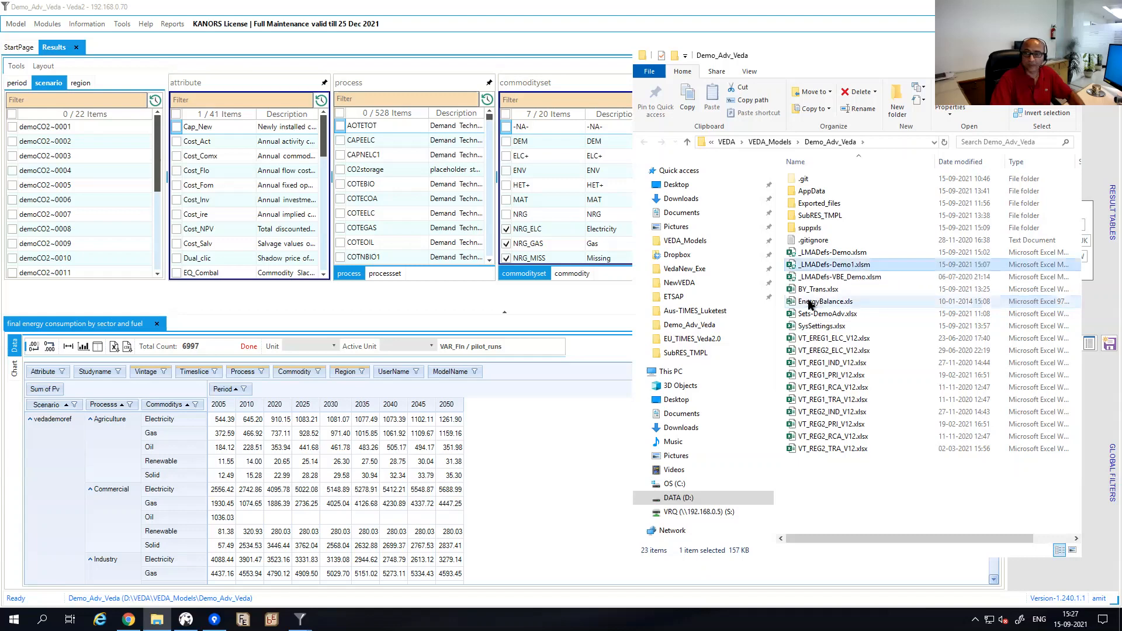
Rename _LMADefs-Demo.xlsm to LMADefs-Demo.xlsm by removing the leading underscore.
{"action": "key", "text": "Up"}
{"action": "key", "text": "Up"}
{"action": "key", "text": "Down"}
{"action": "key", "text": "F2"}
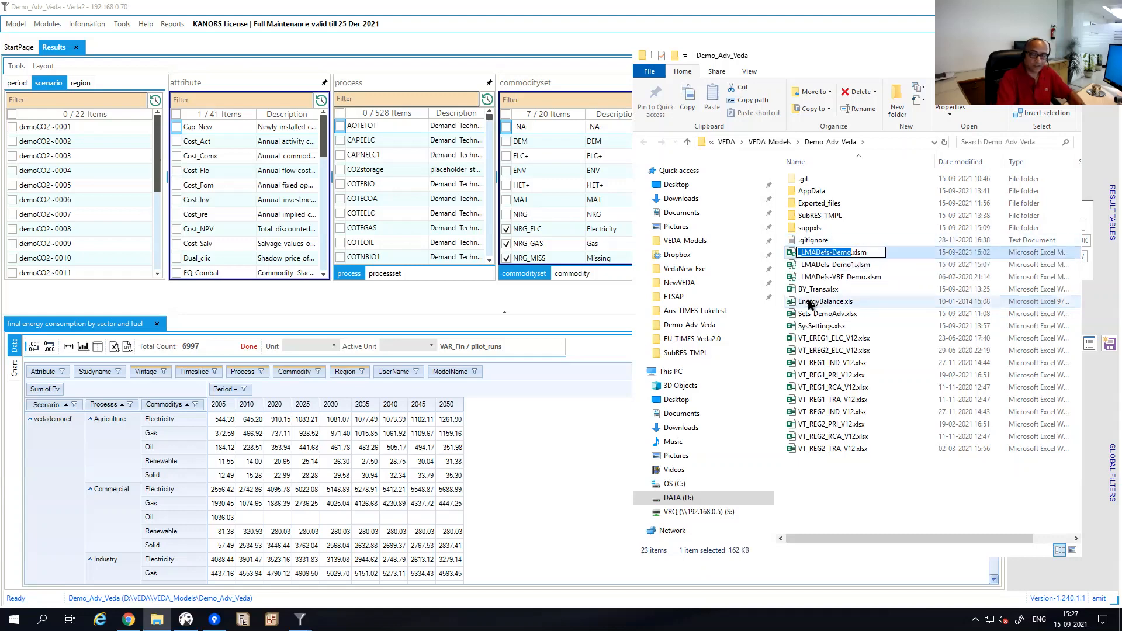
{"action": "key", "text": "F11"}
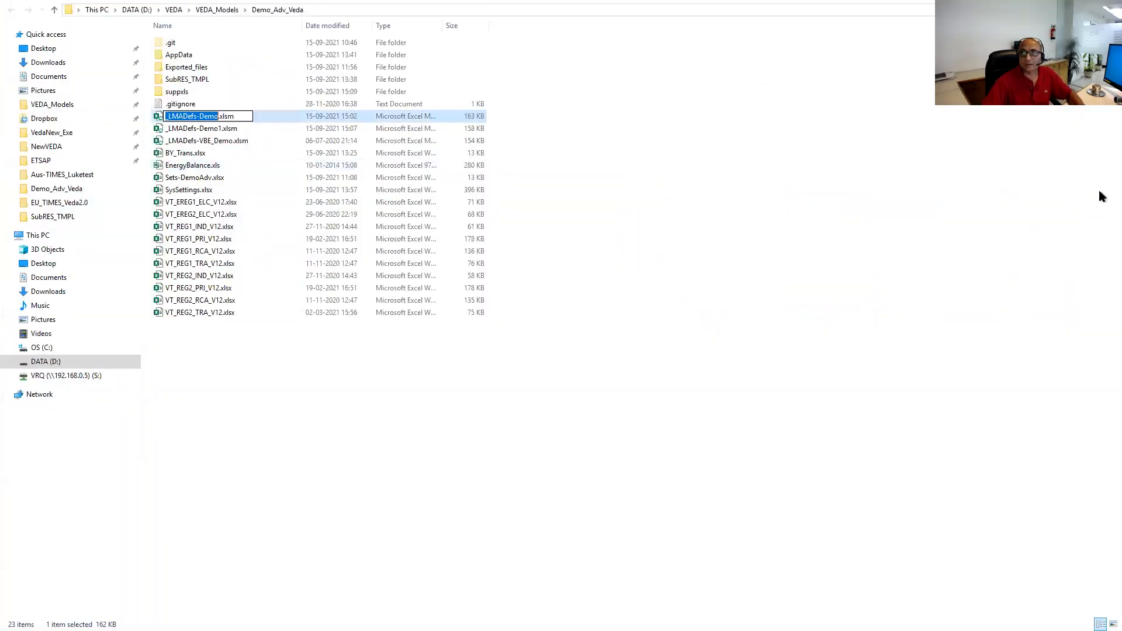
{"action": "left_click", "coordinate": [741, 180]}
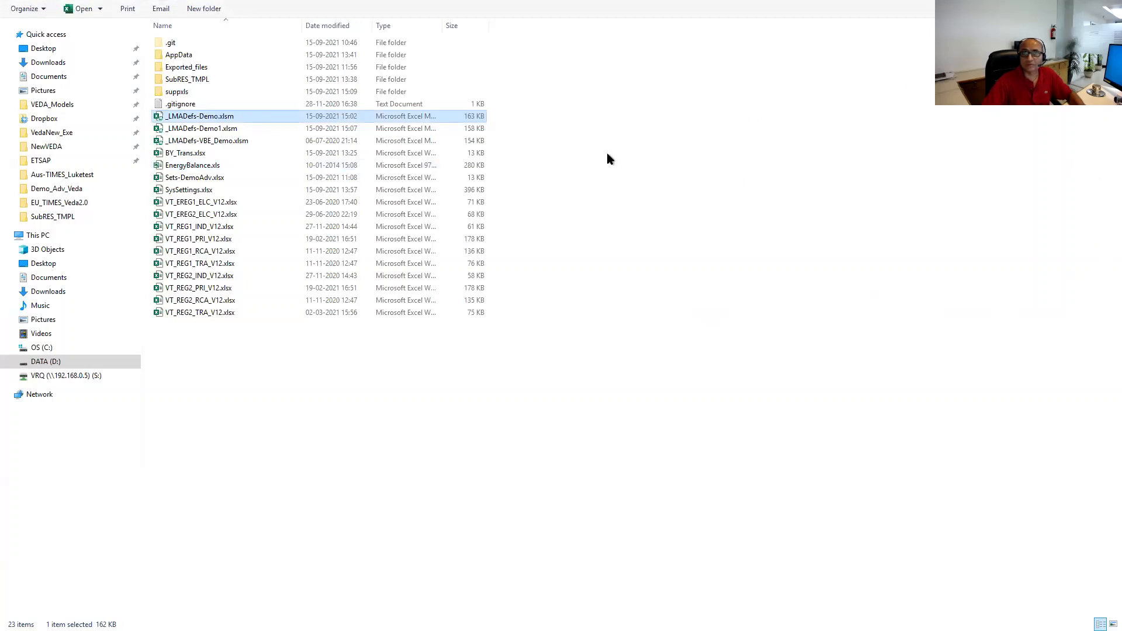
{"action": "left_click", "coordinate": [179, 119]}
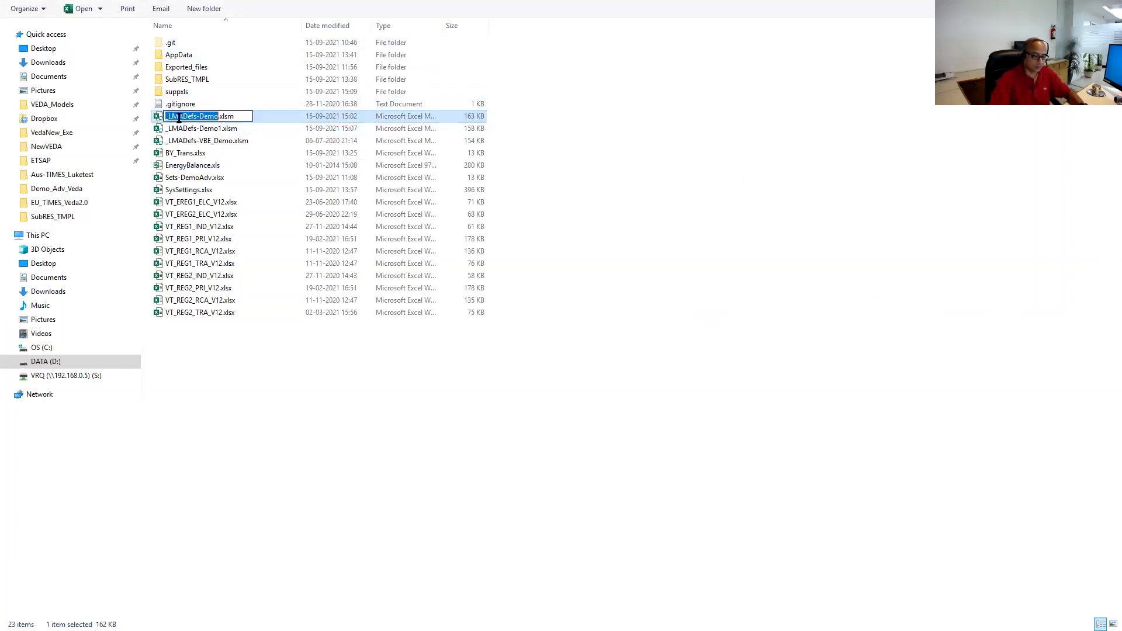
{"action": "left_click", "coordinate": [178, 117]}
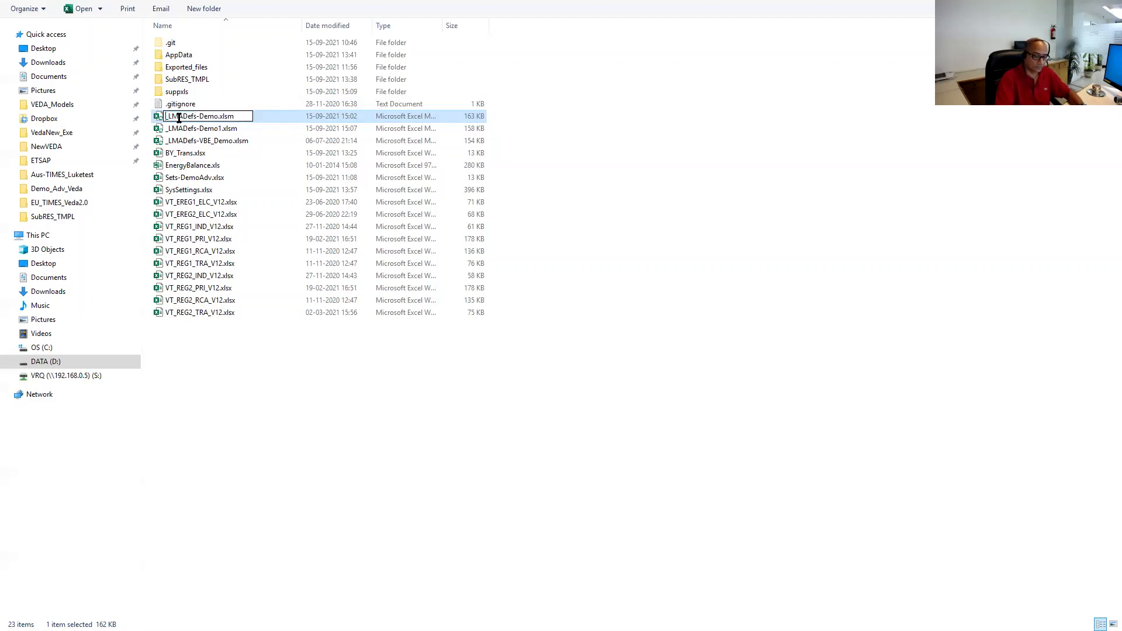
{"action": "key", "text": "Home"}
{"action": "key", "text": "Delete"}
{"action": "key", "text": "Return"}
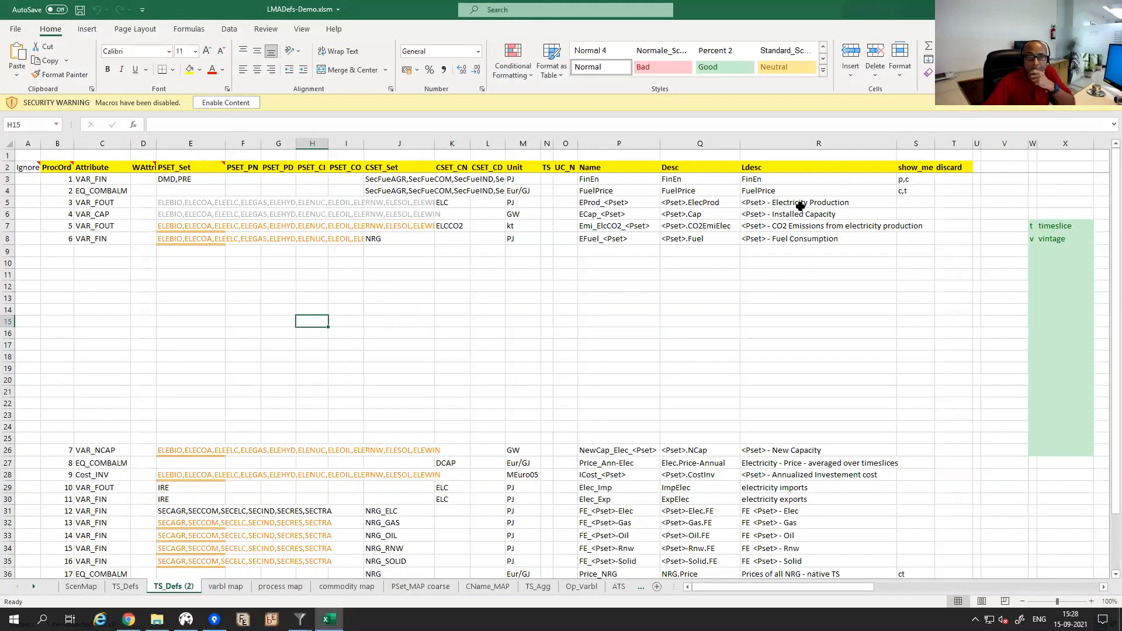
Enable macros in LMADefs-Demo.xlsm and show the TS_Defs sheet.
{"action": "left_click", "coordinate": [225, 103]}
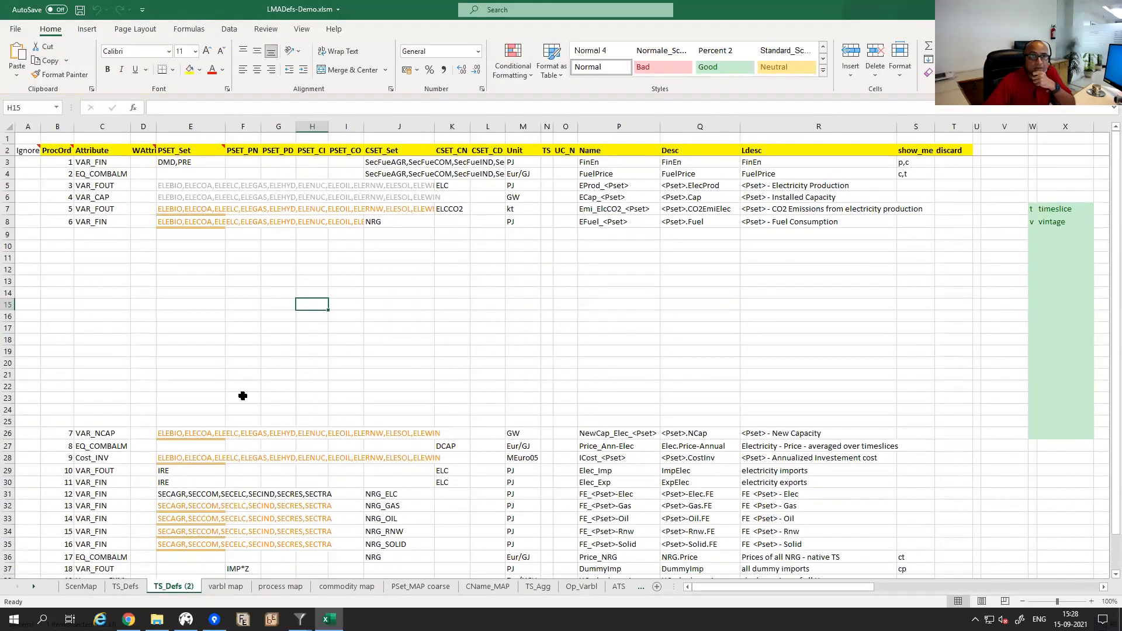
{"action": "left_click", "coordinate": [130, 587]}
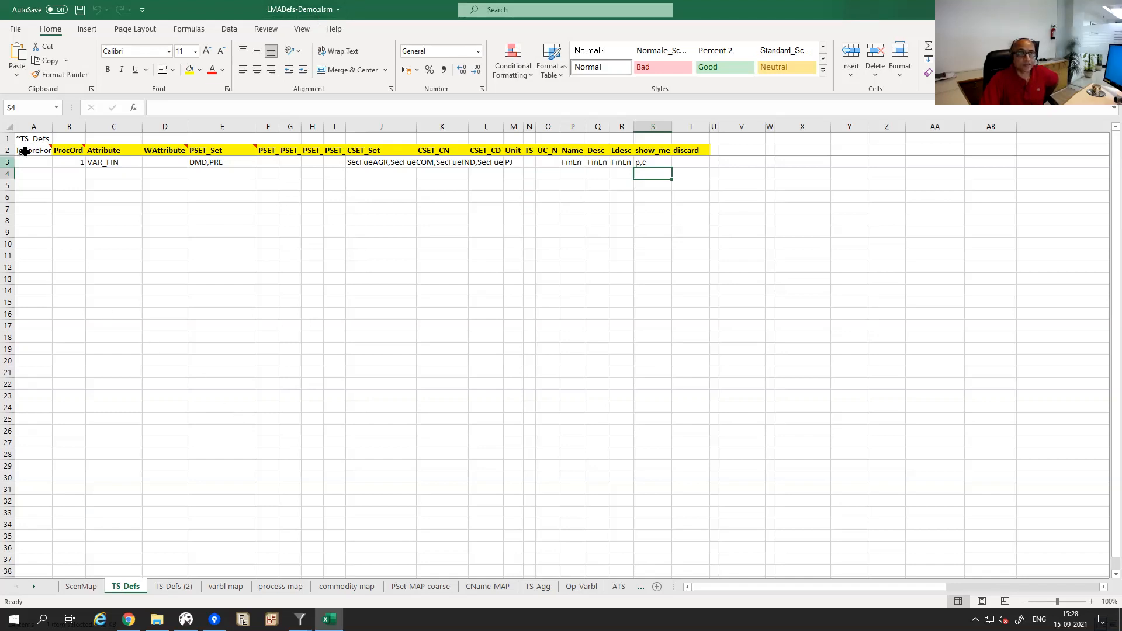
Autofit columns C and E on TS_Defs to show VAR_FIN and DMD,PRE.
{"action": "mouse_move", "coordinate": [40, 147]}
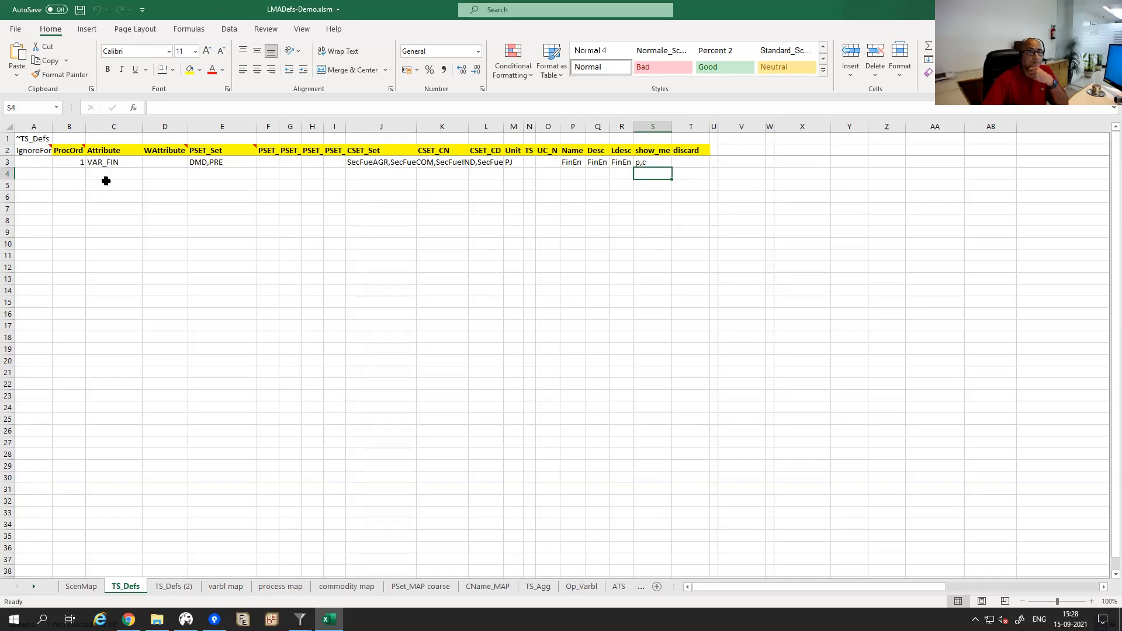
{"action": "left_click", "coordinate": [94, 163]}
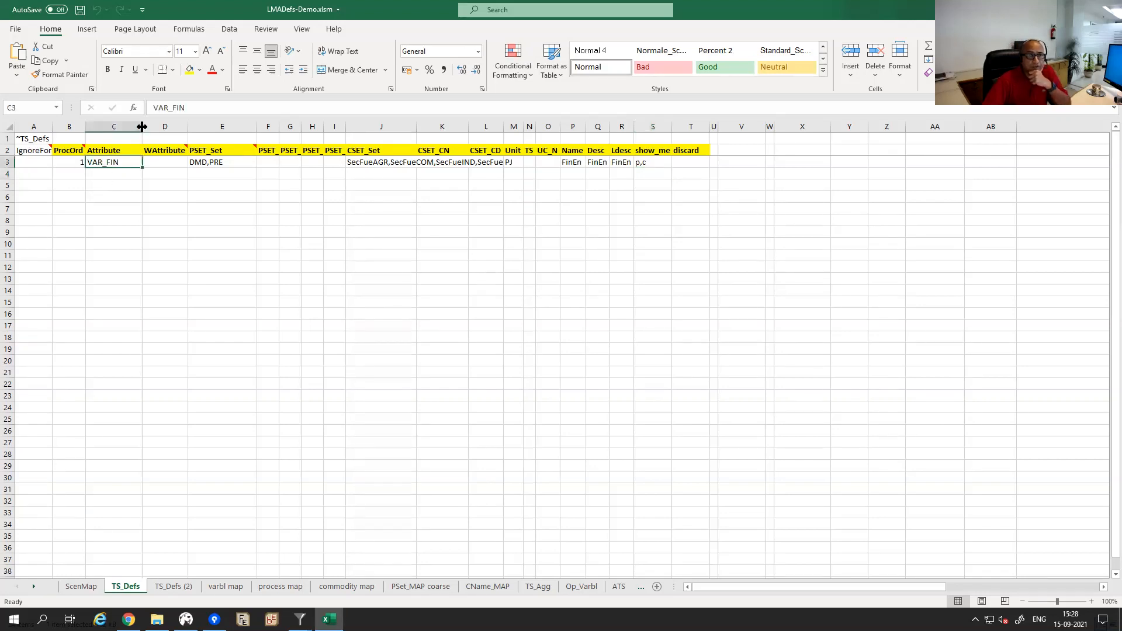
{"action": "double_click", "coordinate": [142, 126]}
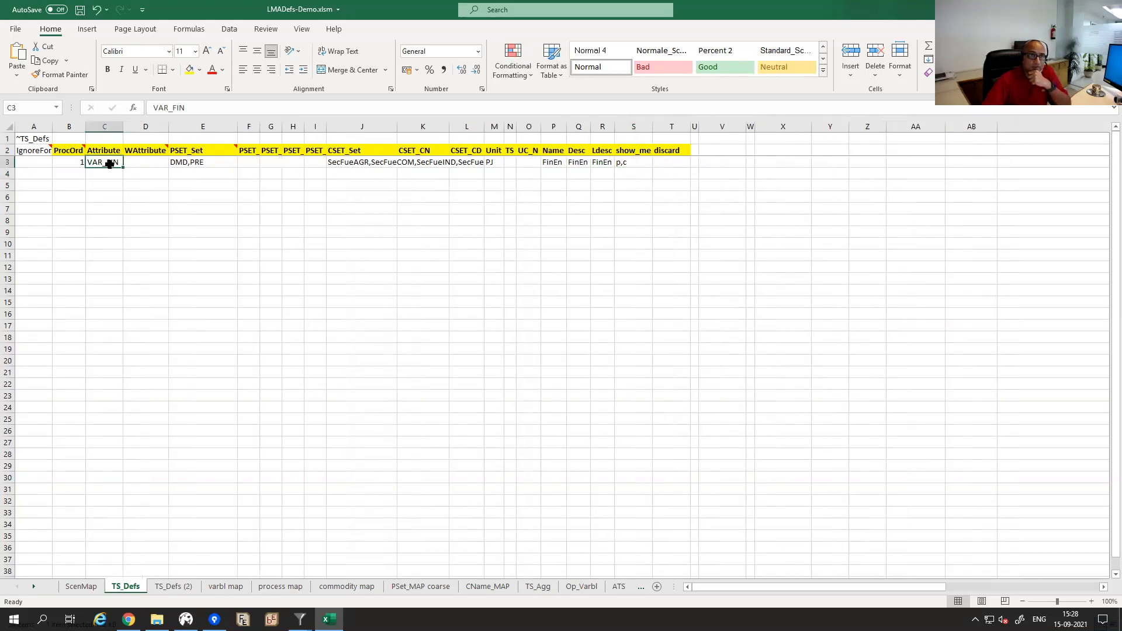
{"action": "double_click", "coordinate": [237, 127]}
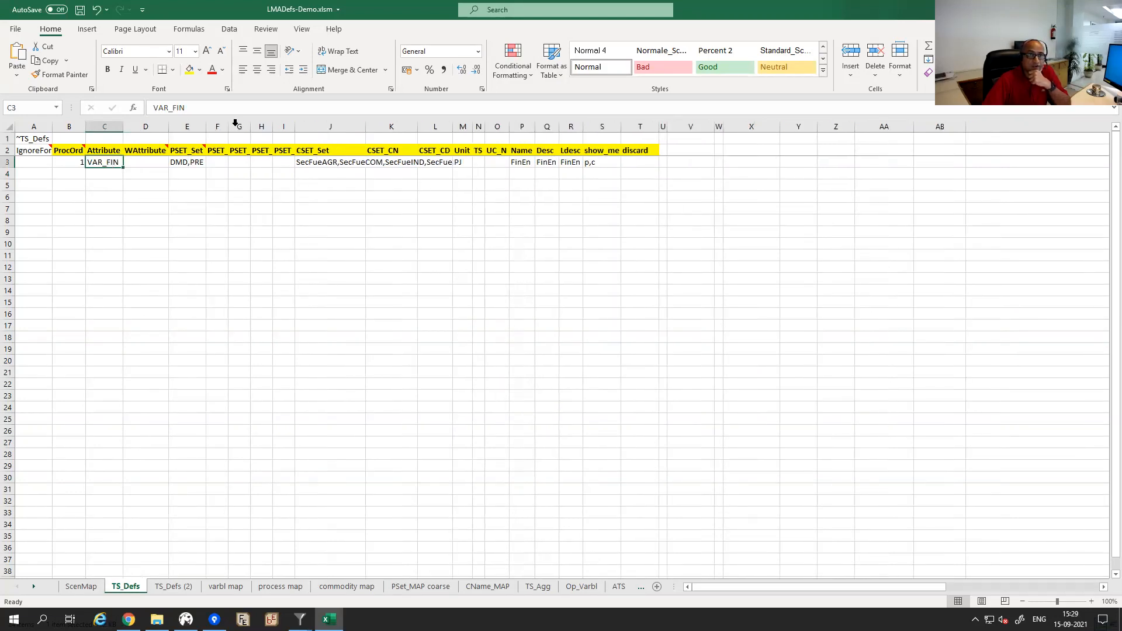
Review the VAR_FIN row: commodity sets, DMD,PRE, unit PJ, name FinEn and descriptions.
{"action": "left_click", "coordinate": [300, 162]}
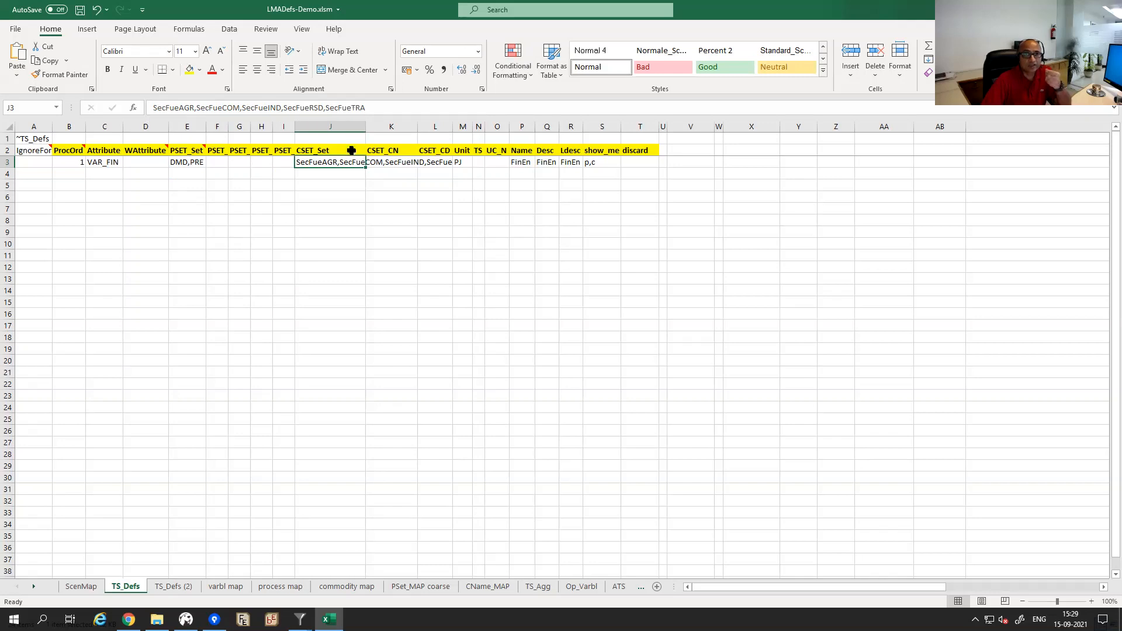
{"action": "left_click", "coordinate": [326, 171]}
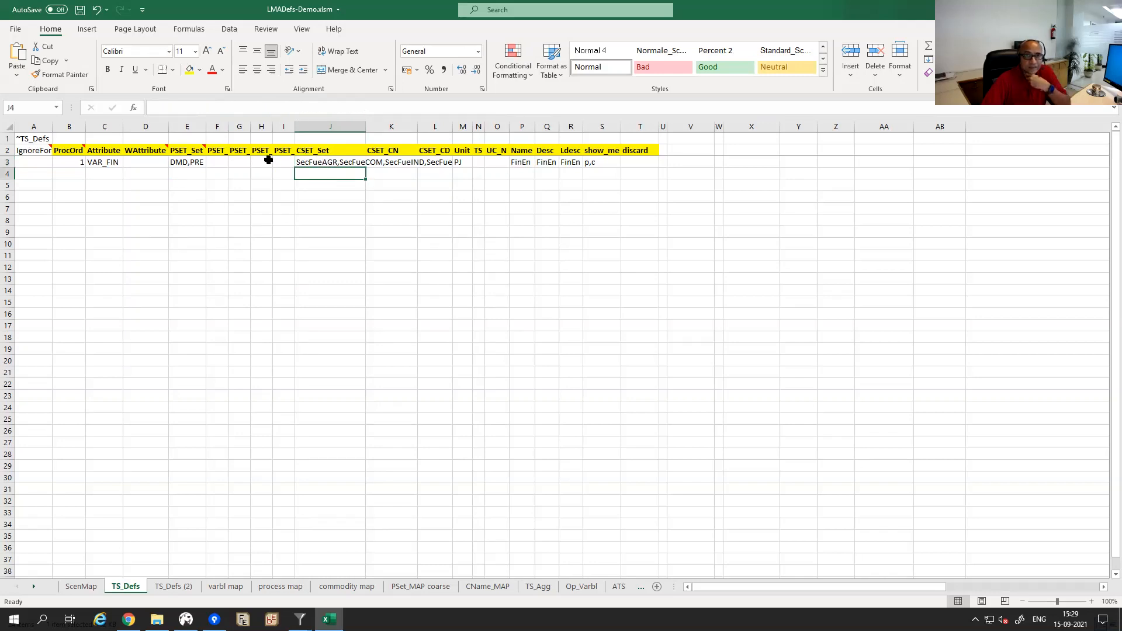
{"action": "left_click", "coordinate": [194, 162]}
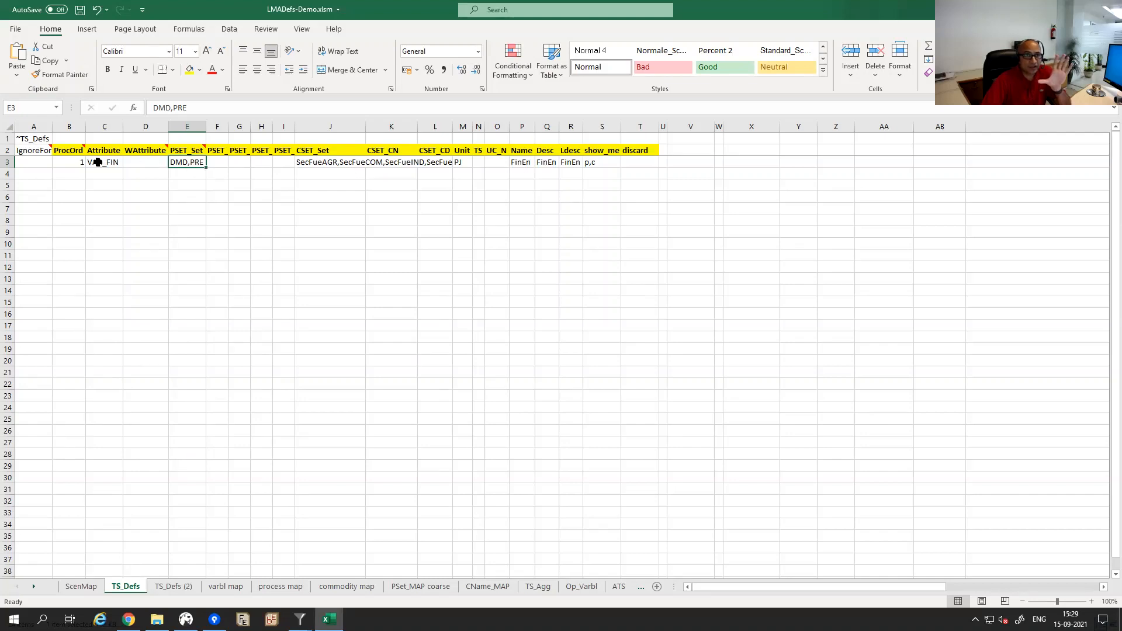
{"action": "left_click", "coordinate": [459, 162]}
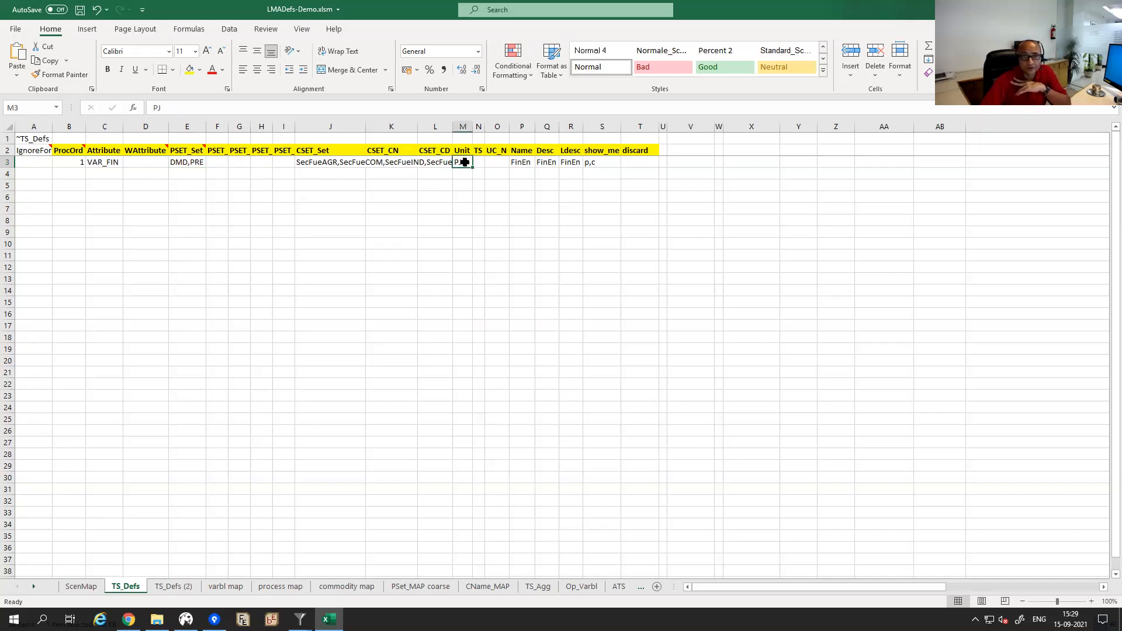
{"action": "left_click", "coordinate": [520, 162]}
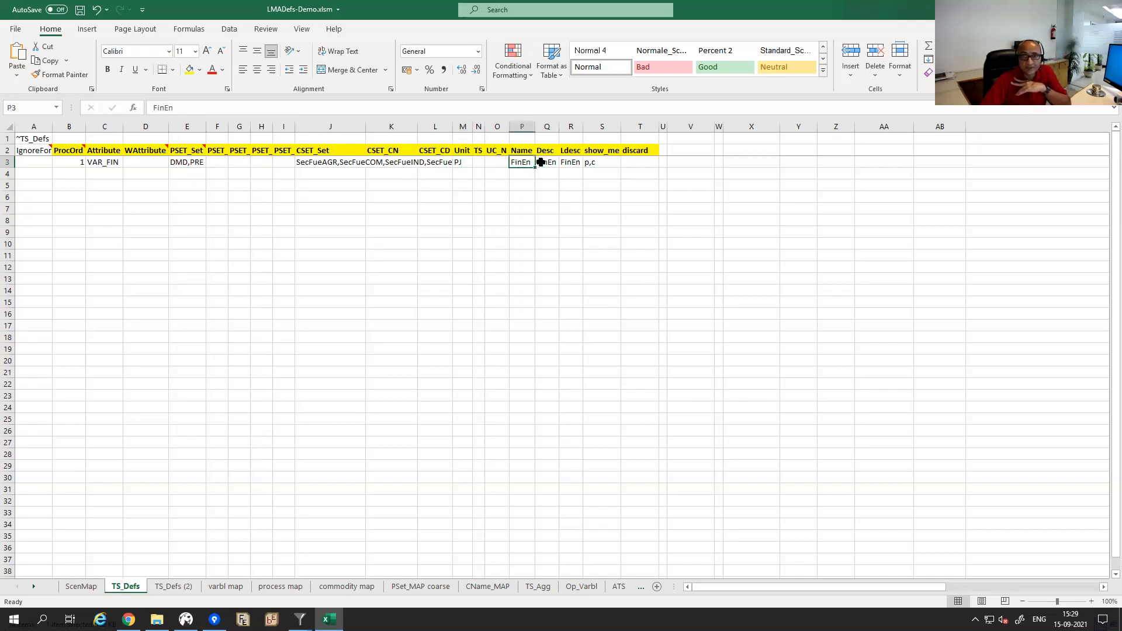
{"action": "left_click", "coordinate": [545, 161]}
{"action": "left_click", "coordinate": [567, 162]}
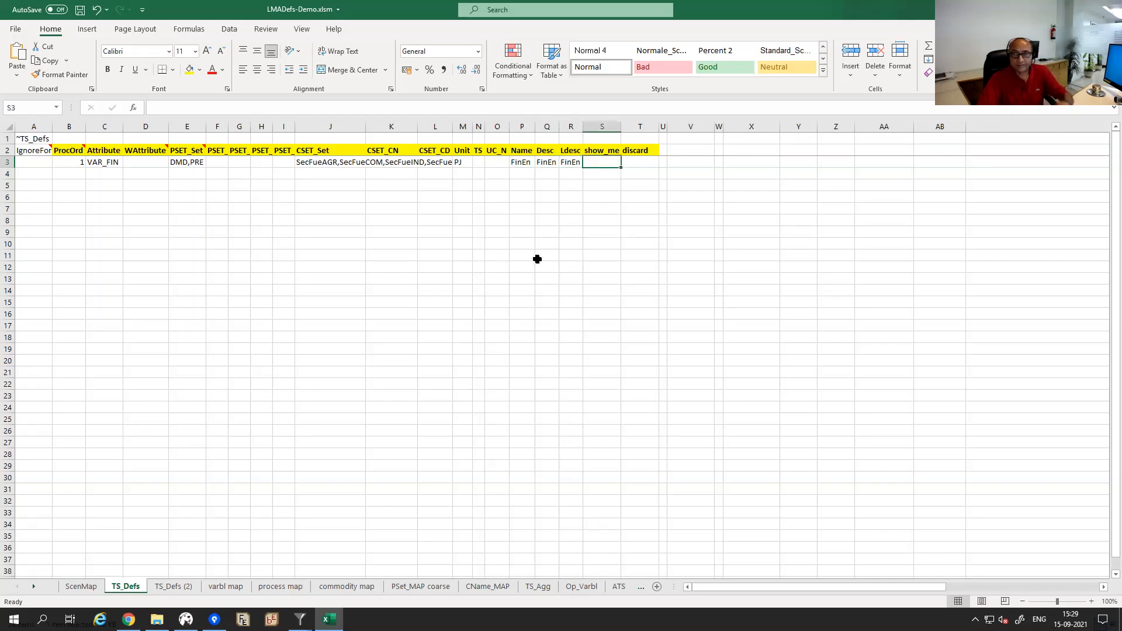
Save LMADefs-Demo.xlsm and close Excel.
{"action": "left_click", "coordinate": [551, 211]}
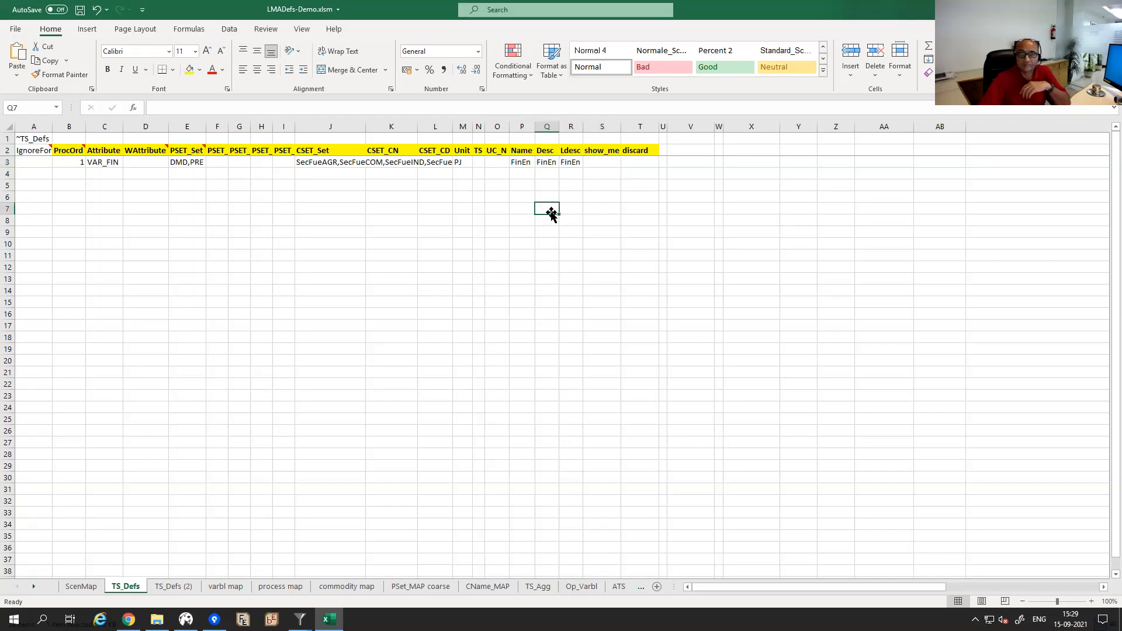
{"action": "left_click", "coordinate": [549, 176]}
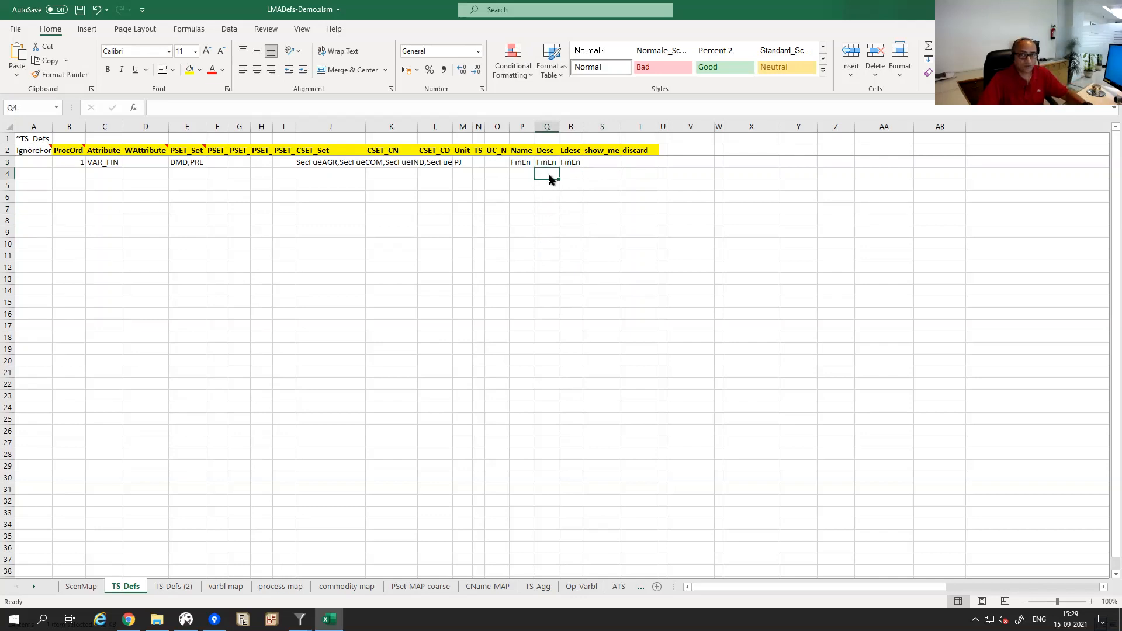
{"action": "key", "text": "alt+F4"}
{"action": "left_click", "coordinate": [515, 325]}
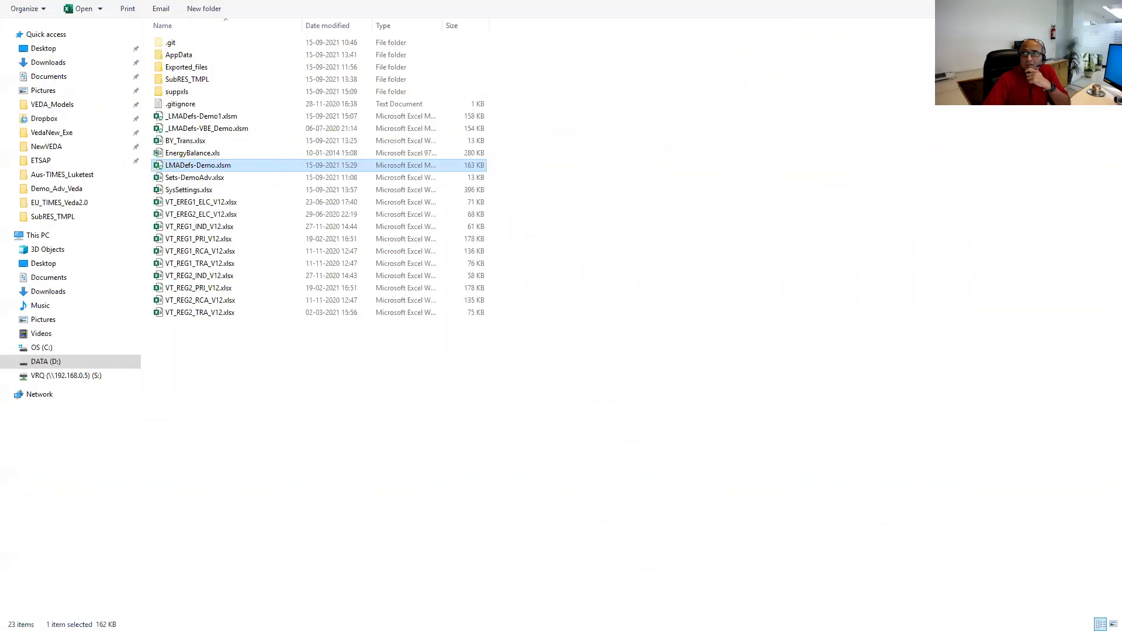
Clear the file selection in the model folder and switch back to Veda 2.0.
{"action": "left_click", "coordinate": [1079, 9]}
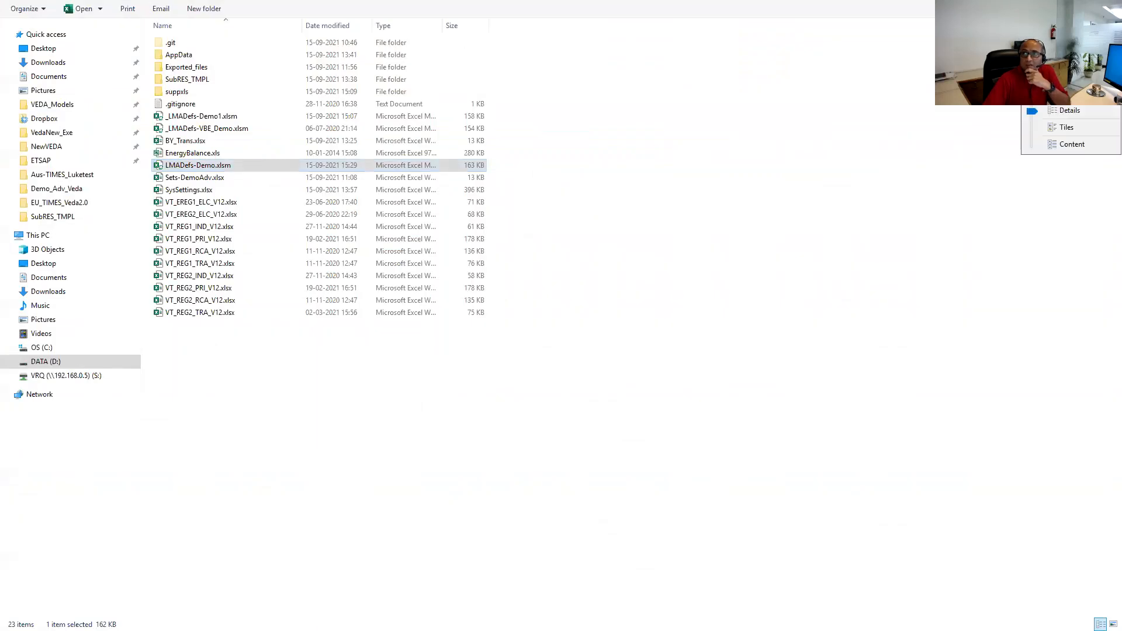
{"action": "left_click", "coordinate": [839, 93]}
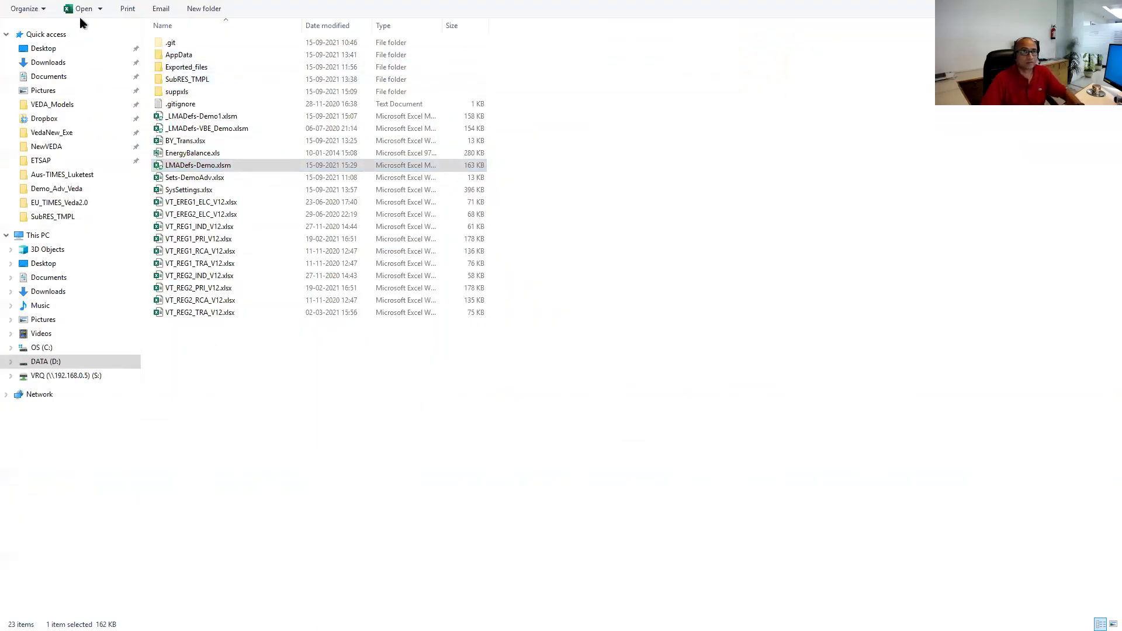
{"action": "left_click", "coordinate": [248, 529]}
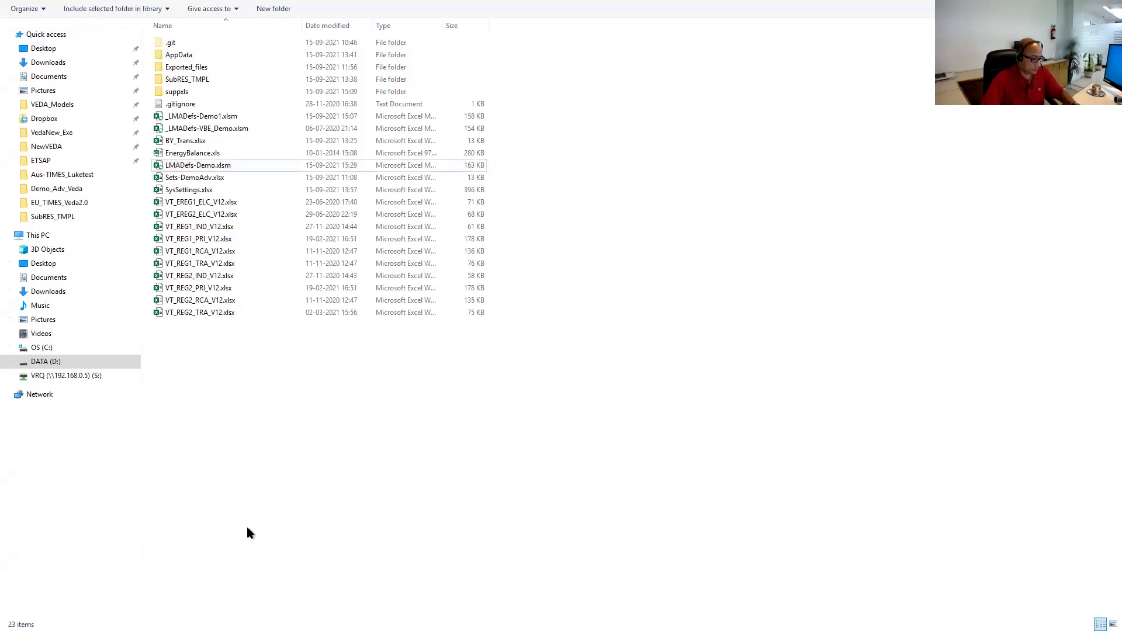
{"action": "key", "text": "alt+Tab"}
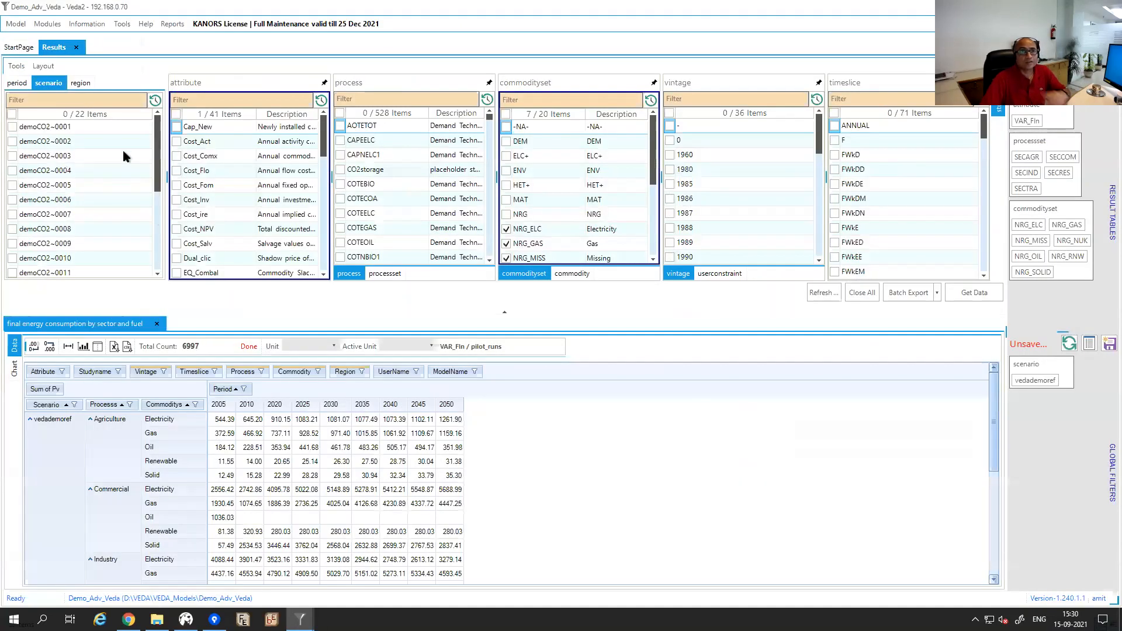
Start a new report and select the Demo_Adv_Veda pilot_runs run, sorted by model name.
{"action": "left_click", "coordinate": [172, 26]}
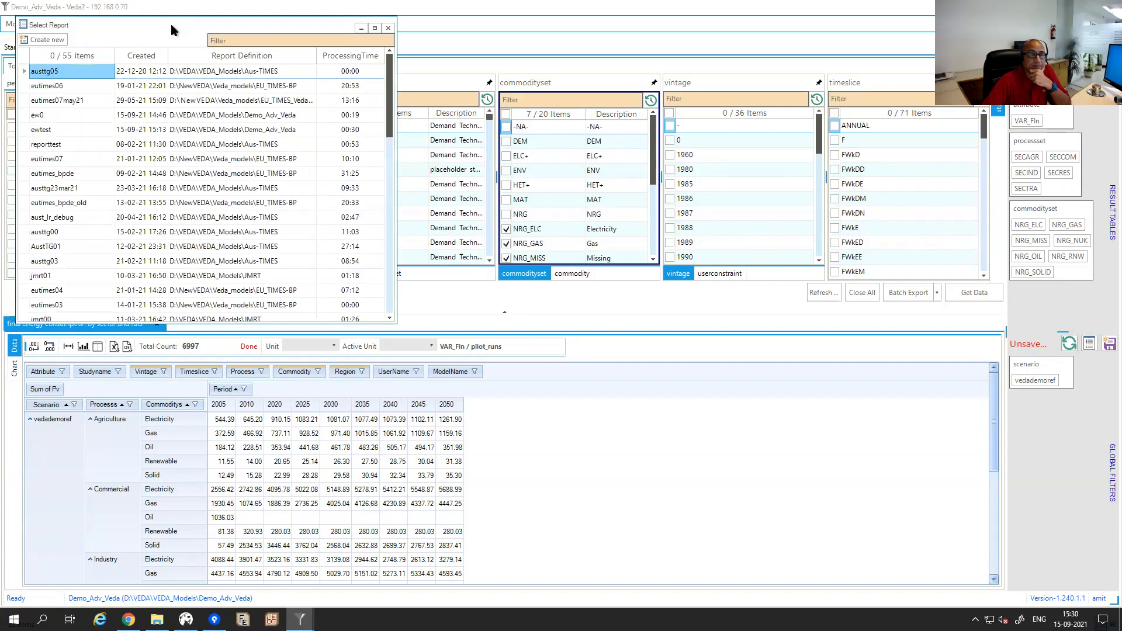
{"action": "left_click", "coordinate": [52, 41]}
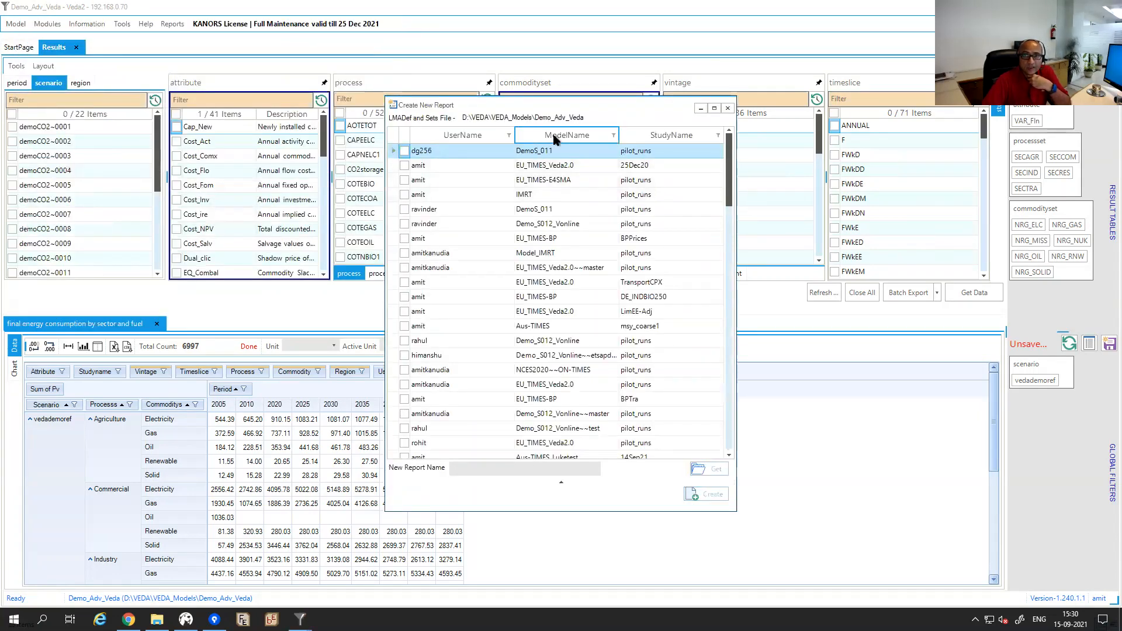
{"action": "left_click", "coordinate": [556, 136]}
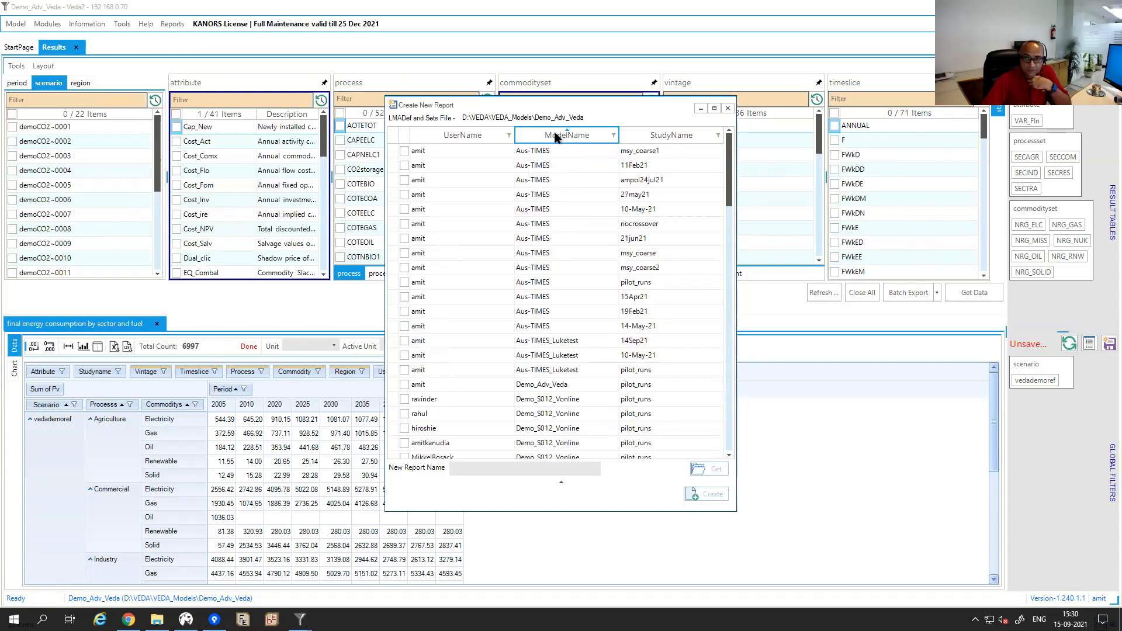
{"action": "left_click", "coordinate": [404, 384]}
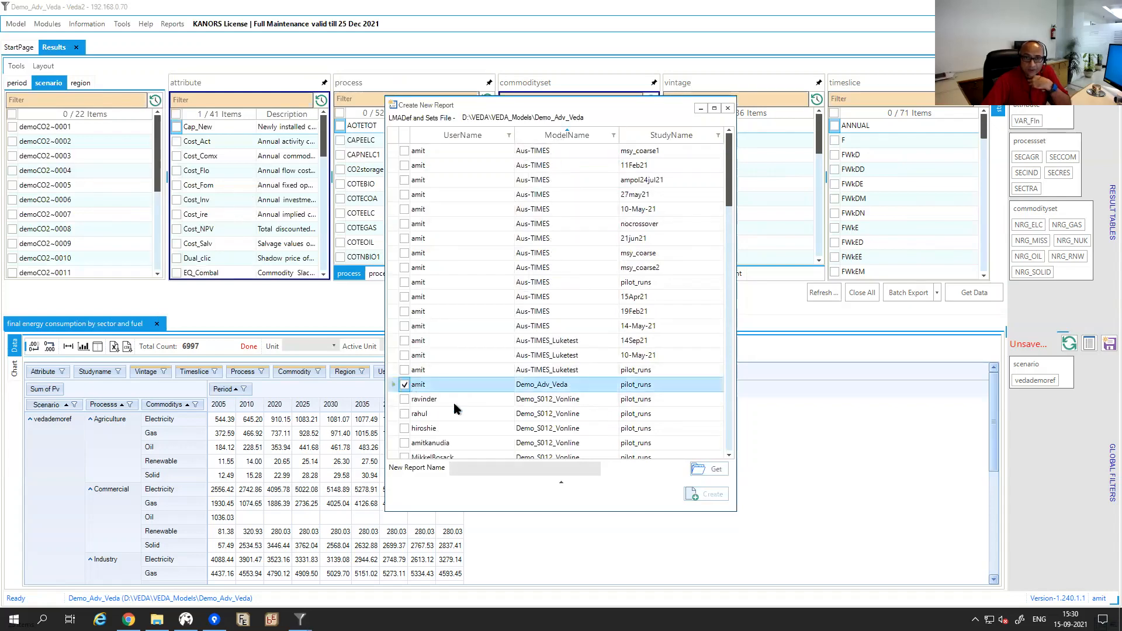
{"action": "left_click", "coordinate": [710, 468]}
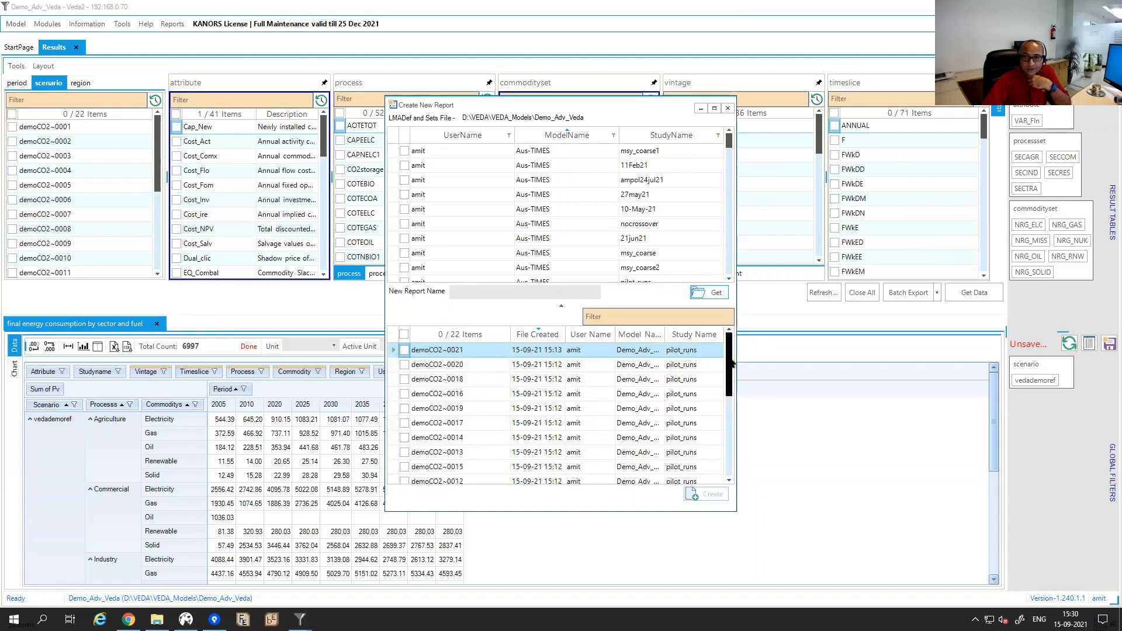
Include the vedademoref scenario, name the report 'ew1' and create it.
{"action": "scroll", "coordinate": [731, 362], "scroll_direction": "down", "scroll_amount": 4}
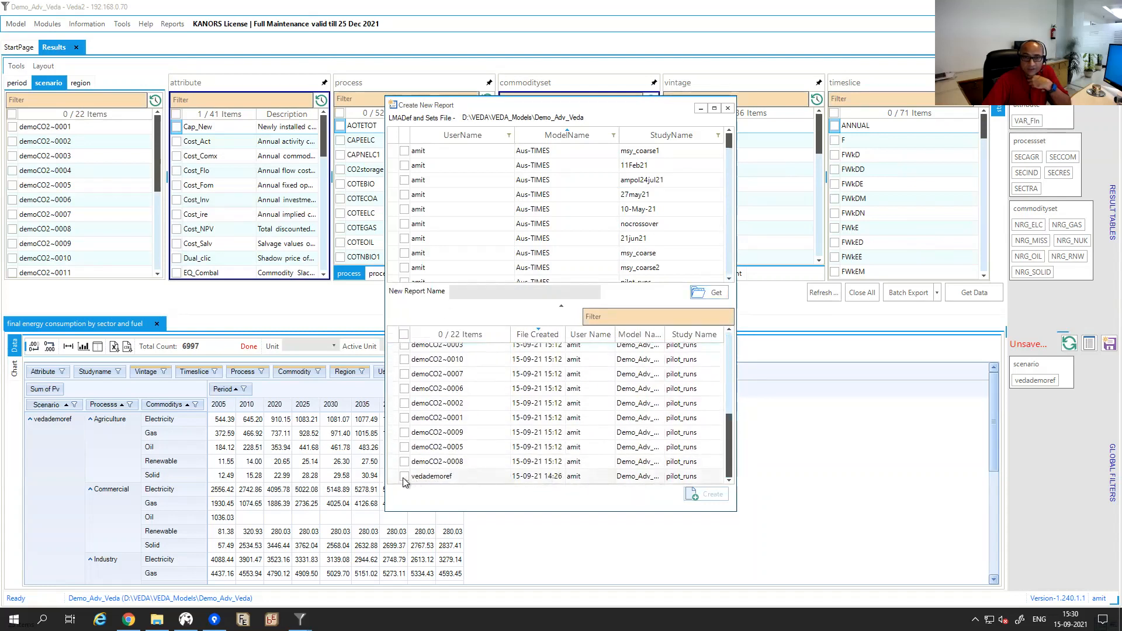
{"action": "left_click", "coordinate": [404, 478]}
{"action": "left_click", "coordinate": [473, 291]}
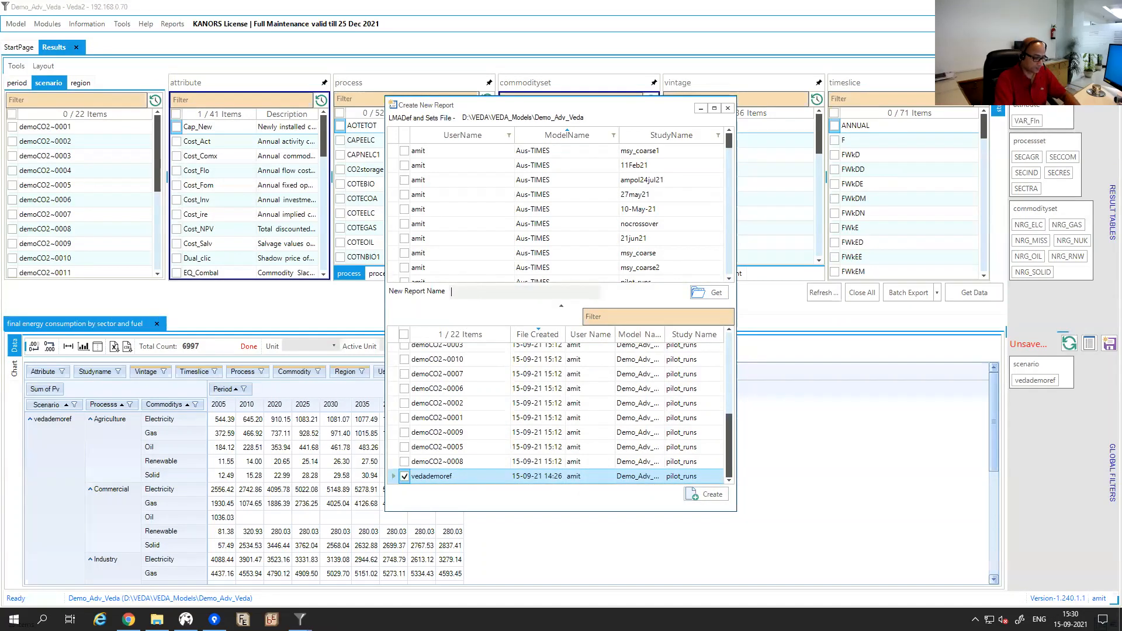
{"action": "type", "text": "ewt"}
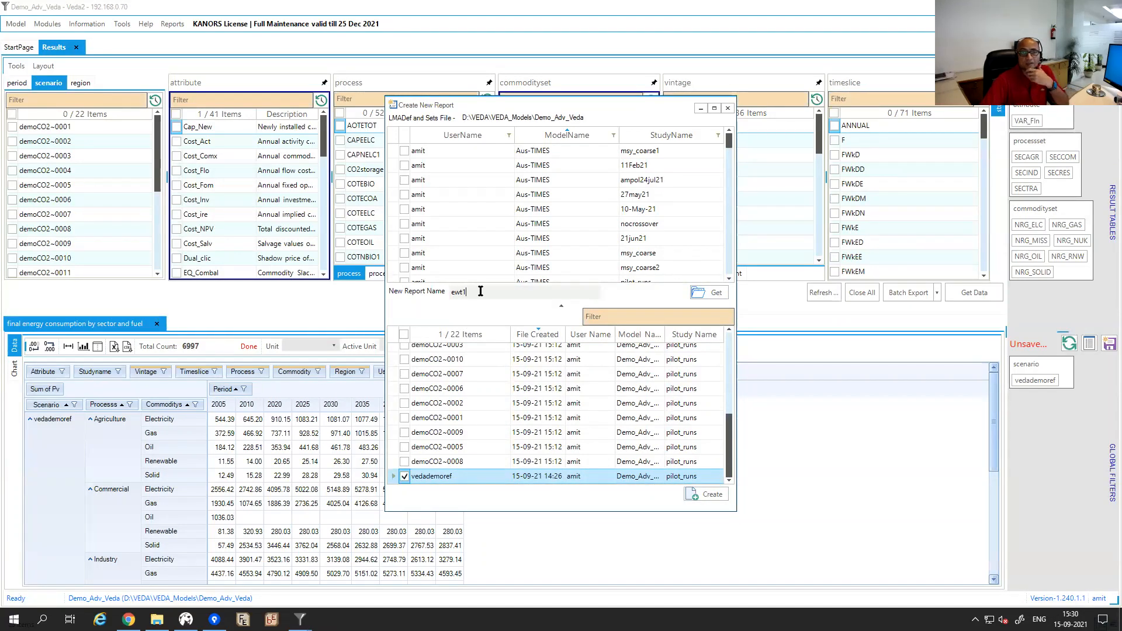
{"action": "type", "text": "1"}
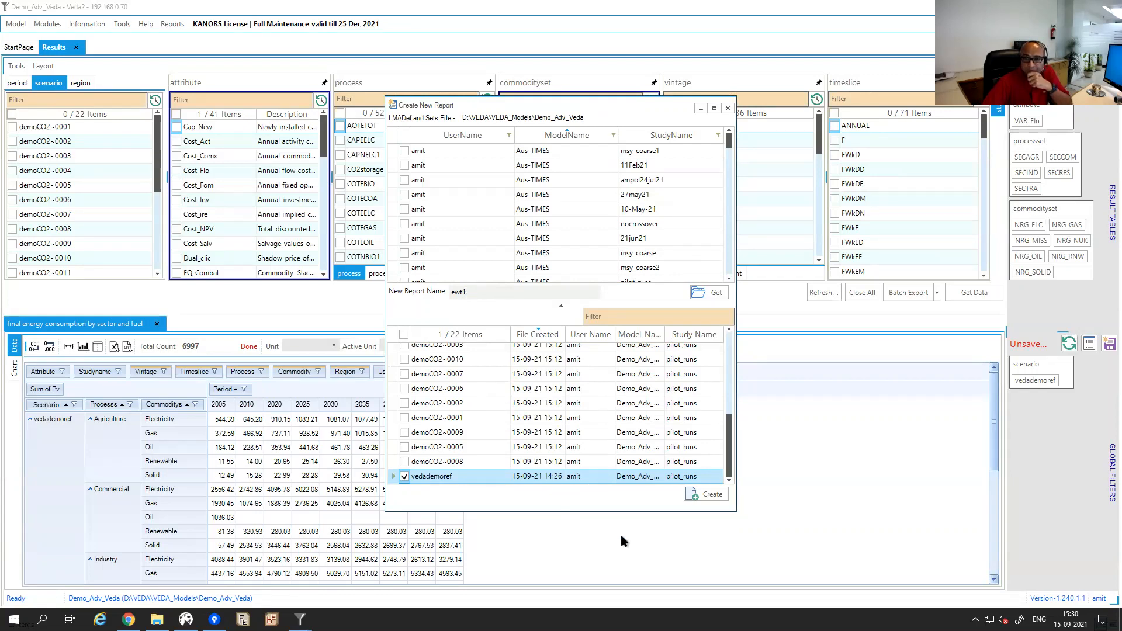
{"action": "left_click", "coordinate": [705, 496]}
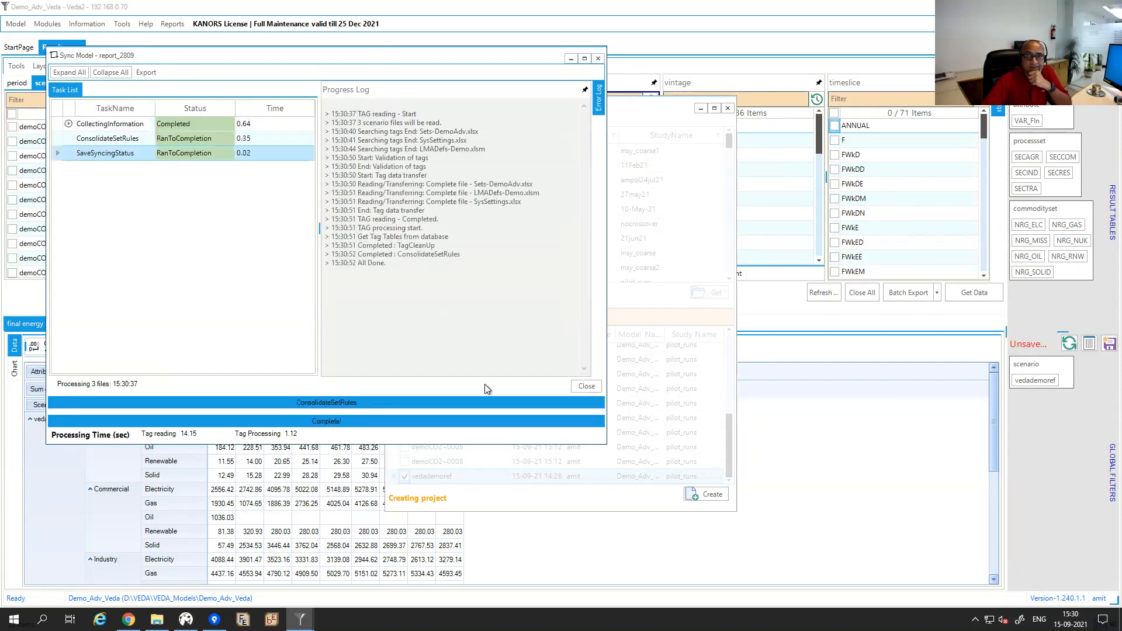
Close the sync log and fetch the finen variable into a pivot table.
{"action": "left_click", "coordinate": [585, 387]}
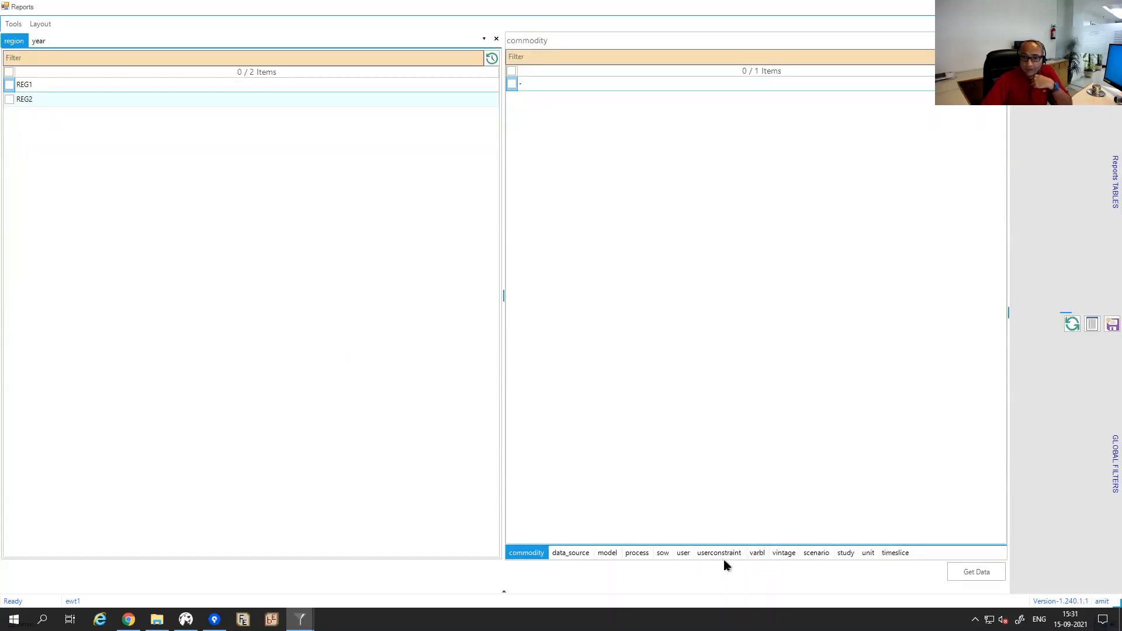
{"action": "left_click", "coordinate": [758, 555]}
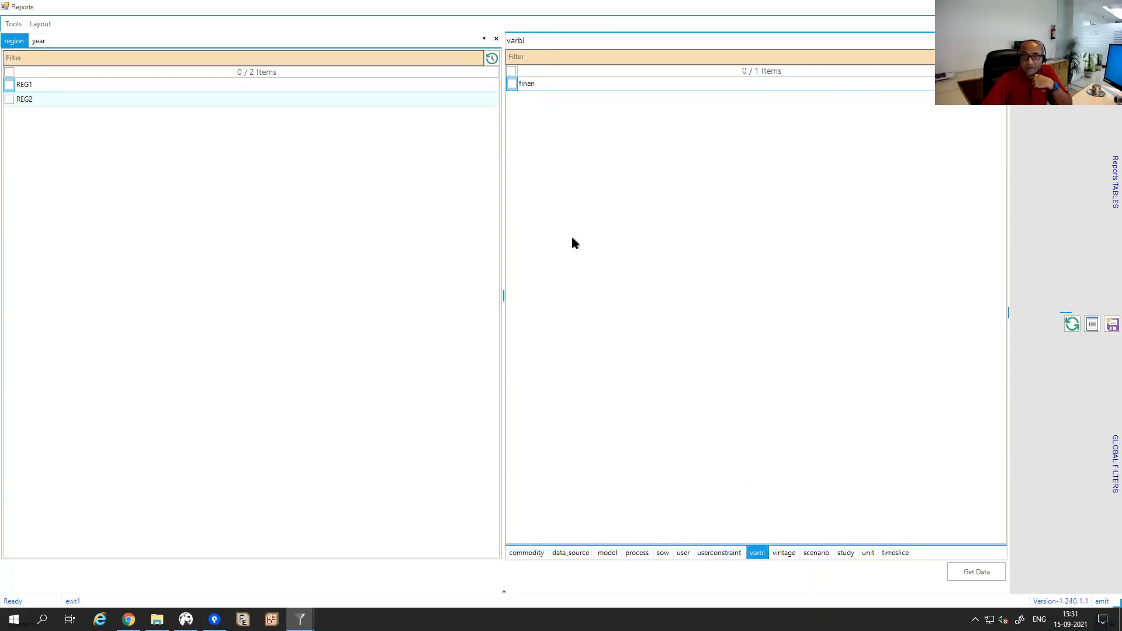
{"action": "left_click", "coordinate": [512, 86]}
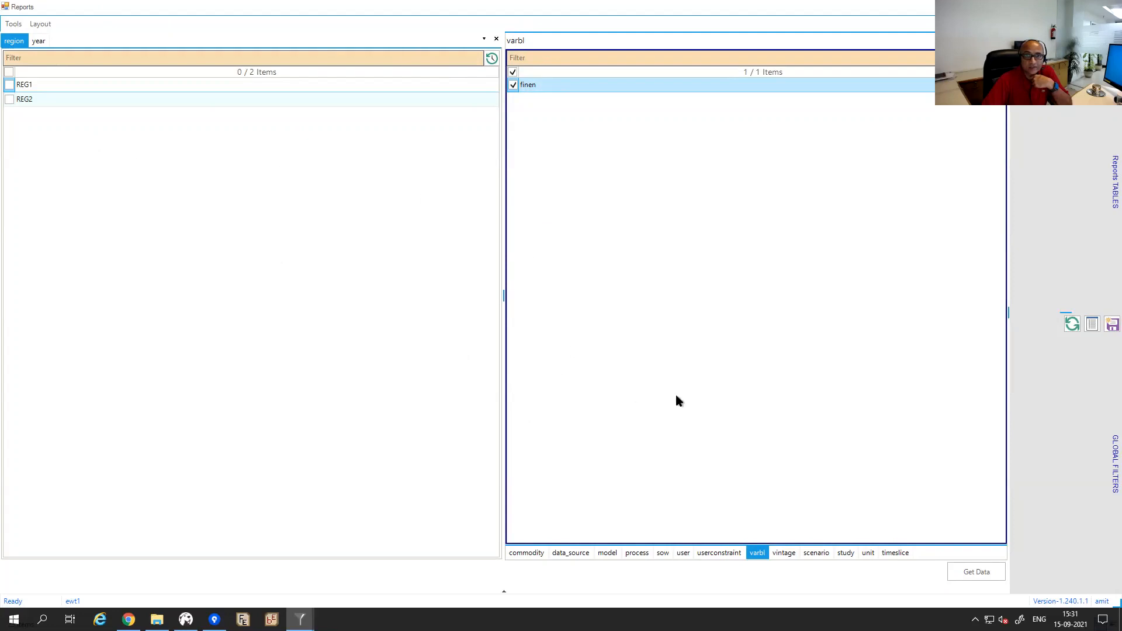
{"action": "left_click", "coordinate": [965, 574]}
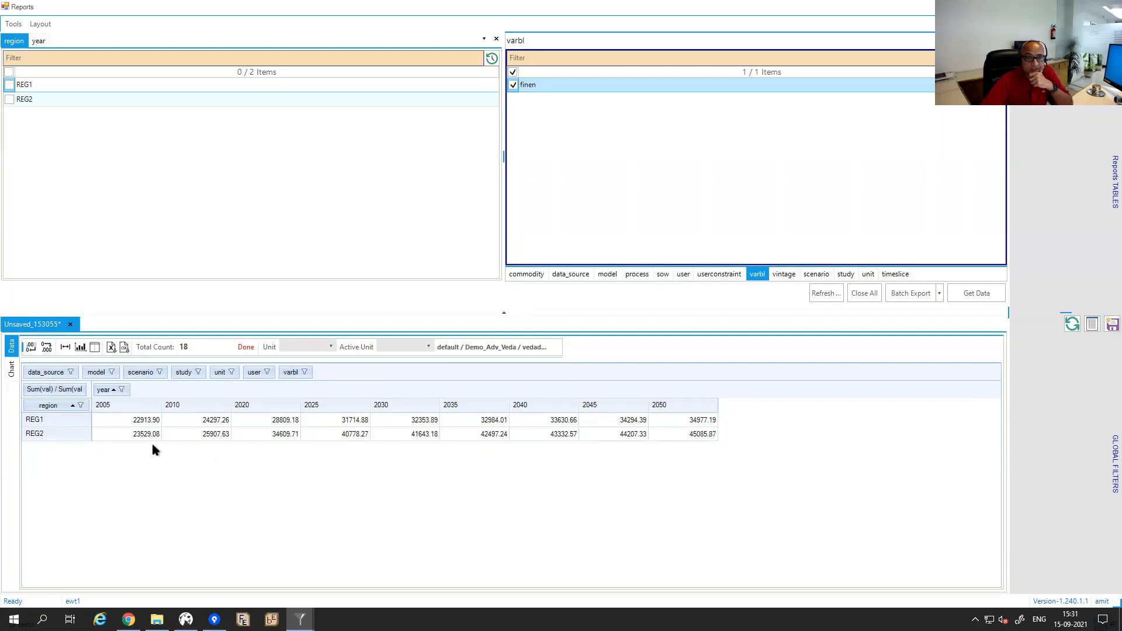
Check the scenario filter options of the FinEn pivot.
{"action": "mouse_move", "coordinate": [126, 438]}
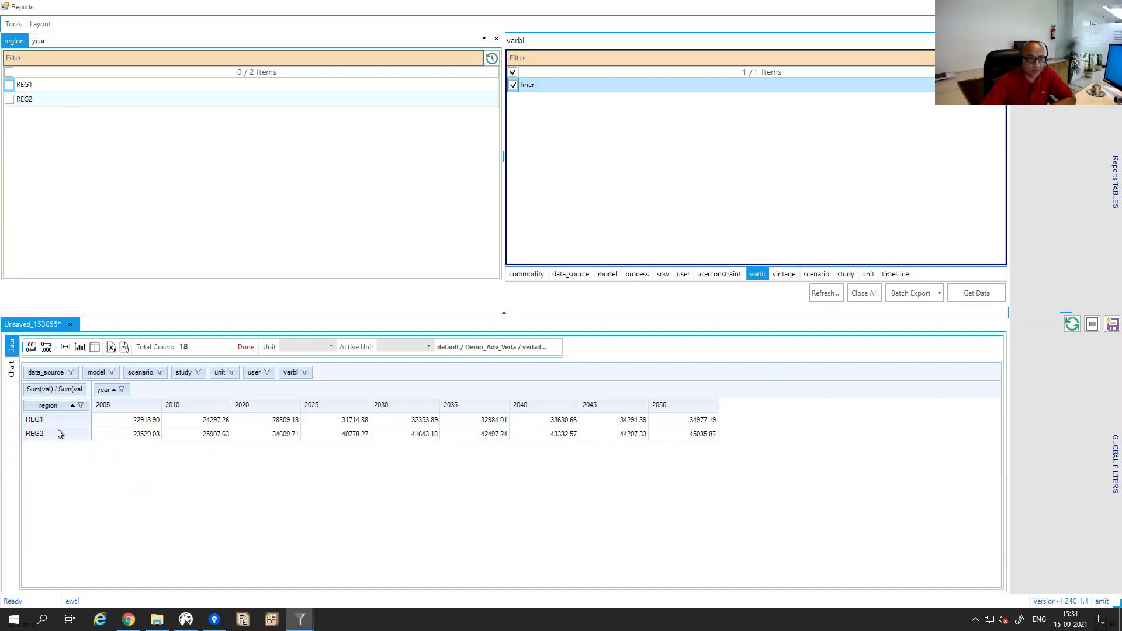
{"action": "left_click", "coordinate": [159, 373]}
{"action": "left_click", "coordinate": [310, 493]}
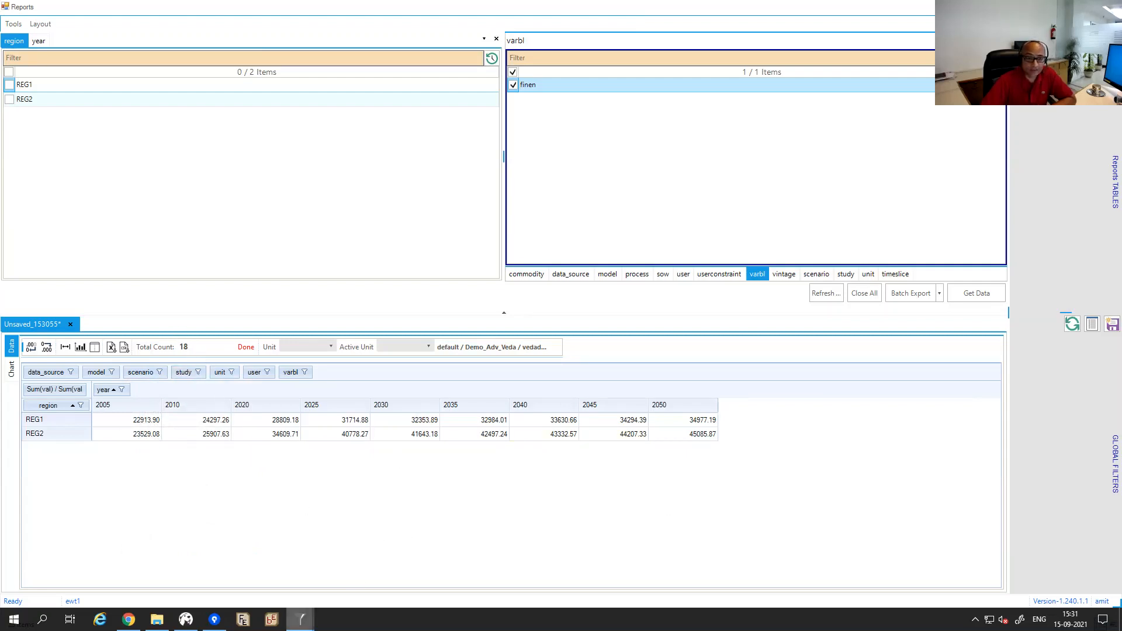
{"action": "mouse_move", "coordinate": [157, 619]}
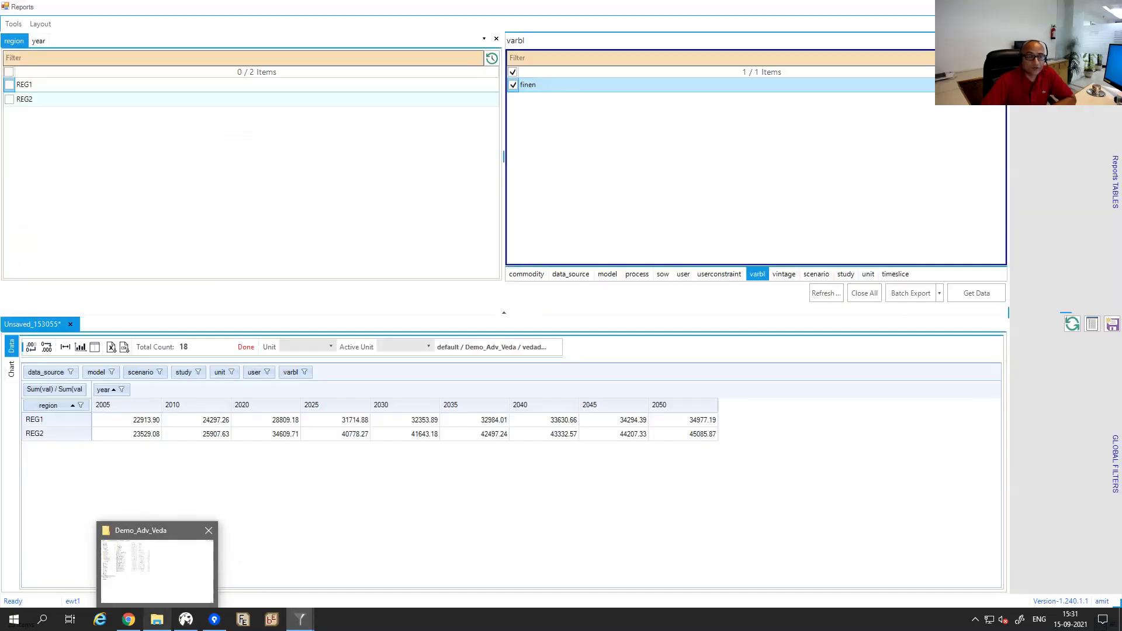
Restore show_me to p,c in LMADefs-Demo.xlsm, save it, and return to Veda Reports.
{"action": "left_click", "coordinate": [154, 580]}
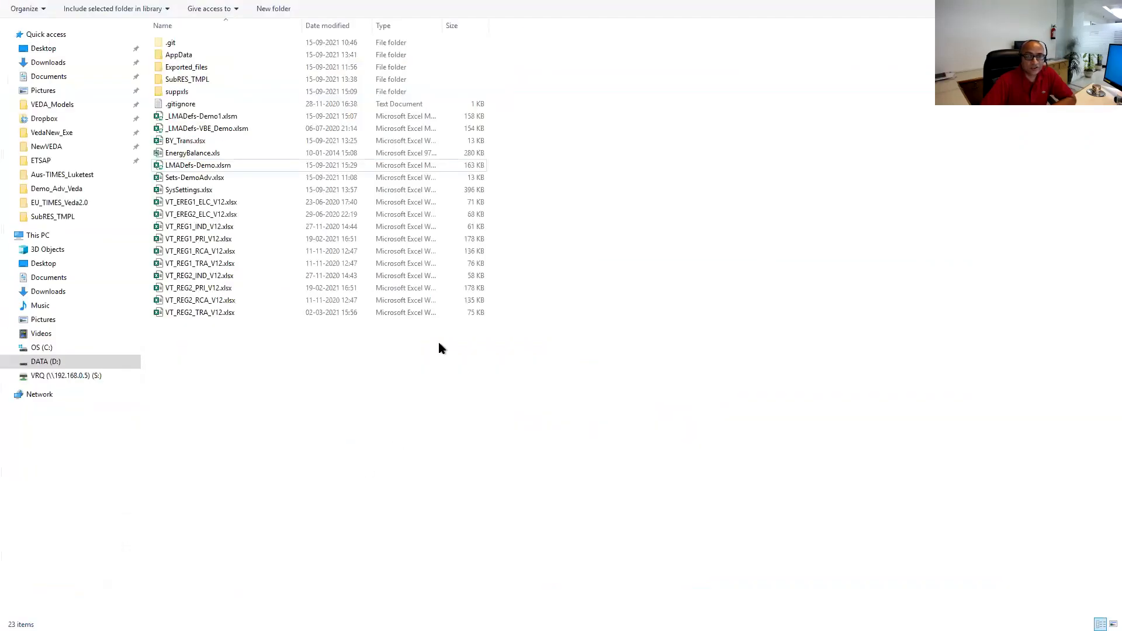
{"action": "double_click", "coordinate": [179, 166]}
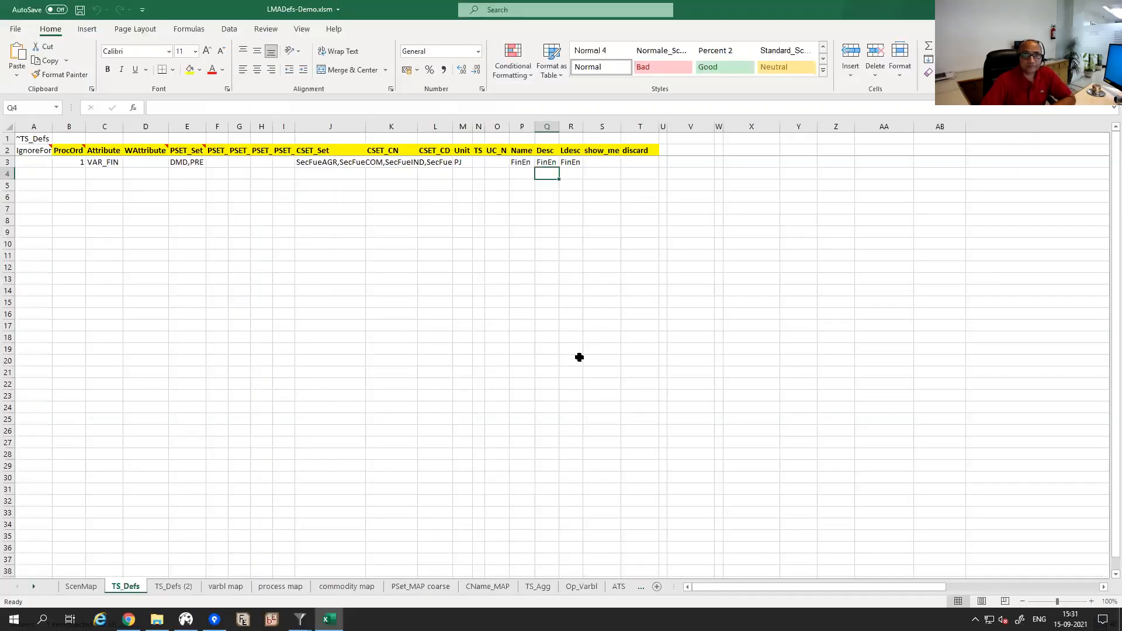
{"action": "left_click", "coordinate": [601, 162]}
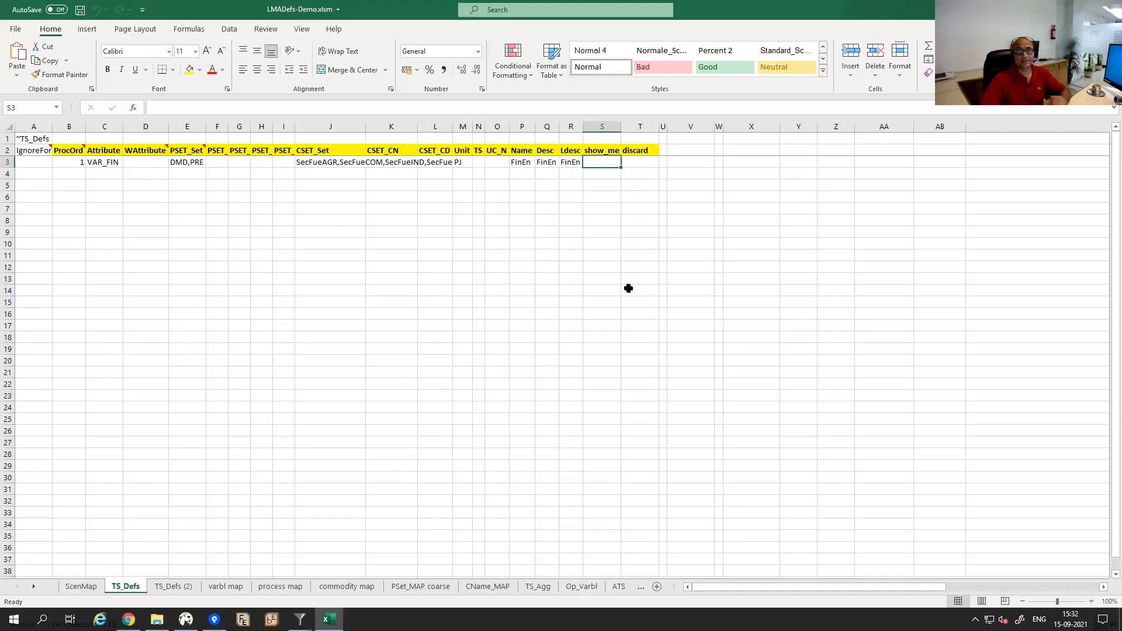
{"action": "type", "text": "p,c"}
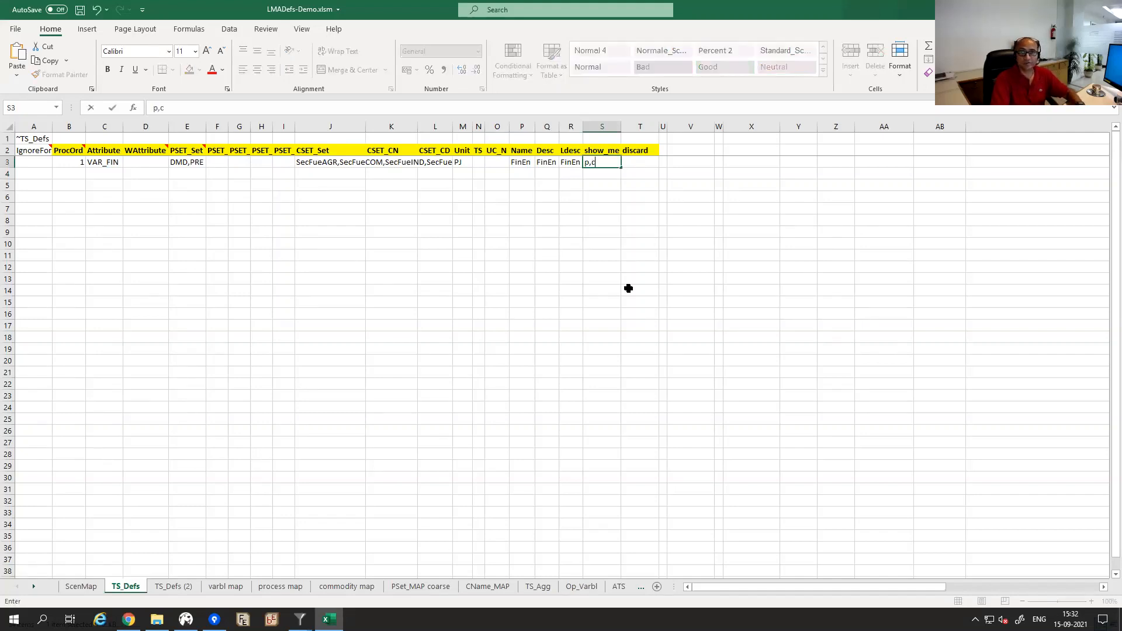
{"action": "key", "text": "Return"}
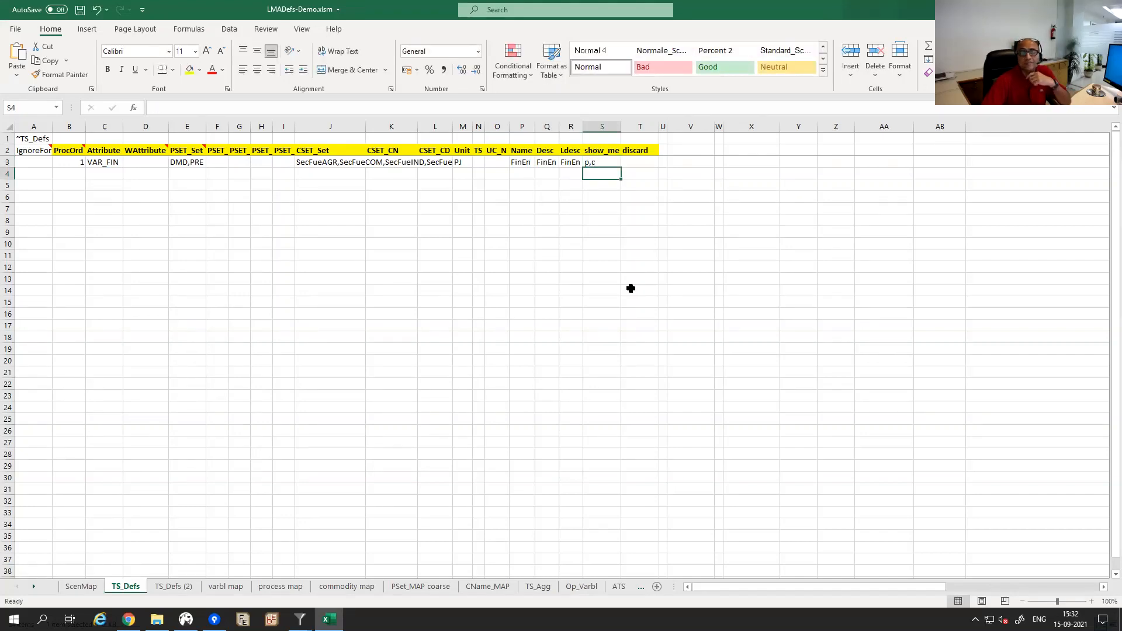
{"action": "key", "text": "ctrl+w"}
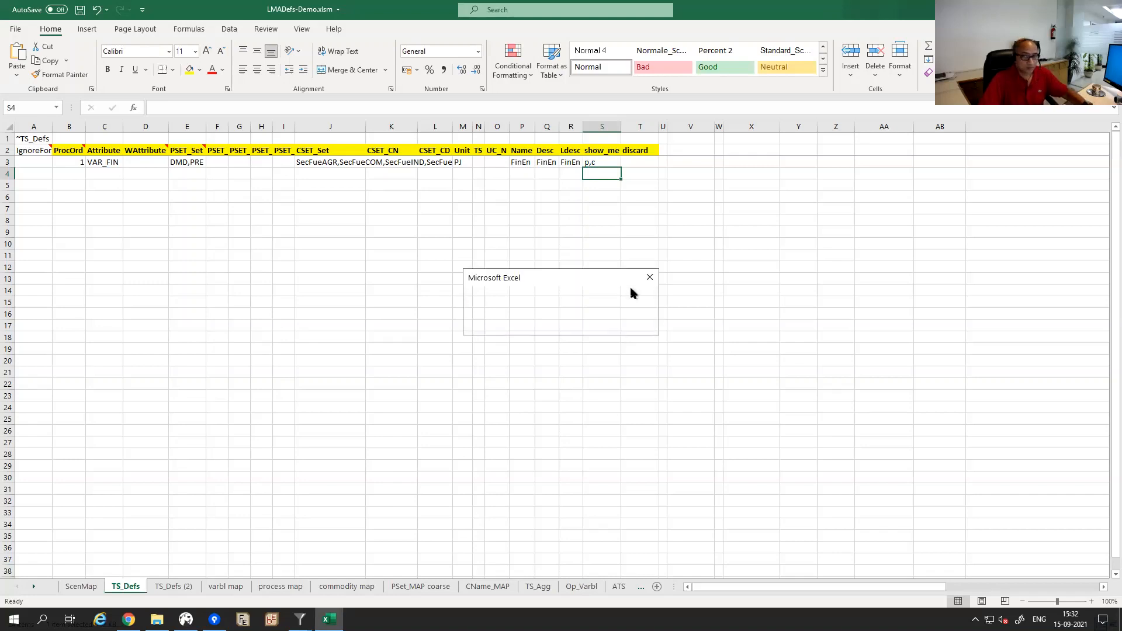
{"action": "left_click", "coordinate": [510, 325]}
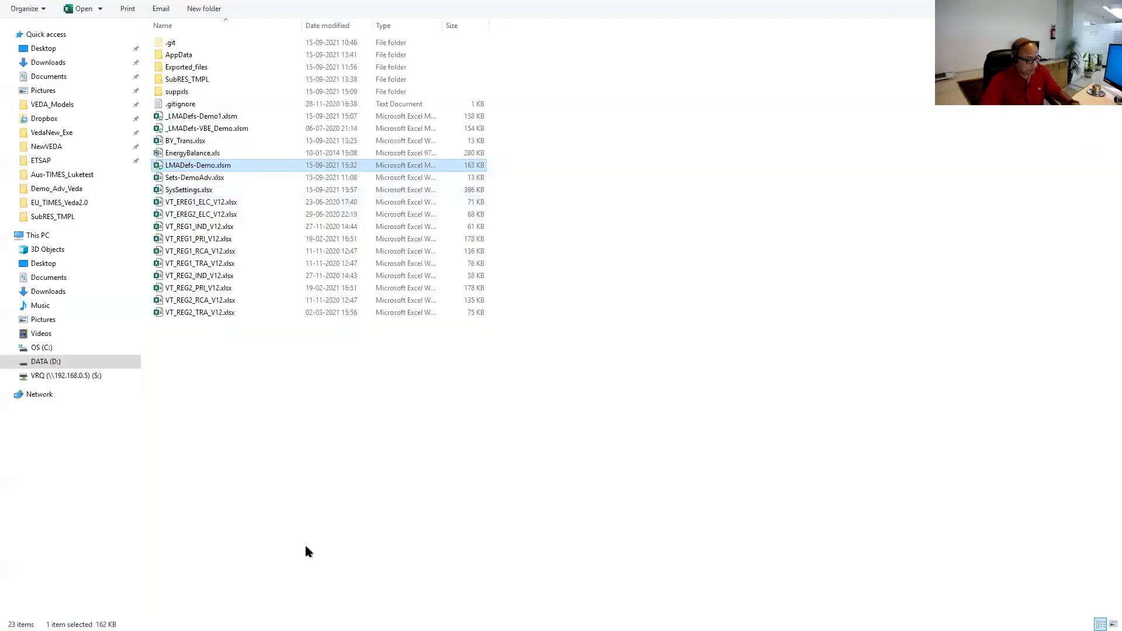
{"action": "key", "text": "alt+Tab"}
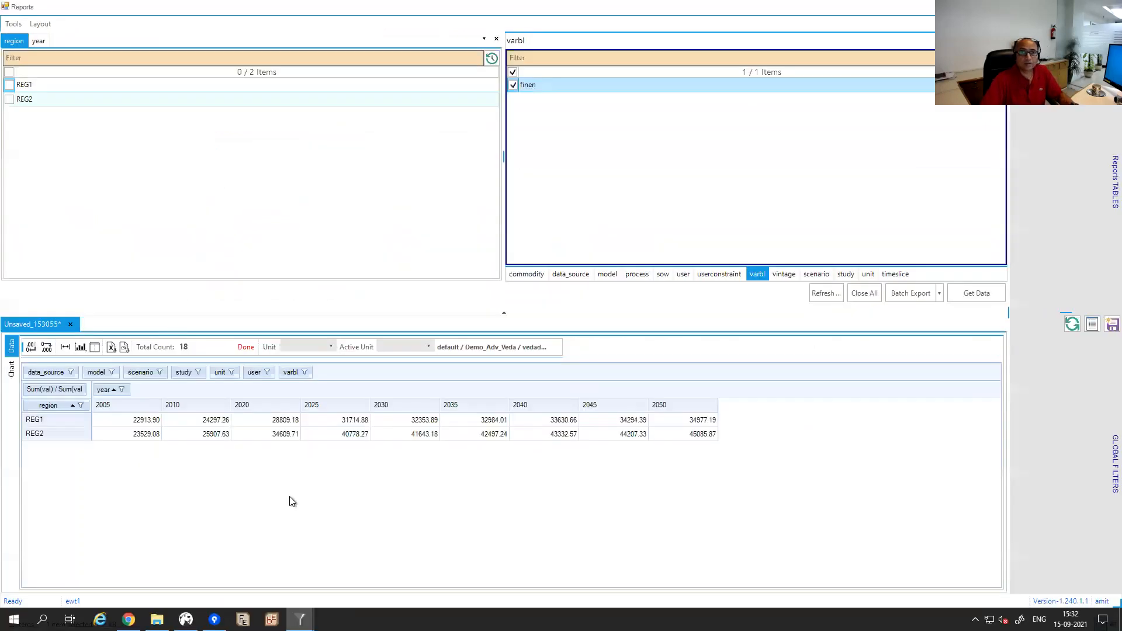
Run Tools > Refresh Data so the updated LMADefs-Demo.xlsm maps are read, then close the sync window.
{"action": "left_click", "coordinate": [14, 24]}
{"action": "left_click", "coordinate": [25, 51]}
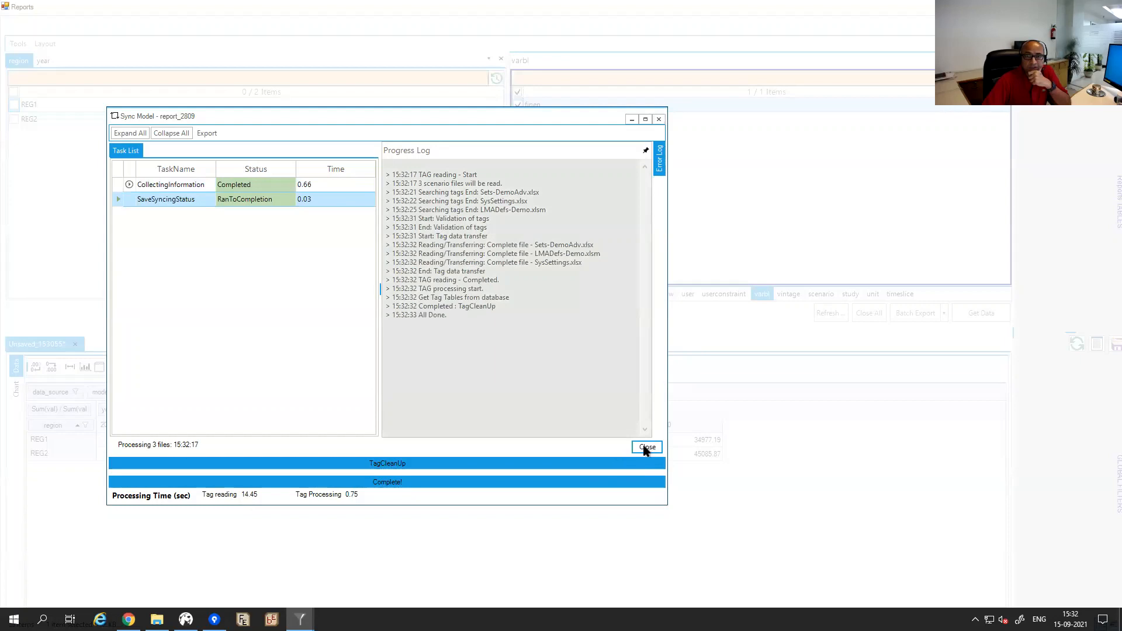
{"action": "left_click", "coordinate": [647, 447]}
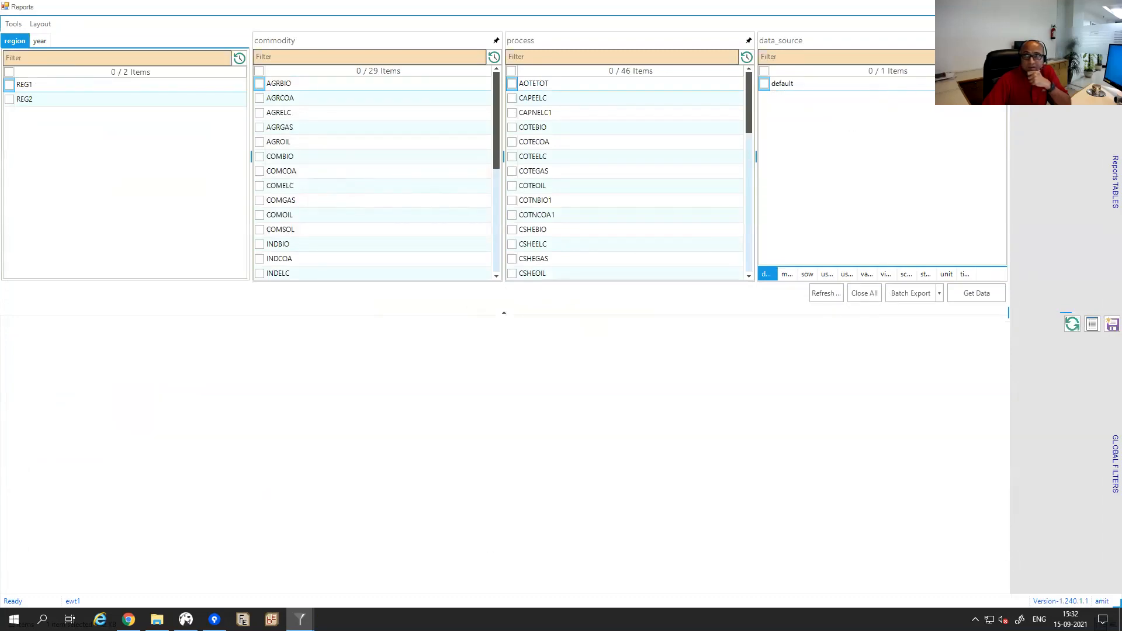
Load the saved 'final energy' table from the Reports TABLES list.
{"action": "left_click", "coordinate": [1115, 181]}
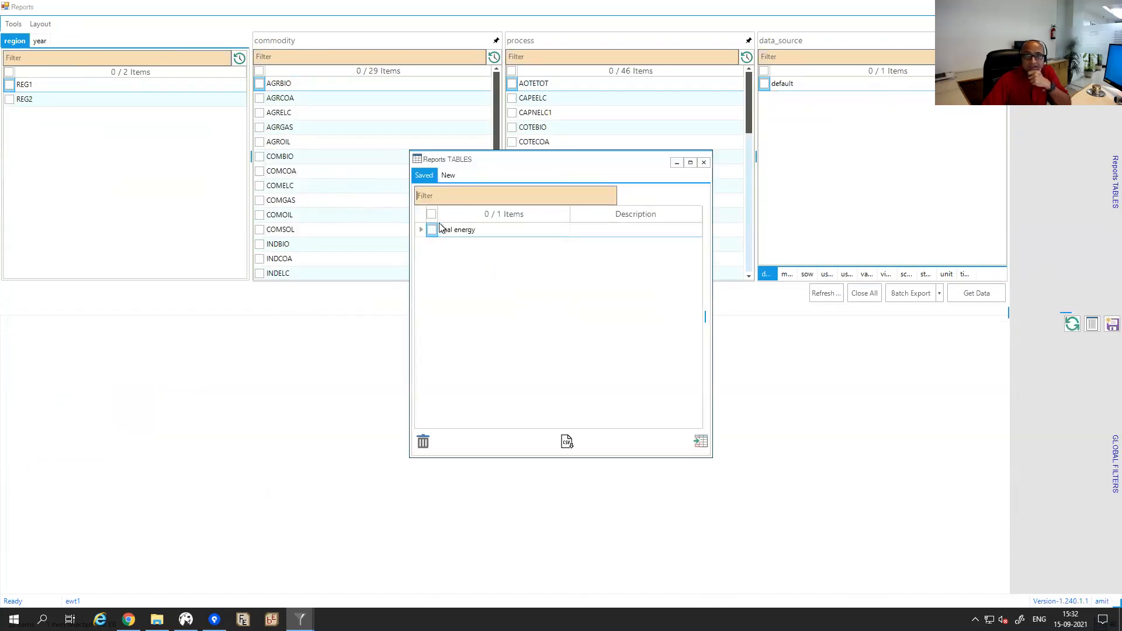
{"action": "left_click", "coordinate": [432, 230]}
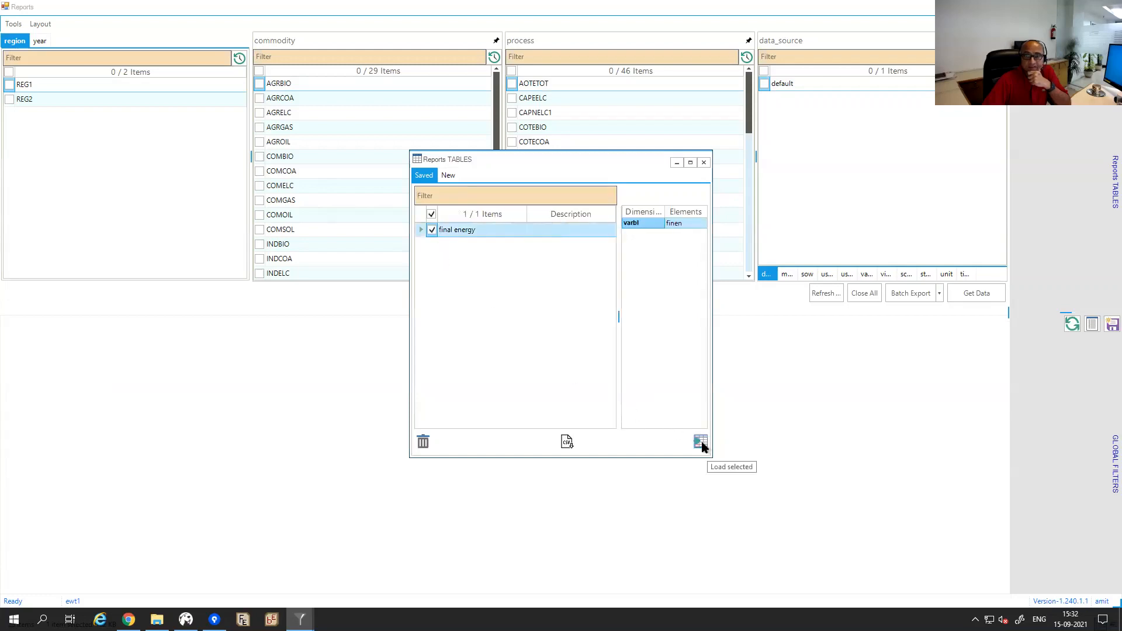
{"action": "left_click", "coordinate": [701, 442]}
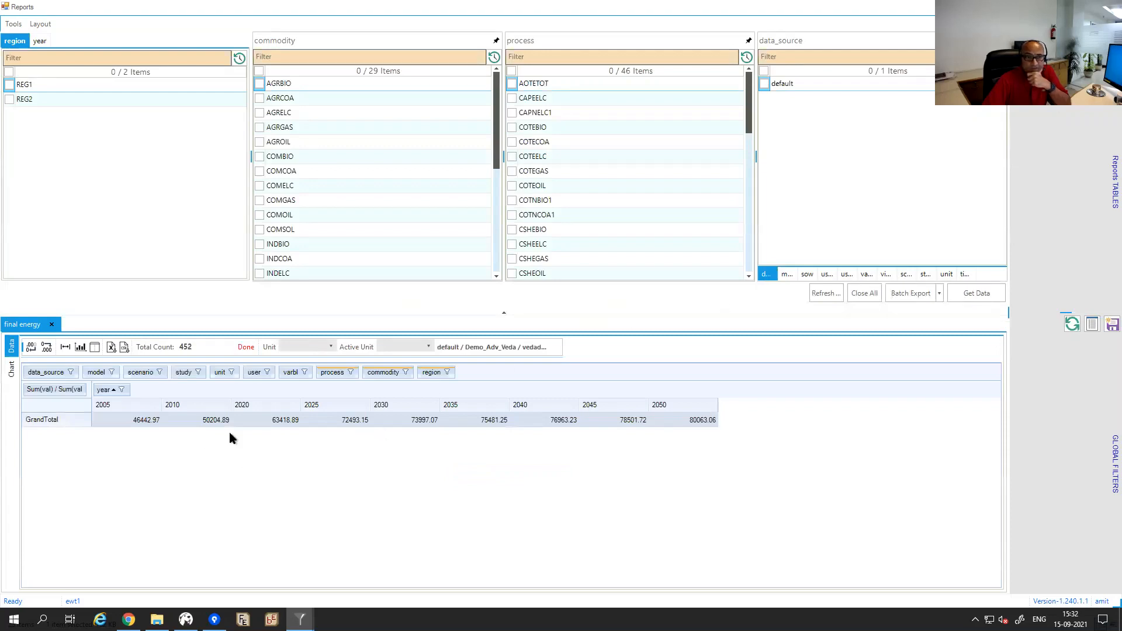
Pivot the final energy table by process and commodity in the rows across 2005–2050.
{"action": "left_click_drag", "start_coordinate": [327, 373], "coordinate": [73, 412]}
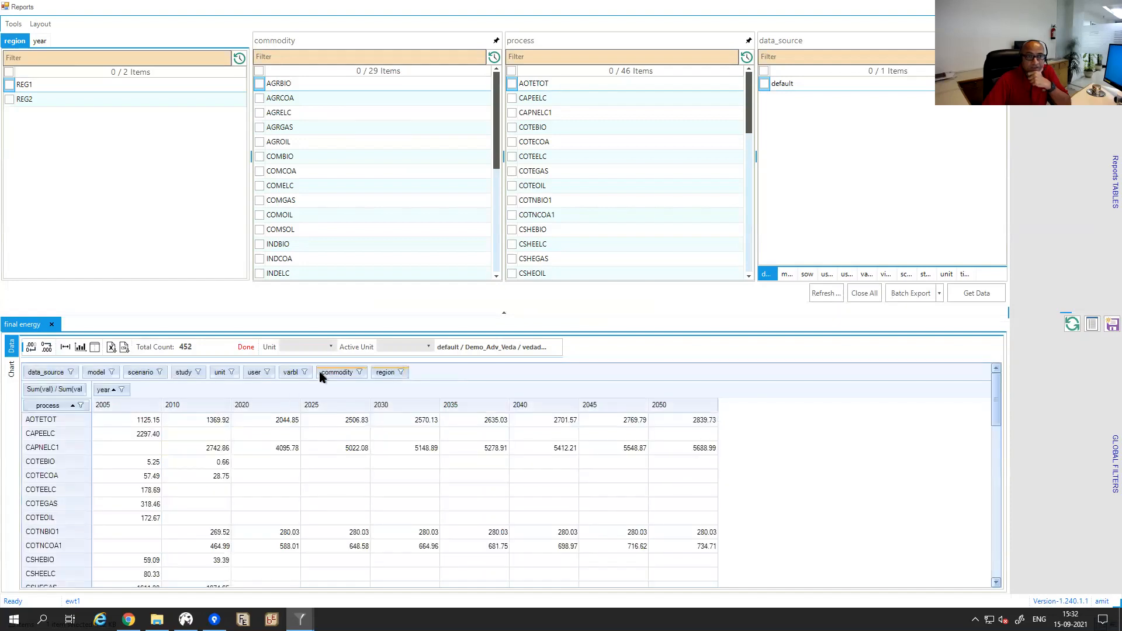
{"action": "left_click_drag", "start_coordinate": [308, 379], "coordinate": [96, 405]}
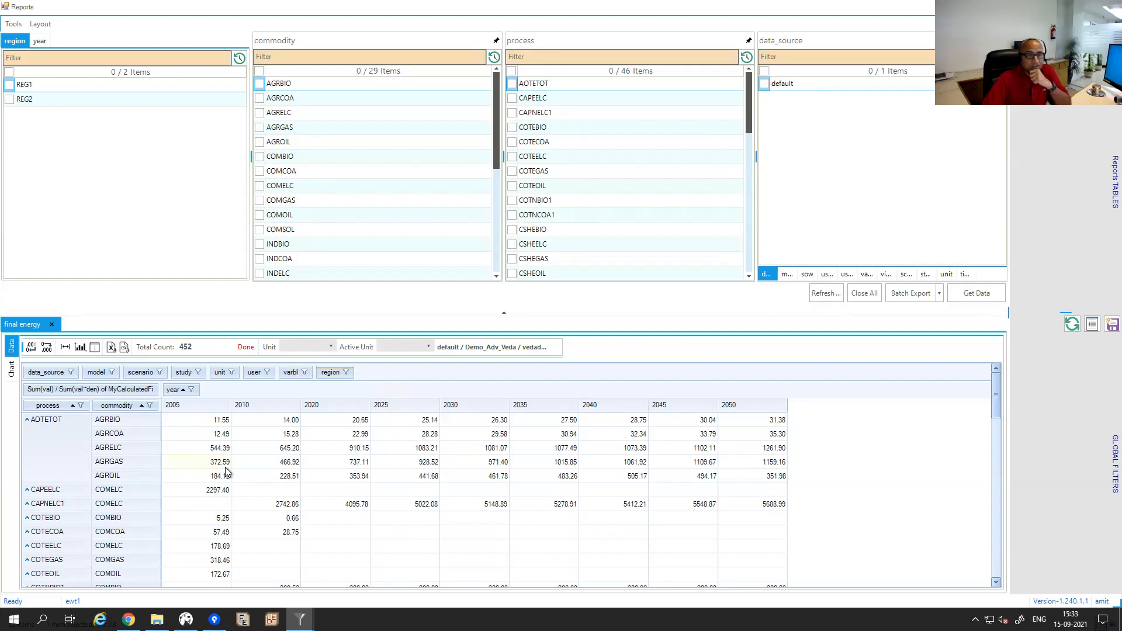
{"action": "mouse_move", "coordinate": [225, 468]}
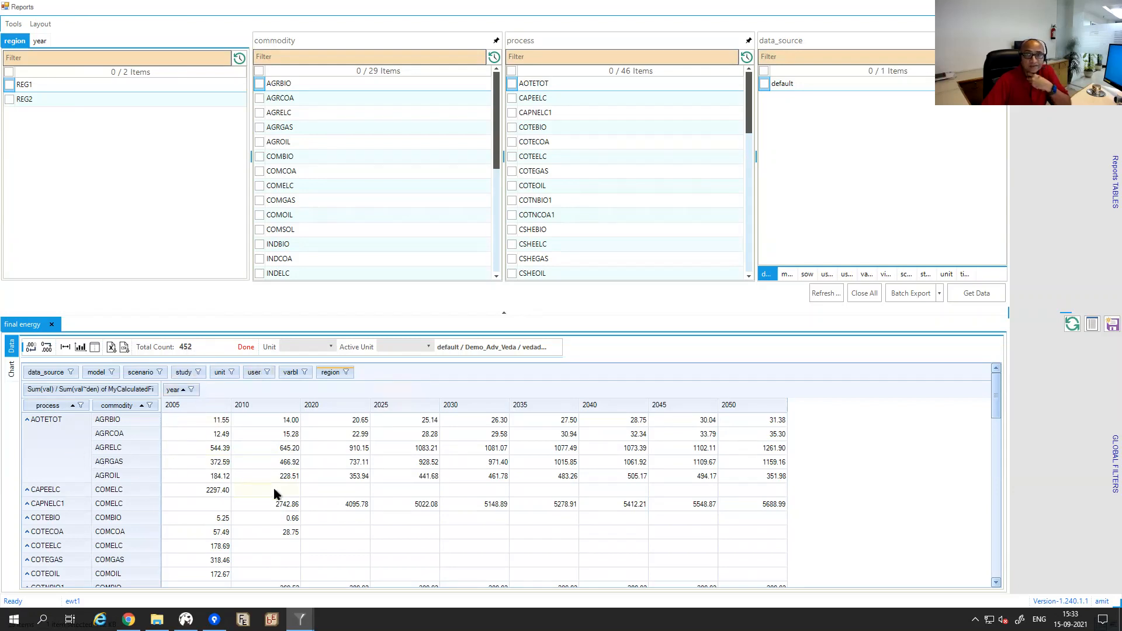
{"action": "mouse_move", "coordinate": [275, 493]}
{"action": "mouse_move", "coordinate": [300, 619]}
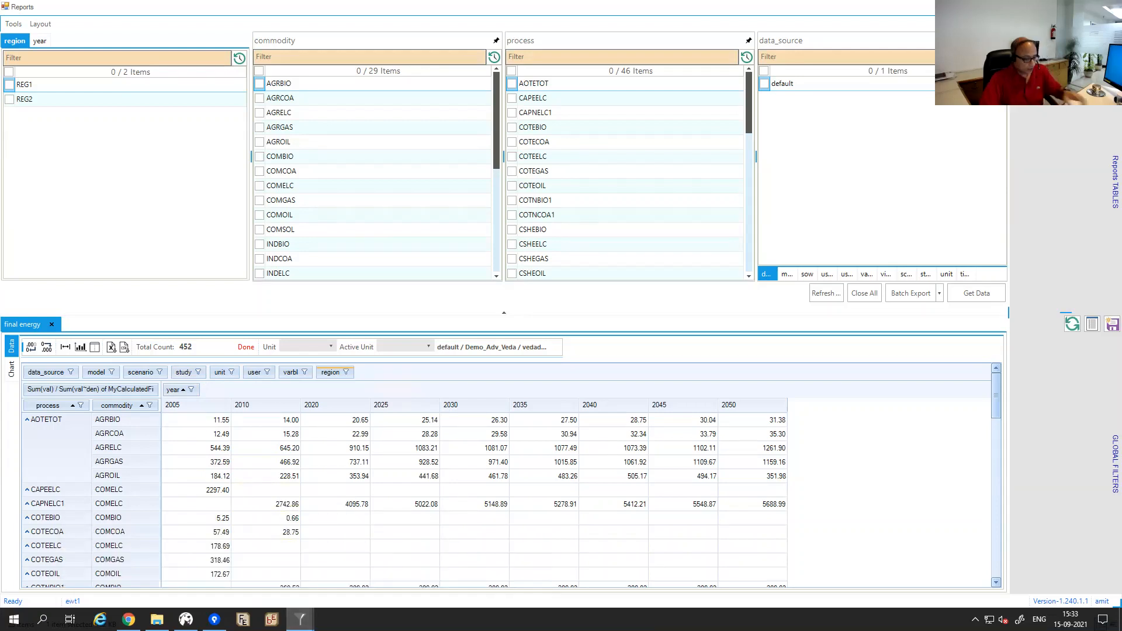
Open LMADefs-Demo.xlsm in Excel, then return to the Veda final energy report by process.
{"action": "key", "text": "alt+Tab"}
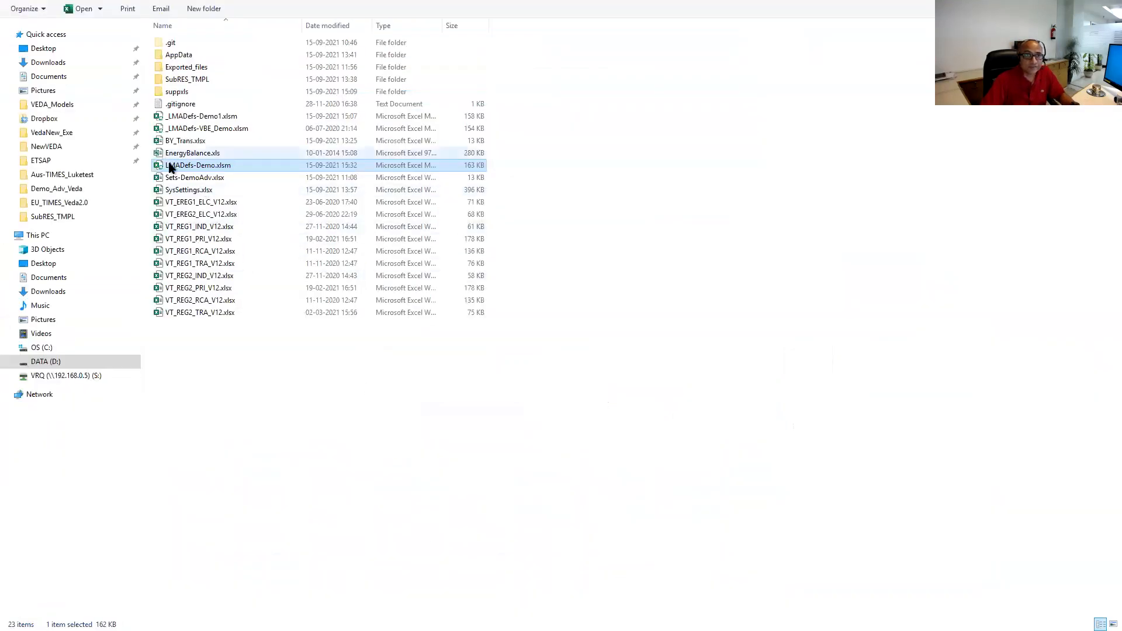
{"action": "double_click", "coordinate": [171, 166]}
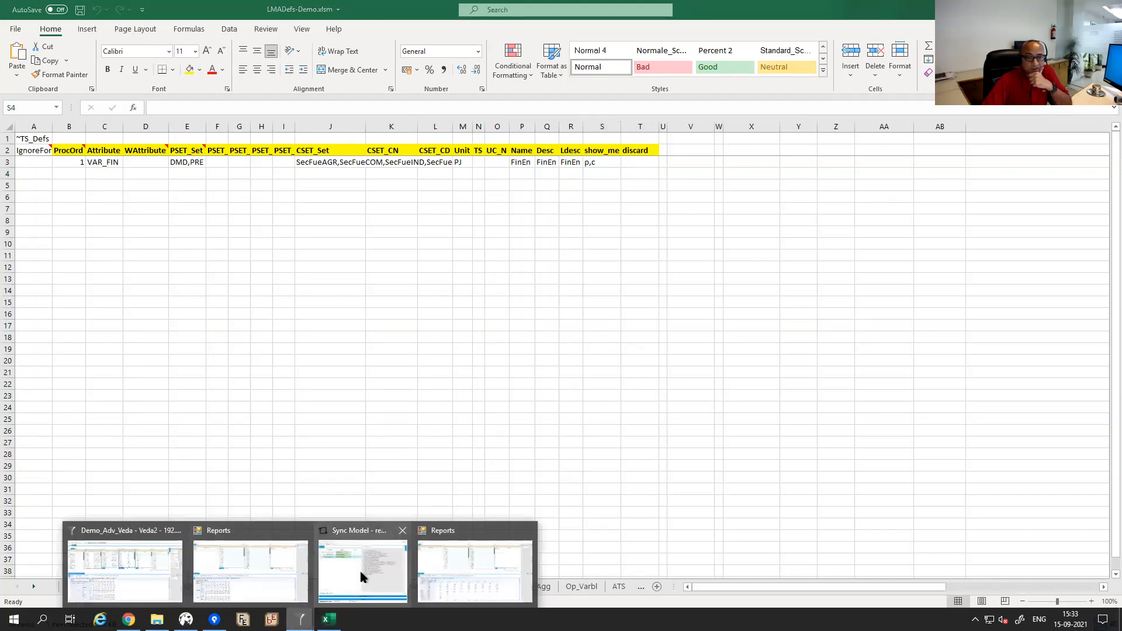
{"action": "mouse_move", "coordinate": [360, 569]}
{"action": "mouse_move", "coordinate": [461, 550]}
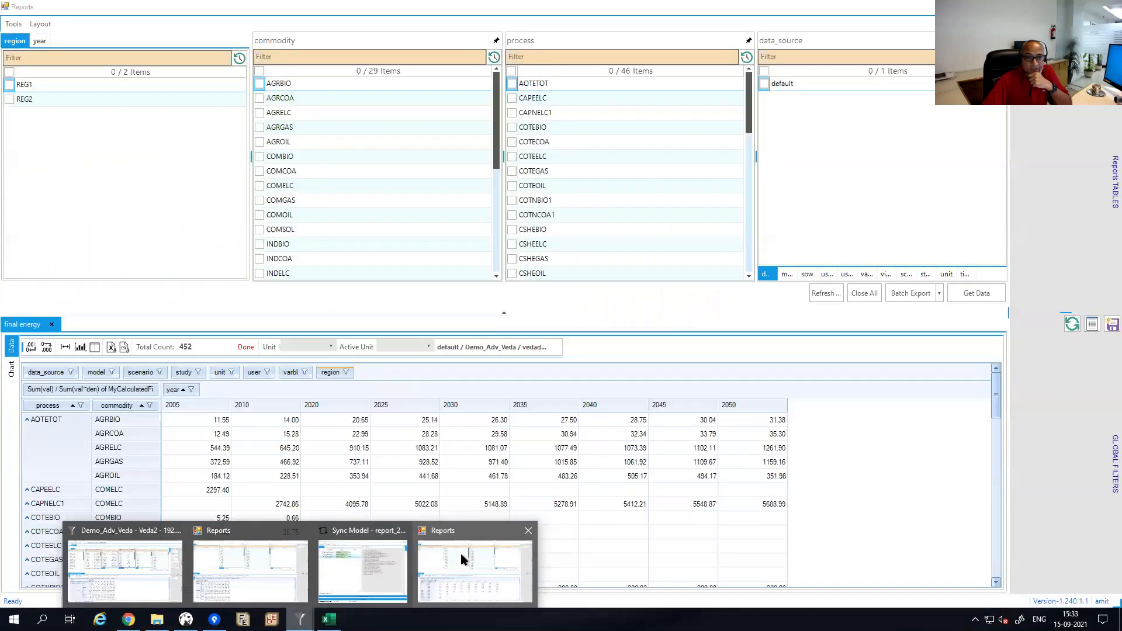
{"action": "mouse_move", "coordinate": [256, 548]}
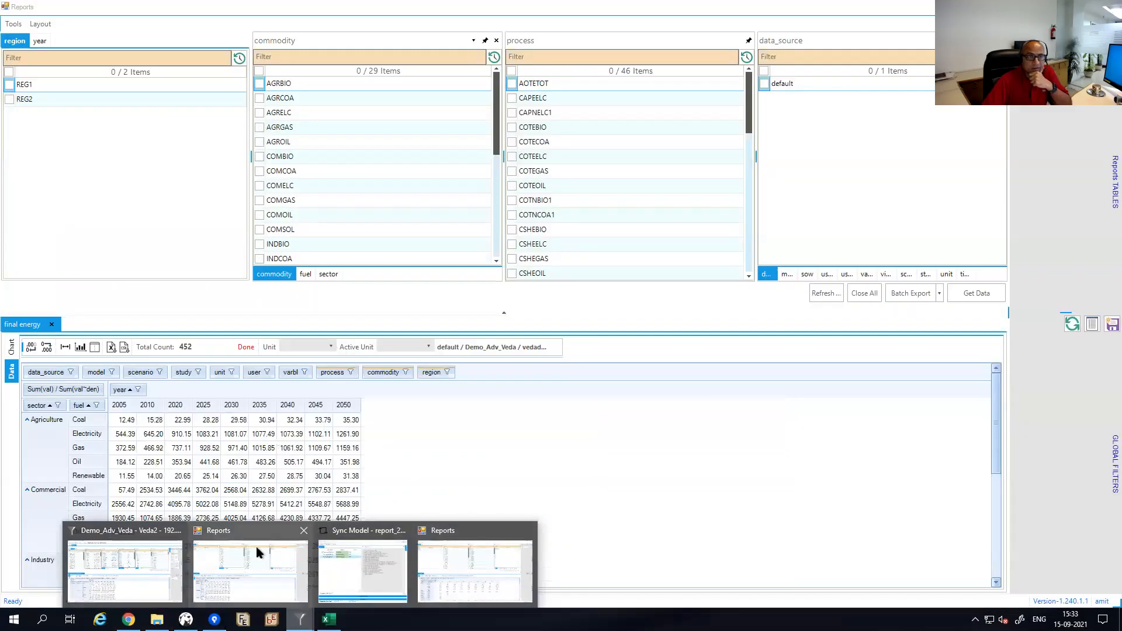
{"action": "left_click", "coordinate": [256, 547]}
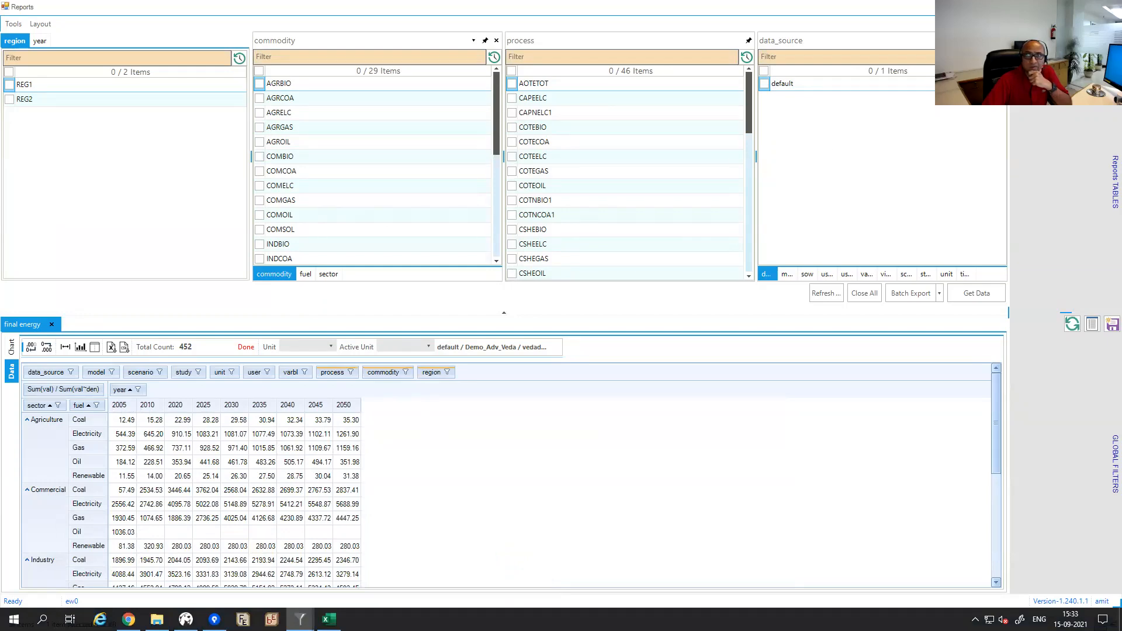
{"action": "key", "text": "alt+Tab"}
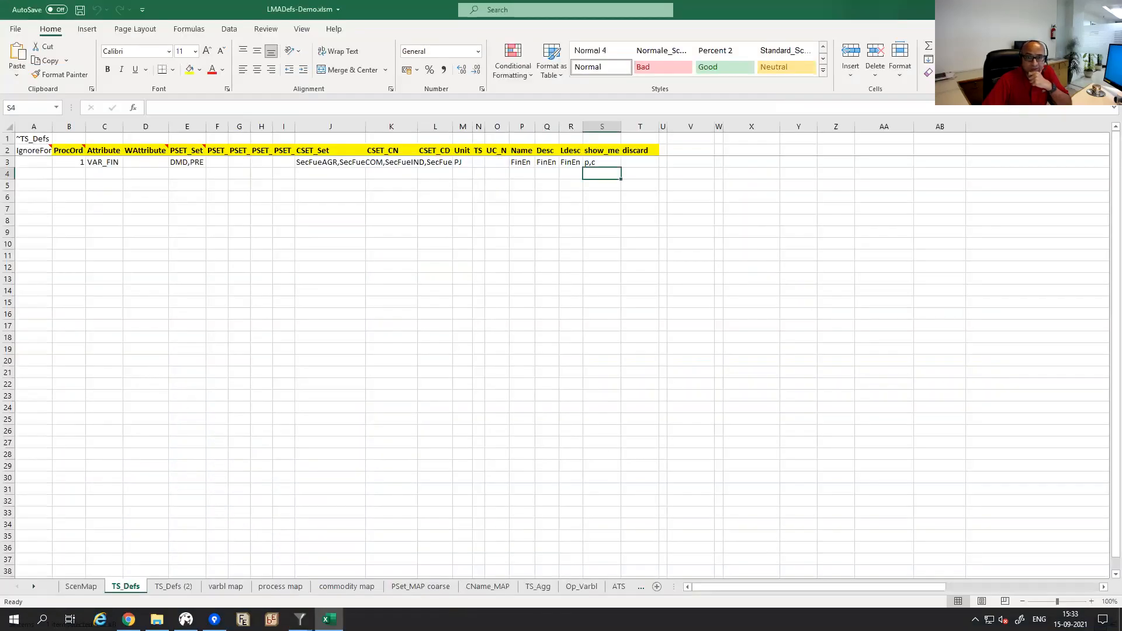
{"action": "left_click", "coordinate": [389, 565]}
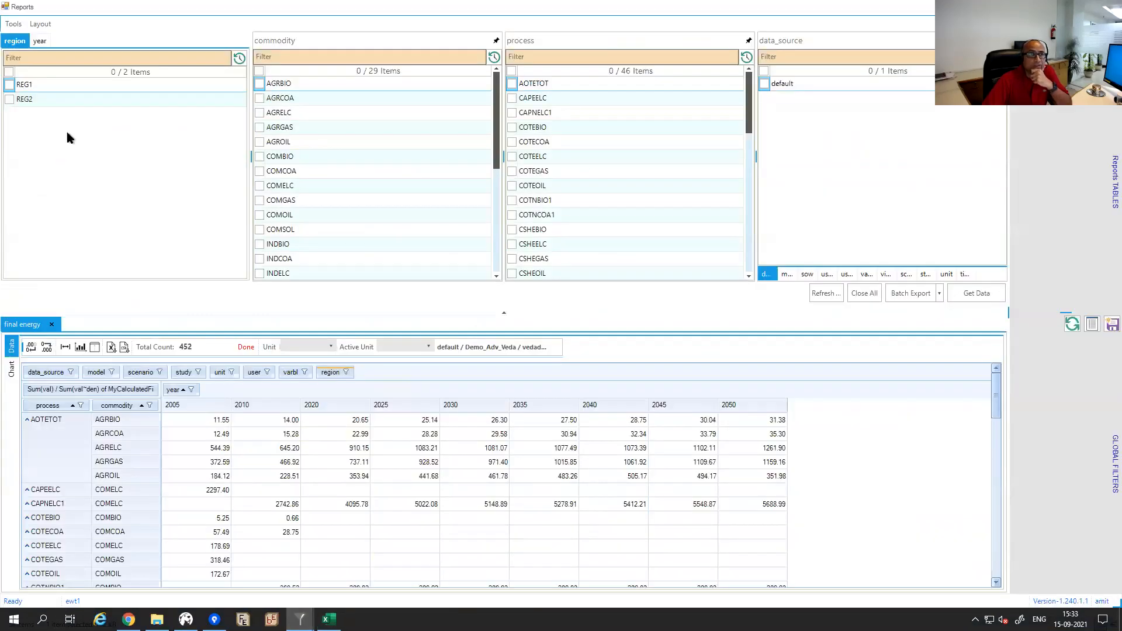
Drop process from the final energy rows, then show Excel's 'commodity map' sheet.
{"action": "left_click_drag", "start_coordinate": [52, 407], "coordinate": [76, 374]}
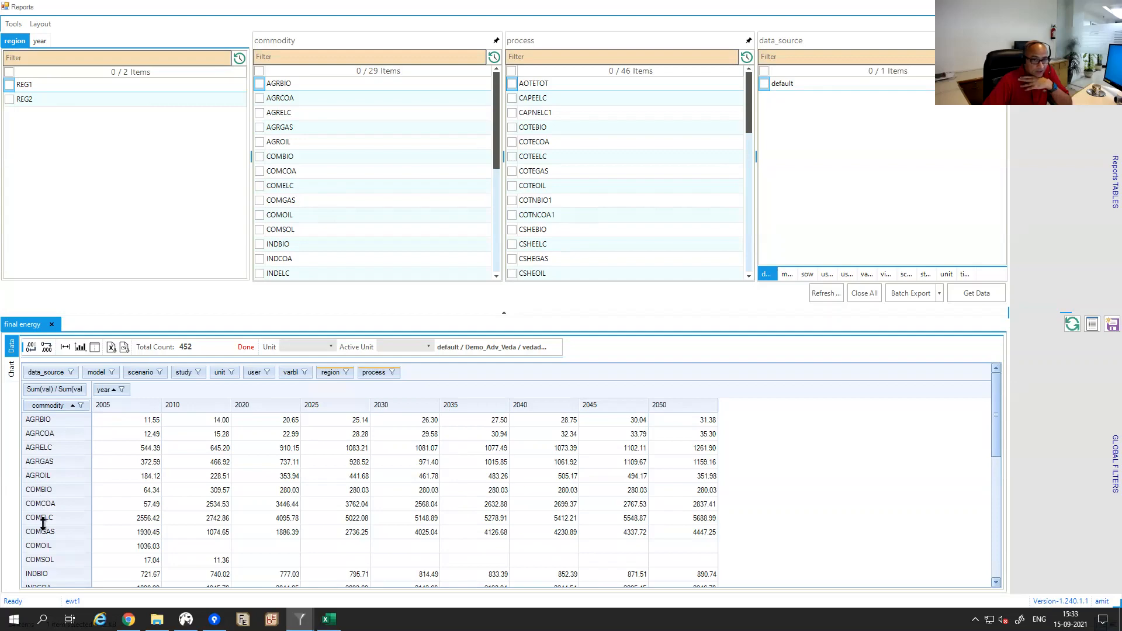
{"action": "left_click", "coordinate": [328, 619]}
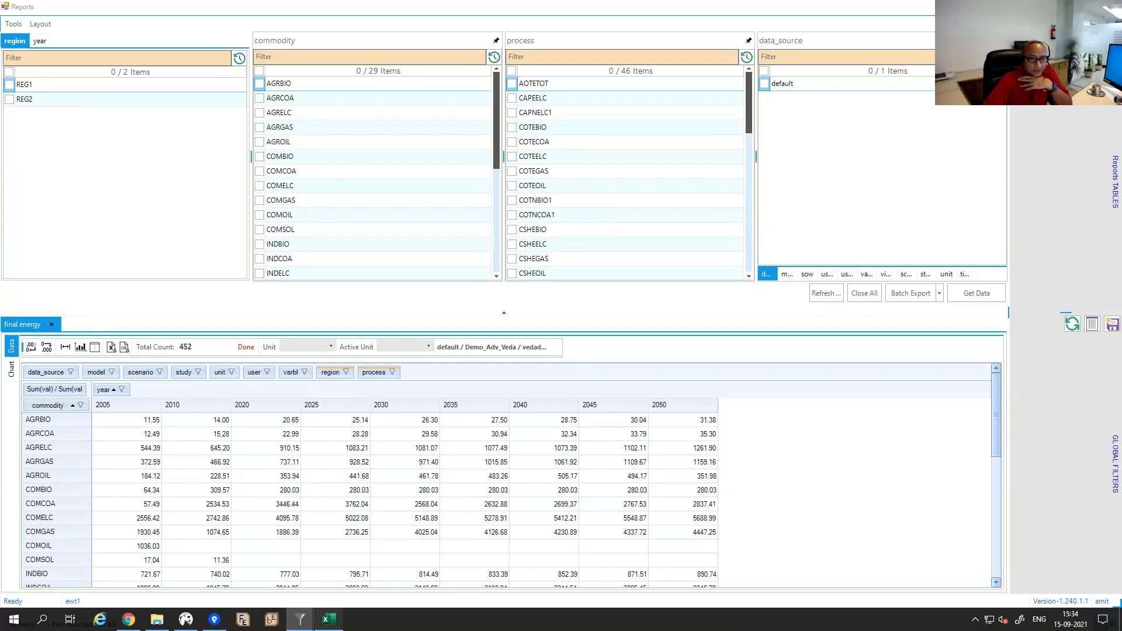
{"action": "left_click", "coordinate": [370, 589]}
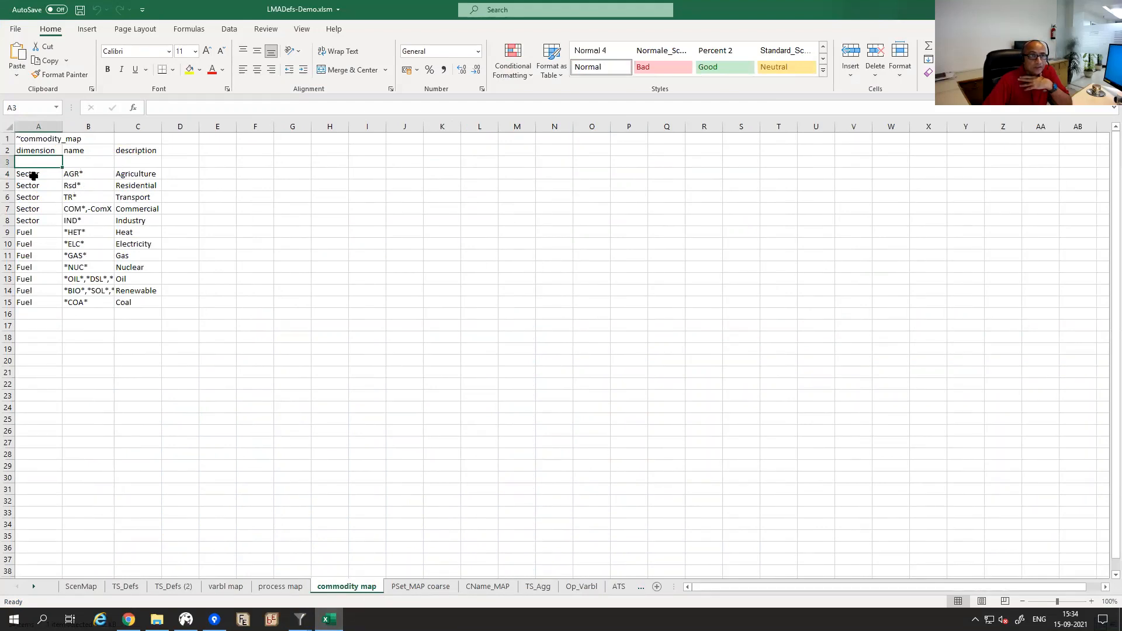
Delete the empty row 3 so the commodity map entries start under the headers.
{"action": "mouse_move", "coordinate": [34, 174]}
{"action": "left_mouse_down"}
{"action": "mouse_move", "coordinate": [129, 202]}
{"action": "mouse_move", "coordinate": [132, 219]}
{"action": "left_mouse_up"}
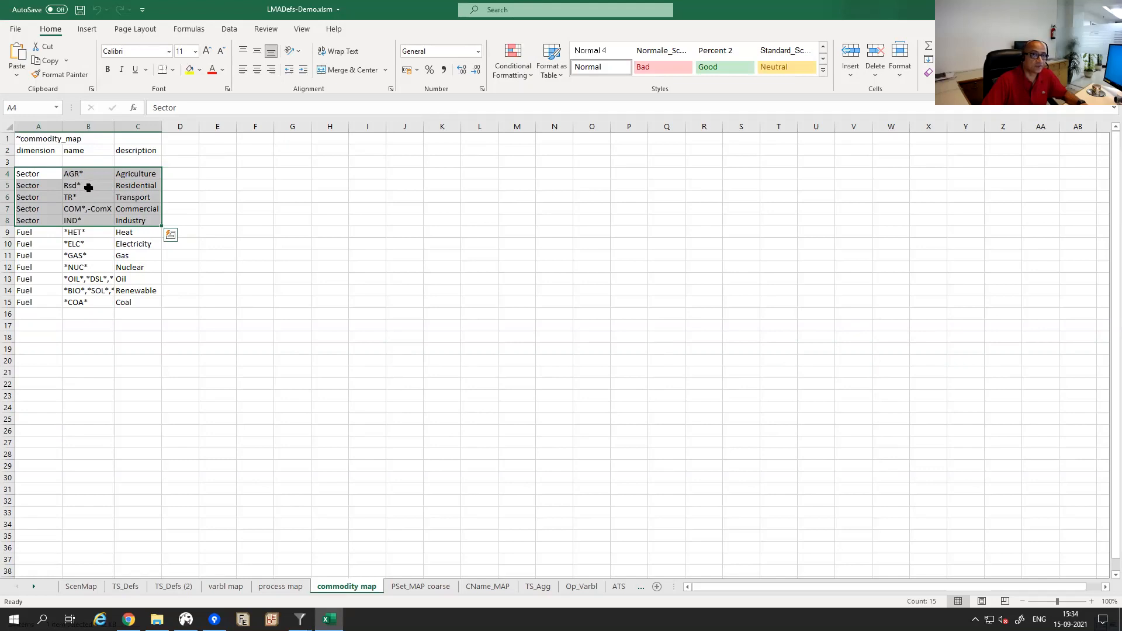
{"action": "left_click", "coordinate": [32, 176]}
{"action": "left_click_drag", "start_coordinate": [33, 183], "coordinate": [125, 221]}
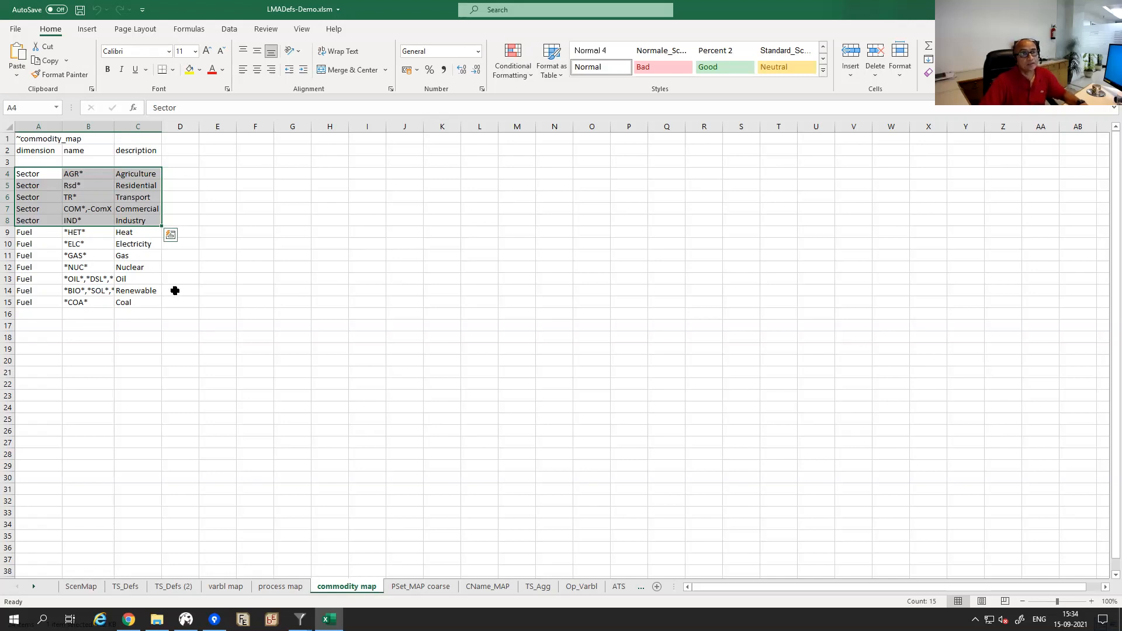
{"action": "left_click", "coordinate": [38, 232]}
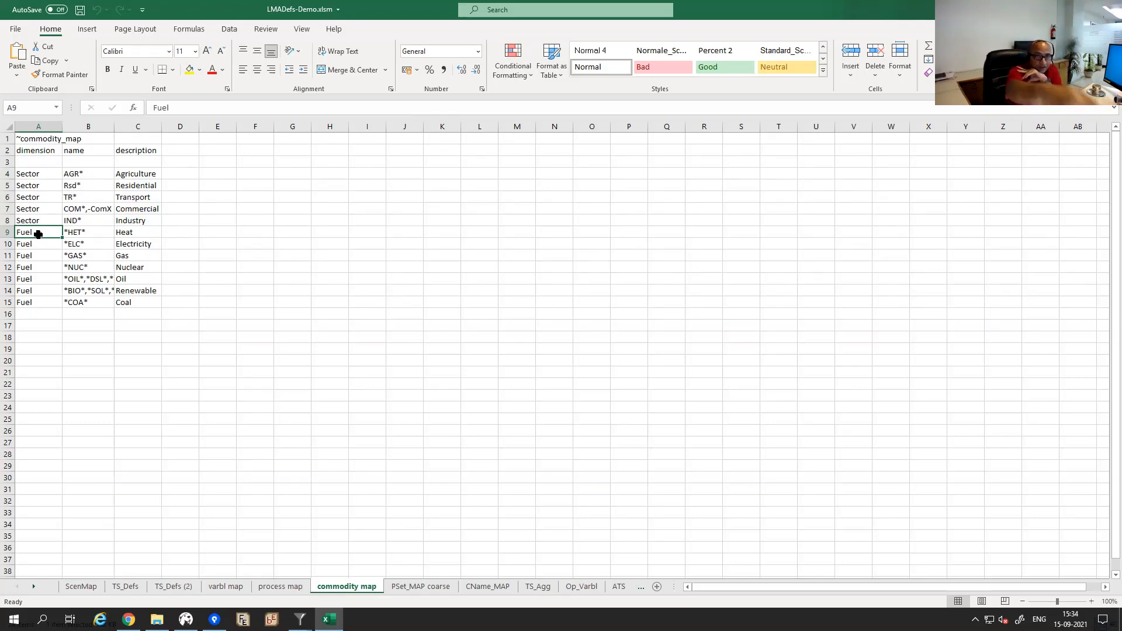
{"action": "left_click", "coordinate": [49, 163]}
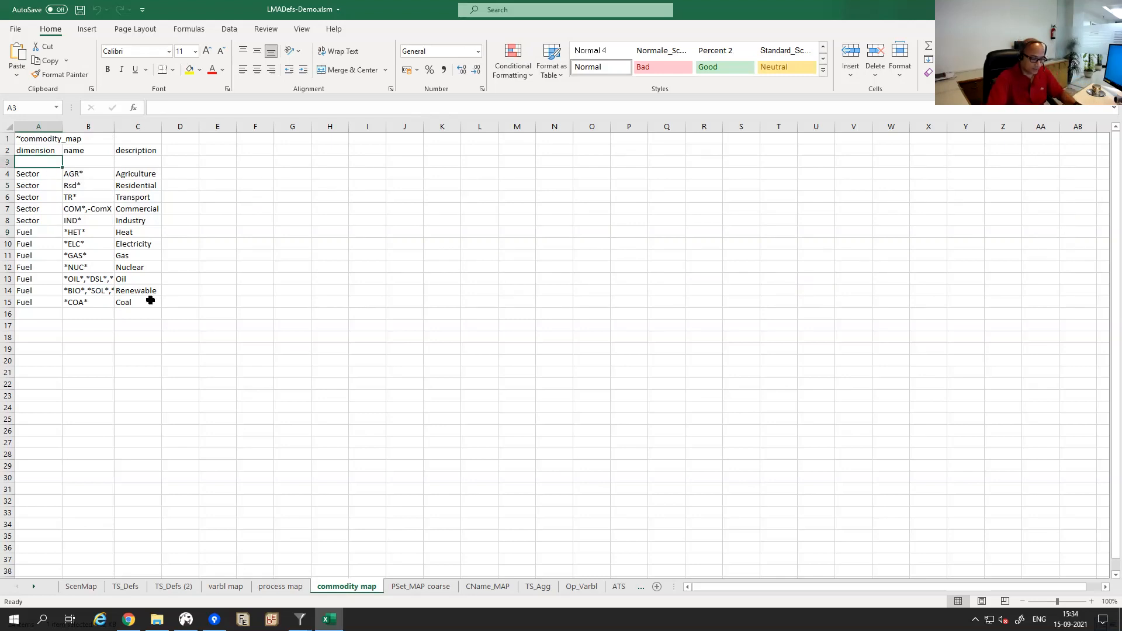
{"action": "key", "text": "Menu"}
{"action": "key", "text": "d"}
{"action": "key", "text": "r"}
{"action": "key", "text": "Return"}
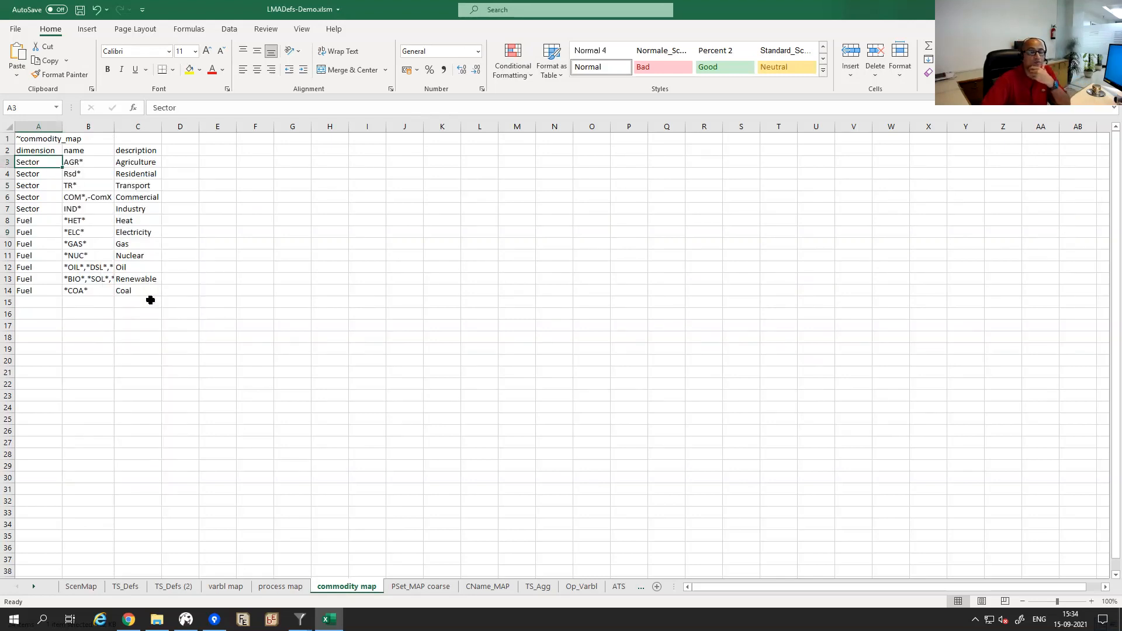
Close LMADefs-Demo.xlsm and save the changes.
{"action": "left_click", "coordinate": [139, 323]}
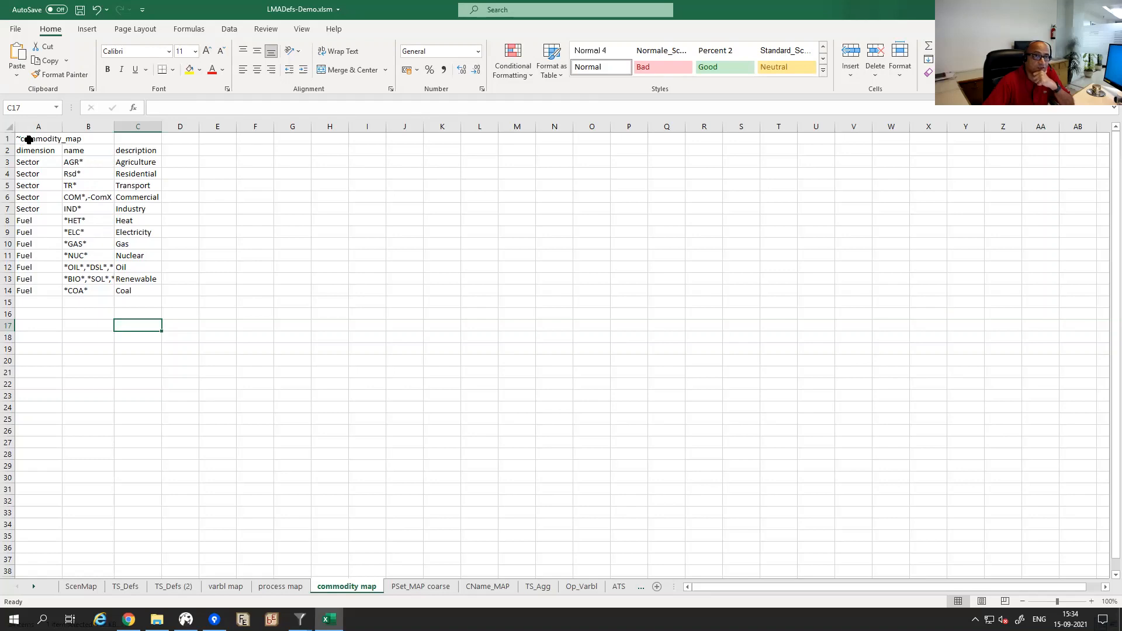
{"action": "left_click", "coordinate": [201, 247]}
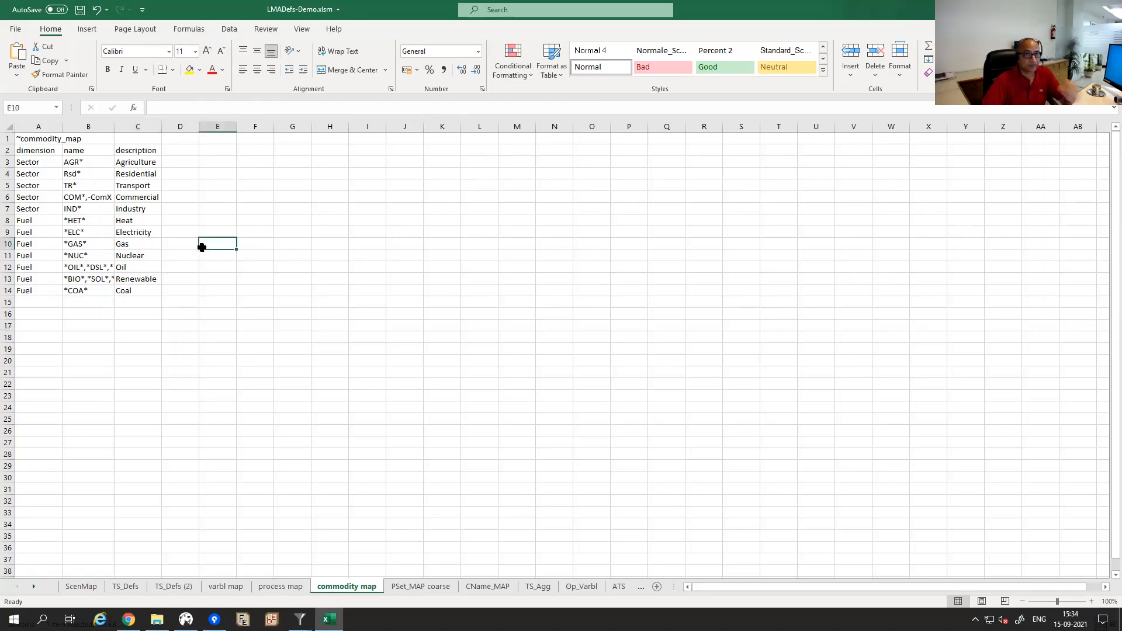
{"action": "key", "text": "ctrl+w"}
{"action": "left_click", "coordinate": [512, 325]}
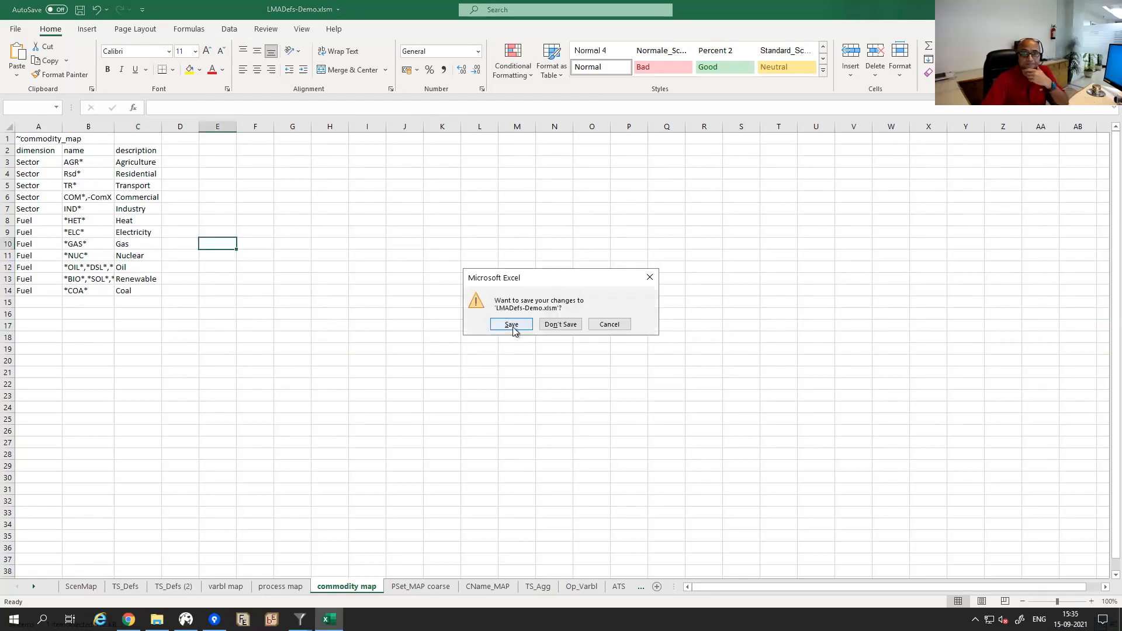
Back in Veda Reports, run Refresh Data and close the finished Sync Model dialog.
{"action": "mouse_move", "coordinate": [300, 619]}
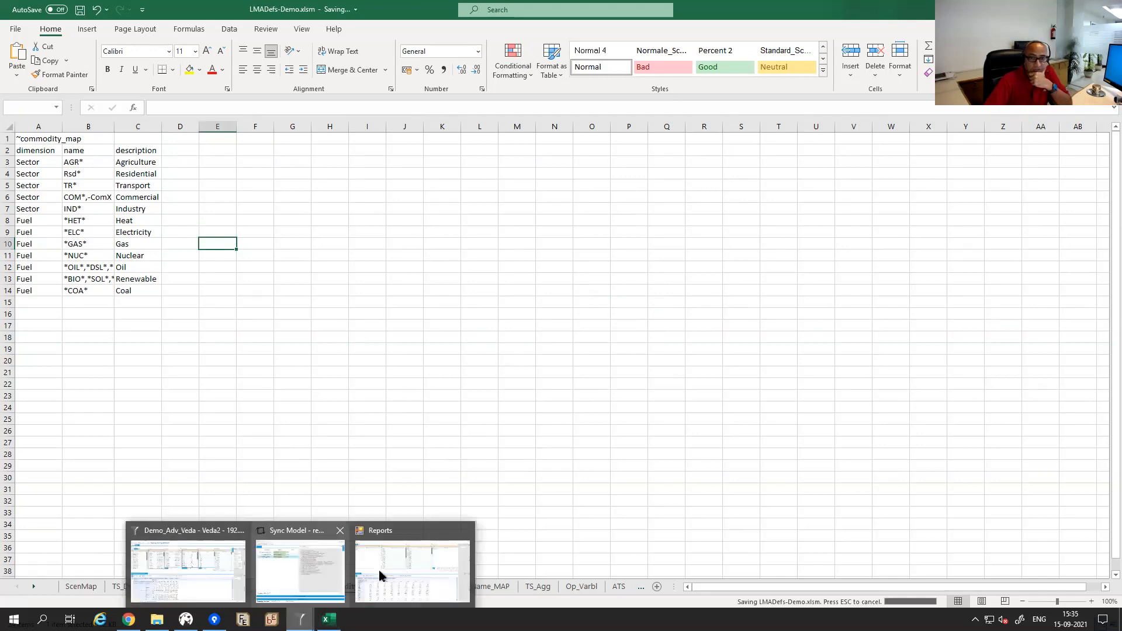
{"action": "left_click", "coordinate": [387, 564]}
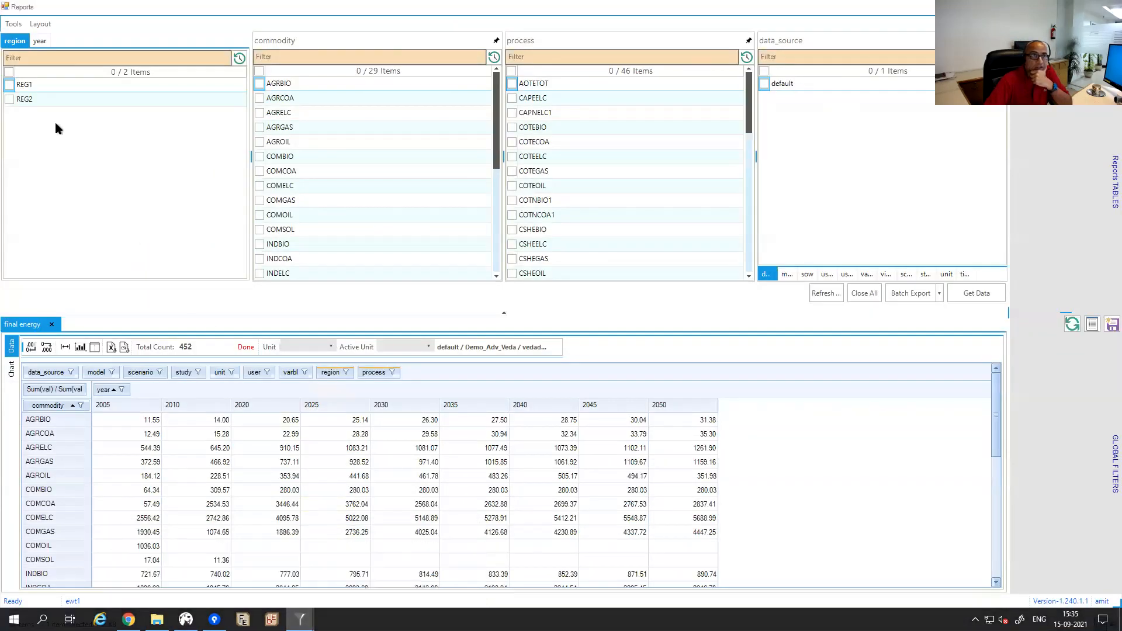
{"action": "left_click", "coordinate": [16, 28]}
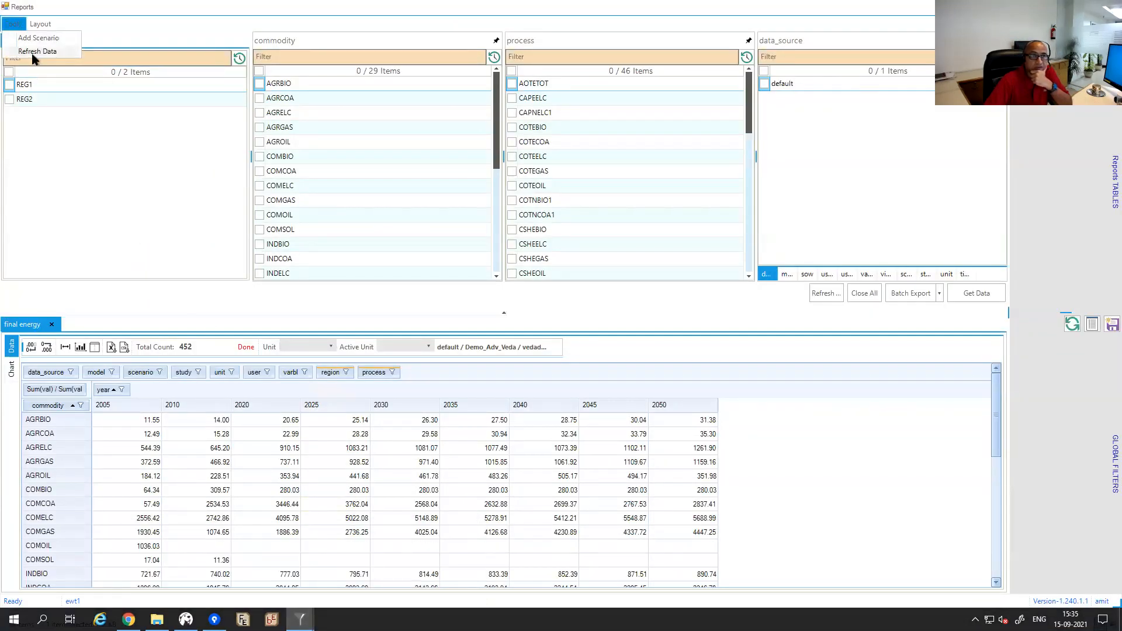
{"action": "left_click", "coordinate": [37, 51]}
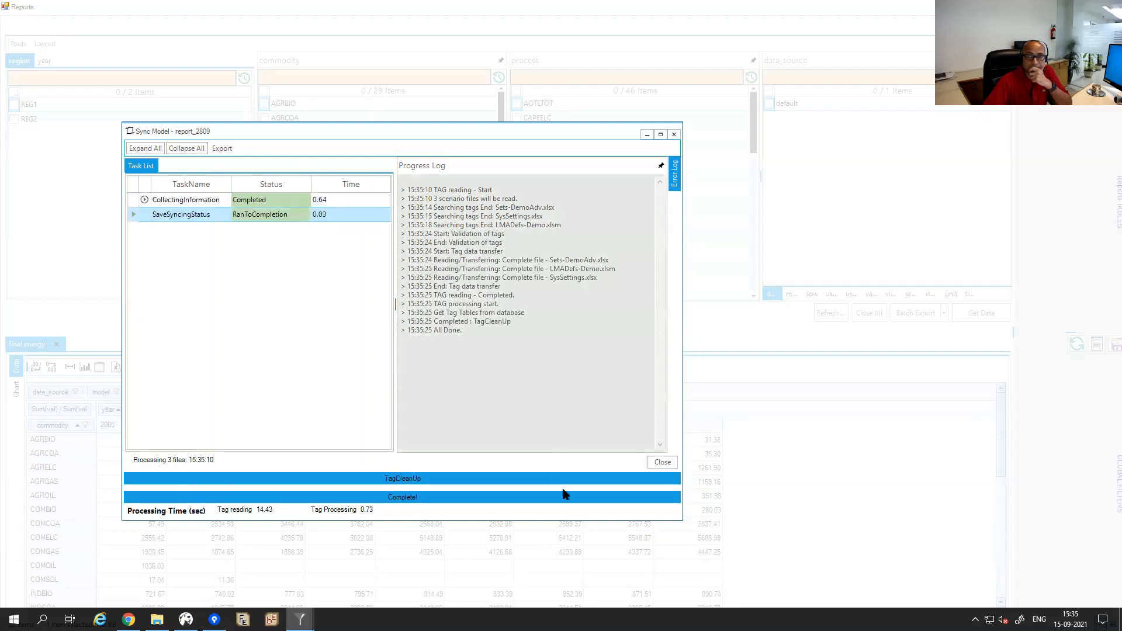
{"action": "left_click", "coordinate": [662, 462]}
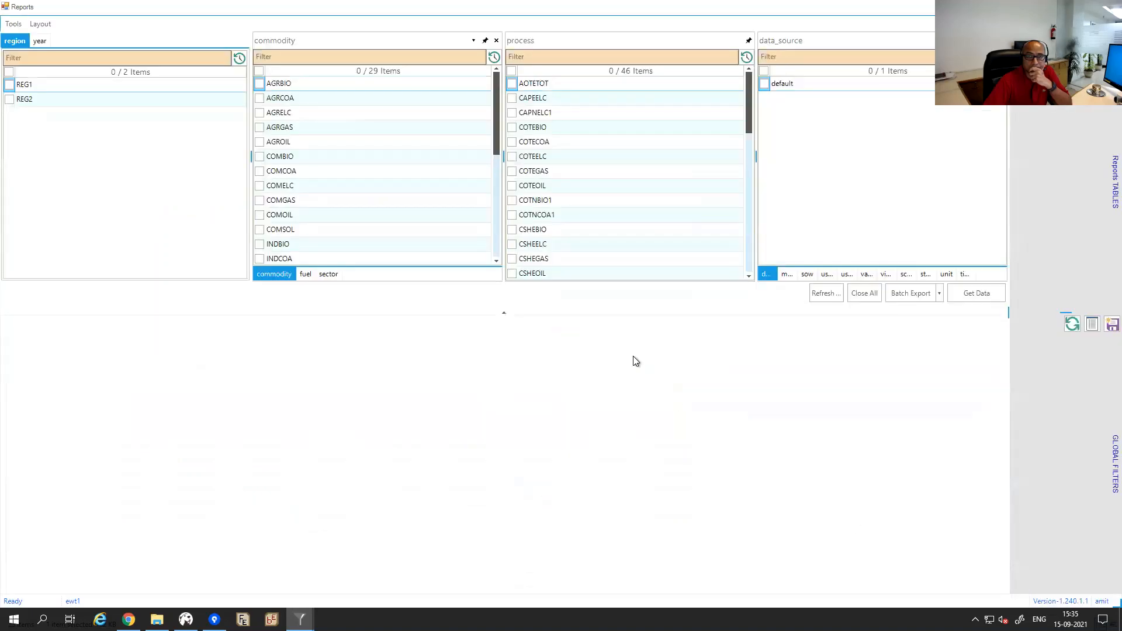
Reload the saved 'final energy' table, now totalled by sector.
{"action": "left_click", "coordinate": [1115, 182]}
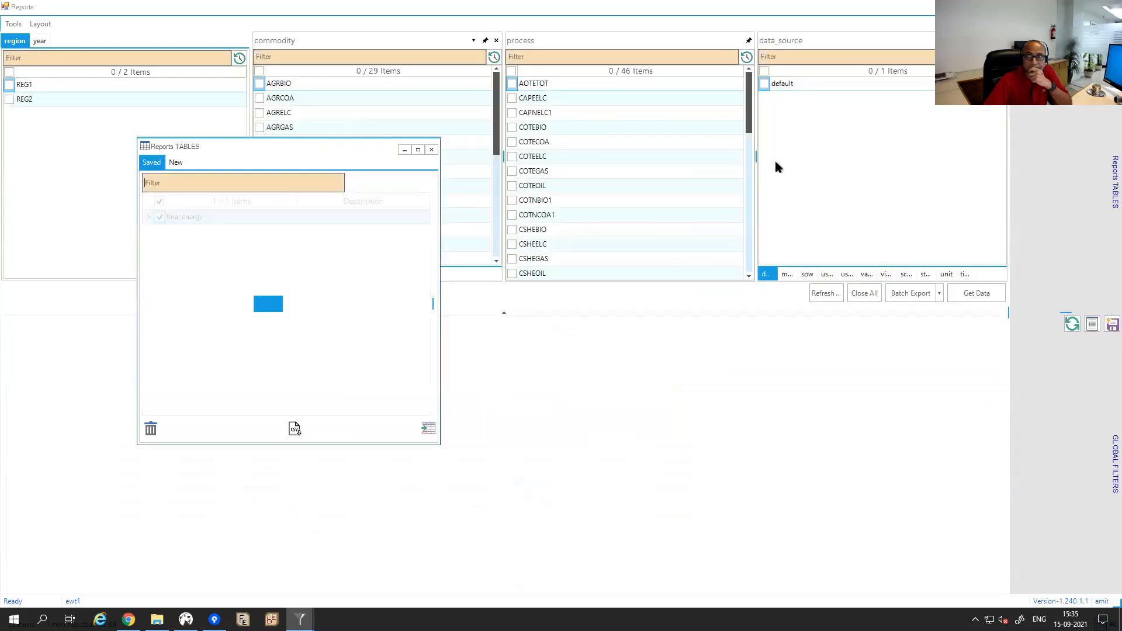
{"action": "left_click", "coordinate": [158, 217]}
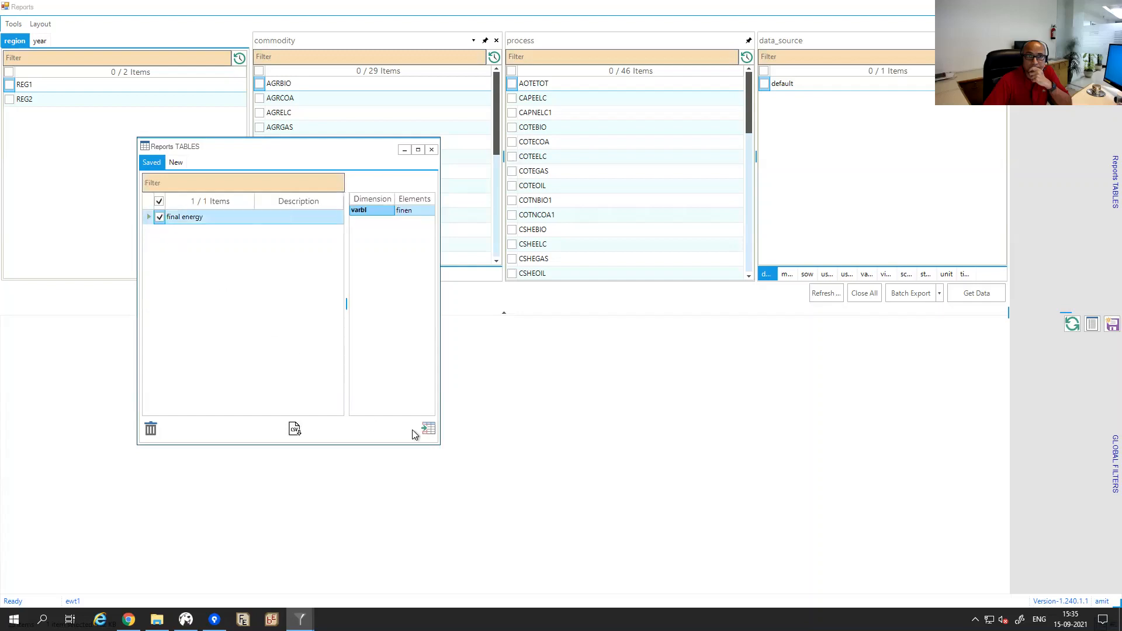
{"action": "left_click", "coordinate": [427, 429]}
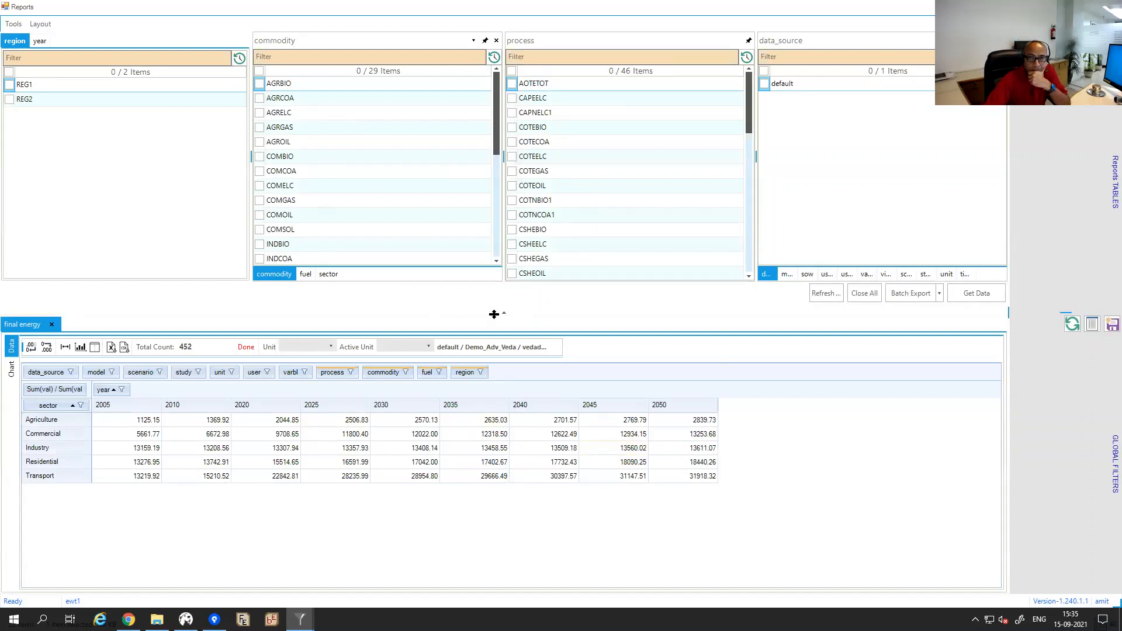
Enlarge the report area and break each sector row down by fuel.
{"action": "left_click_drag", "start_coordinate": [505, 314], "coordinate": [503, 247]}
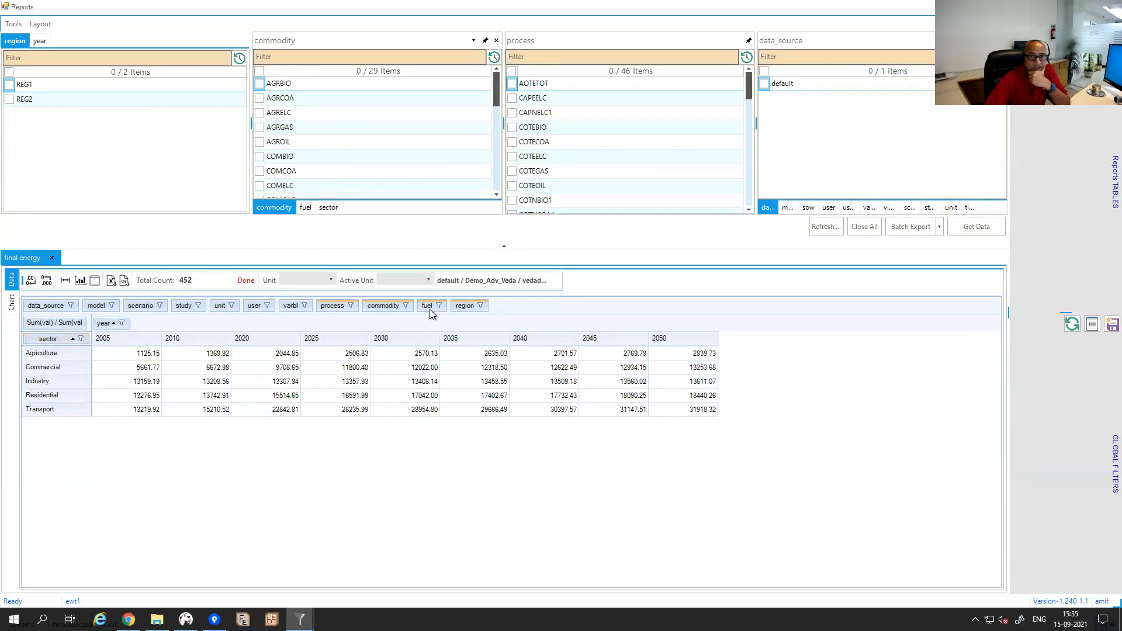
{"action": "left_click_drag", "start_coordinate": [429, 307], "coordinate": [91, 345]}
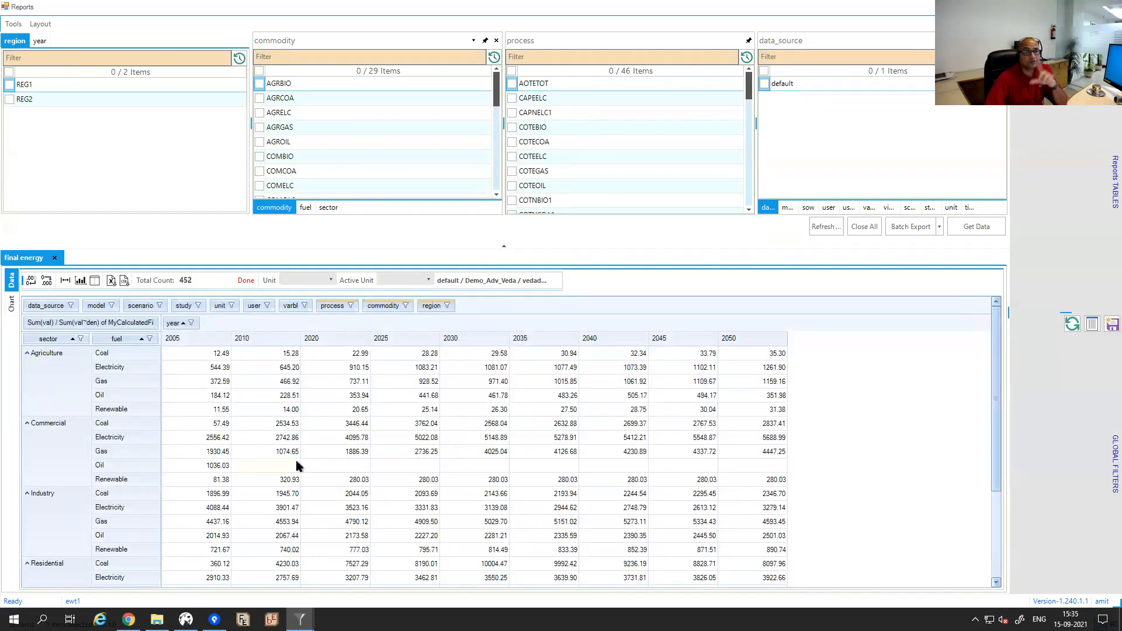
{"action": "mouse_move", "coordinate": [296, 465]}
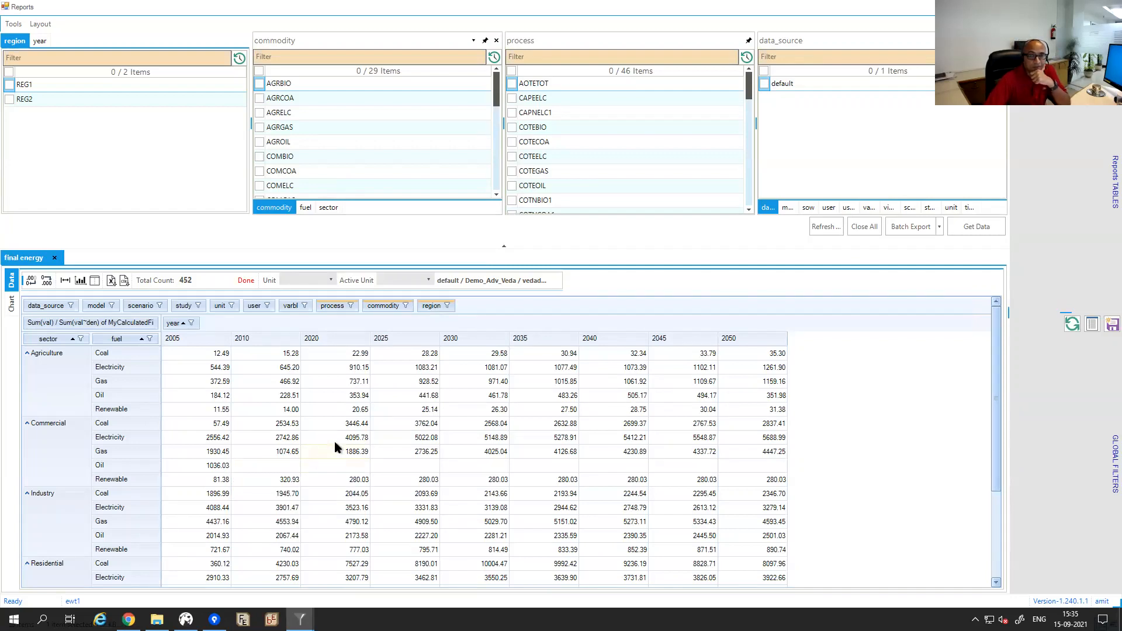
{"action": "mouse_move", "coordinate": [336, 445]}
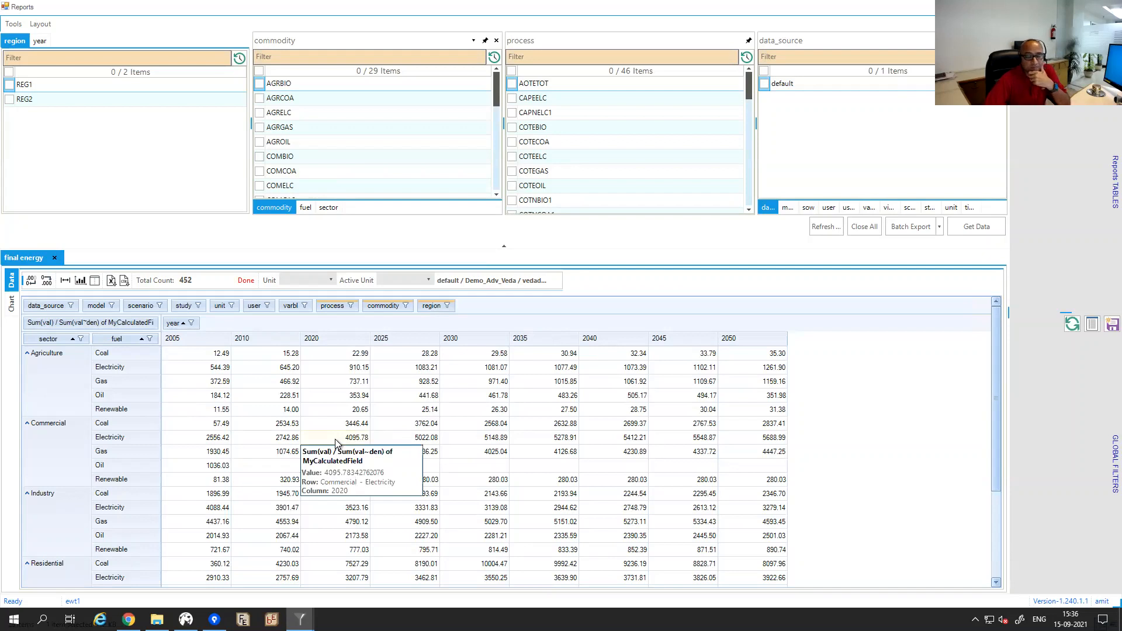
{"action": "mouse_move", "coordinate": [368, 528]}
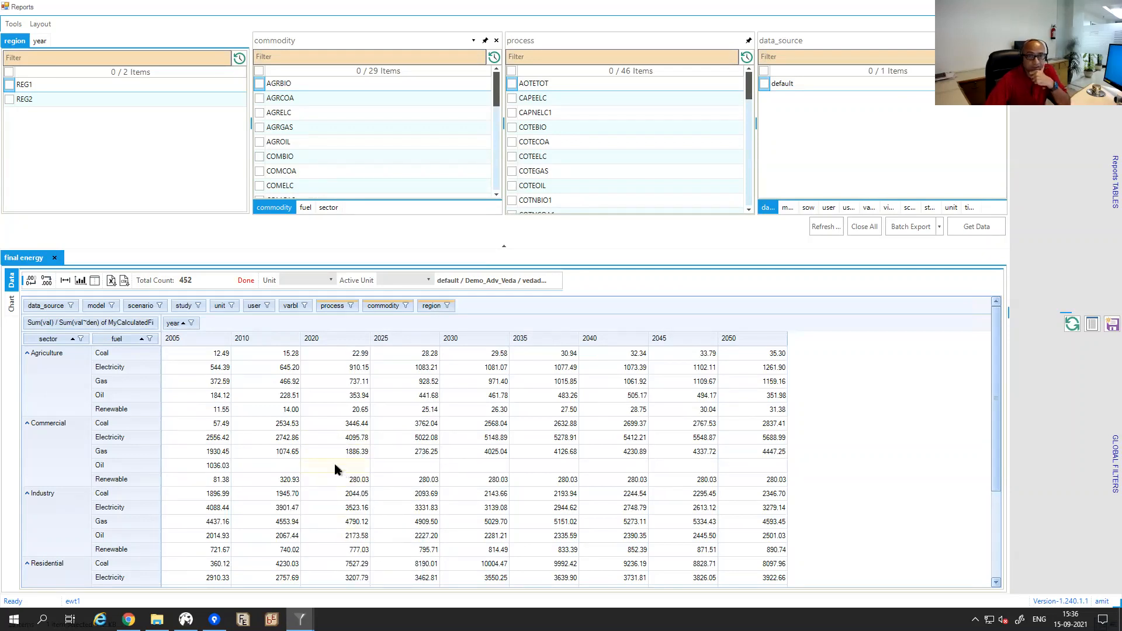
{"action": "mouse_move", "coordinate": [214, 466]}
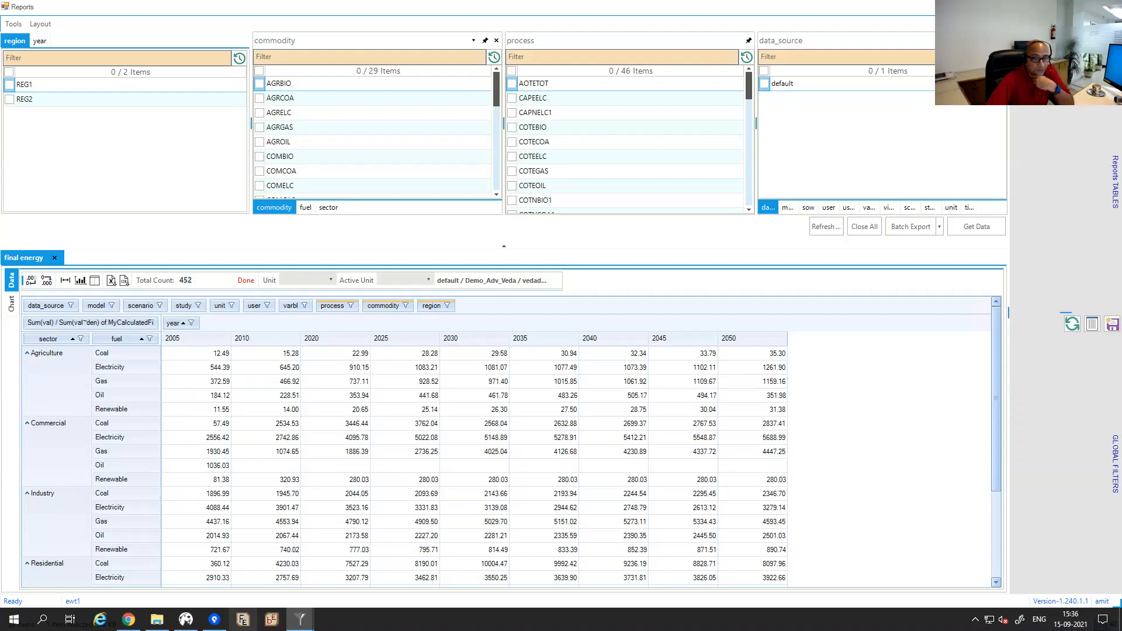
Open LMADefs-Demo.xlsm from the model folder on its 'process map' sheet.
{"action": "left_click", "coordinate": [169, 610]}
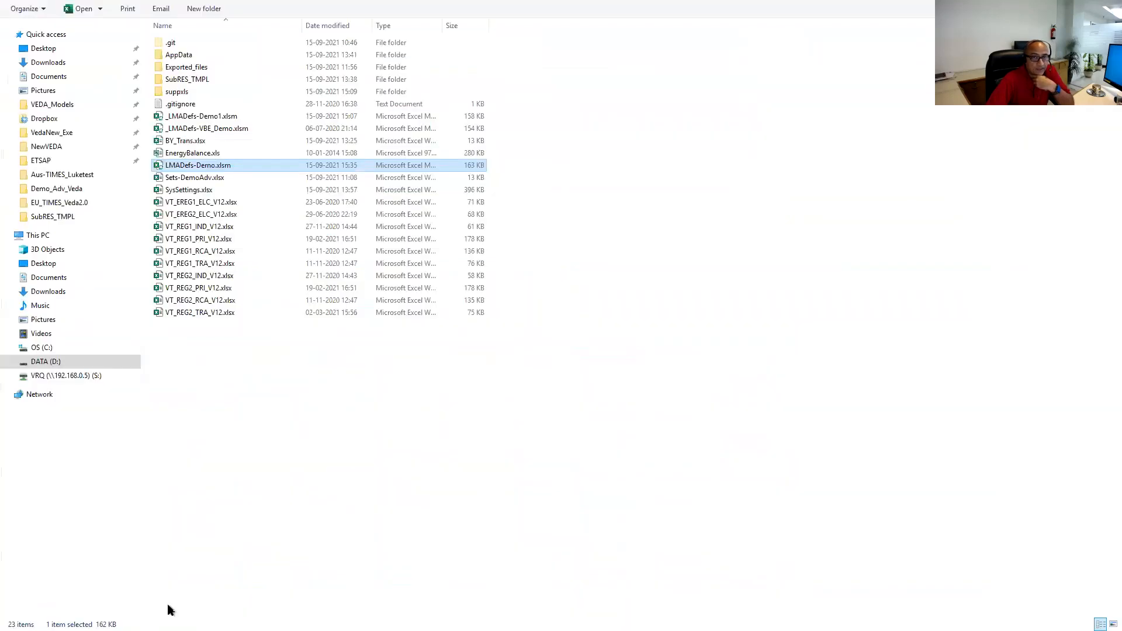
{"action": "double_click", "coordinate": [177, 168]}
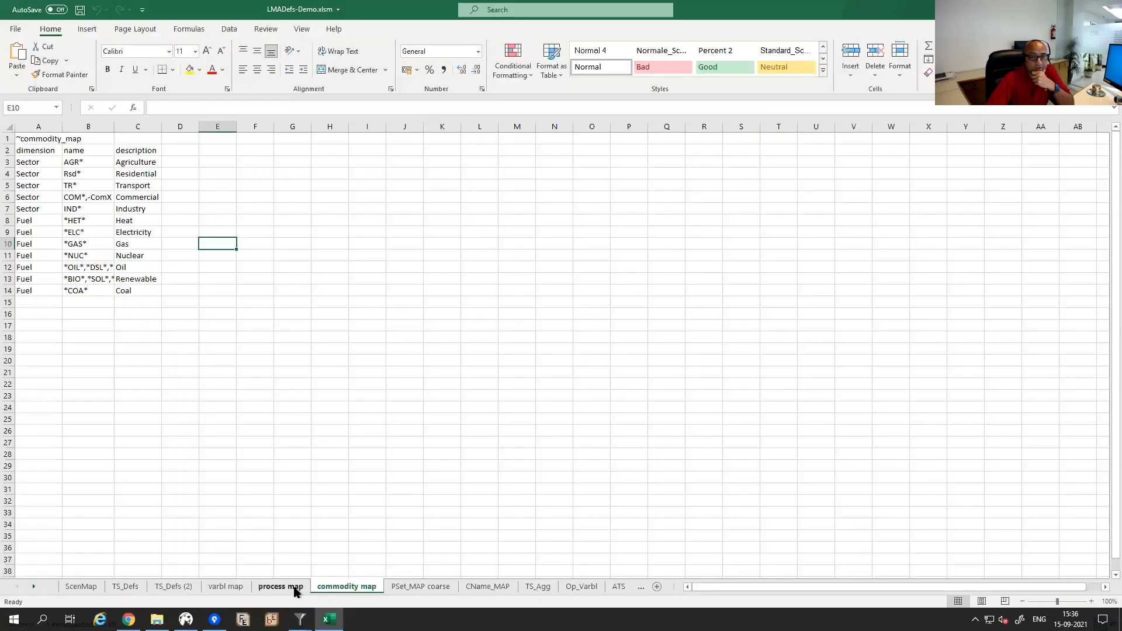
{"action": "left_click", "coordinate": [292, 587]}
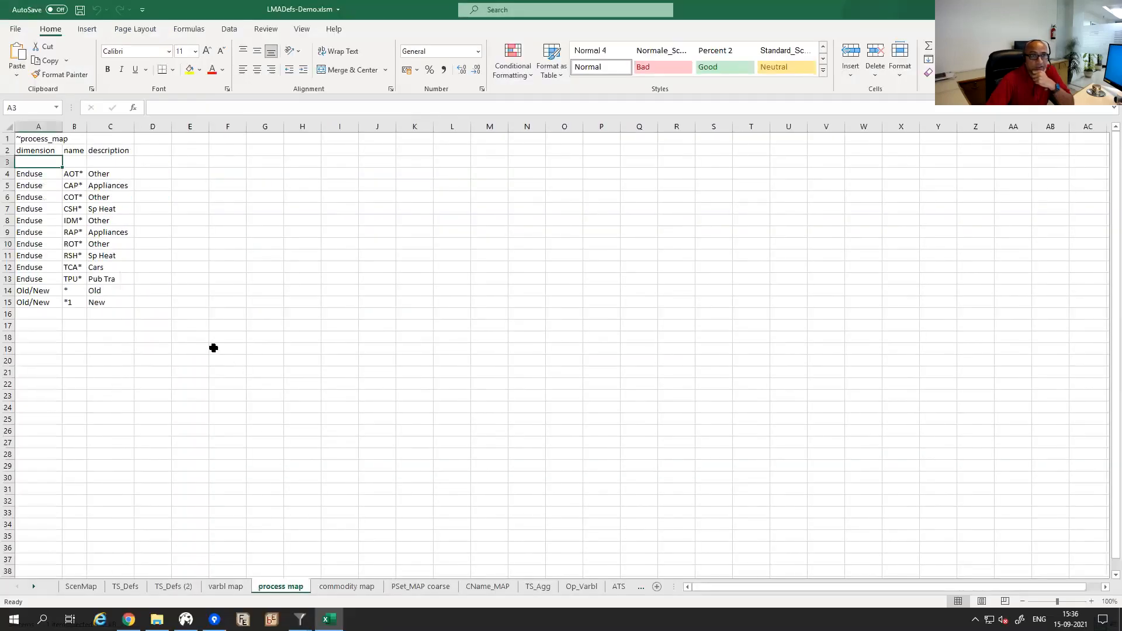
{"action": "left_click", "coordinate": [79, 175]}
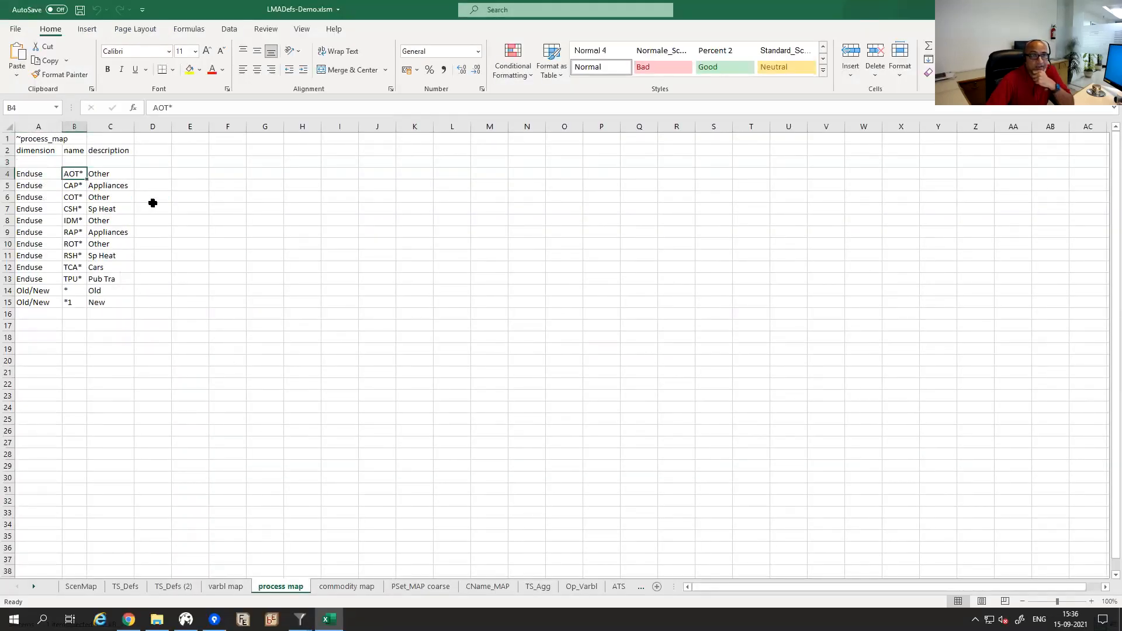
{"action": "left_click", "coordinate": [74, 186]}
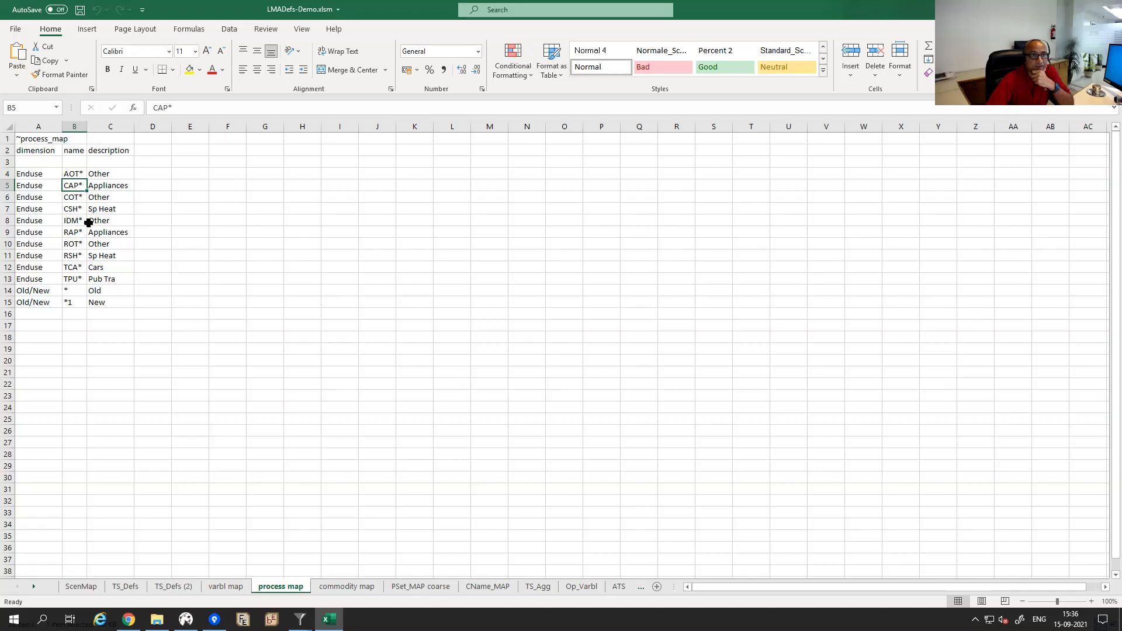
{"action": "left_click", "coordinate": [69, 290]}
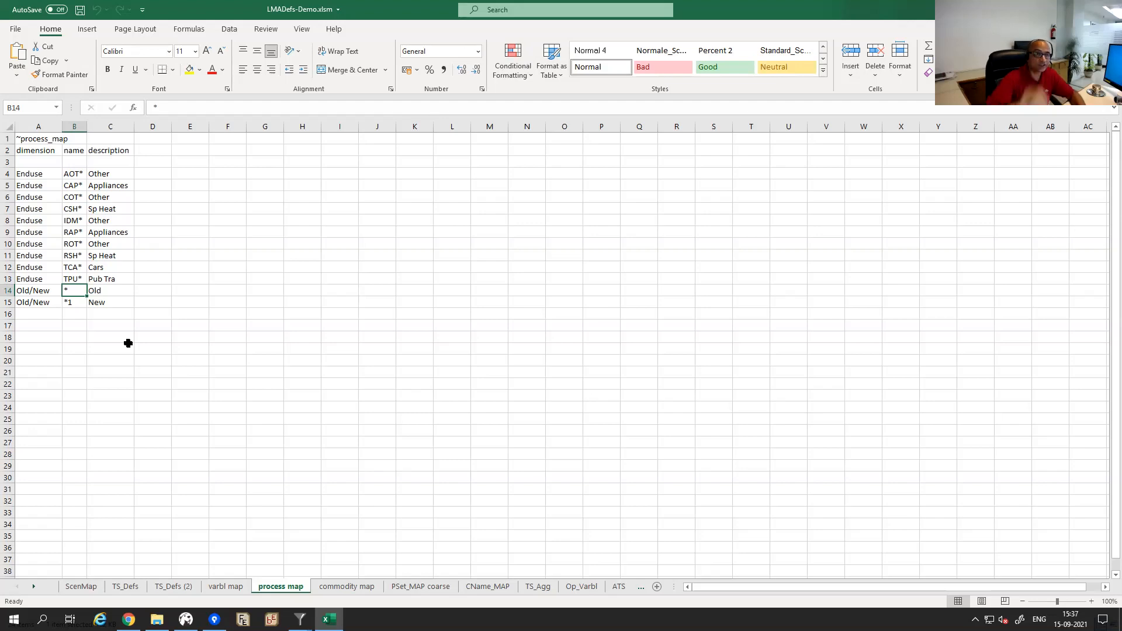
{"action": "left_click", "coordinate": [75, 304]}
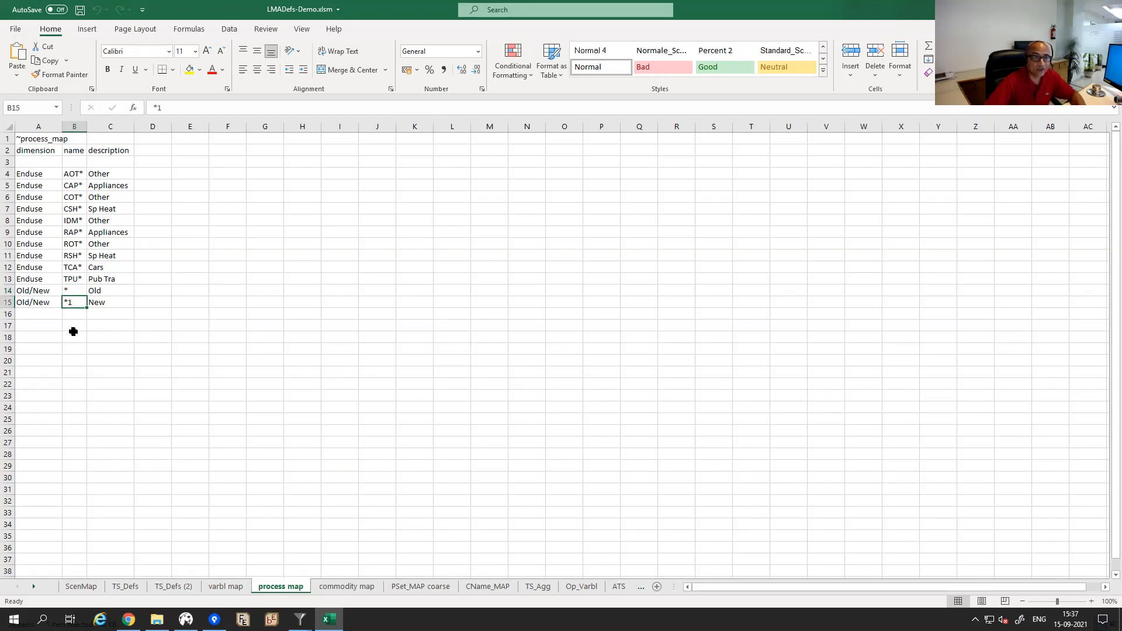
{"action": "left_click", "coordinate": [75, 290]}
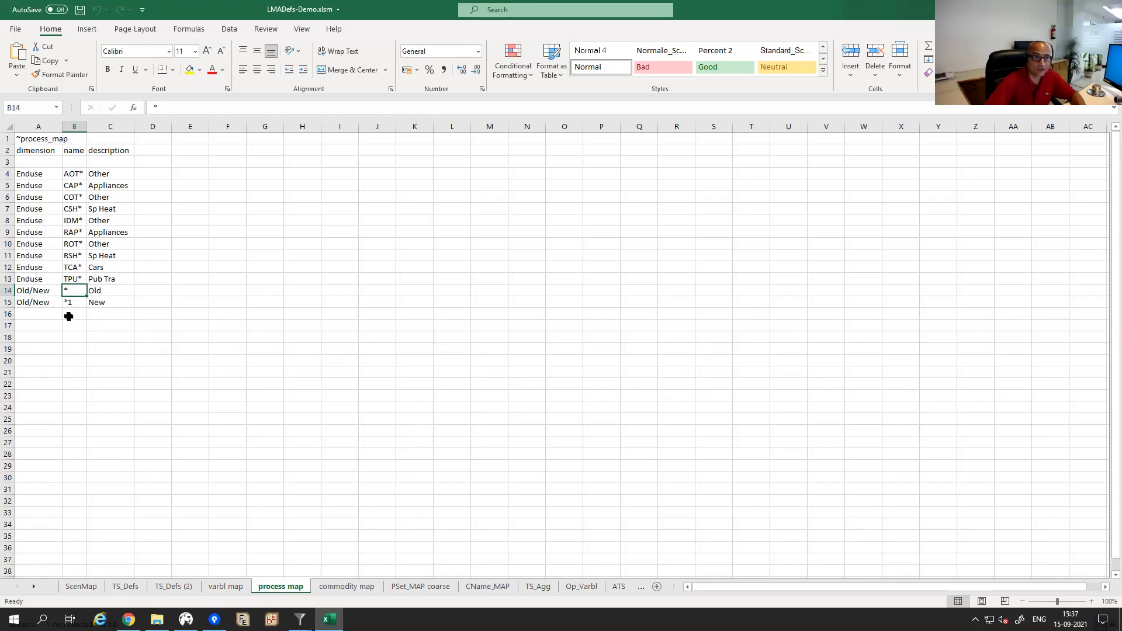
{"action": "left_click", "coordinate": [45, 290]}
Change the Old/New patterns in B14 and B15 to '*,-E*' and '*1,-E*'.
{"action": "left_click", "coordinate": [70, 290]}
{"action": "key", "text": "F2"}
{"action": "type", "text": ",-E*"}
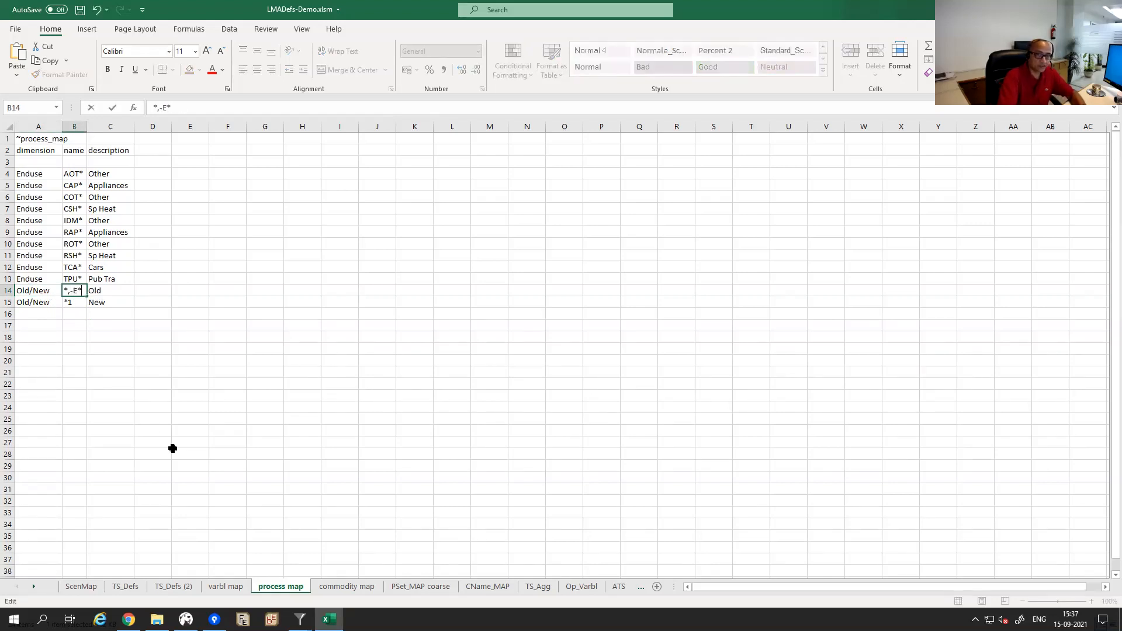
{"action": "key", "text": "Return"}
{"action": "key", "text": "F2"}
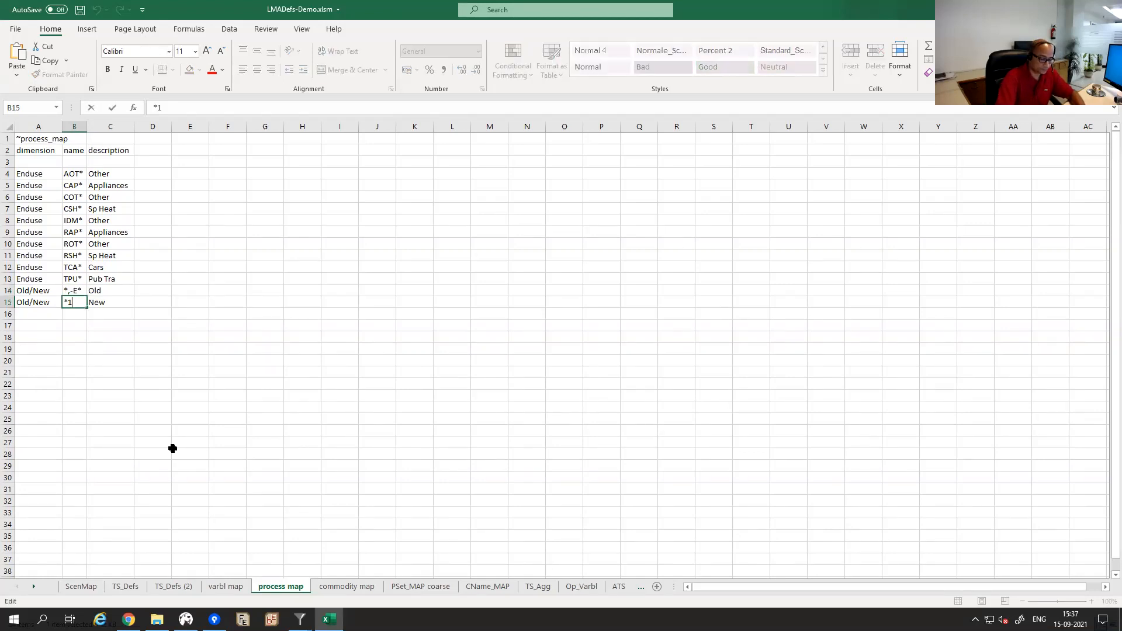
{"action": "type", "text": ",-E*"}
{"action": "key", "text": "Return"}
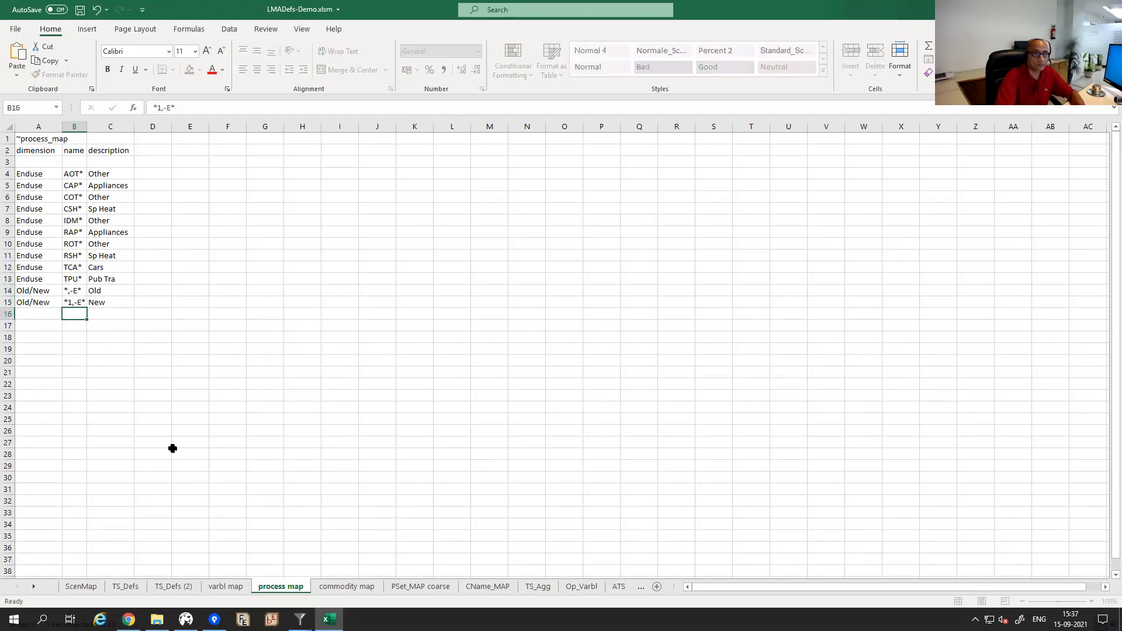
{"action": "left_click", "coordinate": [74, 295]}
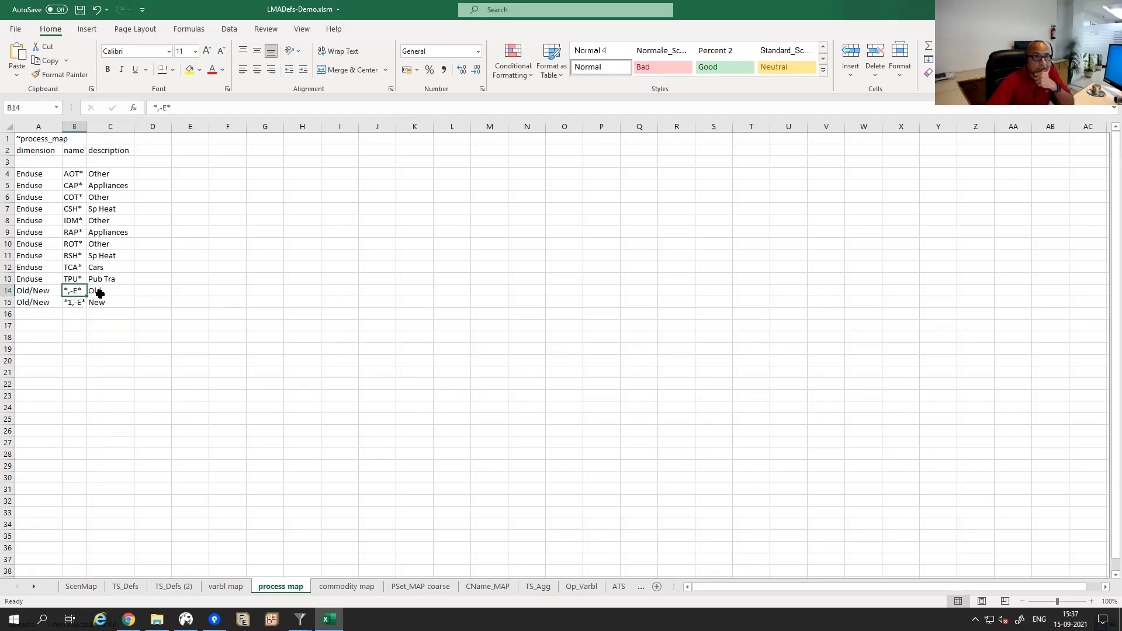
{"action": "left_click", "coordinate": [71, 304]}
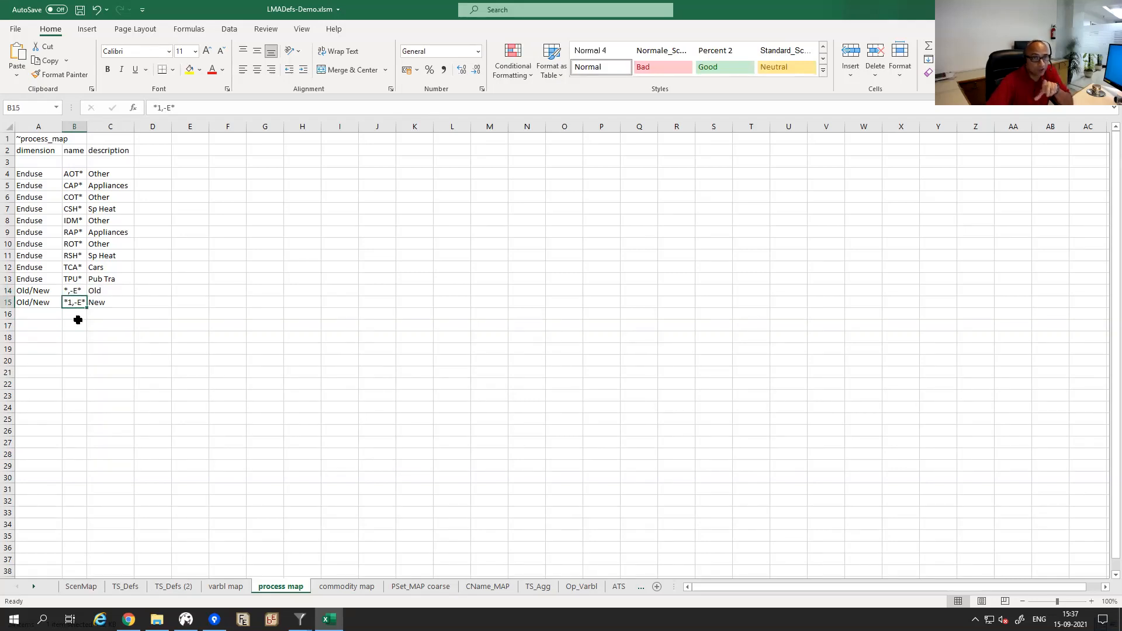
{"action": "left_click", "coordinate": [100, 303]}
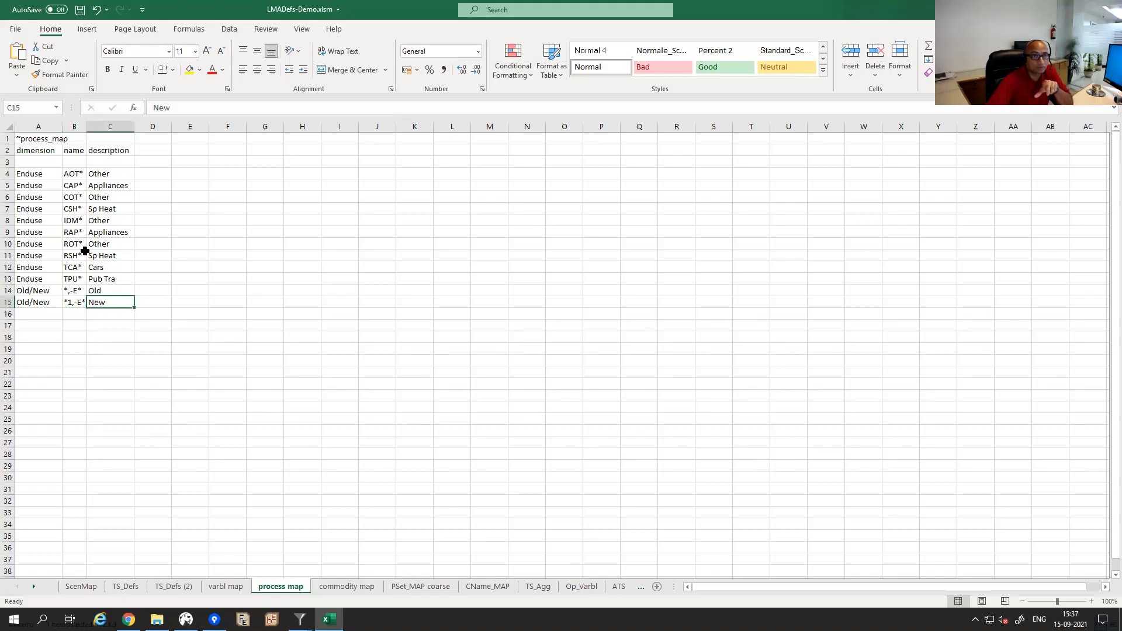
Delete the blank row 3 from the process map.
{"action": "left_click", "coordinate": [74, 164]}
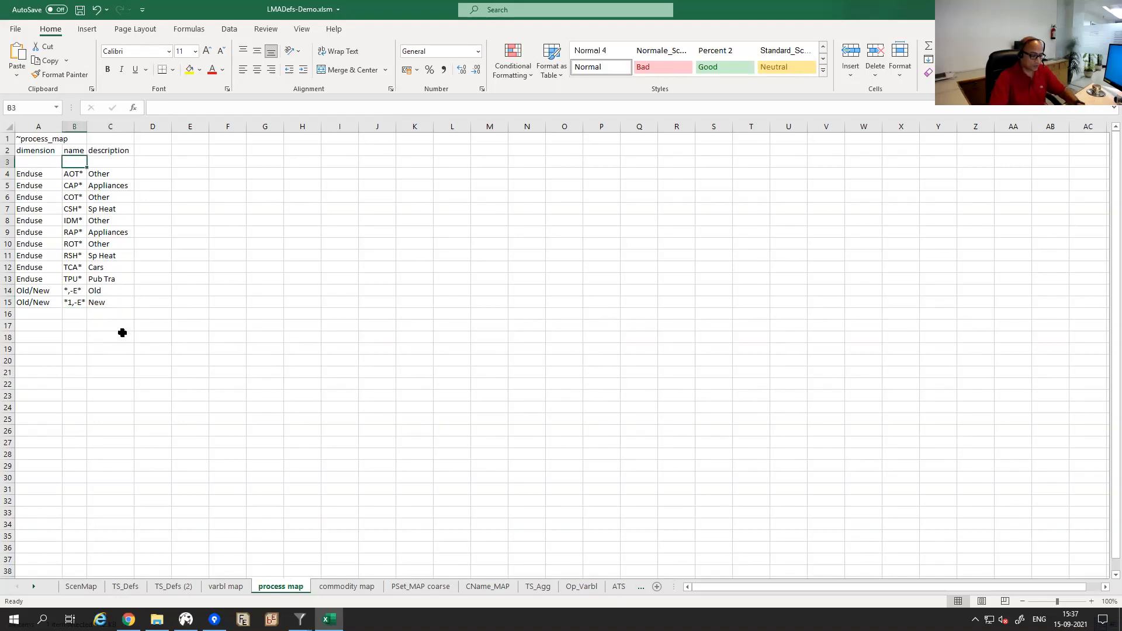
{"action": "key", "text": "shift+F10"}
{"action": "key", "text": "d"}
{"action": "key", "text": "r"}
{"action": "key", "text": "Return"}
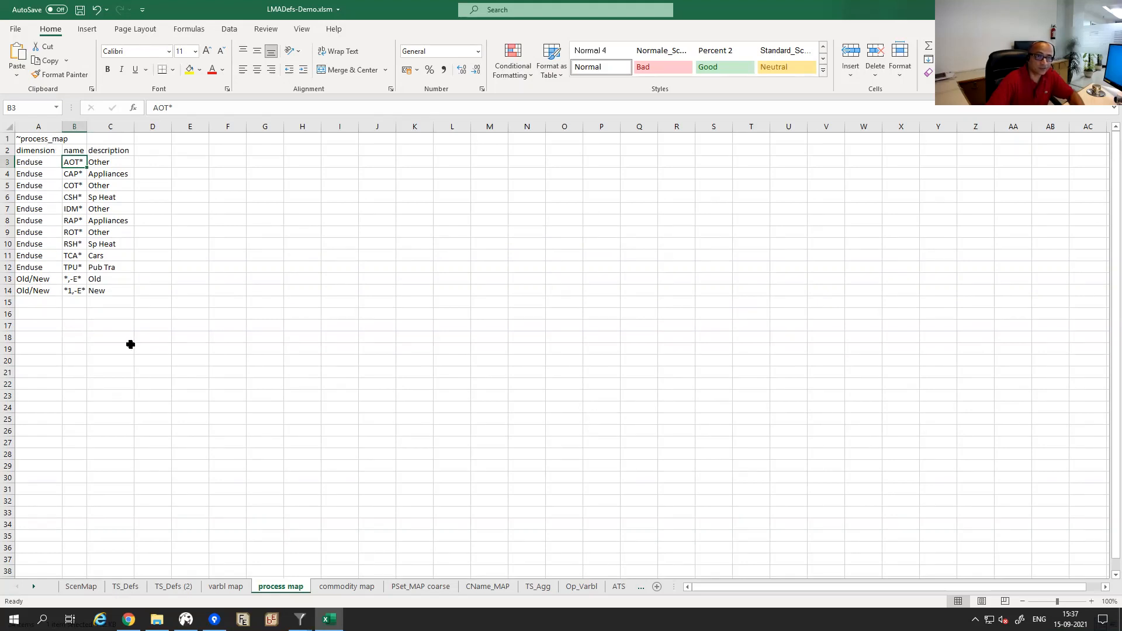
Save the changes to LMADefs-Demo.xlsm and close it.
{"action": "left_click", "coordinate": [131, 346]}
{"action": "key", "text": "ctrl+s"}
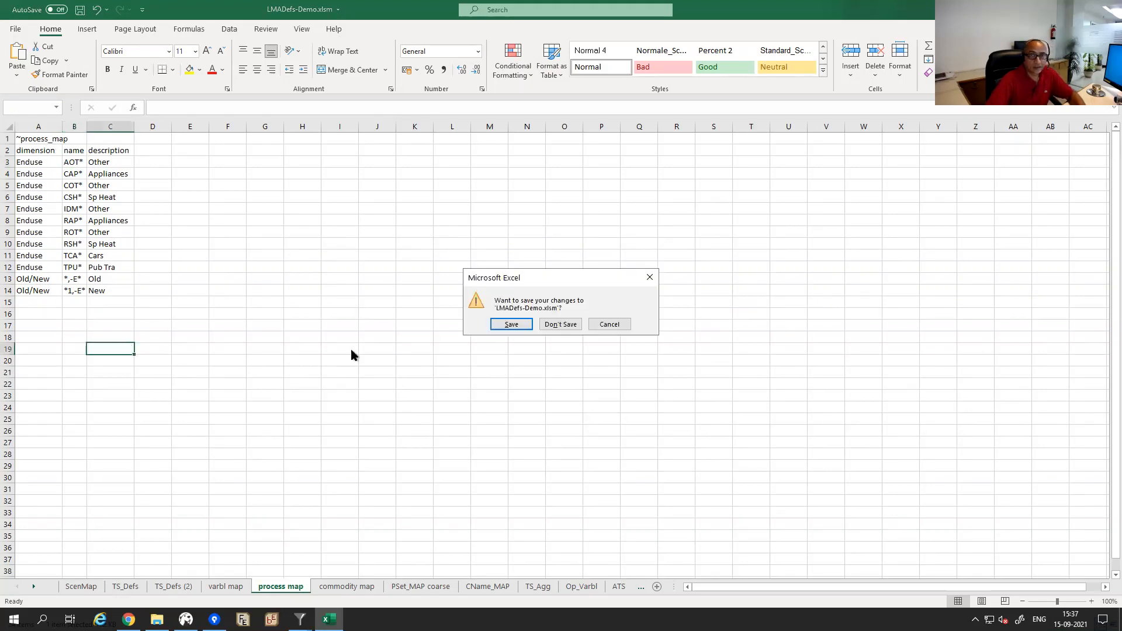
{"action": "left_click", "coordinate": [508, 325]}
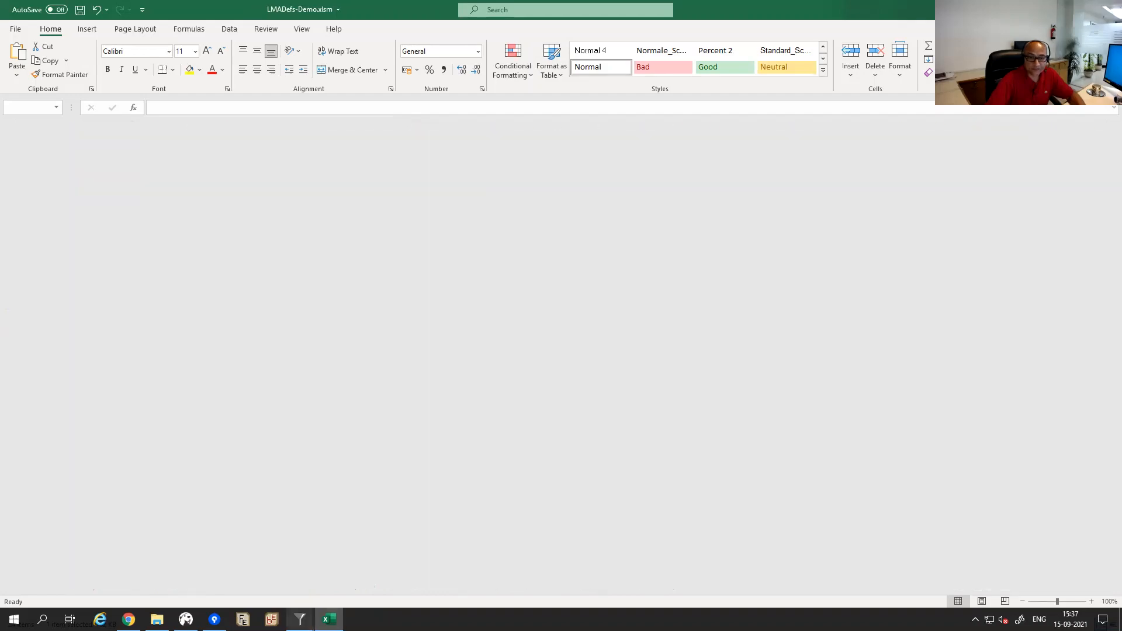
Bring Reports to the front, run Refresh Data, and close the finished sync log.
{"action": "mouse_move", "coordinate": [300, 620]}
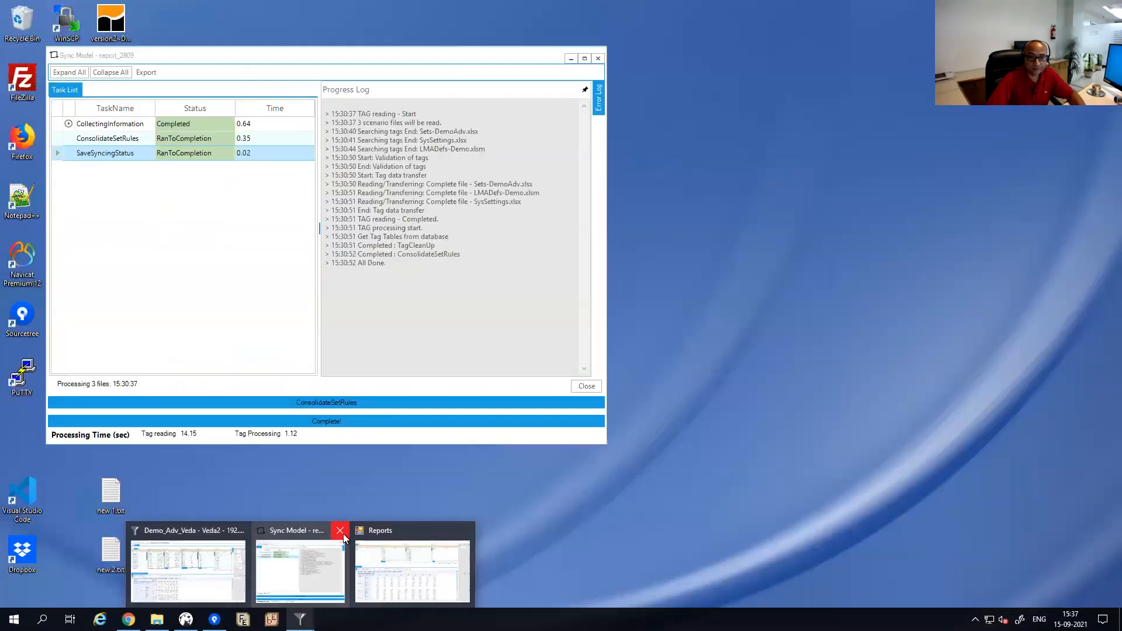
{"action": "left_click", "coordinate": [338, 530]}
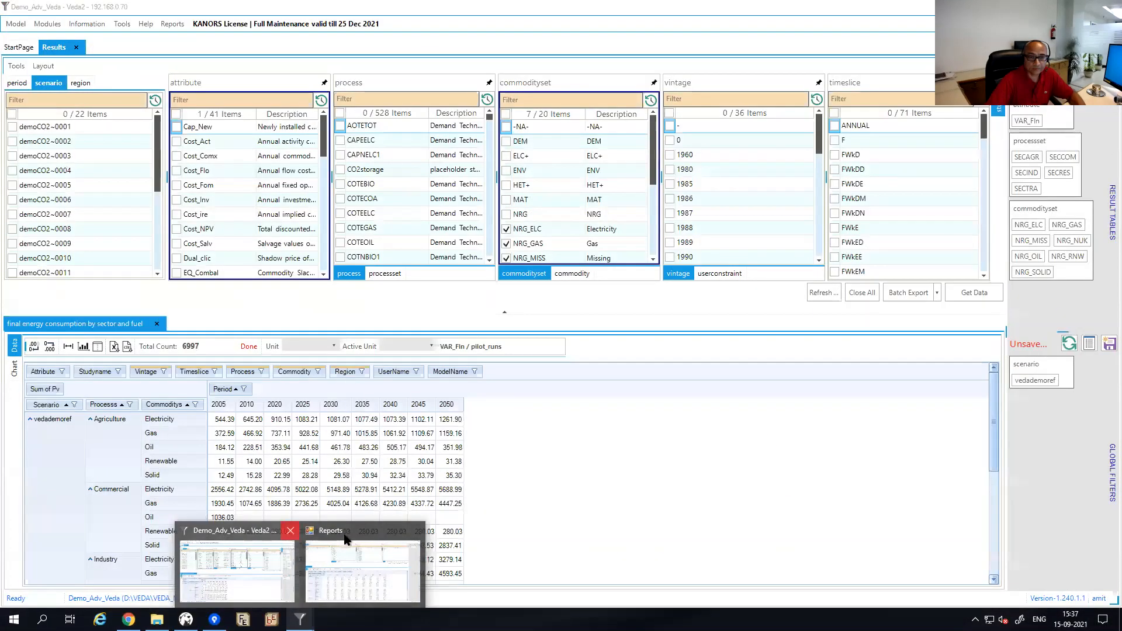
{"action": "left_click", "coordinate": [347, 544]}
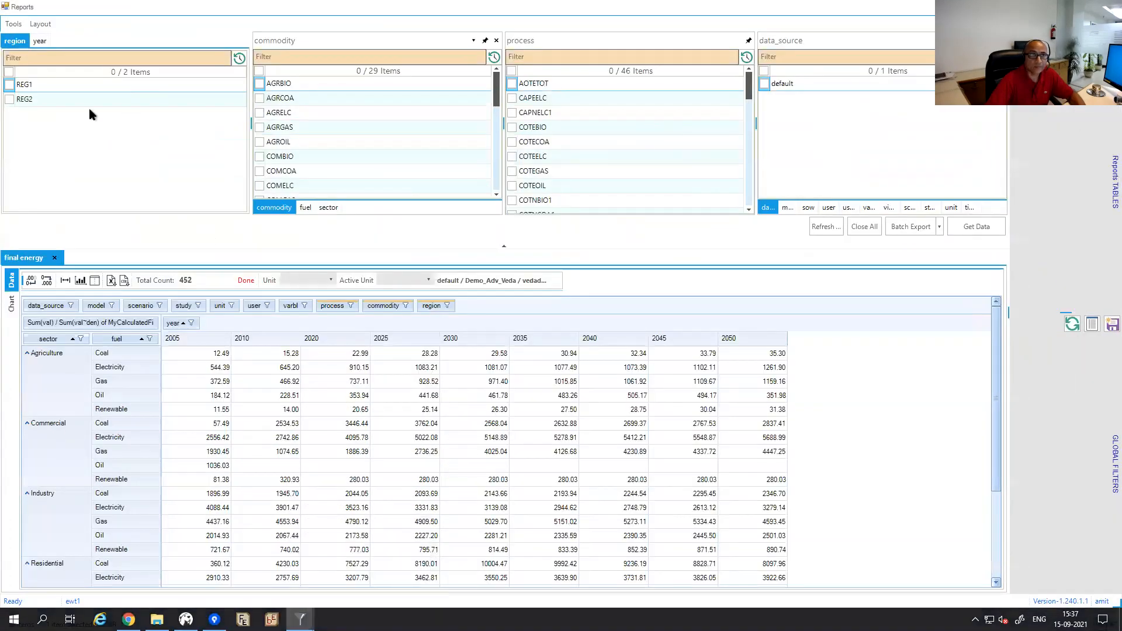
{"action": "left_click", "coordinate": [14, 24]}
{"action": "left_click", "coordinate": [36, 51]}
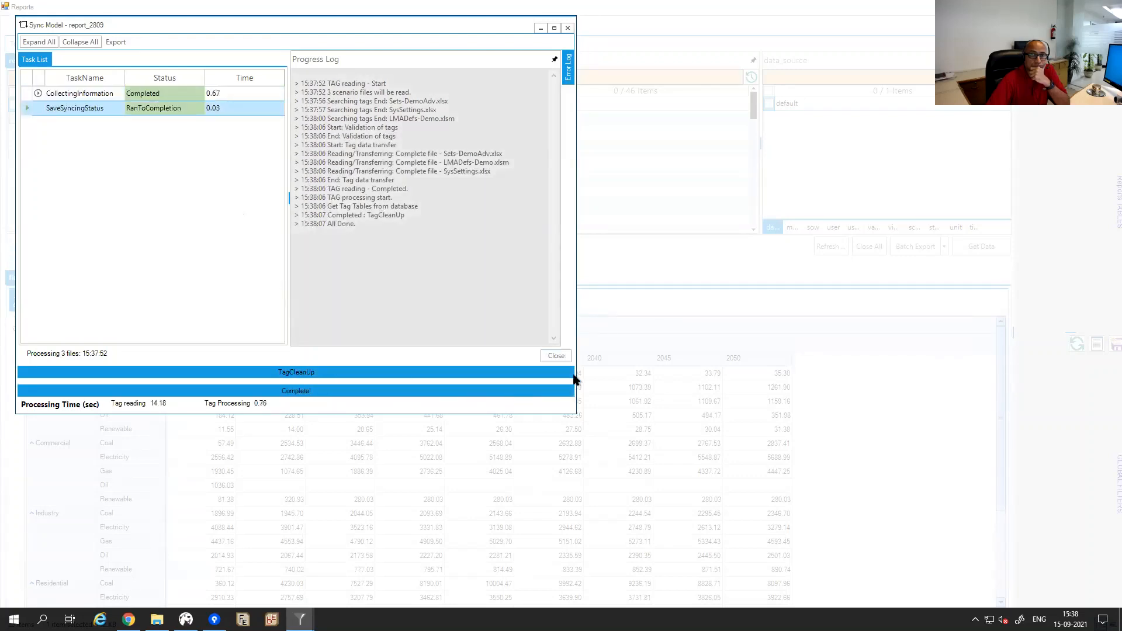
{"action": "left_click", "coordinate": [556, 356]}
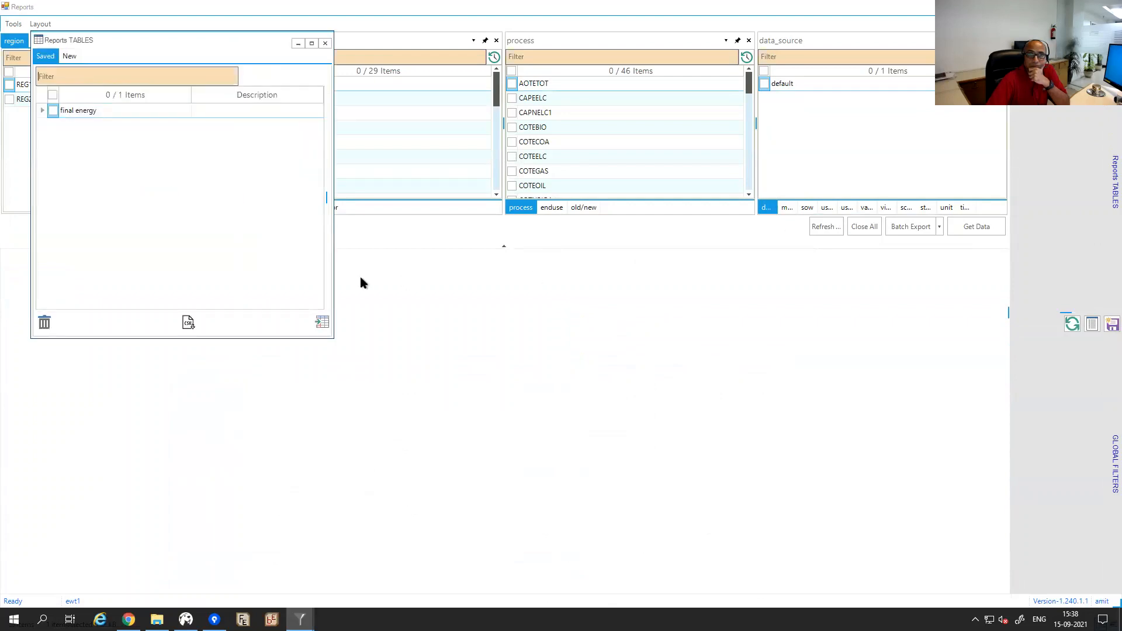
Load the saved 'final energy' report and enlarge the report grid.
{"action": "left_click", "coordinate": [54, 111]}
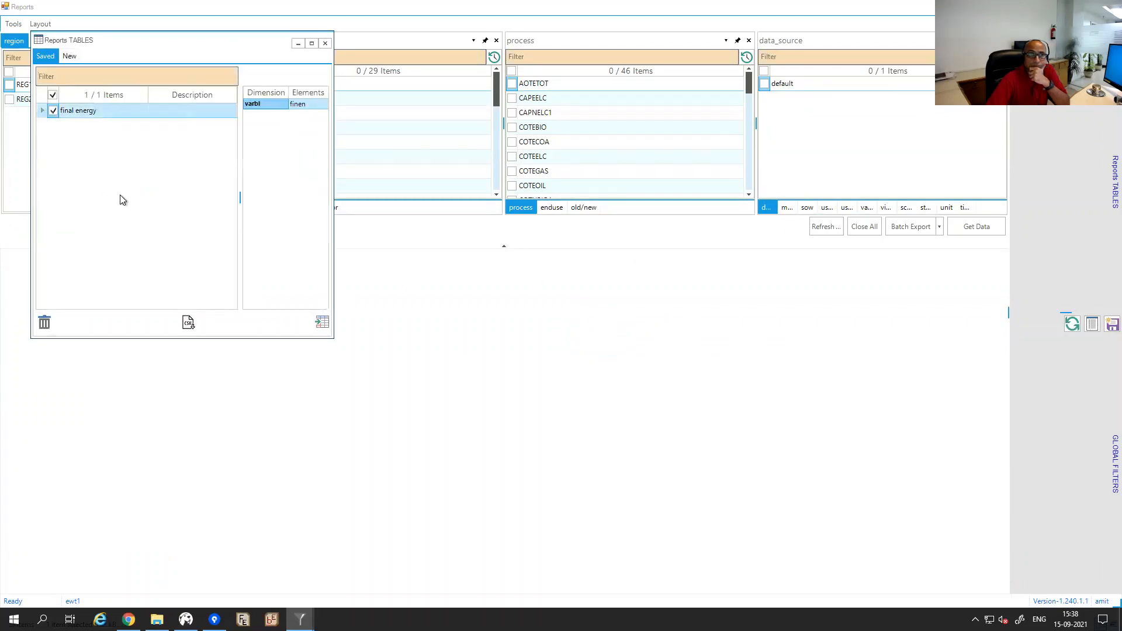
{"action": "left_click", "coordinate": [323, 324]}
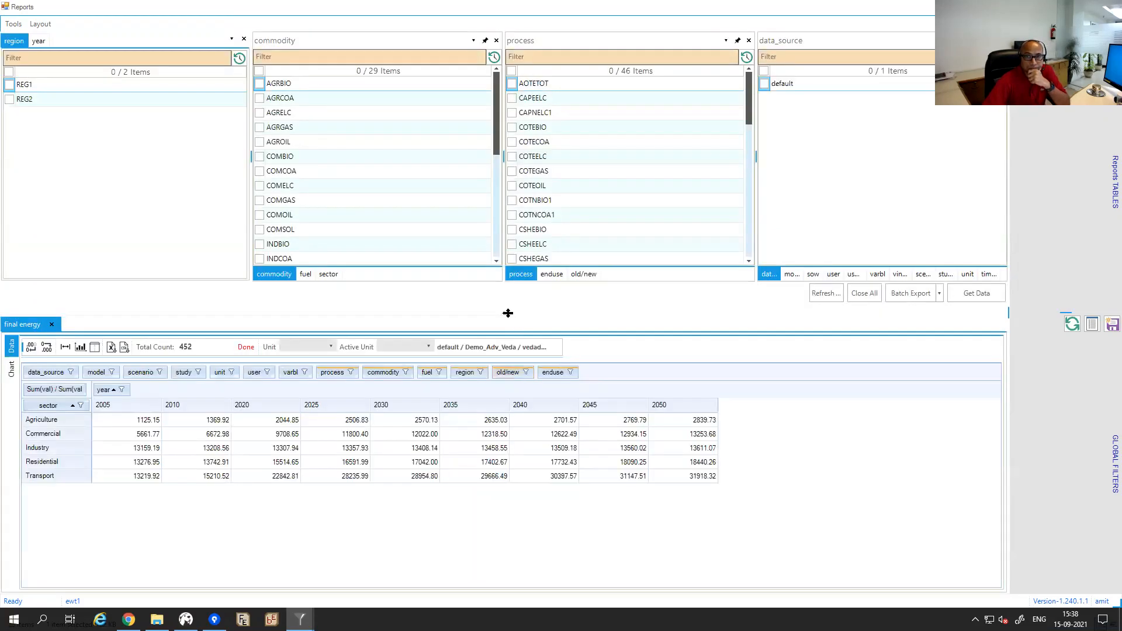
{"action": "left_click_drag", "start_coordinate": [508, 314], "coordinate": [504, 179]}
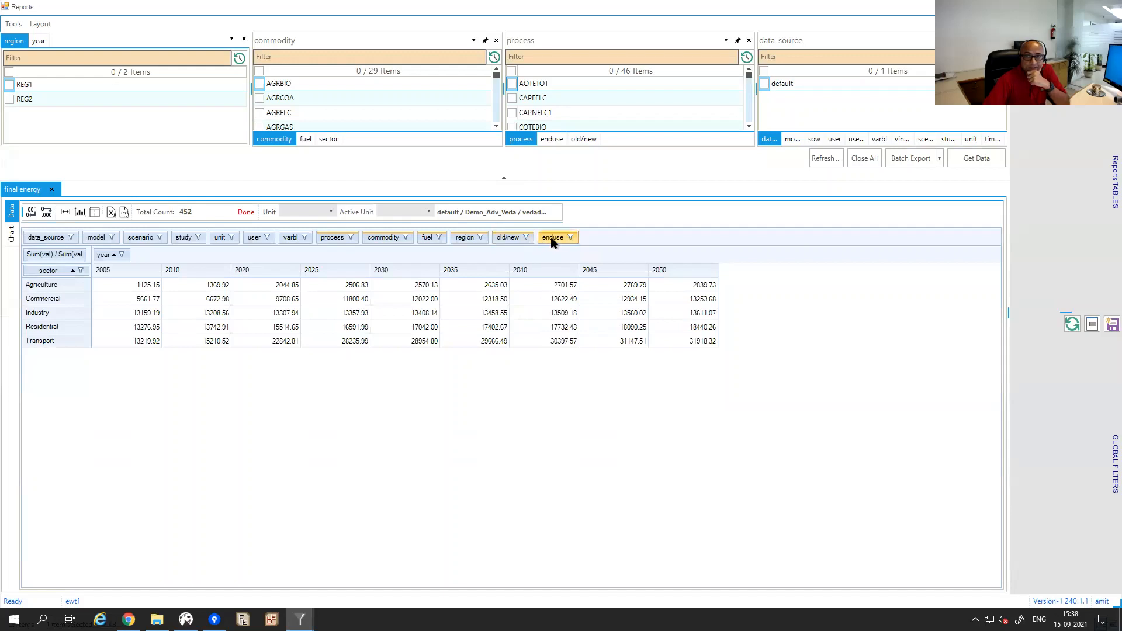
Add enduse, fuel, old/new, process and commodity as row breakdowns under sector.
{"action": "left_click_drag", "start_coordinate": [549, 236], "coordinate": [89, 271]}
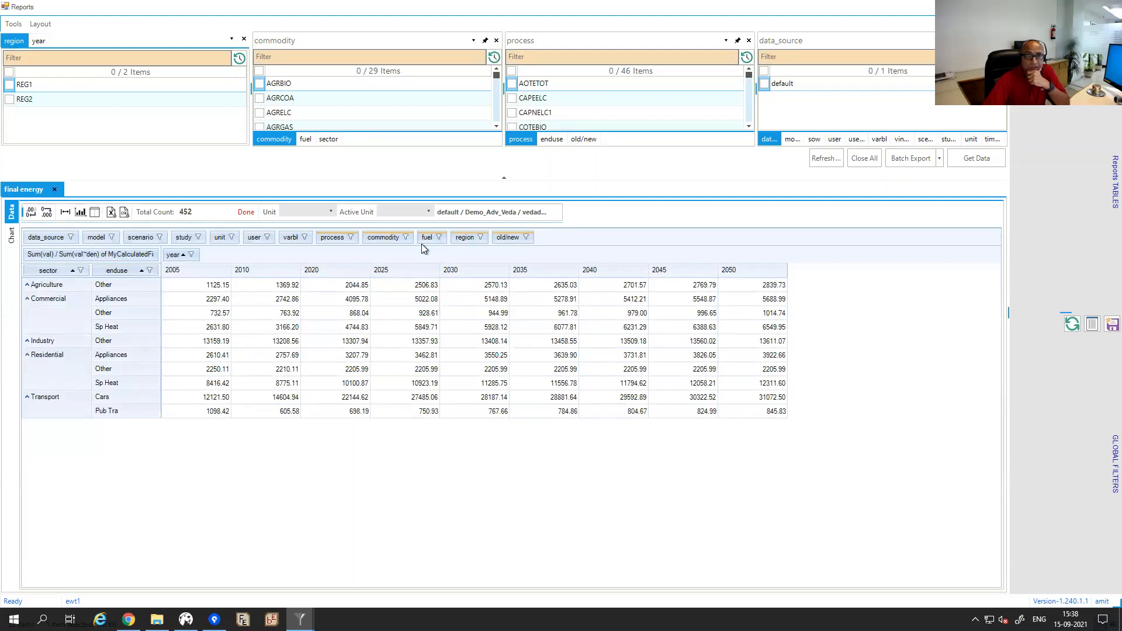
{"action": "left_click_drag", "start_coordinate": [430, 236], "coordinate": [158, 273]}
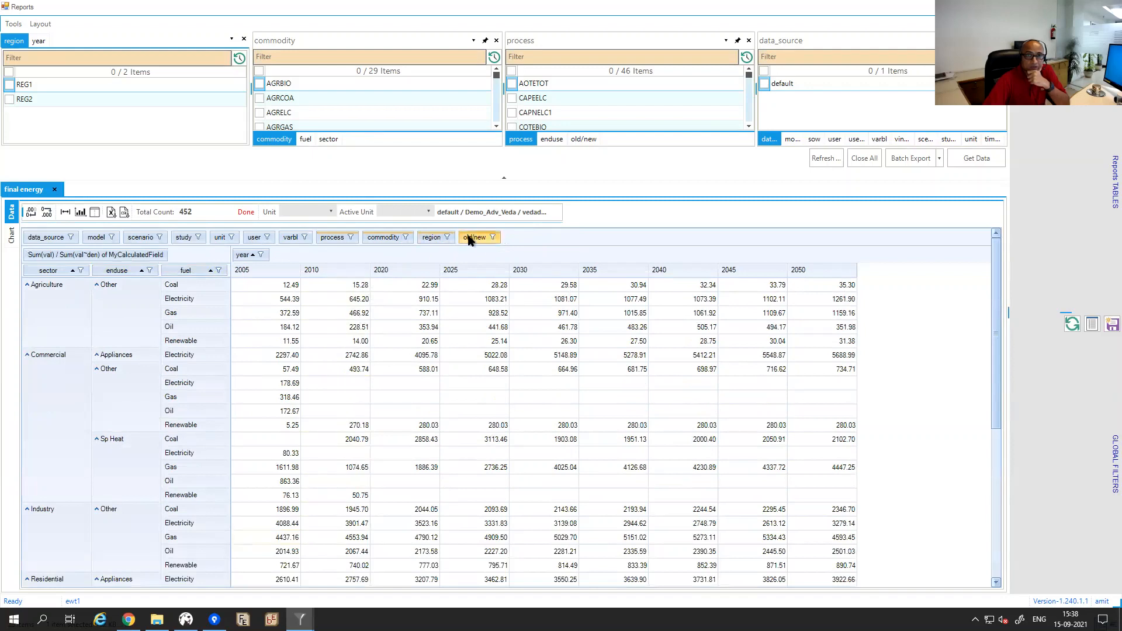
{"action": "left_click_drag", "start_coordinate": [467, 240], "coordinate": [228, 277]}
{"action": "mouse_move", "coordinate": [495, 451]}
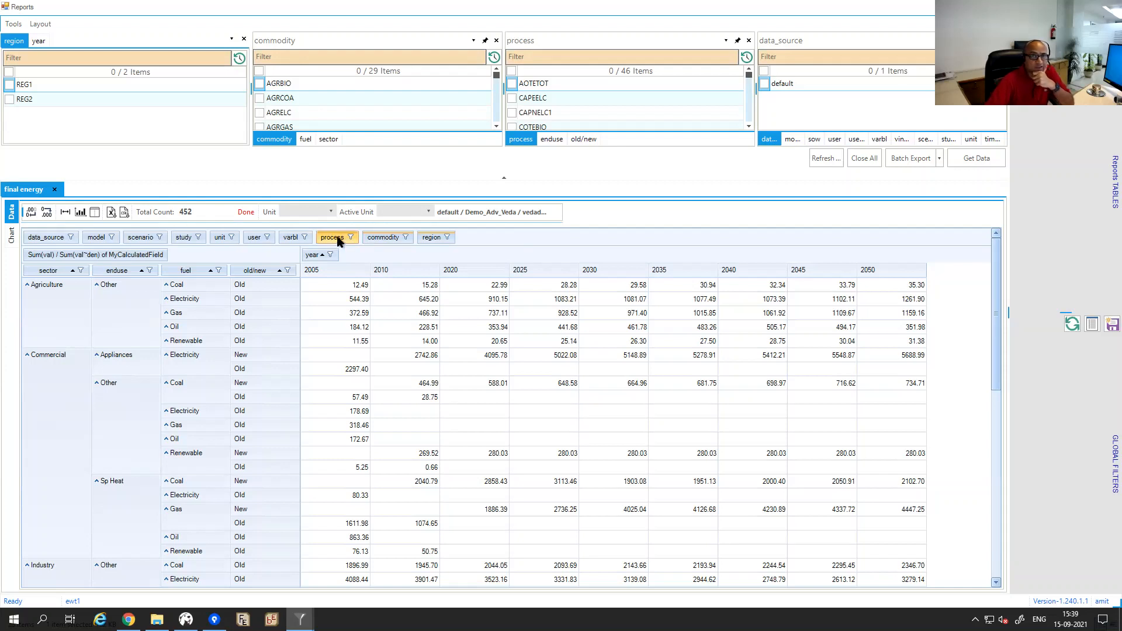
{"action": "left_click_drag", "start_coordinate": [334, 240], "coordinate": [298, 276]}
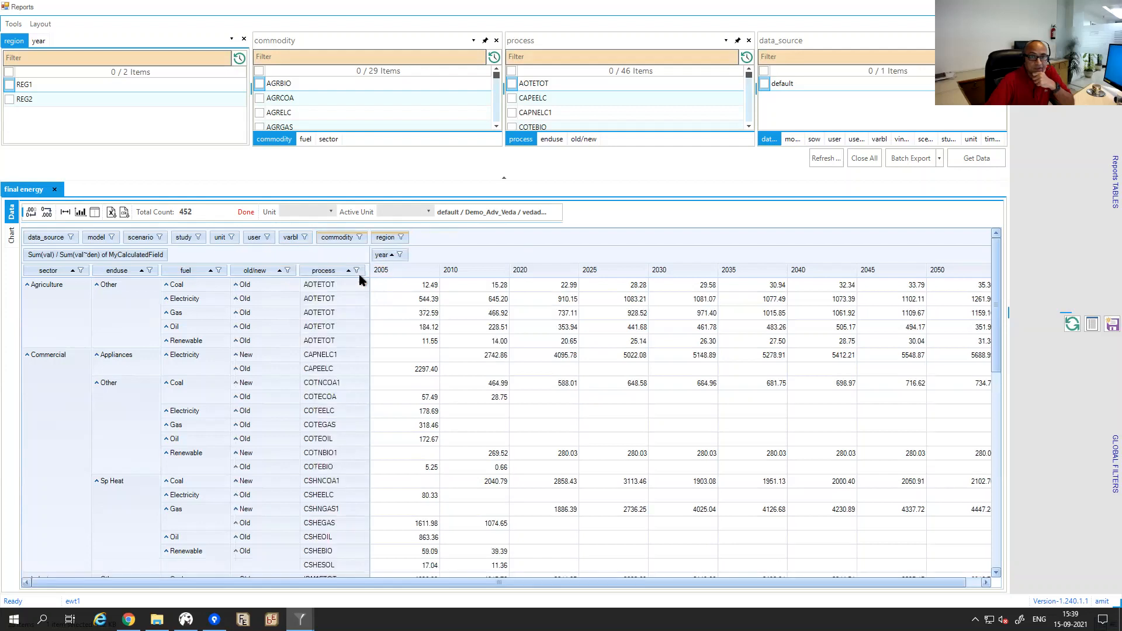
{"action": "left_click_drag", "start_coordinate": [343, 241], "coordinate": [364, 278]}
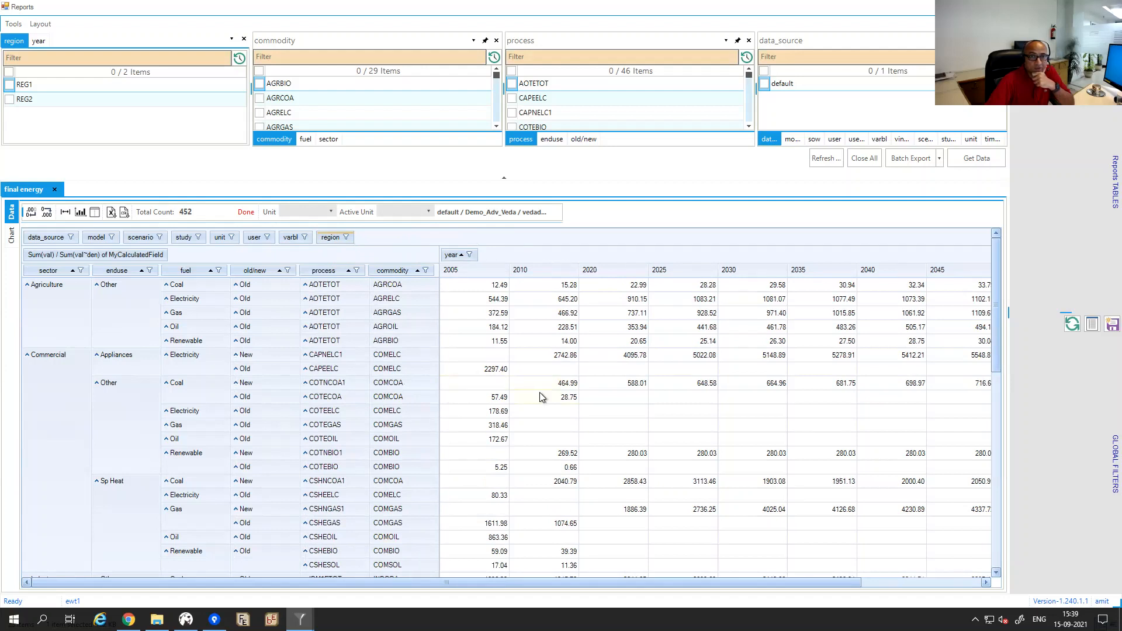
{"action": "mouse_move", "coordinate": [540, 393]}
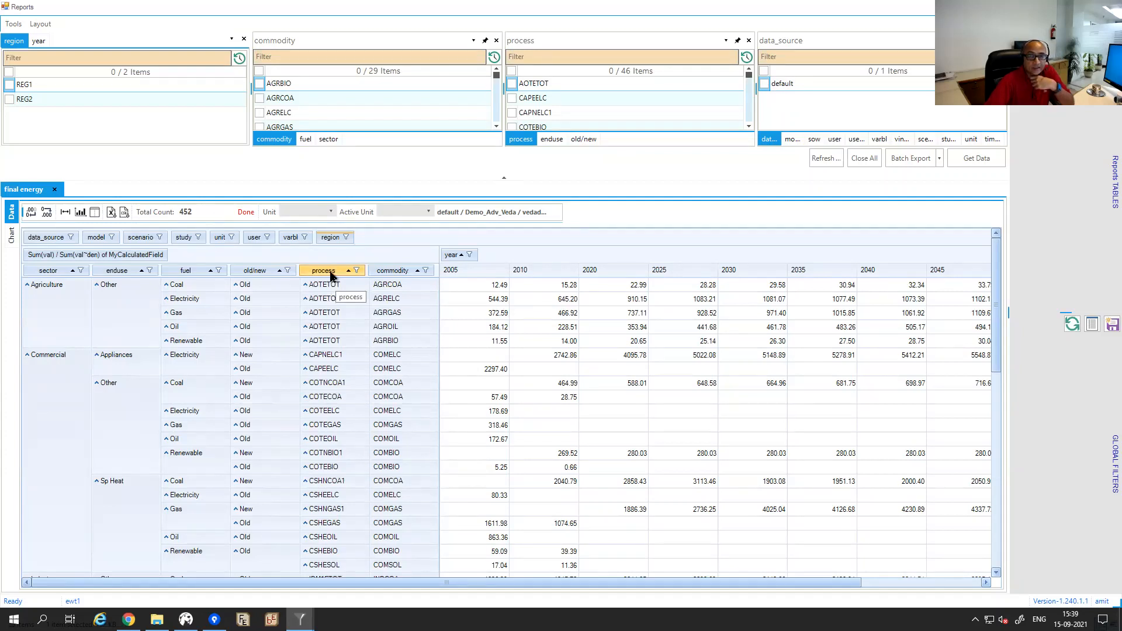
Remove process, commodity and Count of process, leaving sector, enduse, fuel and old/new rows.
{"action": "left_click_drag", "start_coordinate": [330, 275], "coordinate": [374, 260]}
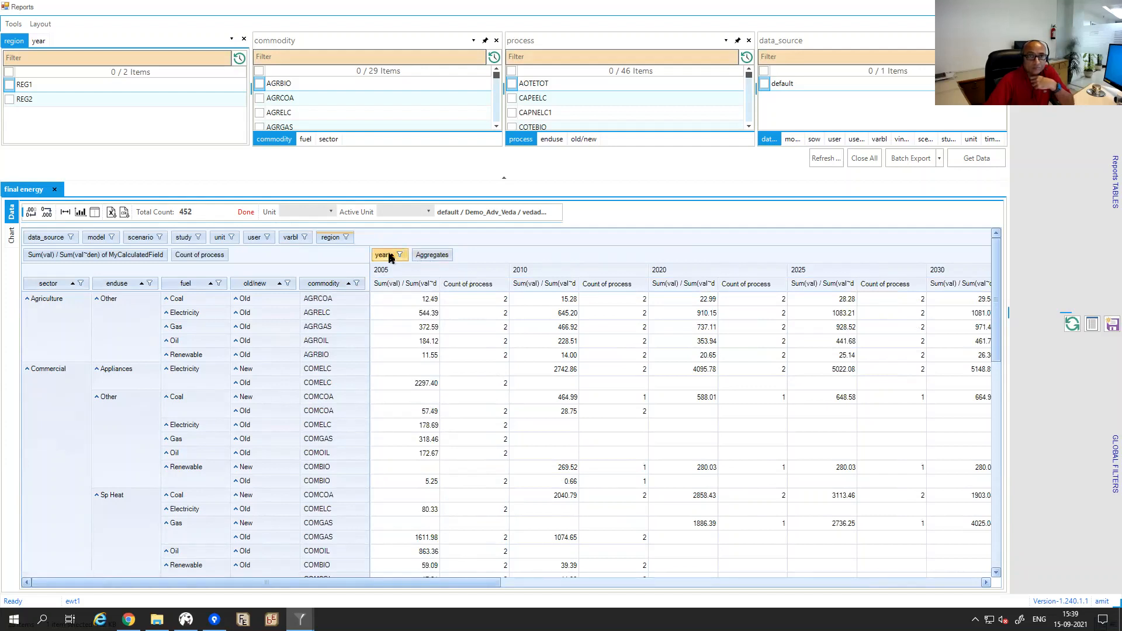
{"action": "left_click_drag", "start_coordinate": [433, 255], "coordinate": [305, 258]}
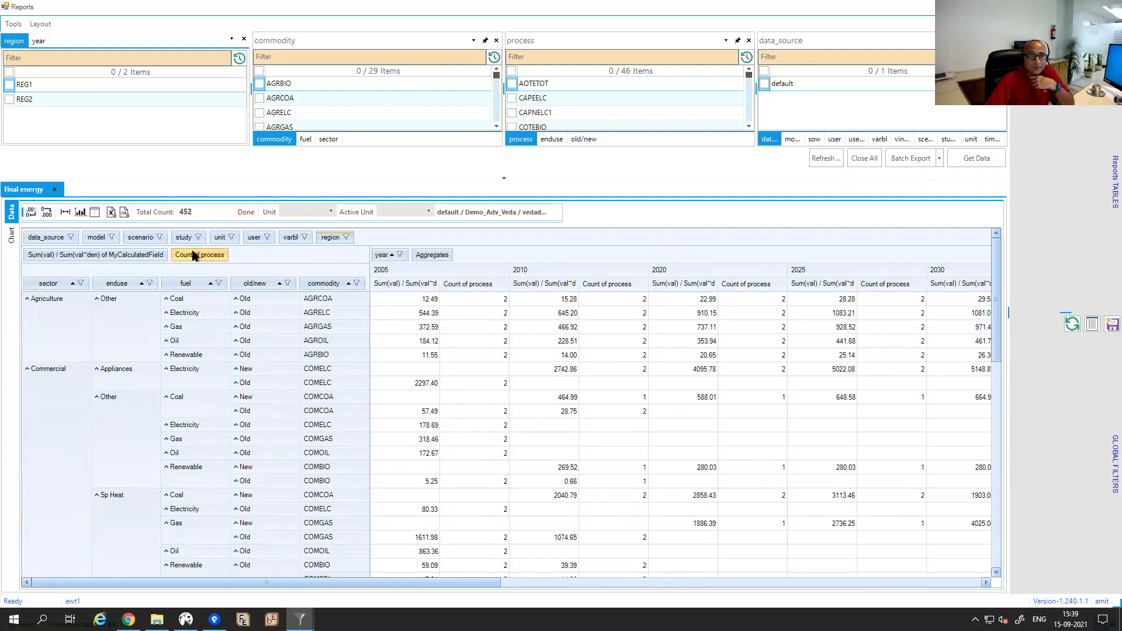
{"action": "left_click_drag", "start_coordinate": [196, 257], "coordinate": [378, 237]}
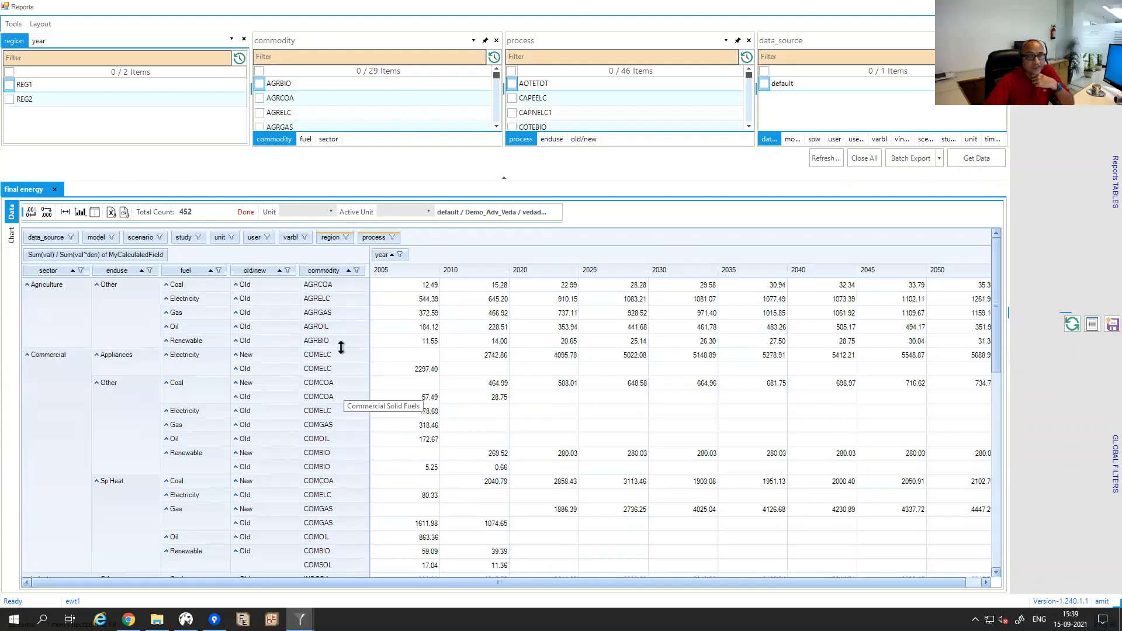
{"action": "left_click_drag", "start_coordinate": [319, 274], "coordinate": [432, 237]}
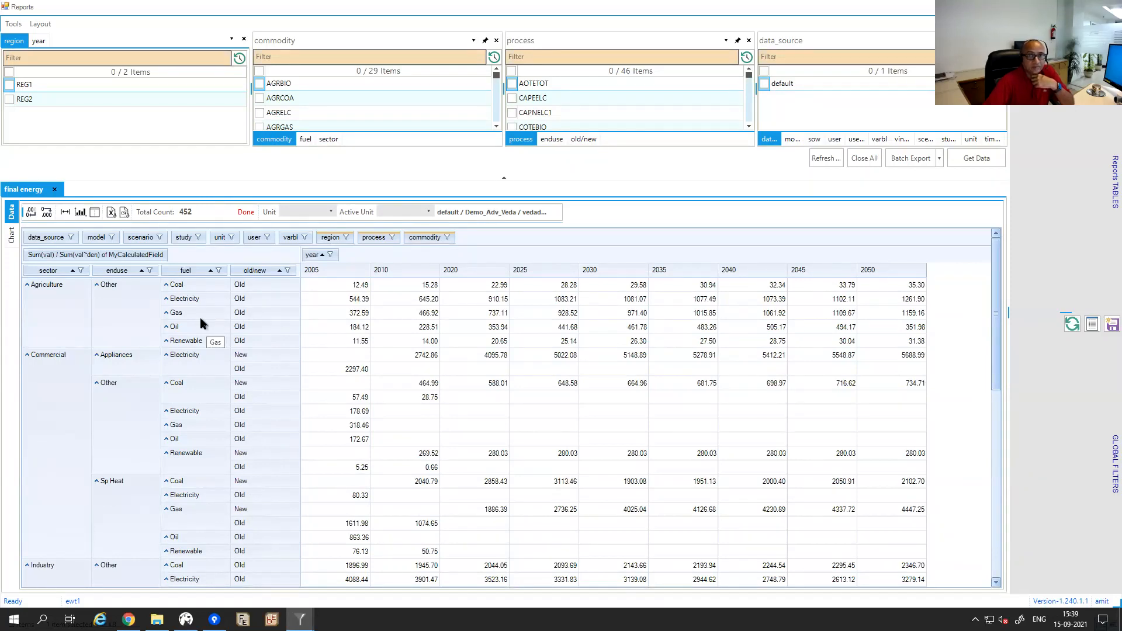
Bring up the model folder in File Explorer.
{"action": "mouse_move", "coordinate": [360, 340]}
{"action": "mouse_move", "coordinate": [370, 446]}
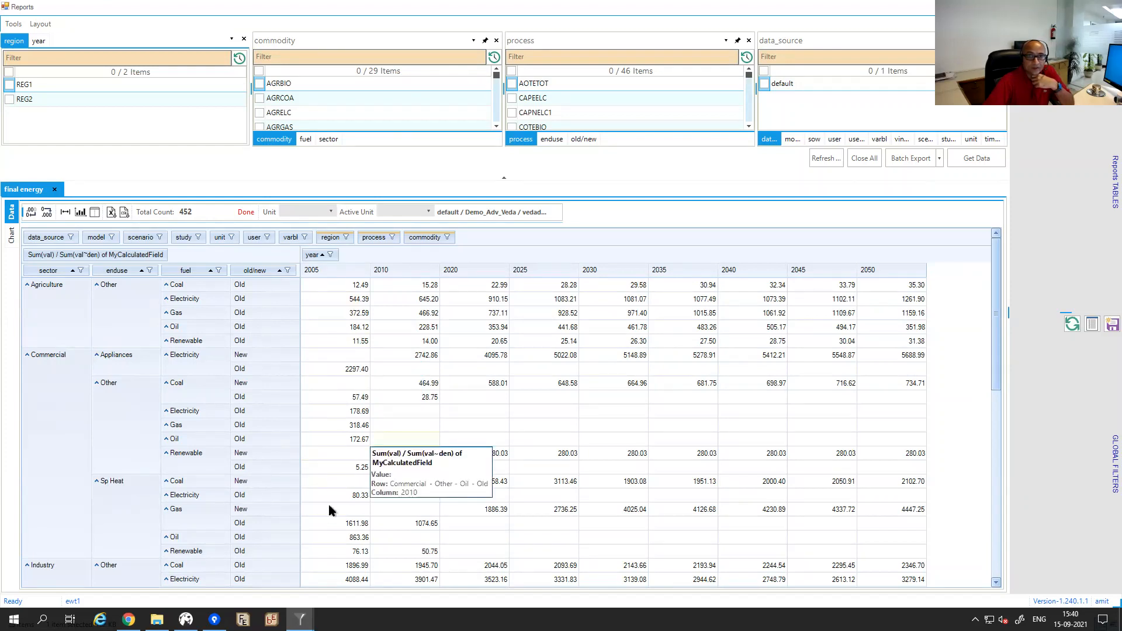
{"action": "left_click", "coordinate": [157, 620]}
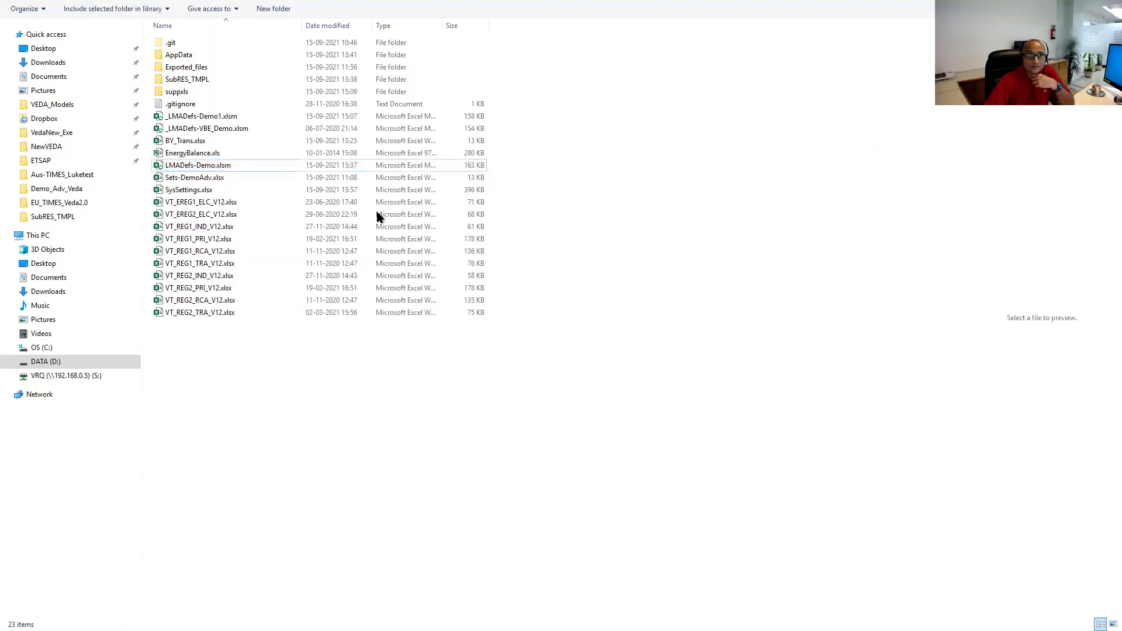
Clear the p,c show_me value in TS_Defs cell S3 of LMADefs-Demo.xlsm, then save and close.
{"action": "double_click", "coordinate": [202, 165]}
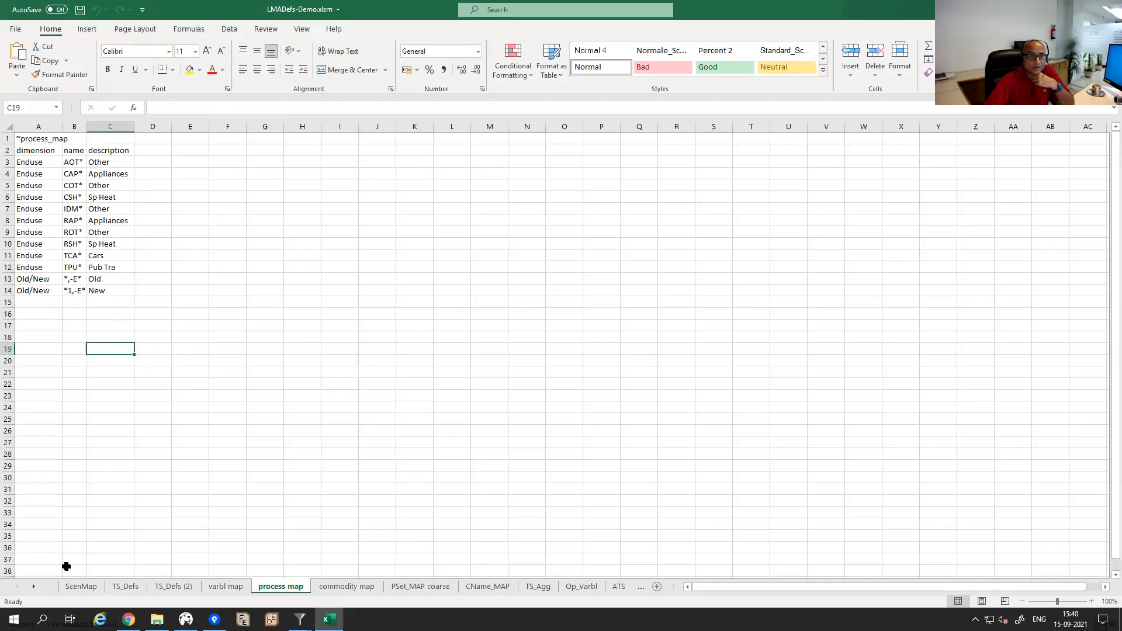
{"action": "left_click", "coordinate": [126, 587]}
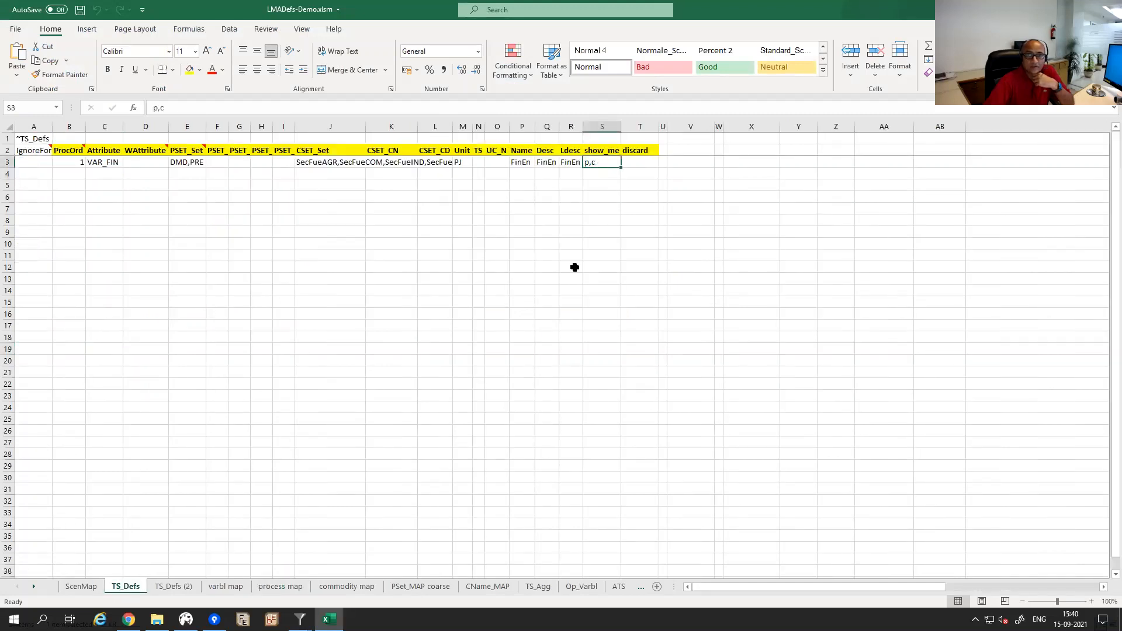
{"action": "key", "text": "Delete"}
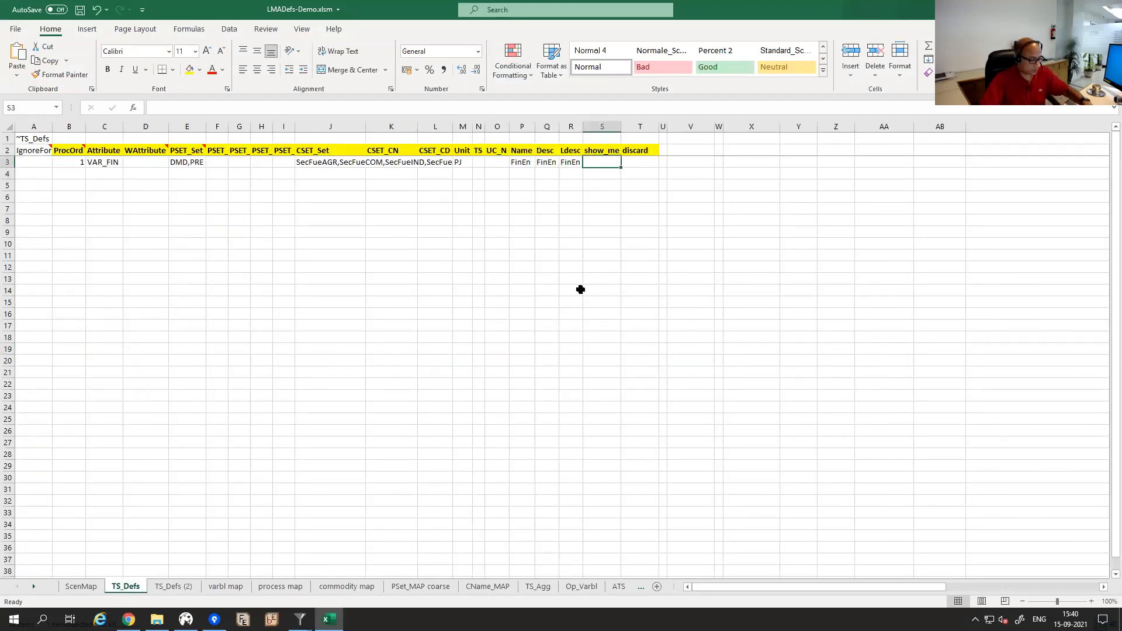
{"action": "key", "text": "alt+F4"}
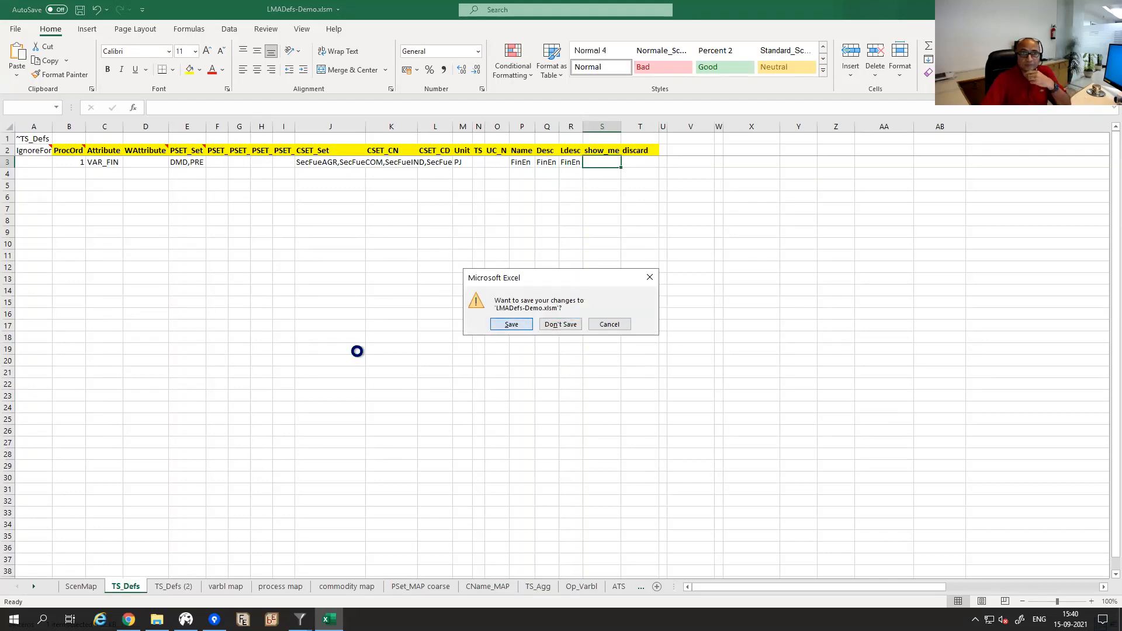
{"action": "key", "text": "Return"}
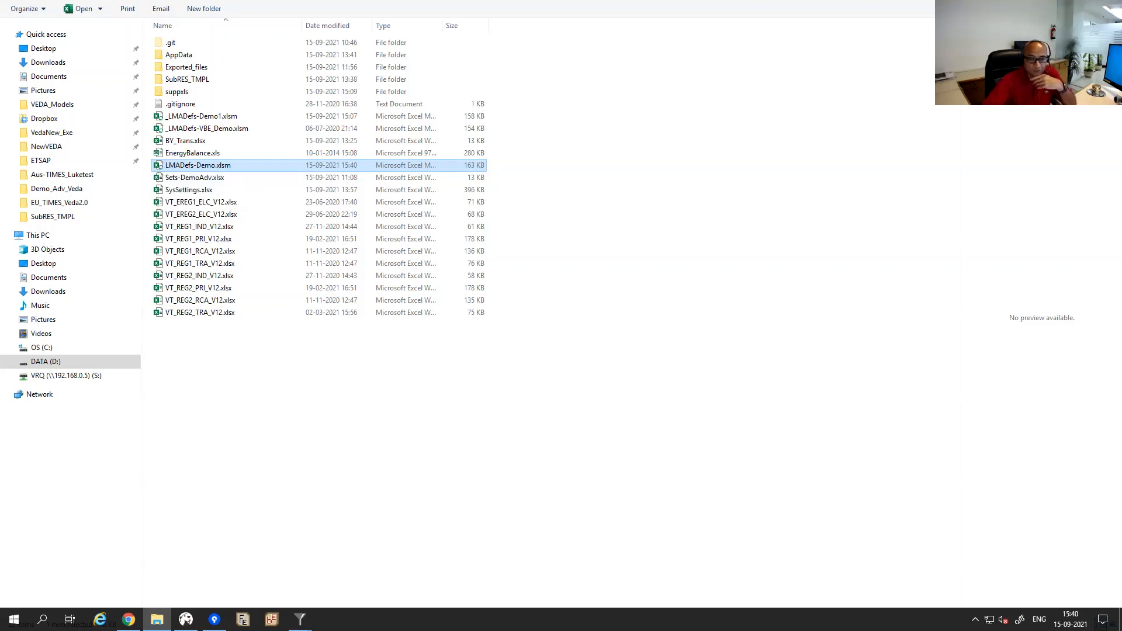
Bring back the Demo_Adv_Veda Results view with final energy by sector and fuel (6997 records).
{"action": "left_click", "coordinate": [300, 619]}
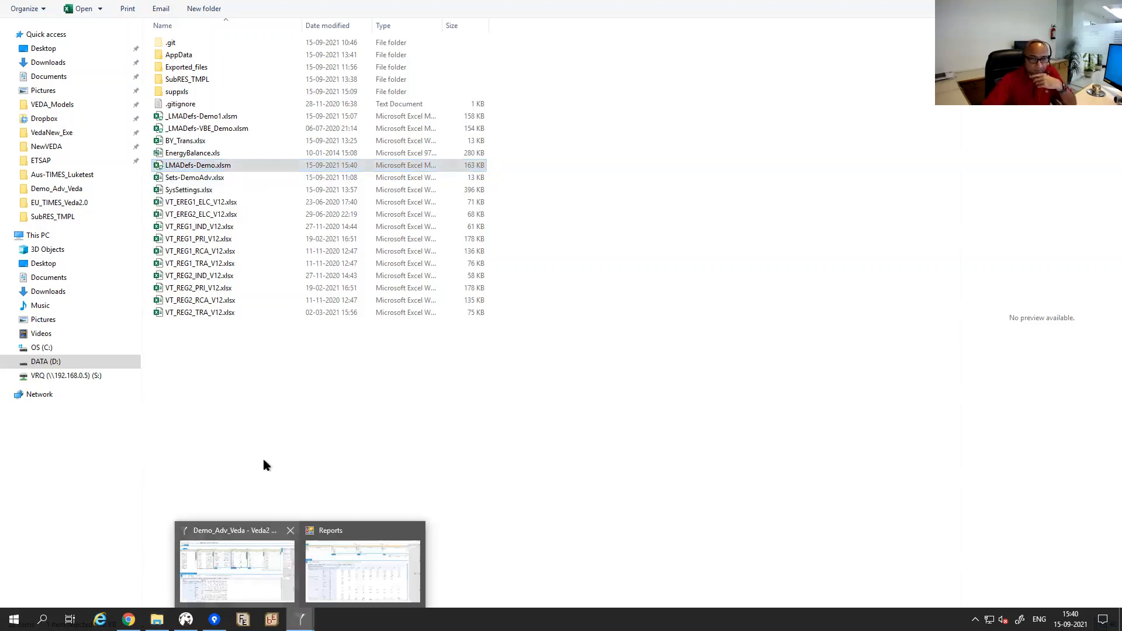
{"action": "left_click", "coordinate": [237, 567]}
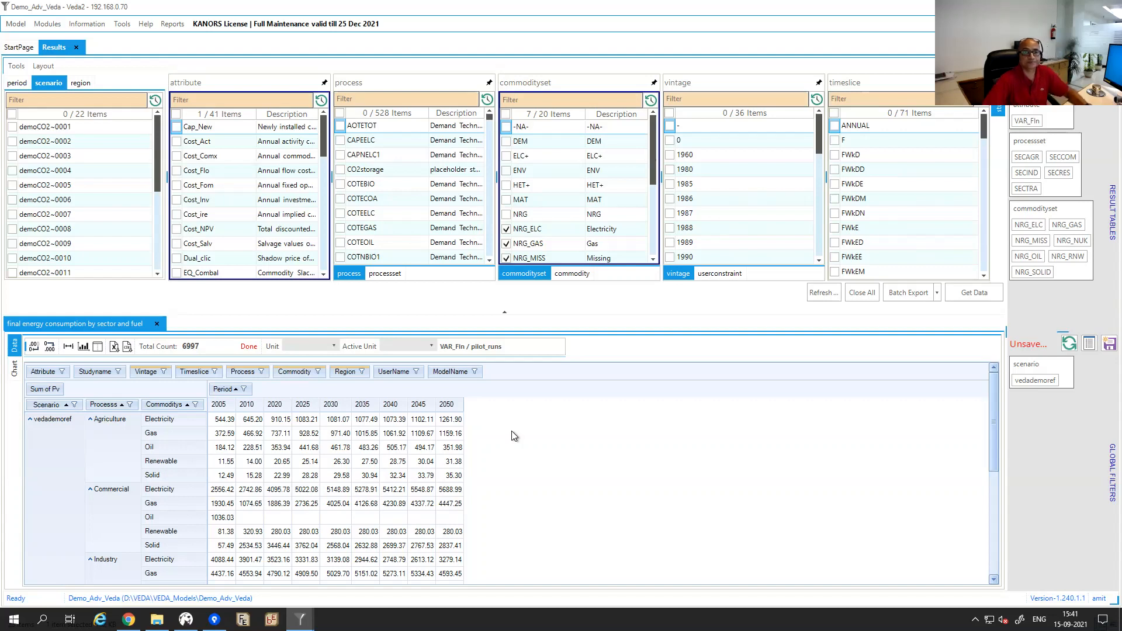
{"action": "mouse_move", "coordinate": [301, 620]}
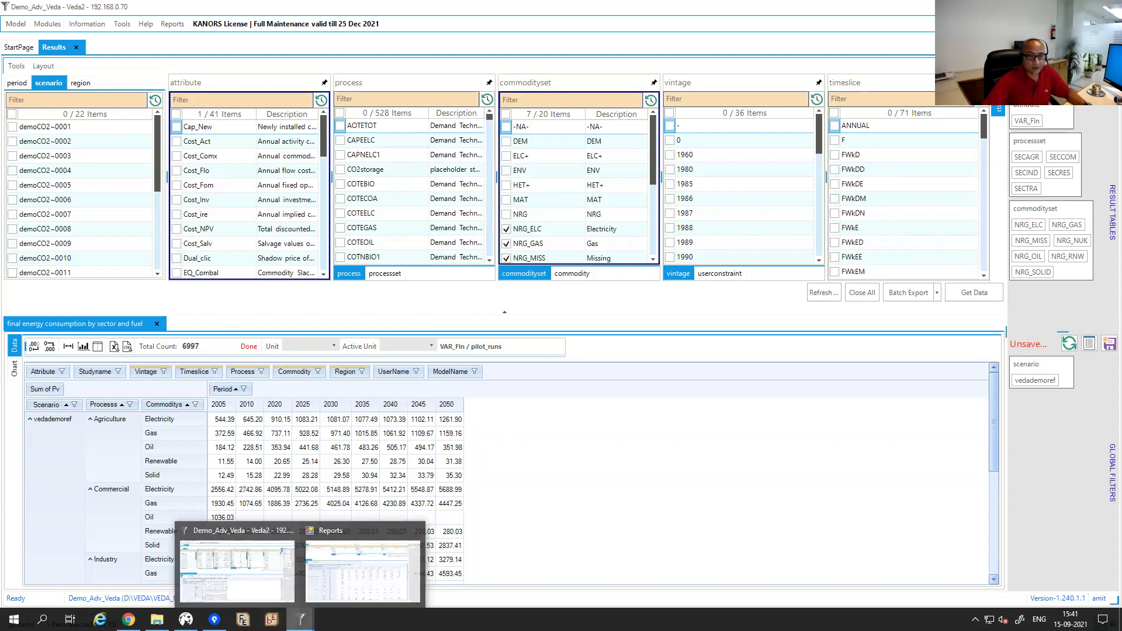
{"action": "mouse_move", "coordinate": [214, 620]}
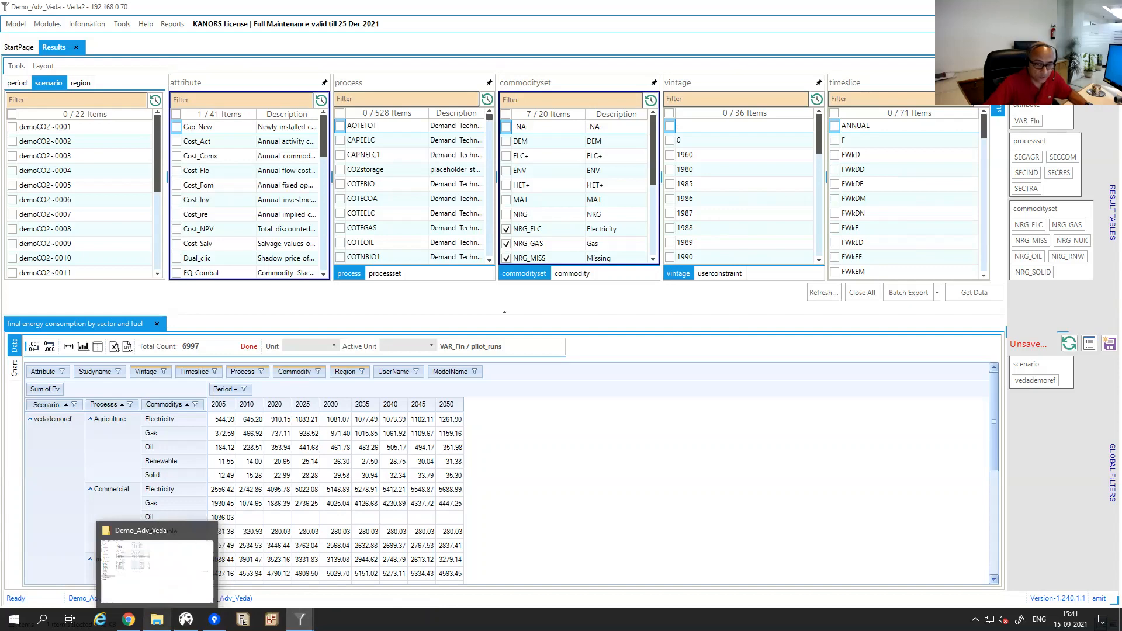
{"action": "left_click", "coordinate": [163, 582]}
{"action": "left_click", "coordinate": [162, 581]}
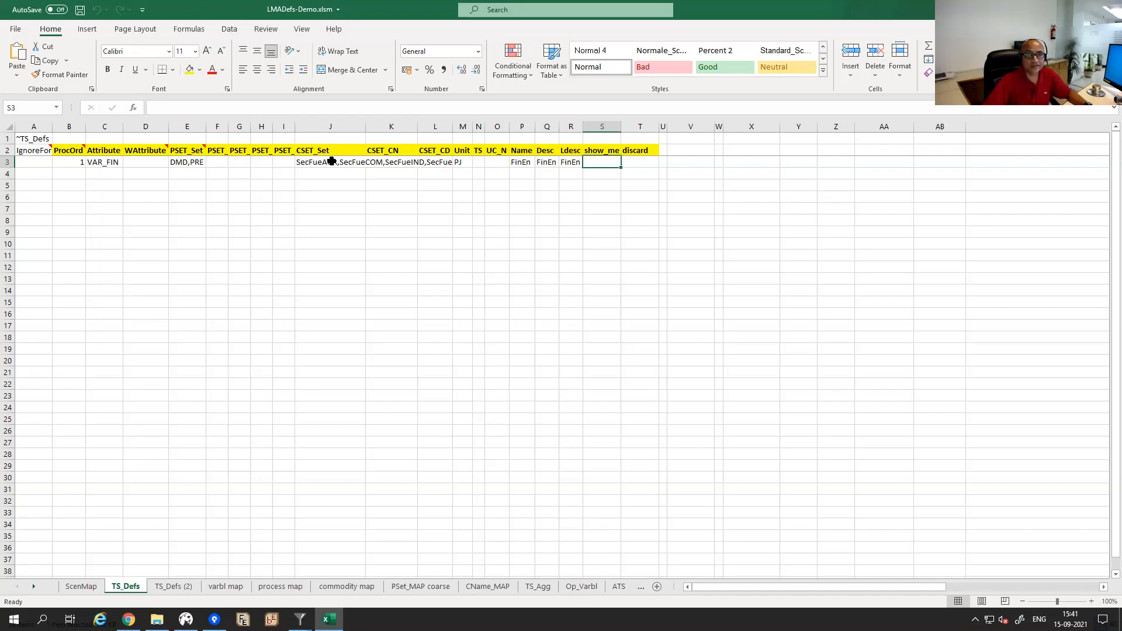
{"action": "left_click", "coordinate": [300, 619]}
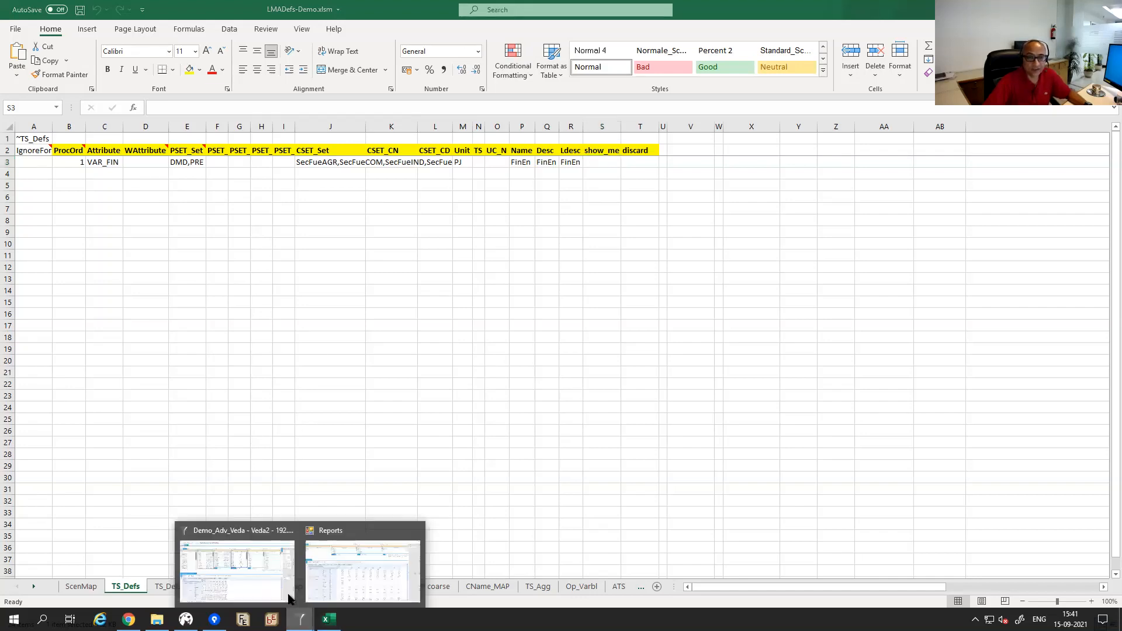
{"action": "left_click", "coordinate": [232, 534]}
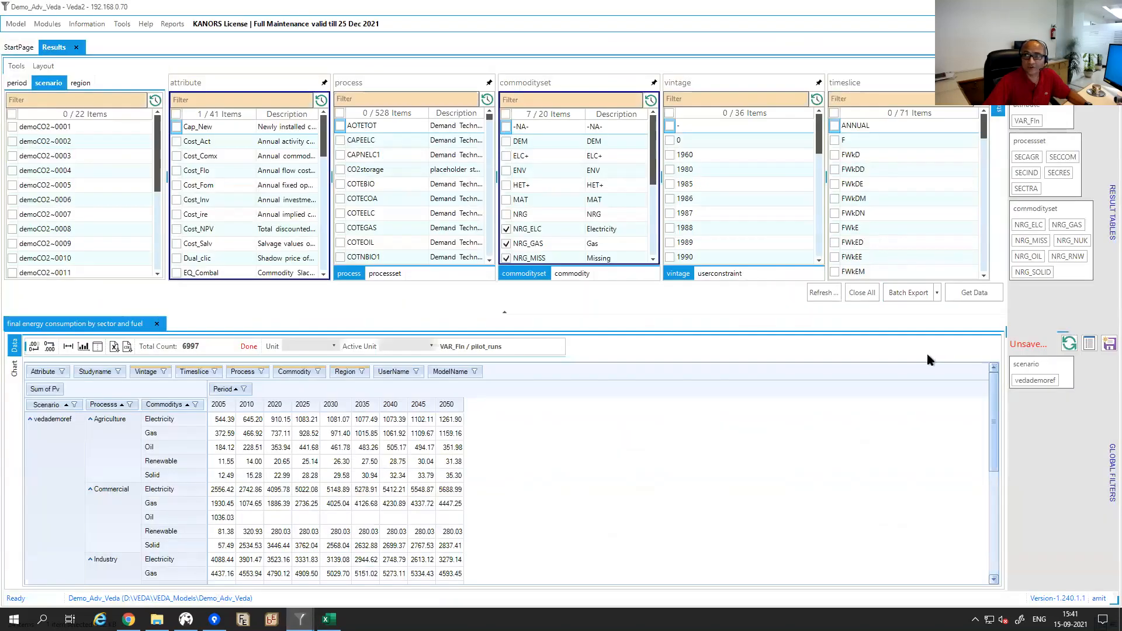
Load the saved elec CAP, elec gen and elec FUEL by tech tables.
{"action": "left_click", "coordinate": [1090, 84]}
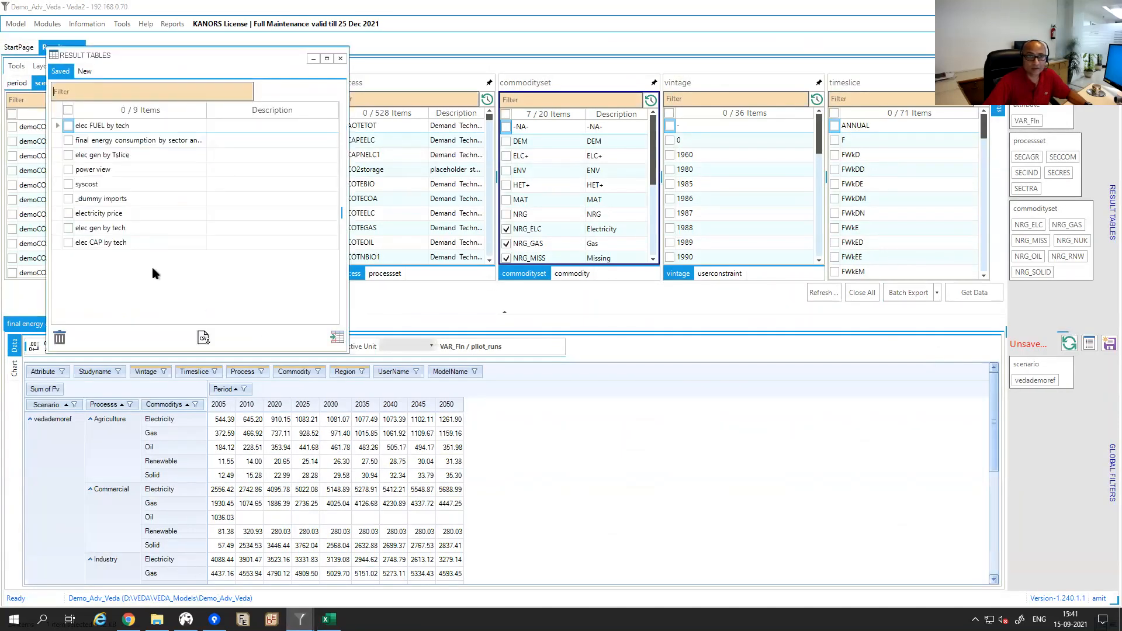
{"action": "left_click", "coordinate": [68, 241]}
{"action": "left_click", "coordinate": [68, 228]}
{"action": "left_click", "coordinate": [69, 126]}
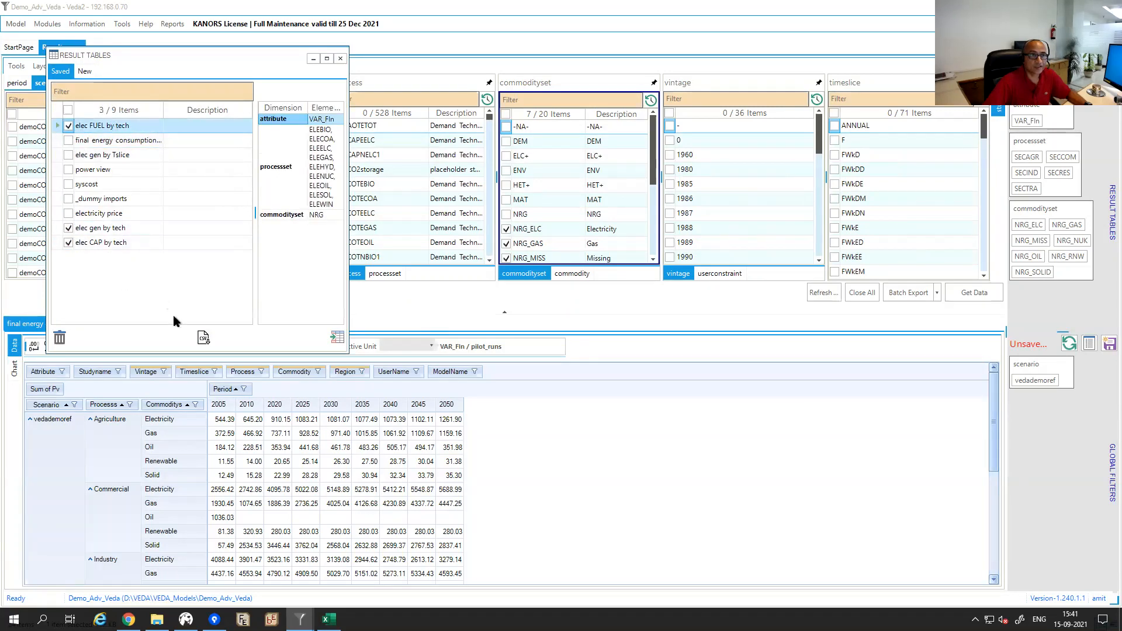
{"action": "left_click", "coordinate": [338, 338]}
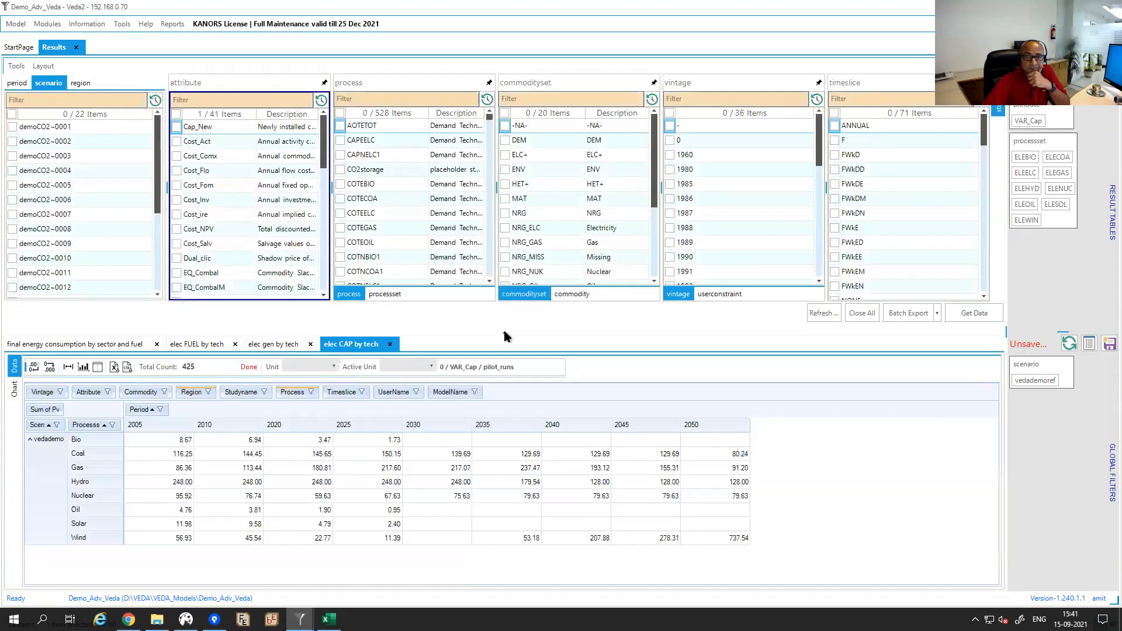
Hide the filter panels and view the capacity, generation and fuel tables in turn.
{"action": "left_click", "coordinate": [504, 332]}
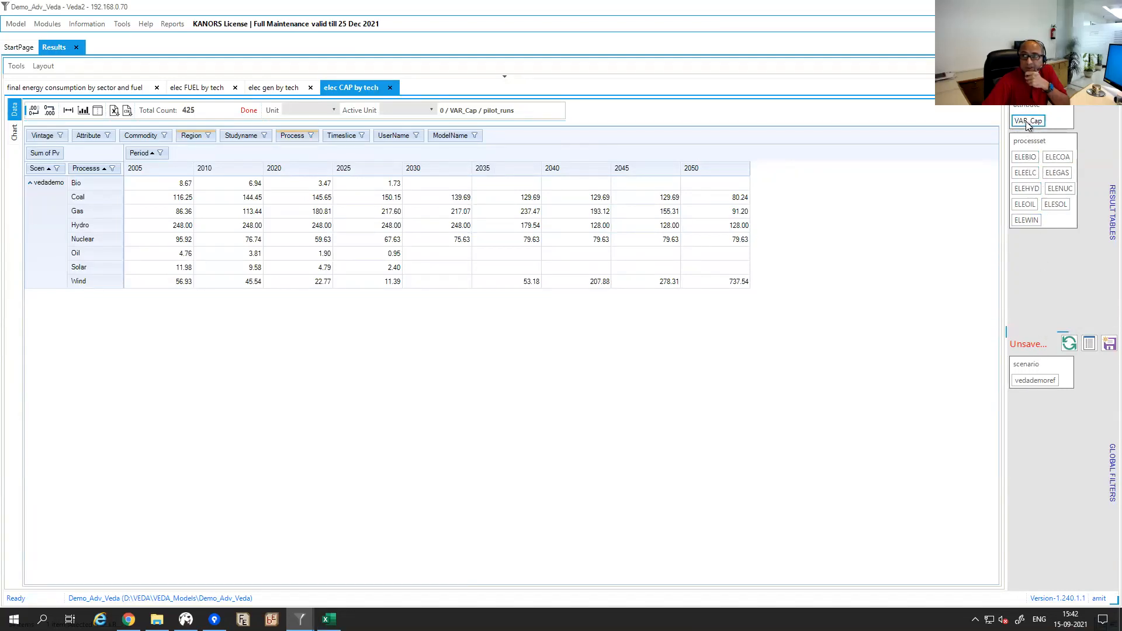
{"action": "left_click", "coordinate": [284, 87]}
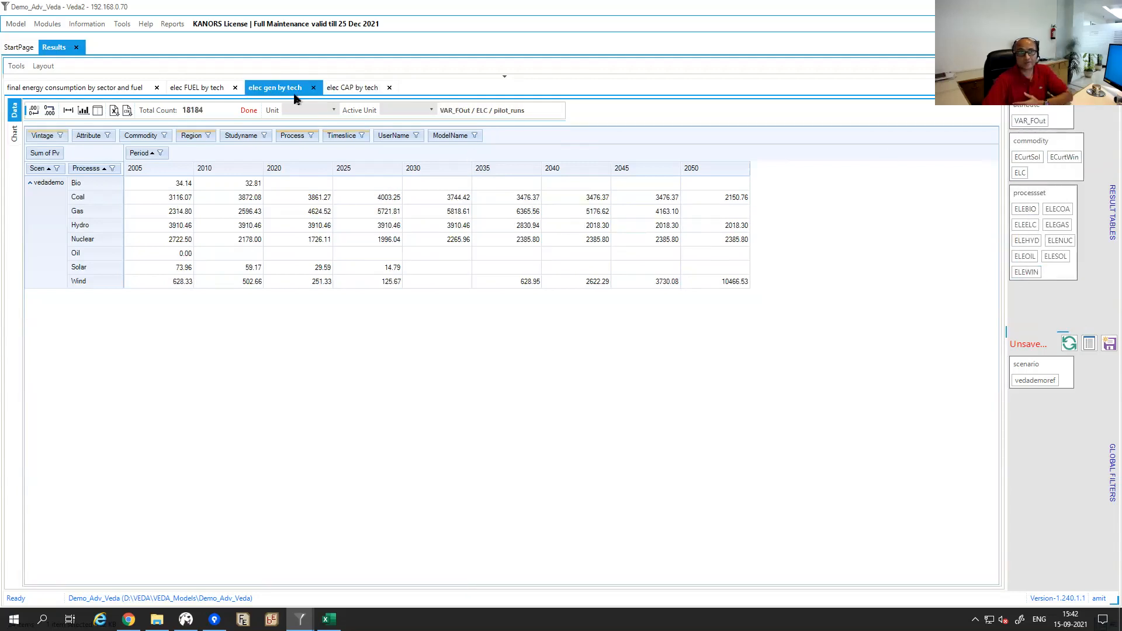
{"action": "left_click", "coordinate": [225, 88]}
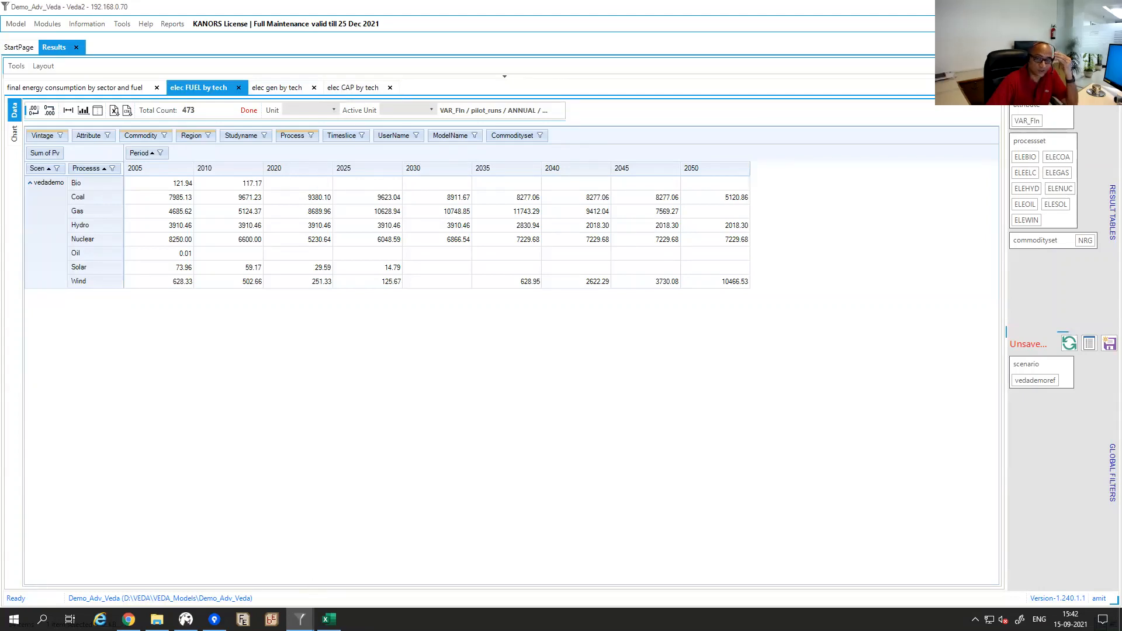
{"action": "left_click", "coordinate": [328, 619]}
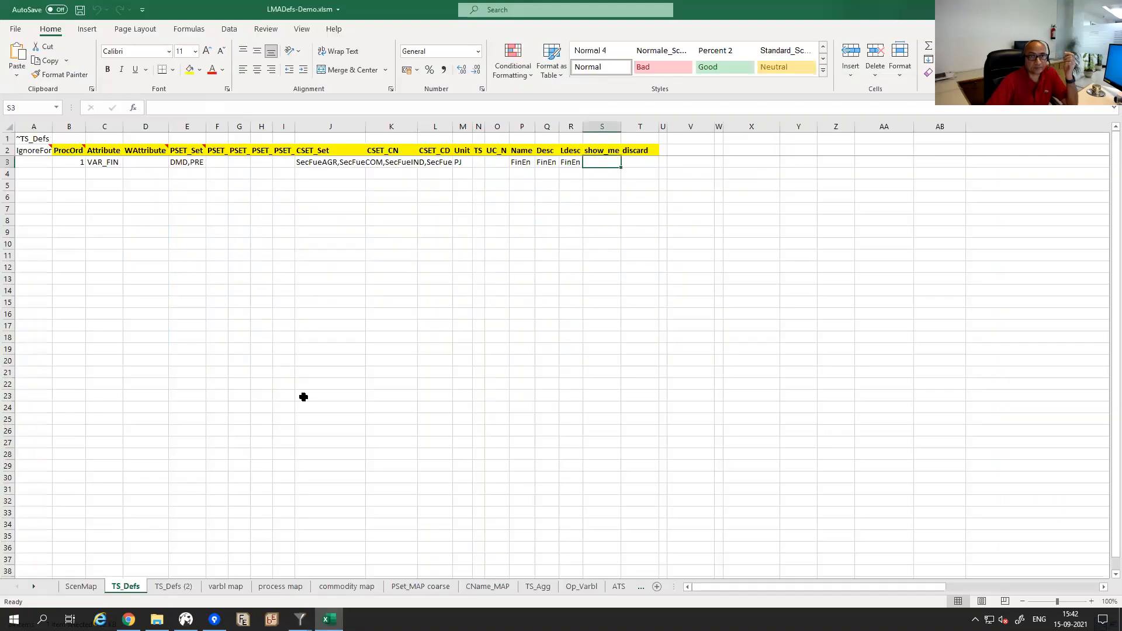
Rename the current LMADefs-Demo.xlsm in the model folder to __LMADefs-Demo.xlsm.
{"action": "left_click", "coordinate": [31, 138]}
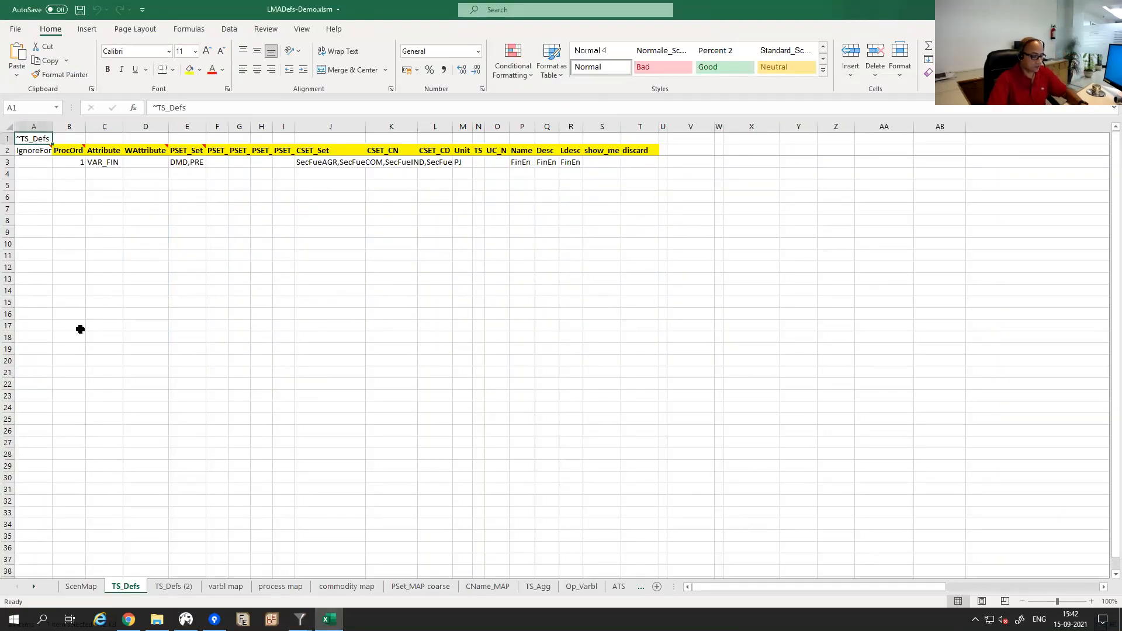
{"action": "key", "text": "alt+Tab"}
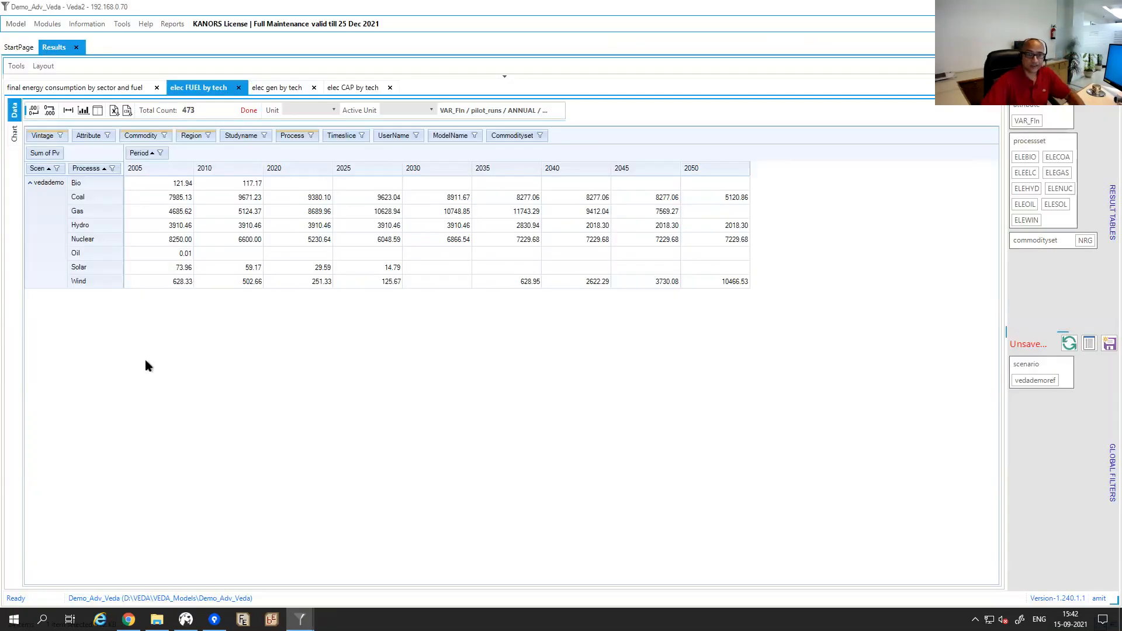
{"action": "left_click", "coordinate": [157, 619]}
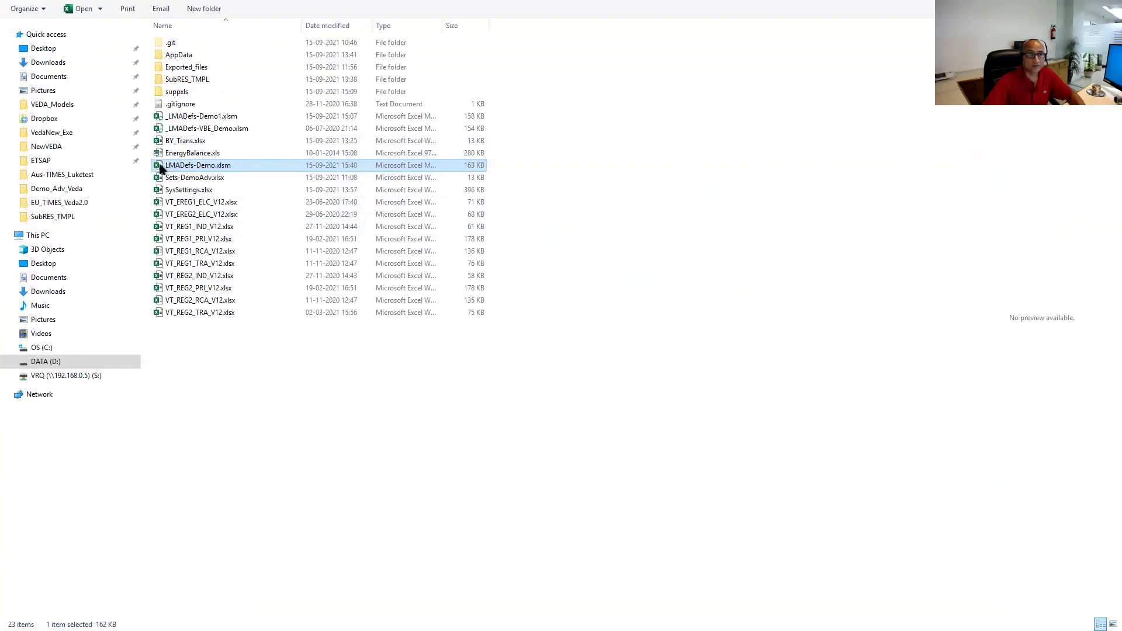
{"action": "key", "text": "F2"}
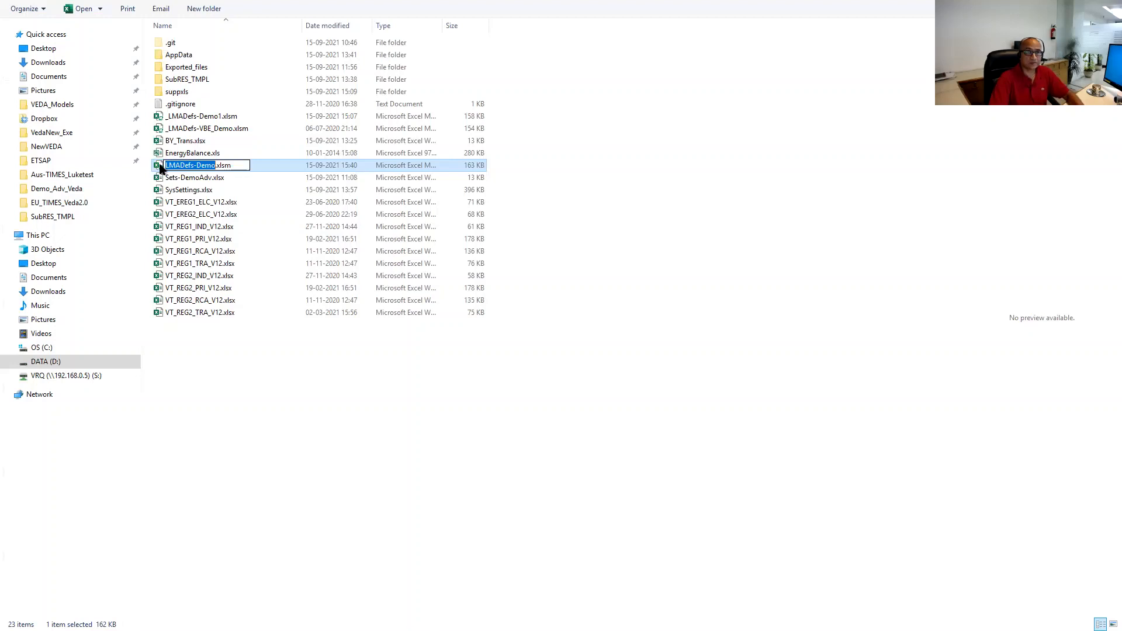
{"action": "key", "text": "Home"}
{"action": "type", "text": "__"}
{"action": "key", "text": "Return"}
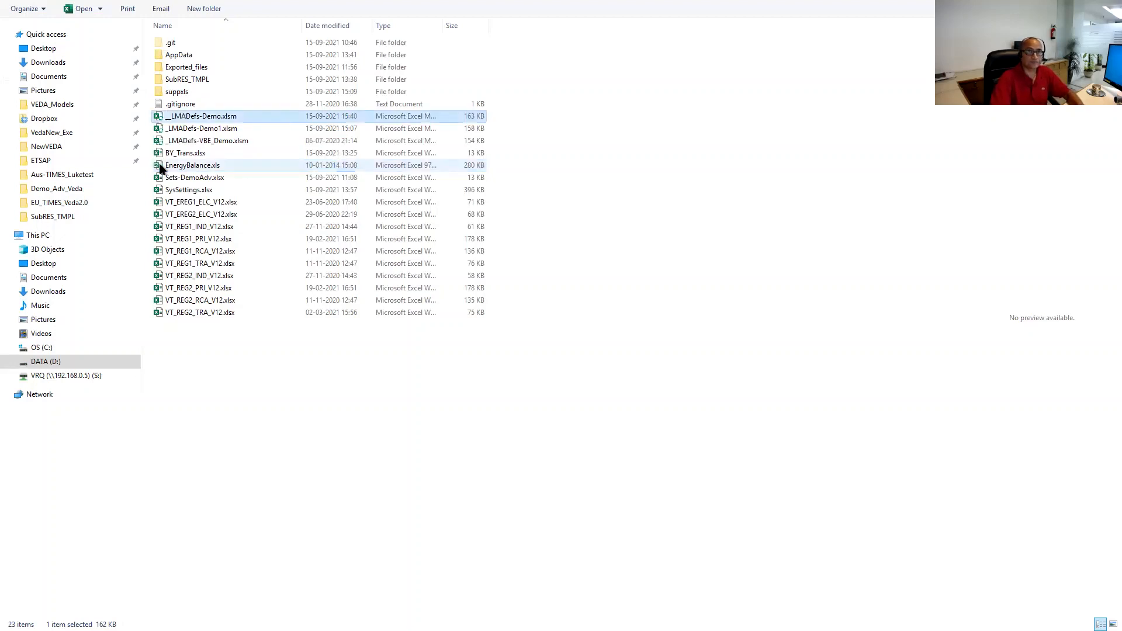
Rename _LMADefs-Demo1.xlsm to LMADefs-Demo.xlsm and open it.
{"action": "key", "text": "Down"}
{"action": "key", "text": "F2"}
{"action": "key", "text": "Home"}
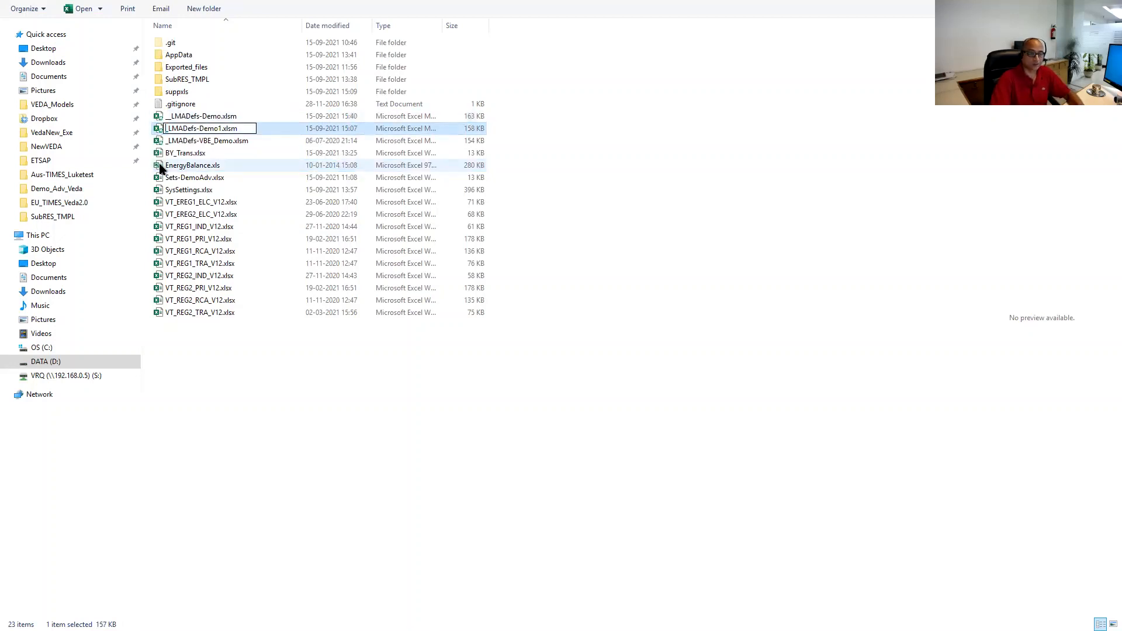
{"action": "key", "text": "Delete"}
{"action": "key", "text": "Delete"}
{"action": "key", "text": "Return"}
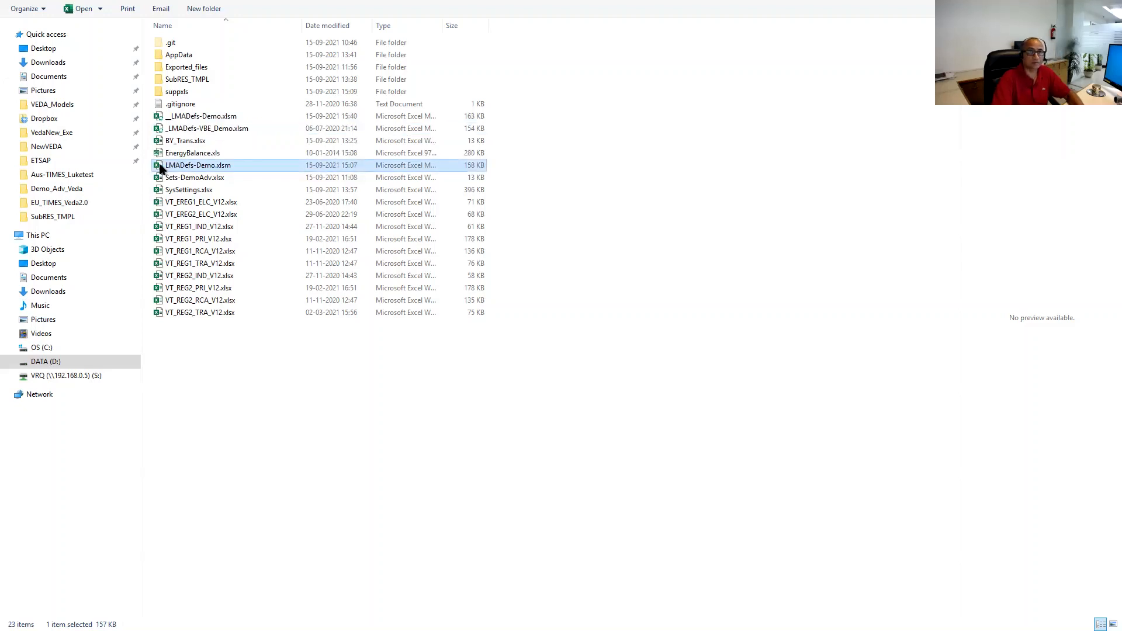
{"action": "double_click", "coordinate": [162, 167]}
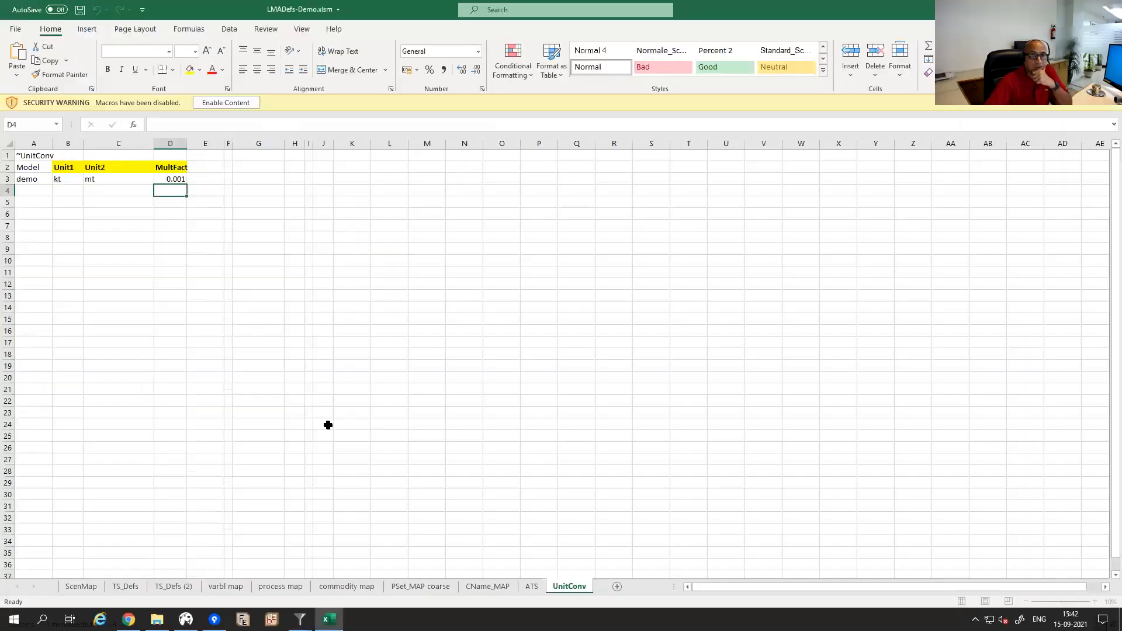
Enable macros and open the TS_Defs (2) sheet at the VAR_FIN attribute in C3.
{"action": "left_click", "coordinate": [215, 103]}
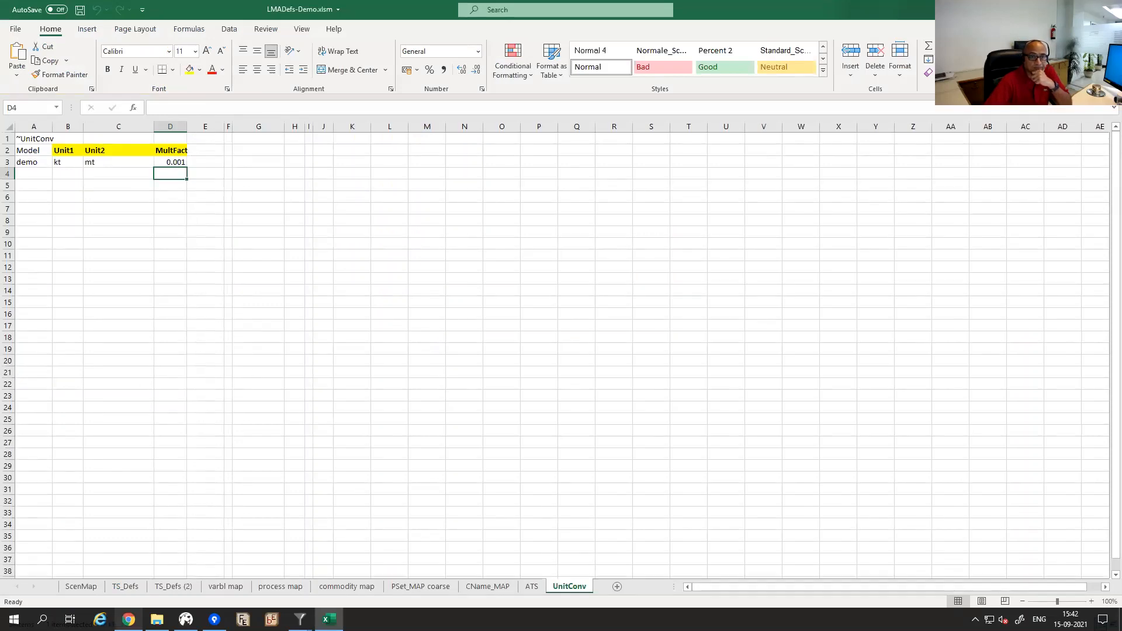
{"action": "left_click", "coordinate": [171, 588]}
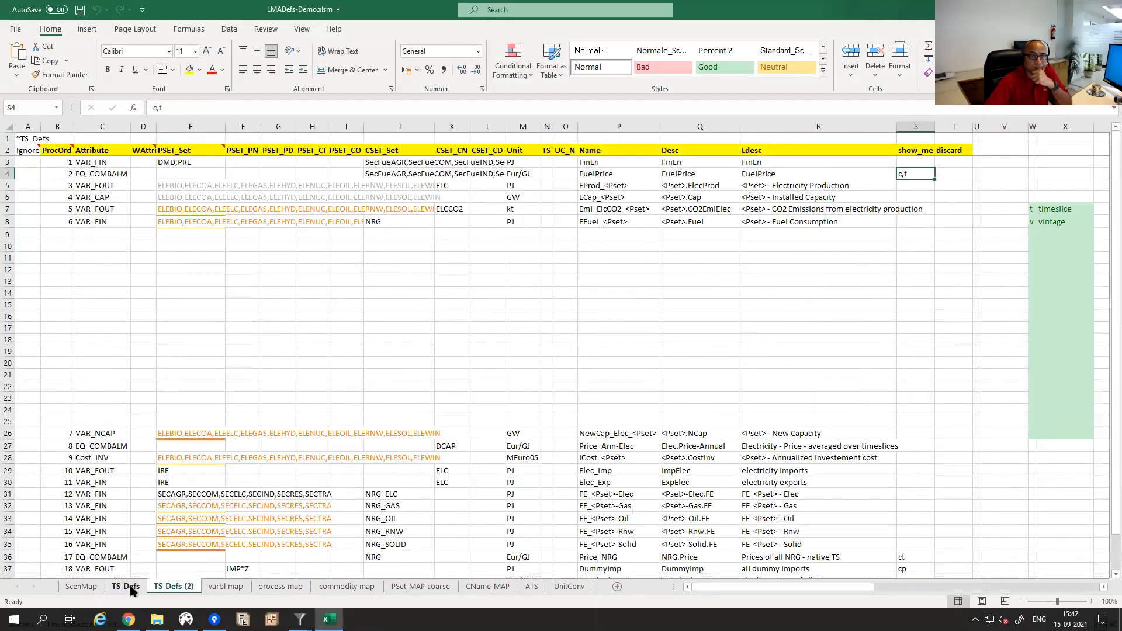
{"action": "left_click", "coordinate": [131, 588]}
{"action": "left_click", "coordinate": [167, 587]}
{"action": "left_click", "coordinate": [89, 162]}
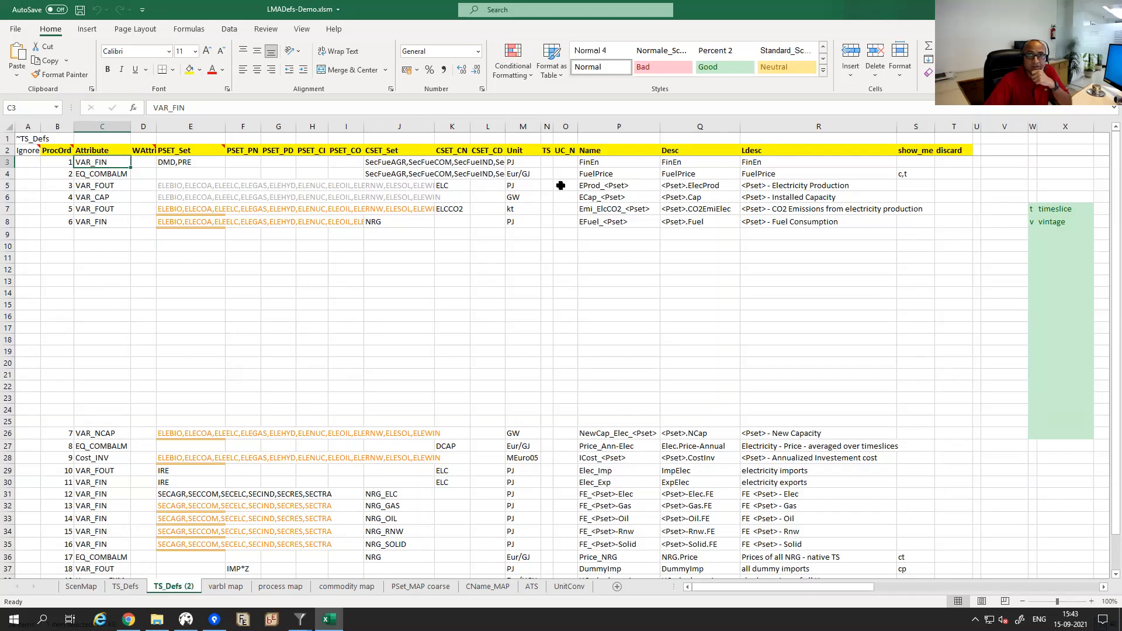
Inspect row 5: process set formula in E5, ELC in K5, PJ in M5, EProd_<Pset> in P5.
{"action": "left_click", "coordinate": [16, 183]}
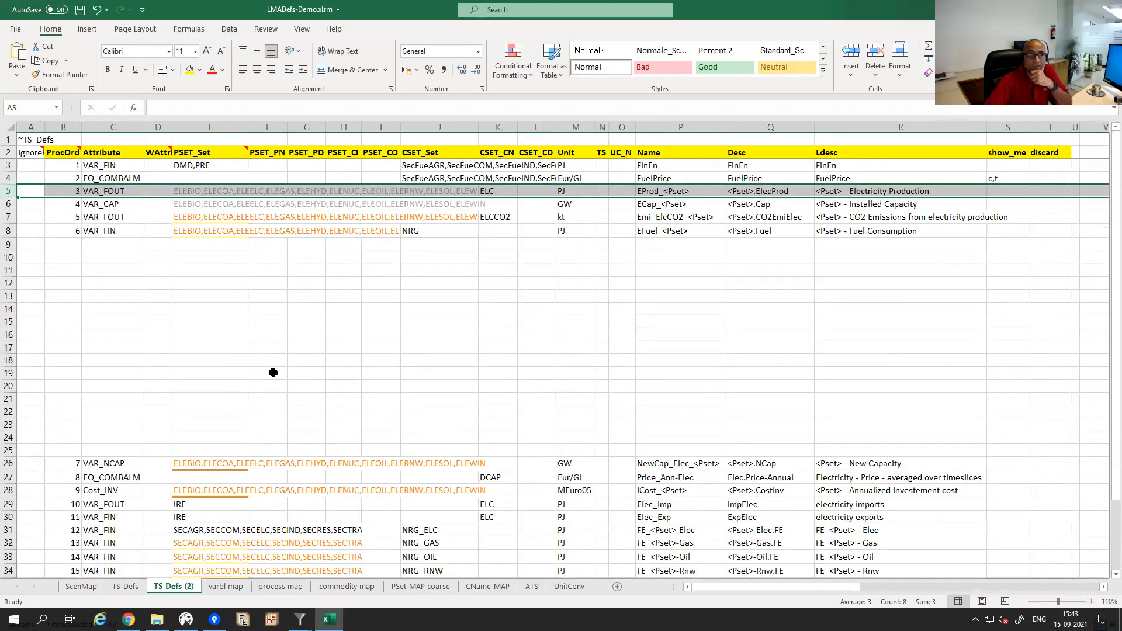
{"action": "left_click", "coordinate": [184, 191]}
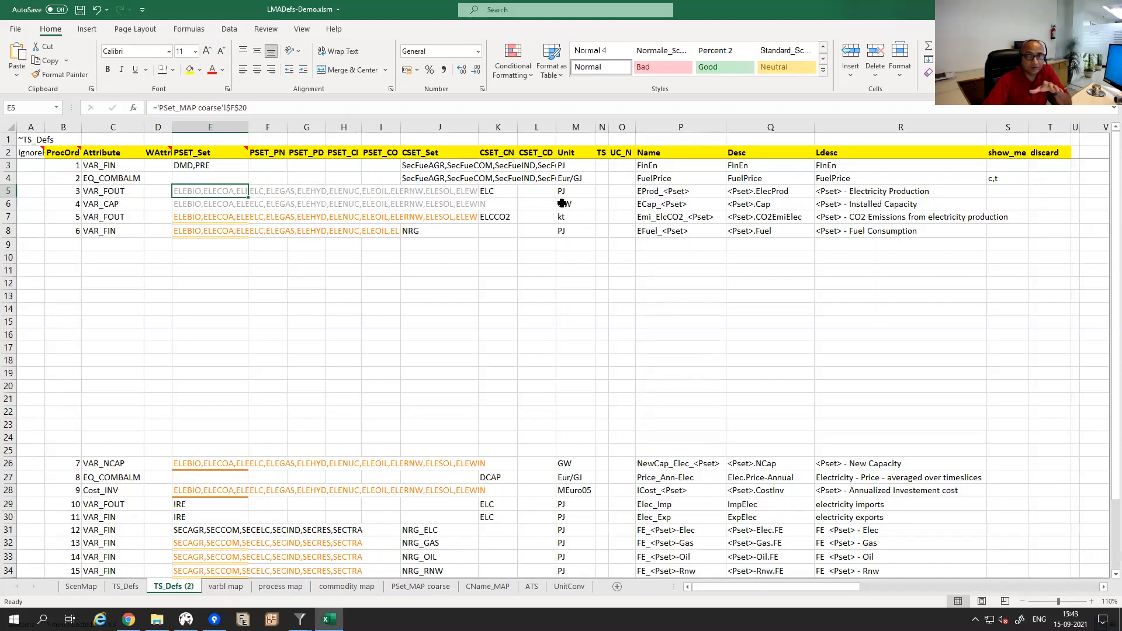
{"action": "left_click", "coordinate": [504, 193]}
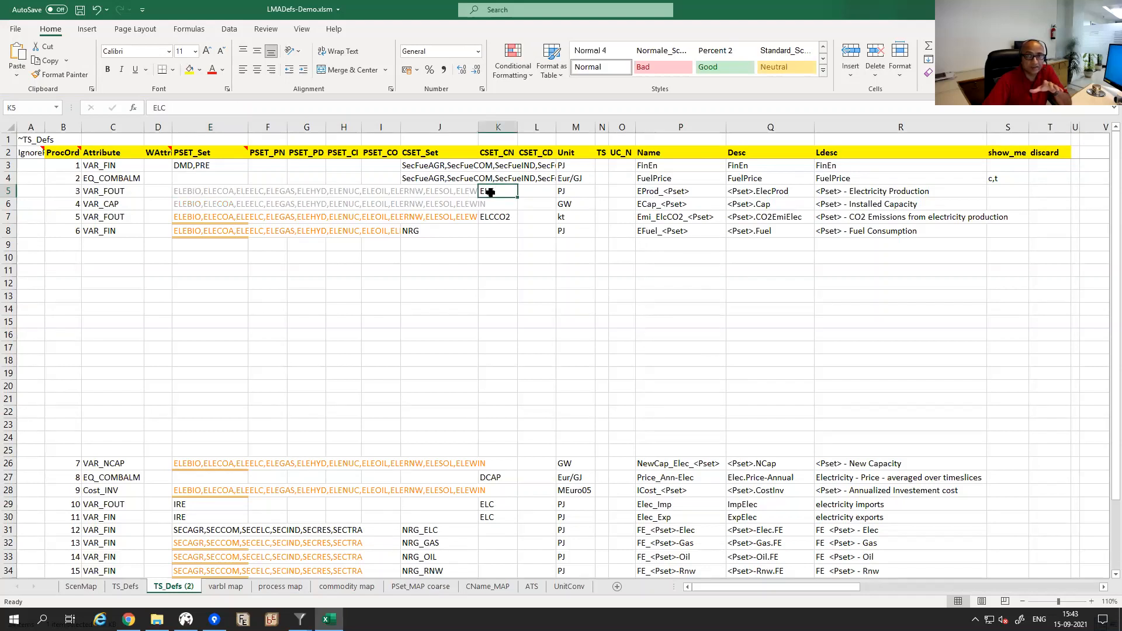
{"action": "left_click", "coordinate": [567, 192]}
{"action": "left_click", "coordinate": [650, 193]}
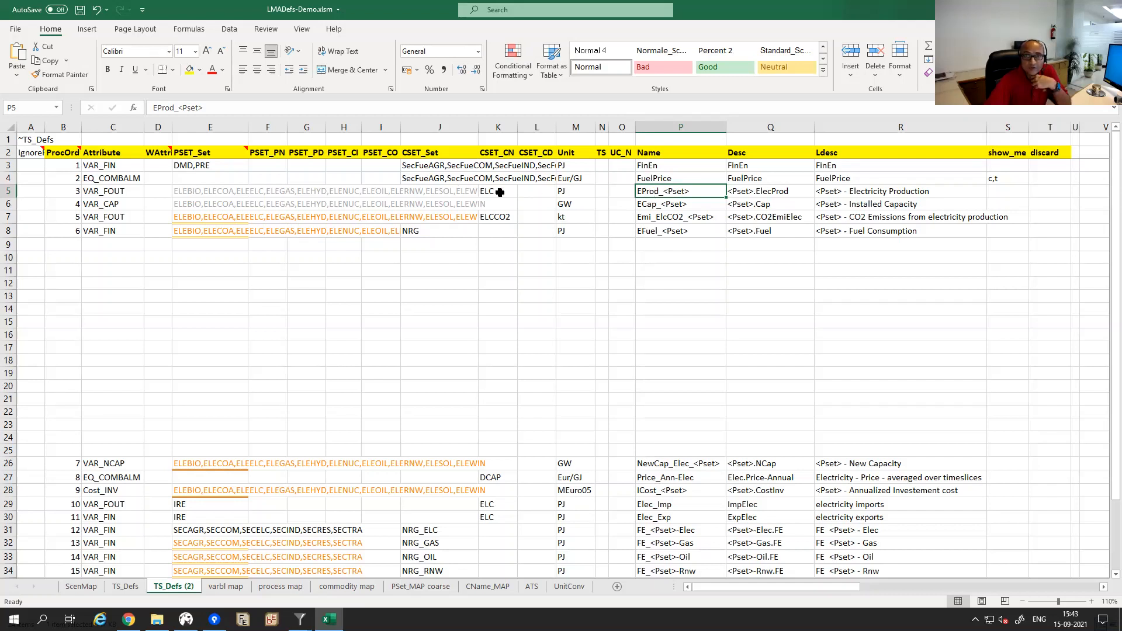
{"action": "left_click", "coordinate": [194, 191]}
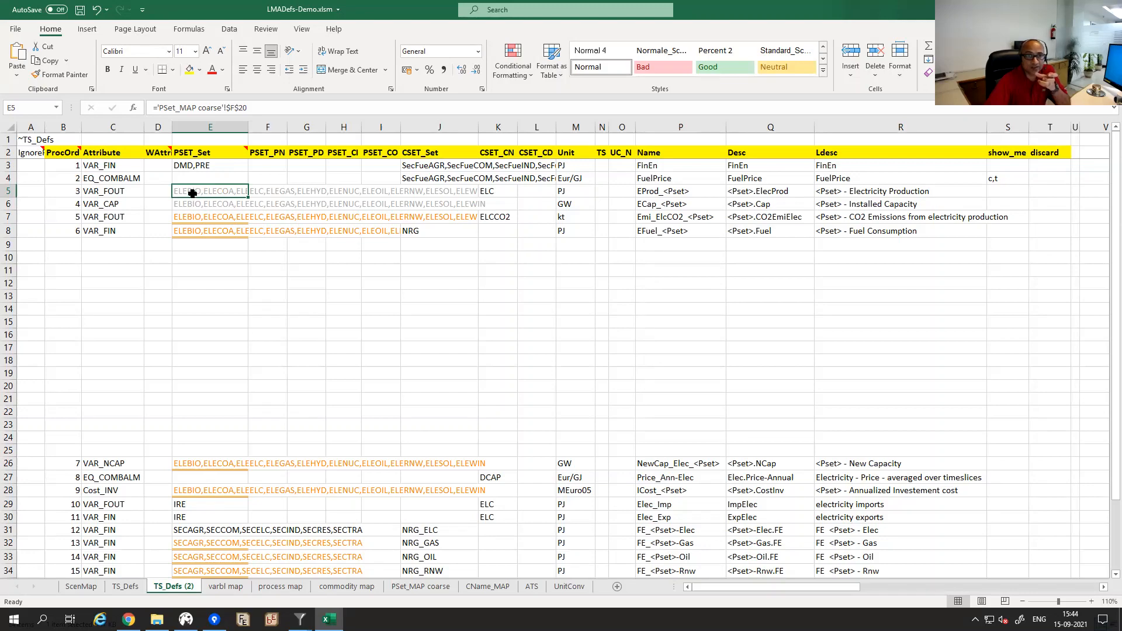
Review the PSet_MAP coarse technology codes from ELEBIO through ELEWIN.
{"action": "left_click", "coordinate": [418, 587]}
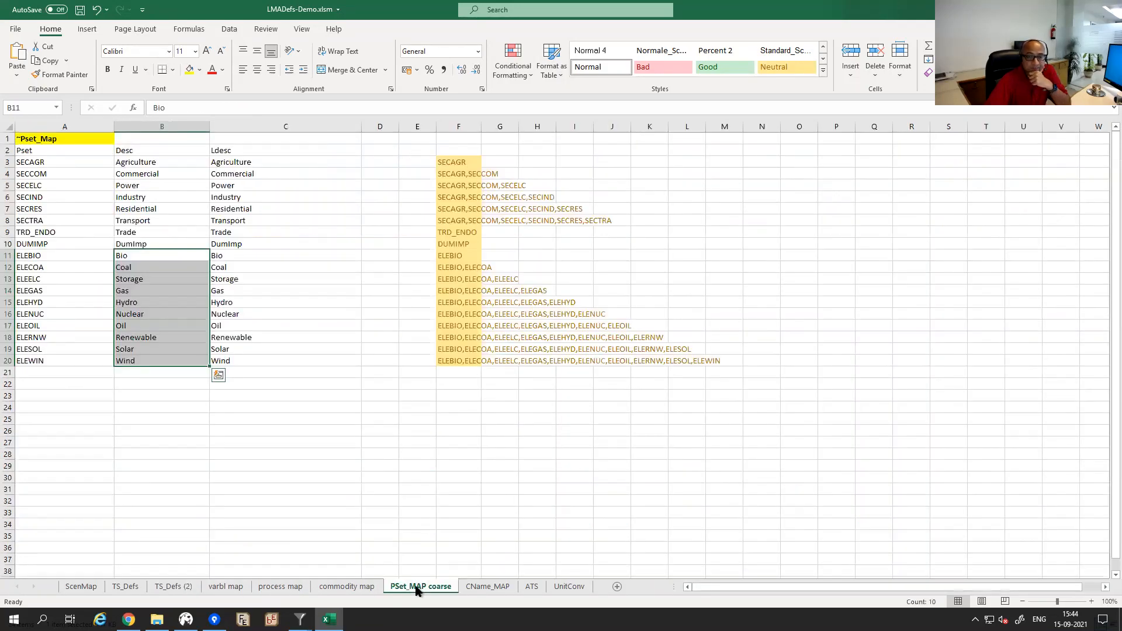
{"action": "left_click", "coordinate": [40, 139]}
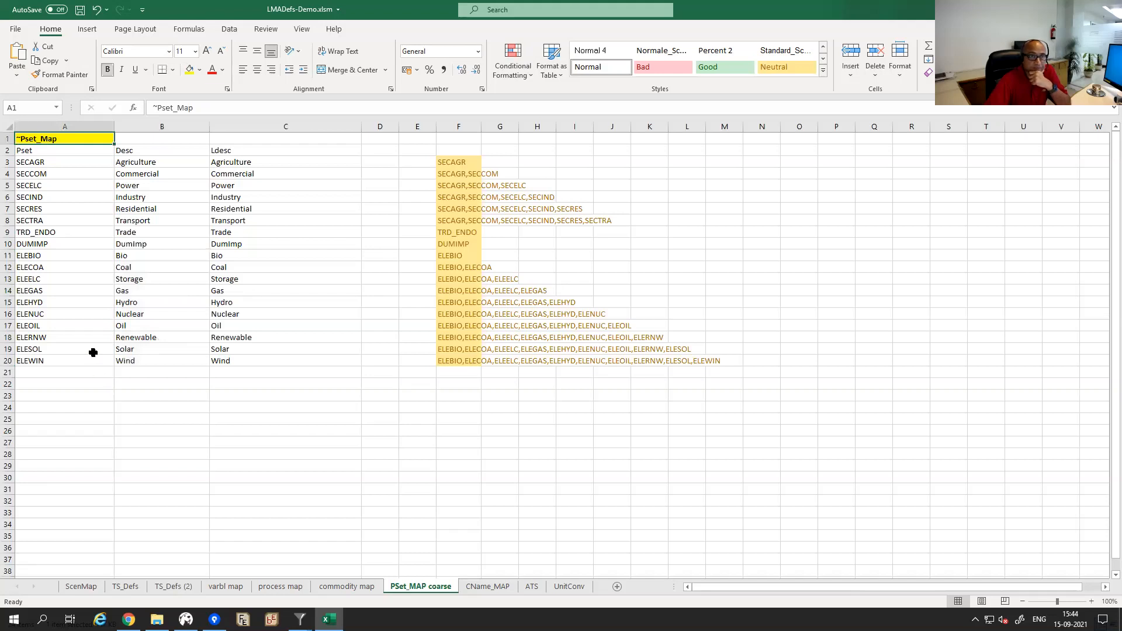
{"action": "left_click_drag", "start_coordinate": [52, 253], "coordinate": [141, 265]}
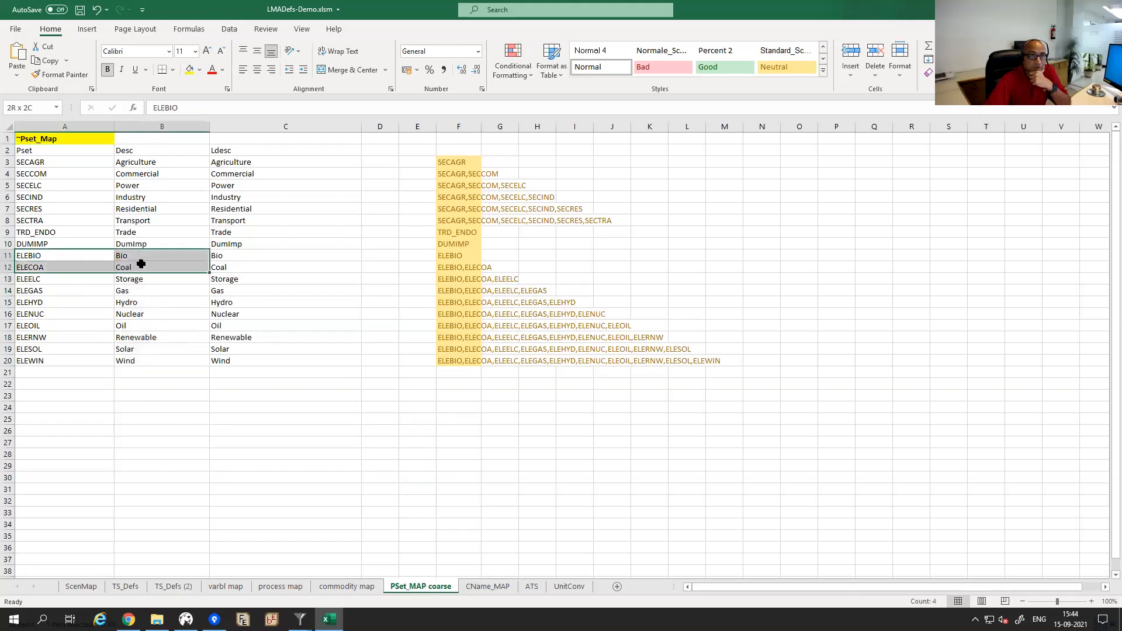
{"action": "left_click_drag", "start_coordinate": [141, 328], "coordinate": [143, 362]}
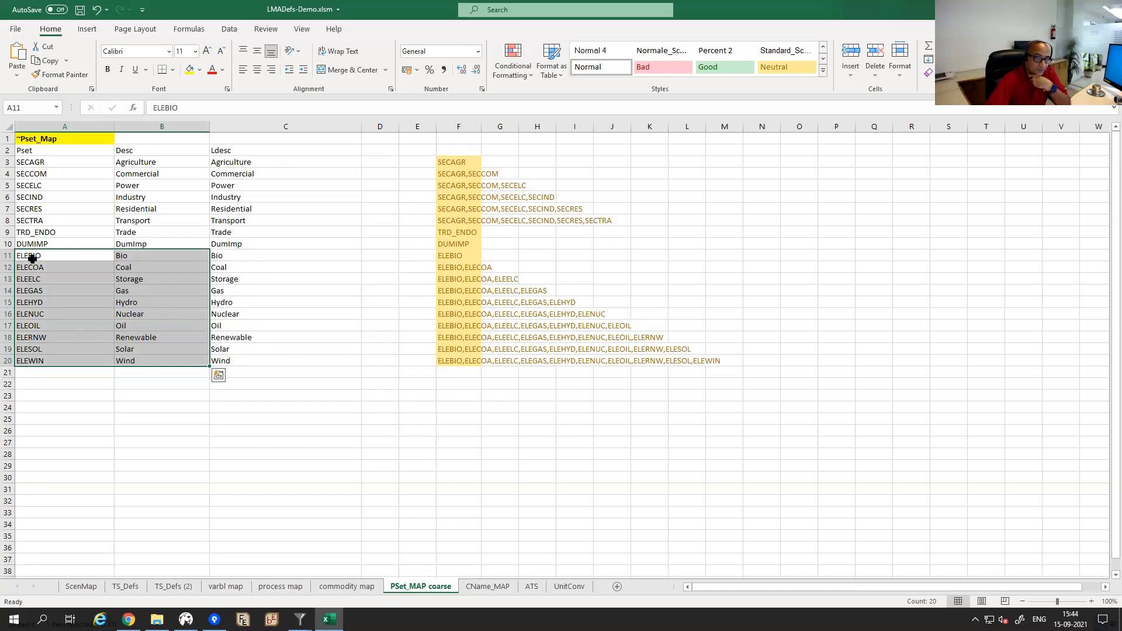
{"action": "left_click", "coordinate": [78, 259]}
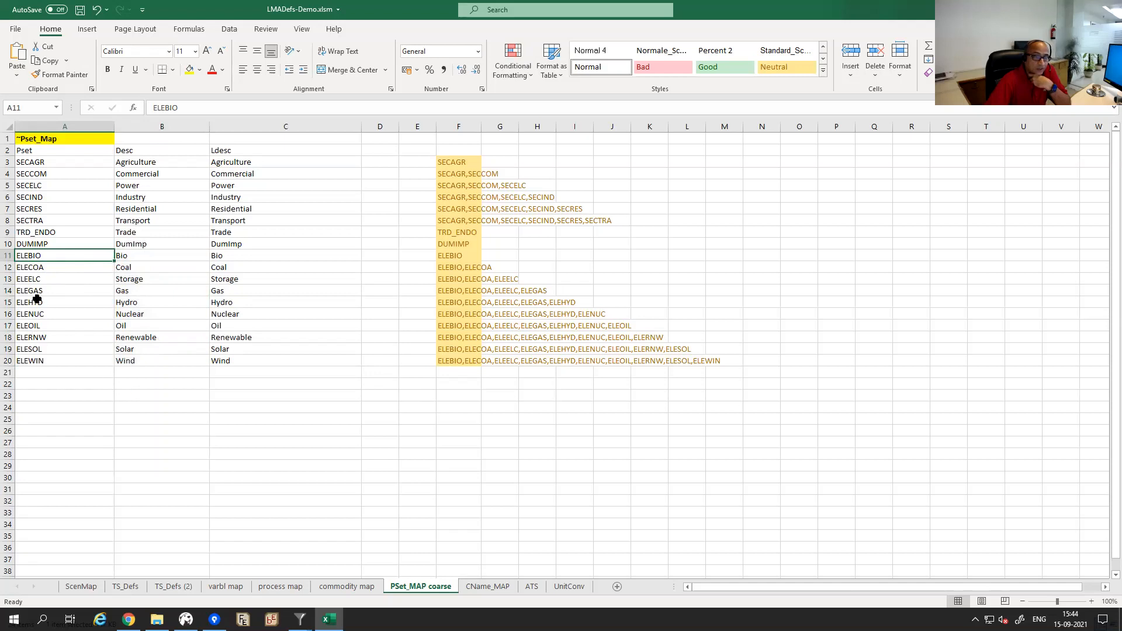
Check the ELCCO2 commodity set in TS_Defs (2) K7, then close Excel.
{"action": "left_click", "coordinate": [168, 587]}
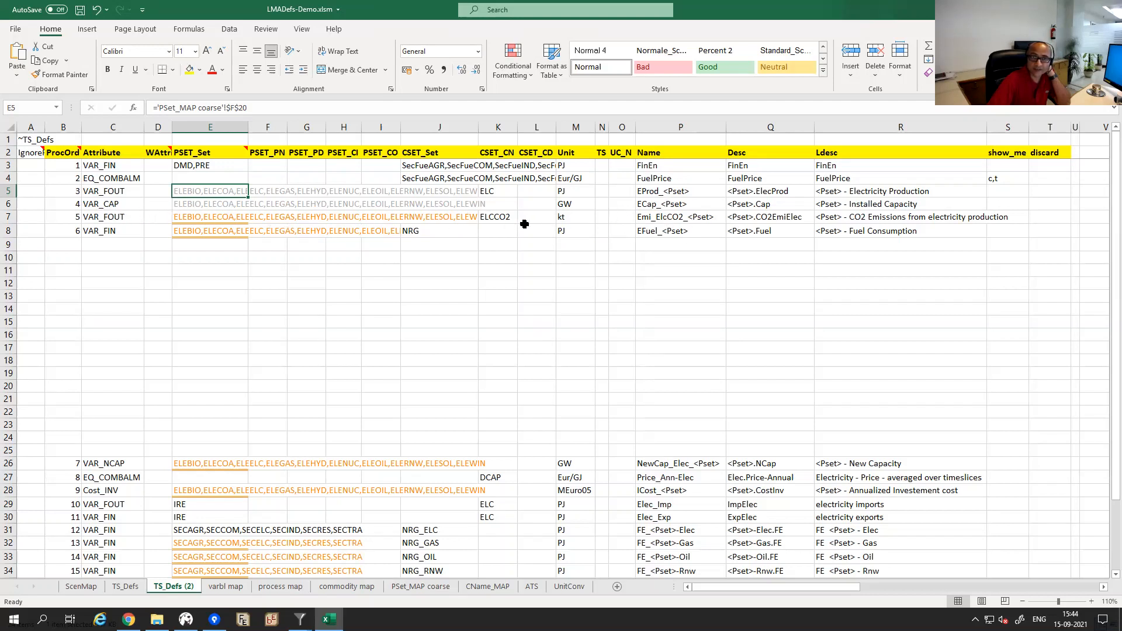
{"action": "left_click", "coordinate": [503, 219]}
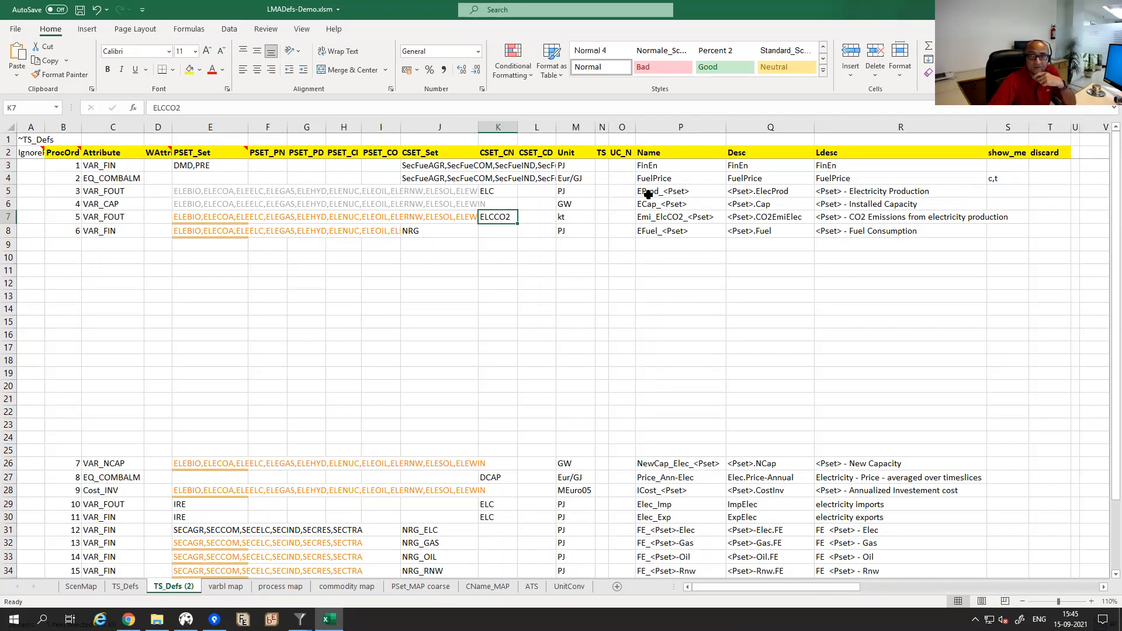
{"action": "left_click", "coordinate": [235, 296]}
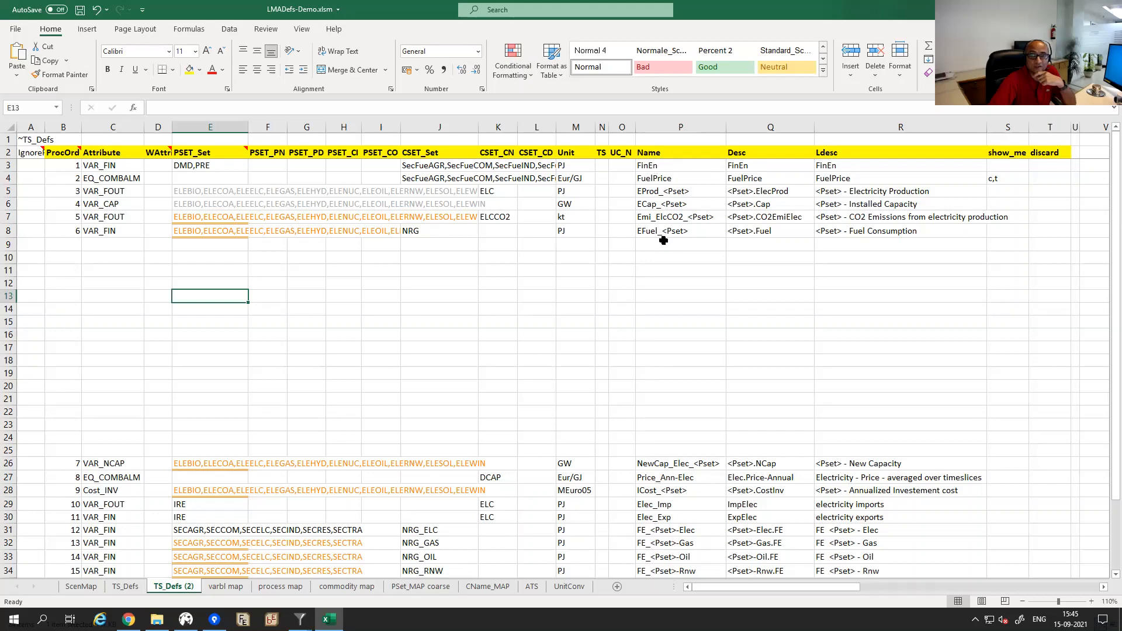
{"action": "left_click", "coordinate": [572, 276]}
{"action": "key", "text": "alt+F4"}
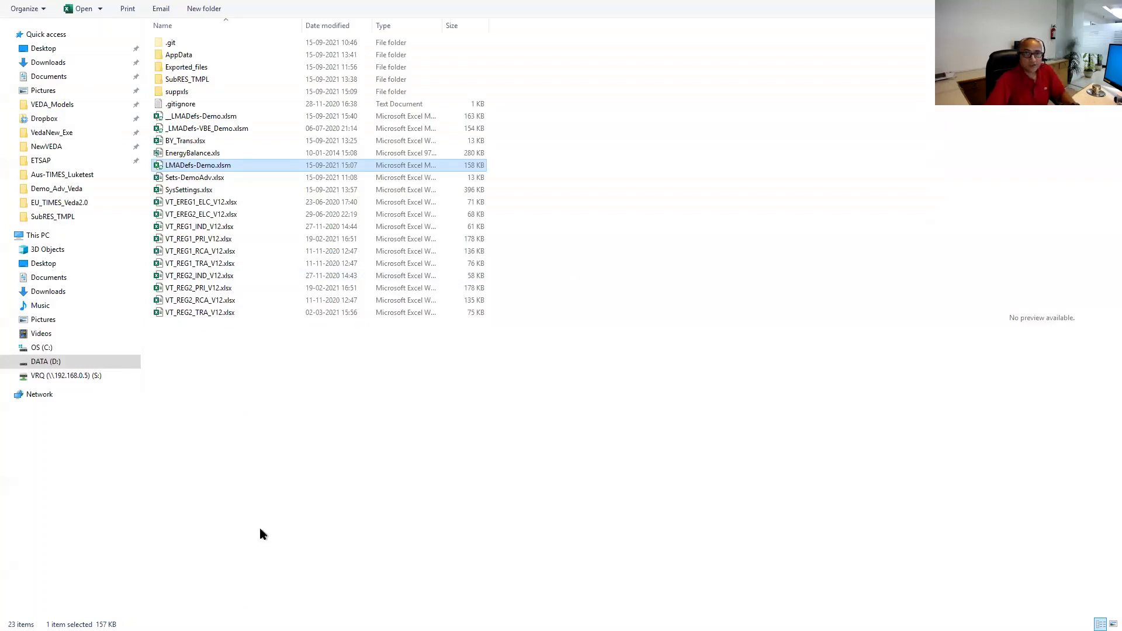
Refresh Data in Veda Reports so the filters list 10 regions and 53 varbl entries.
{"action": "key", "text": "alt+Tab"}
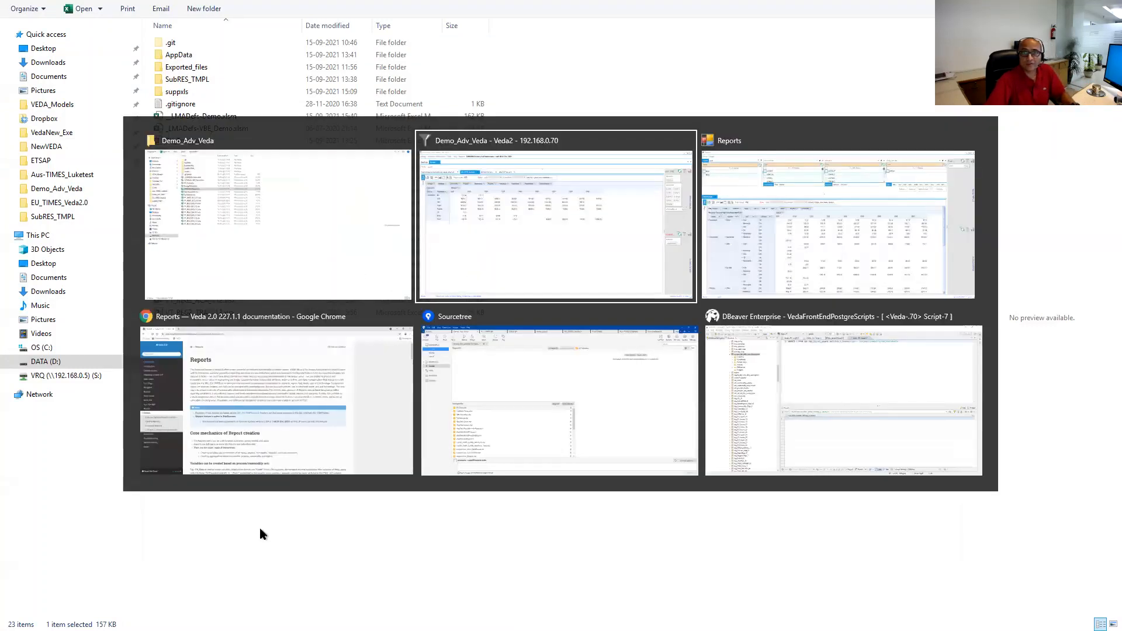
{"action": "key", "text": "alt+Tab"}
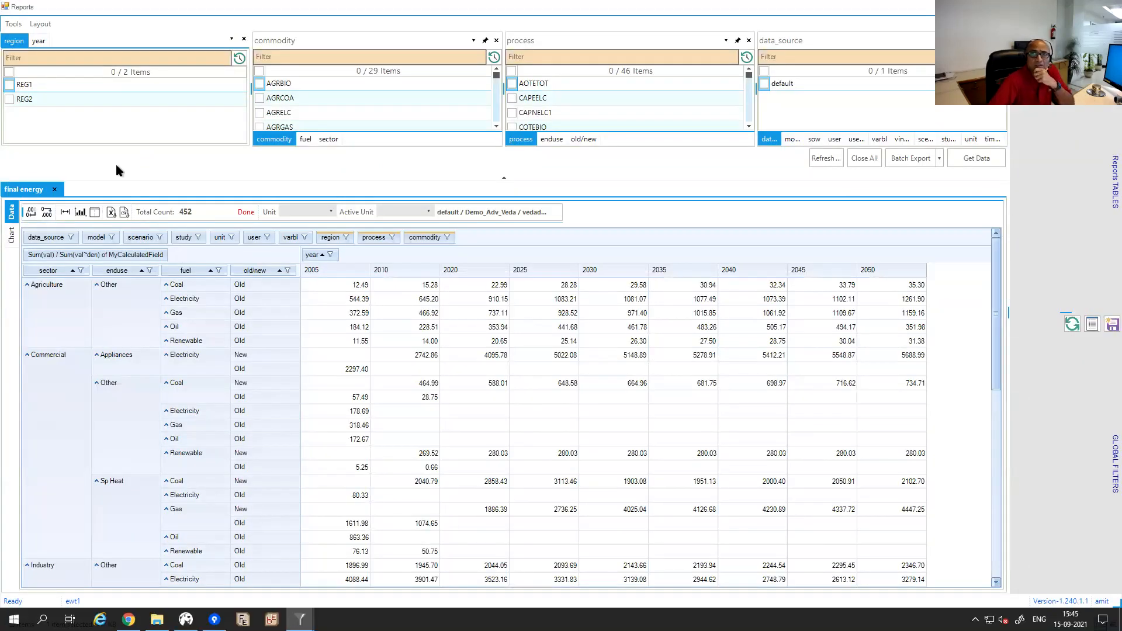
{"action": "left_click", "coordinate": [880, 139]}
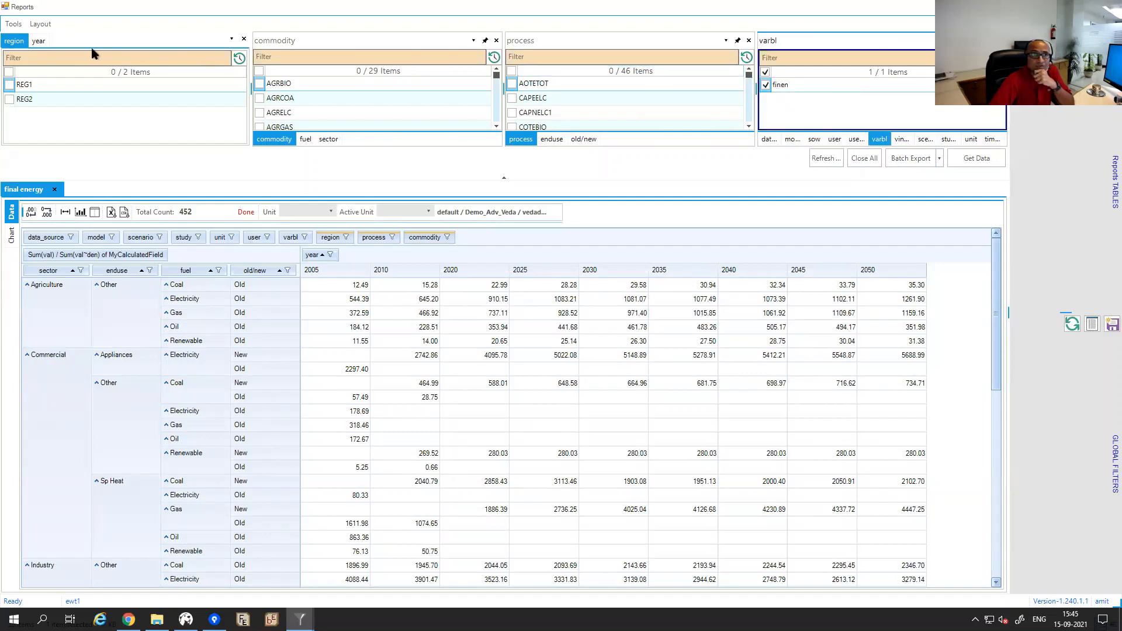
{"action": "left_click", "coordinate": [13, 25]}
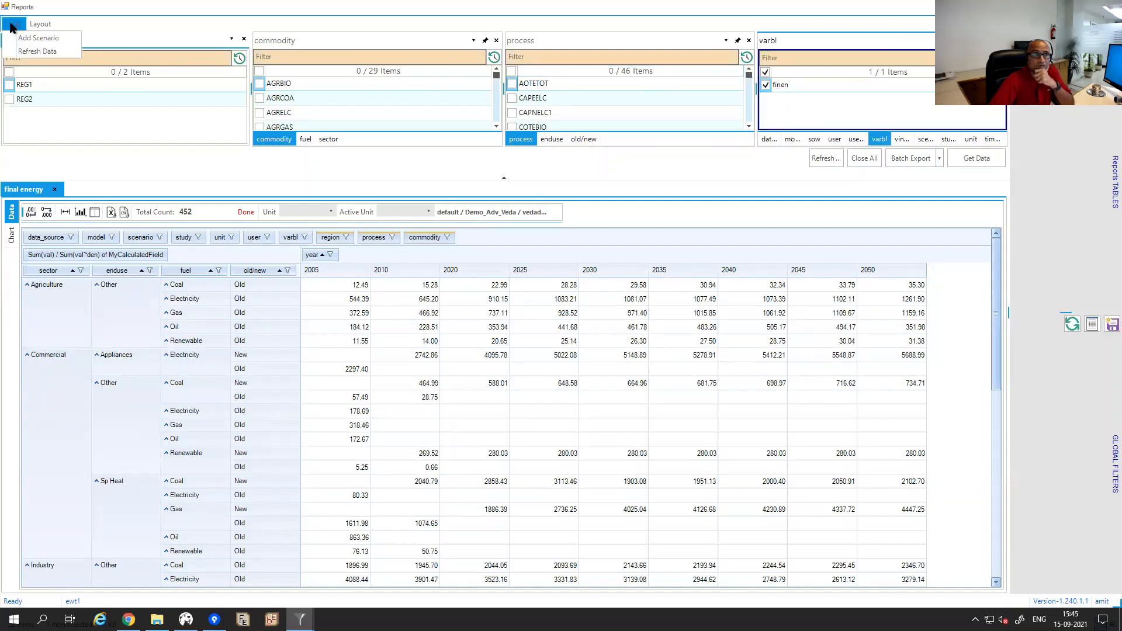
{"action": "left_click", "coordinate": [38, 51]}
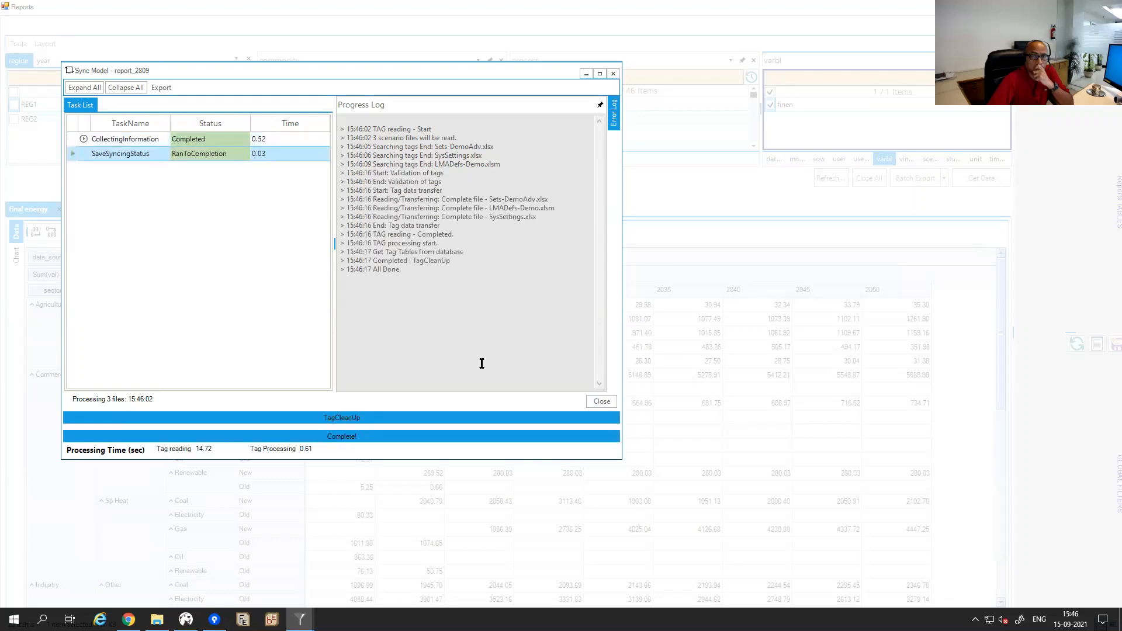
{"action": "left_click", "coordinate": [601, 403]}
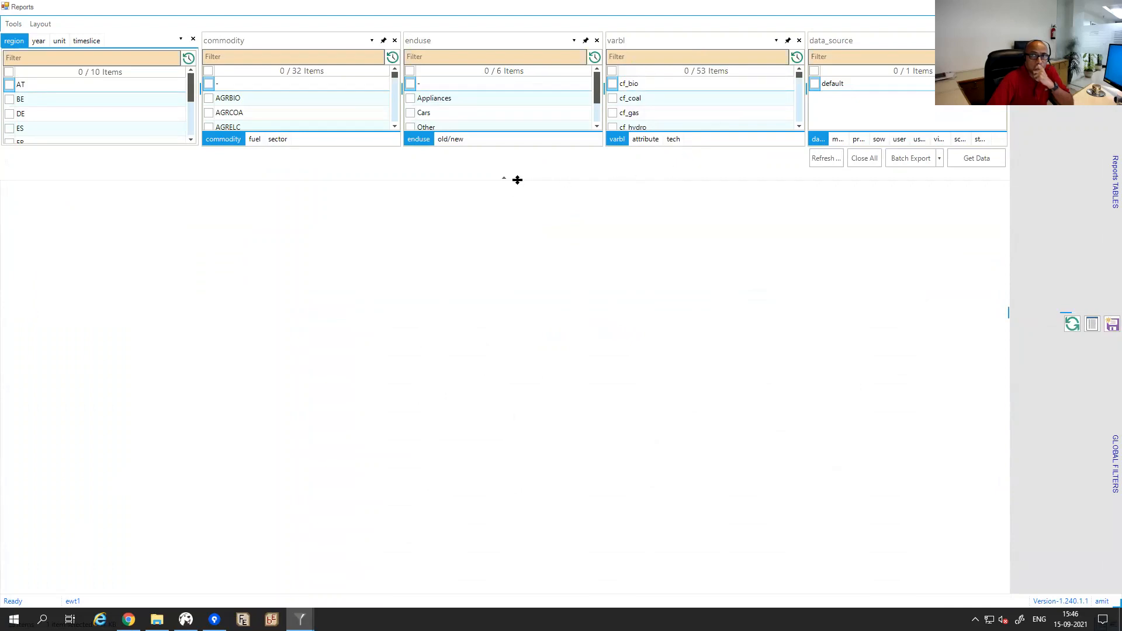
Enlarge the filter lists by dragging the splitters down to show more entries.
{"action": "left_click_drag", "start_coordinate": [514, 178], "coordinate": [503, 382]}
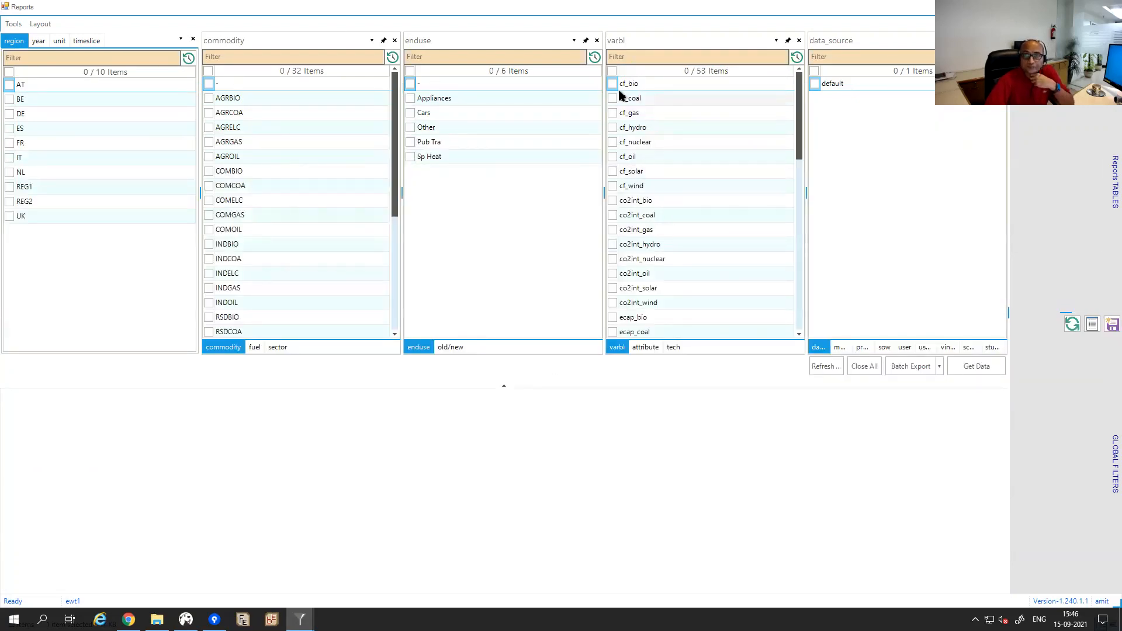
{"action": "left_click_drag", "start_coordinate": [801, 119], "coordinate": [792, 316]}
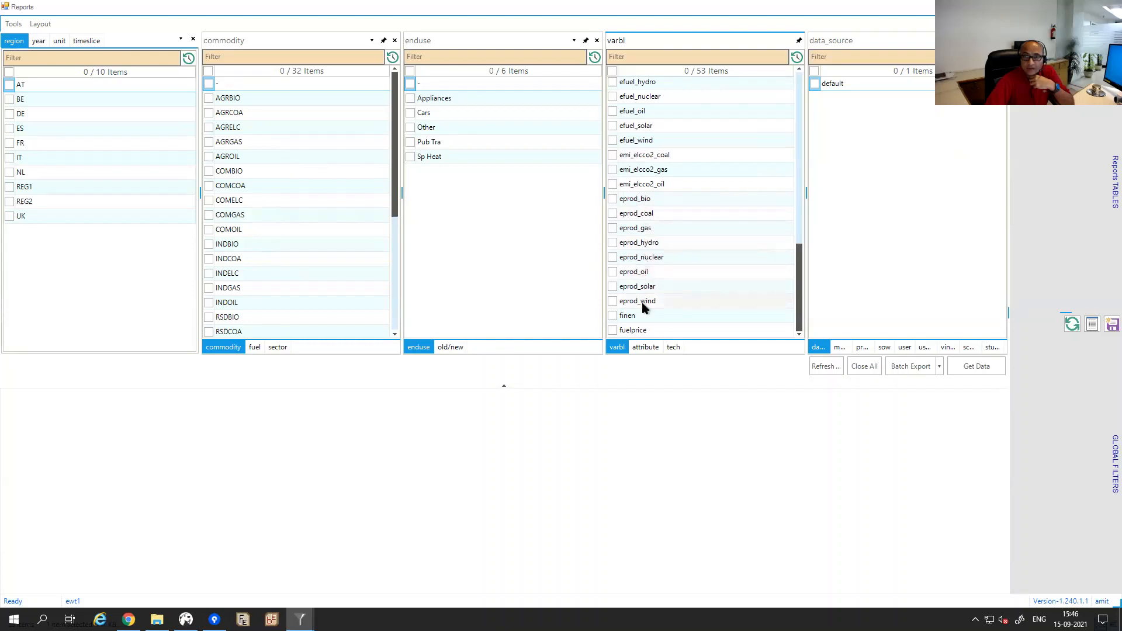
{"action": "scroll", "coordinate": [798, 246], "scroll_direction": "up", "scroll_amount": 5}
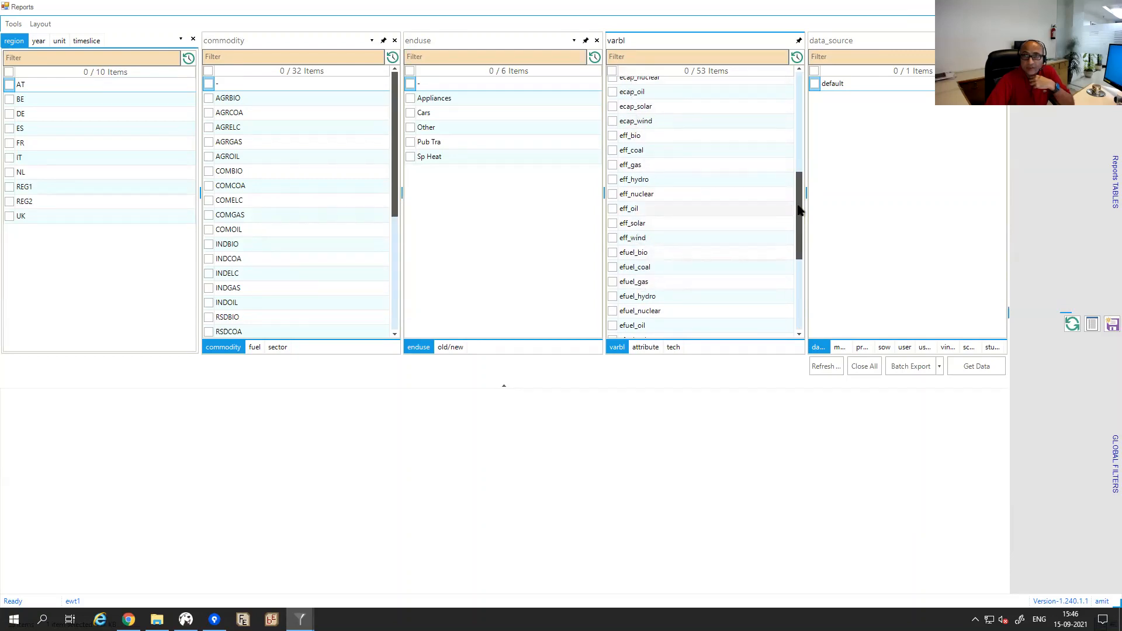
{"action": "left_click_drag", "start_coordinate": [800, 208], "coordinate": [804, 103]}
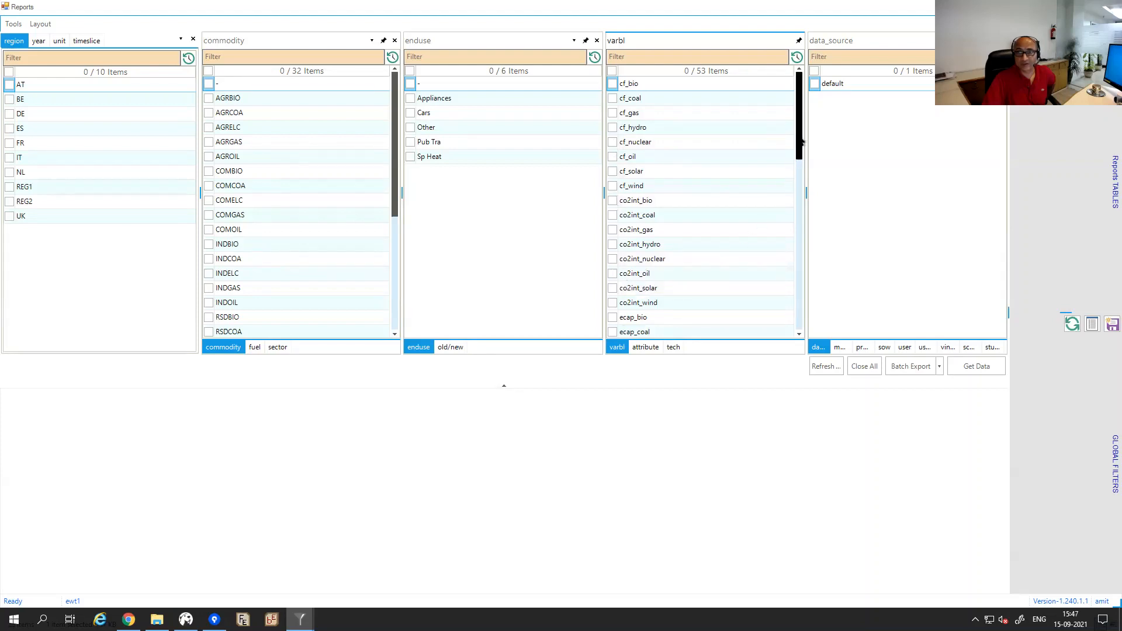
{"action": "left_click_drag", "start_coordinate": [802, 142], "coordinate": [785, 317]}
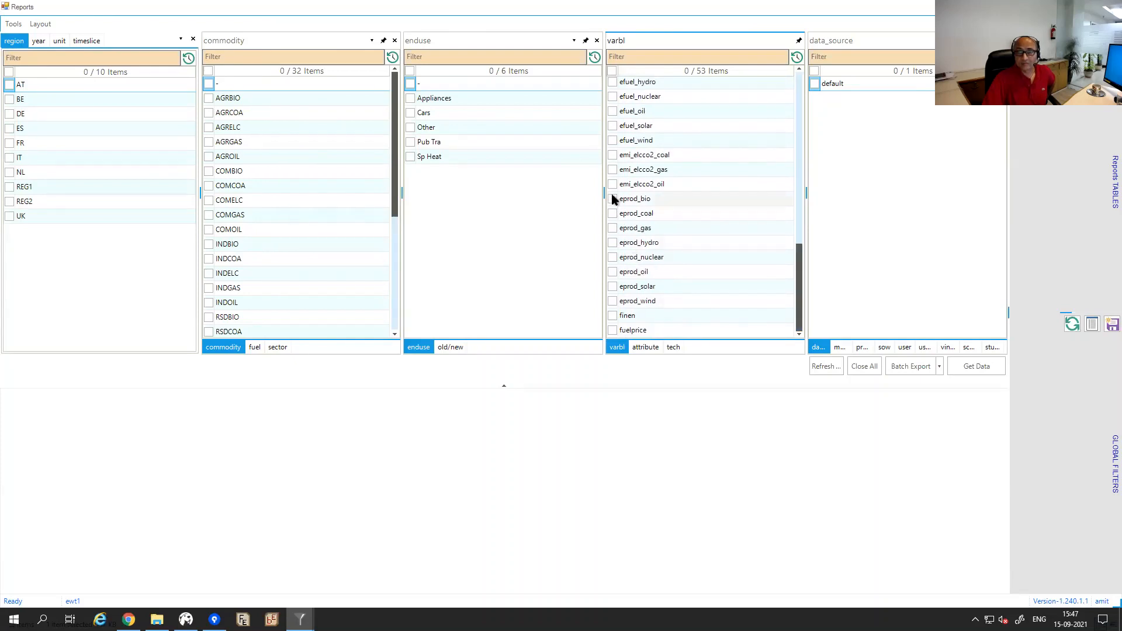
Filter varbl by 'epro' and tick all eight eprod_ variables.
{"action": "left_click", "coordinate": [640, 57]}
{"action": "type", "text": "epro"}
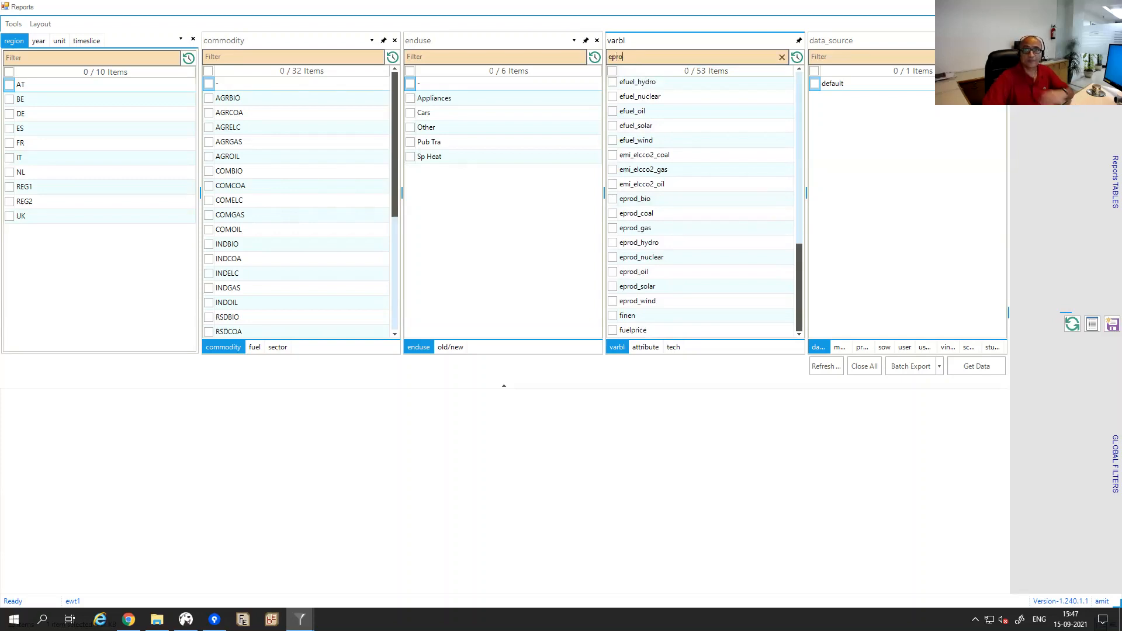
{"action": "left_click", "coordinate": [614, 71]}
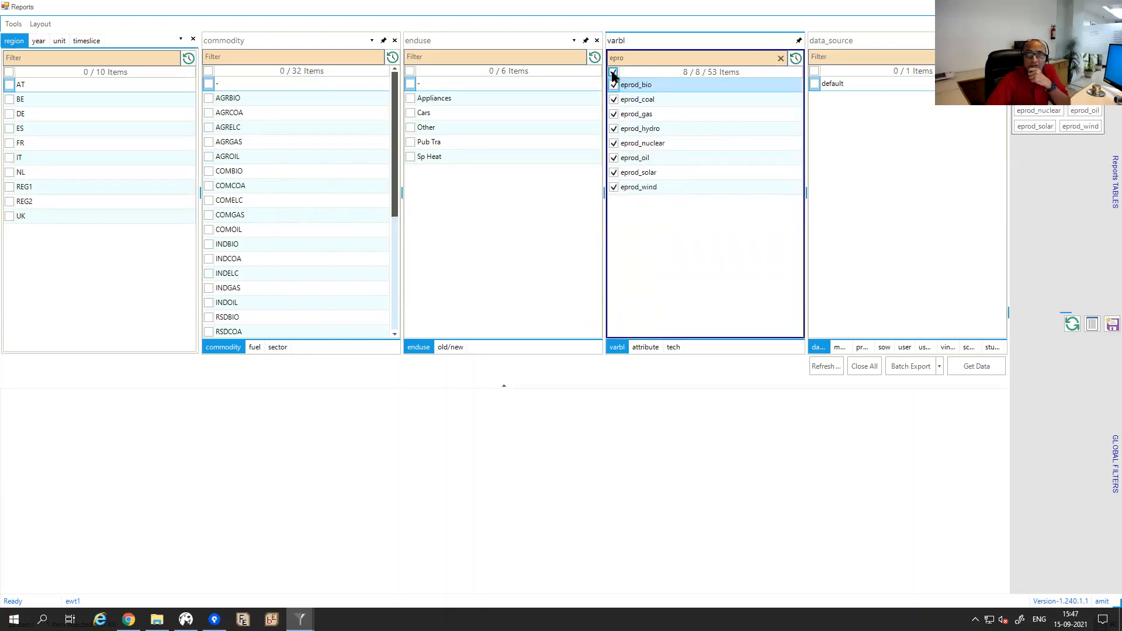
Fetch the eprod_ data (381 records) and pivot it by varbl and year, removing tech, region and old/new.
{"action": "left_click", "coordinate": [969, 367]}
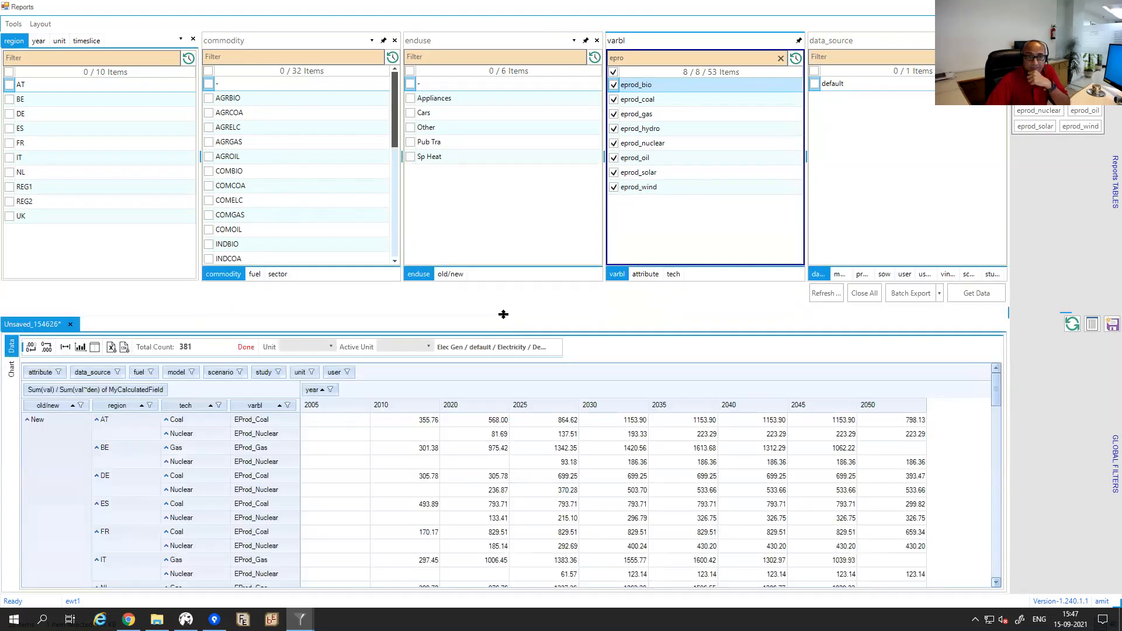
{"action": "left_click_drag", "start_coordinate": [503, 314], "coordinate": [504, 268]}
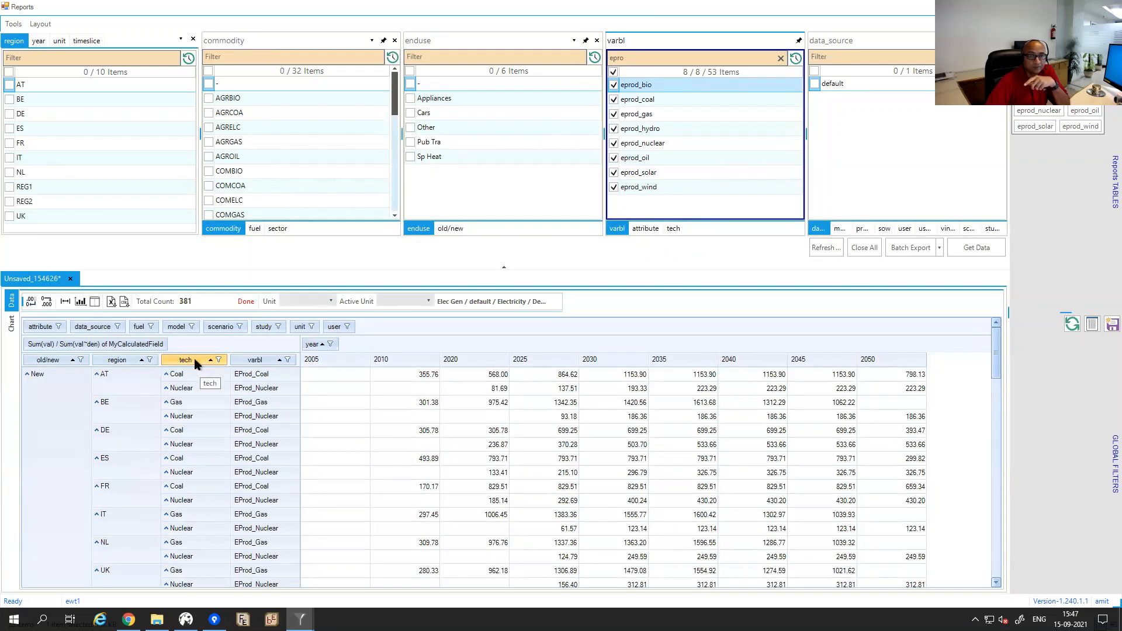
{"action": "left_click_drag", "start_coordinate": [196, 364], "coordinate": [216, 332]}
{"action": "left_click_drag", "start_coordinate": [106, 363], "coordinate": [173, 328]}
{"action": "left_click_drag", "start_coordinate": [48, 363], "coordinate": [83, 330]}
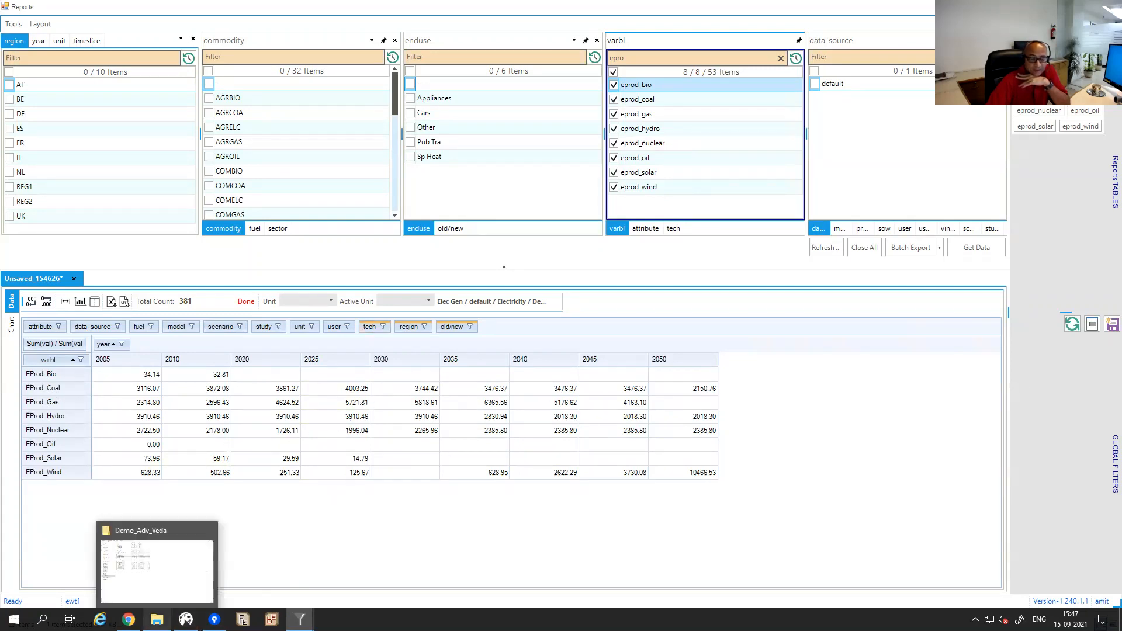
{"action": "left_click", "coordinate": [157, 620]}
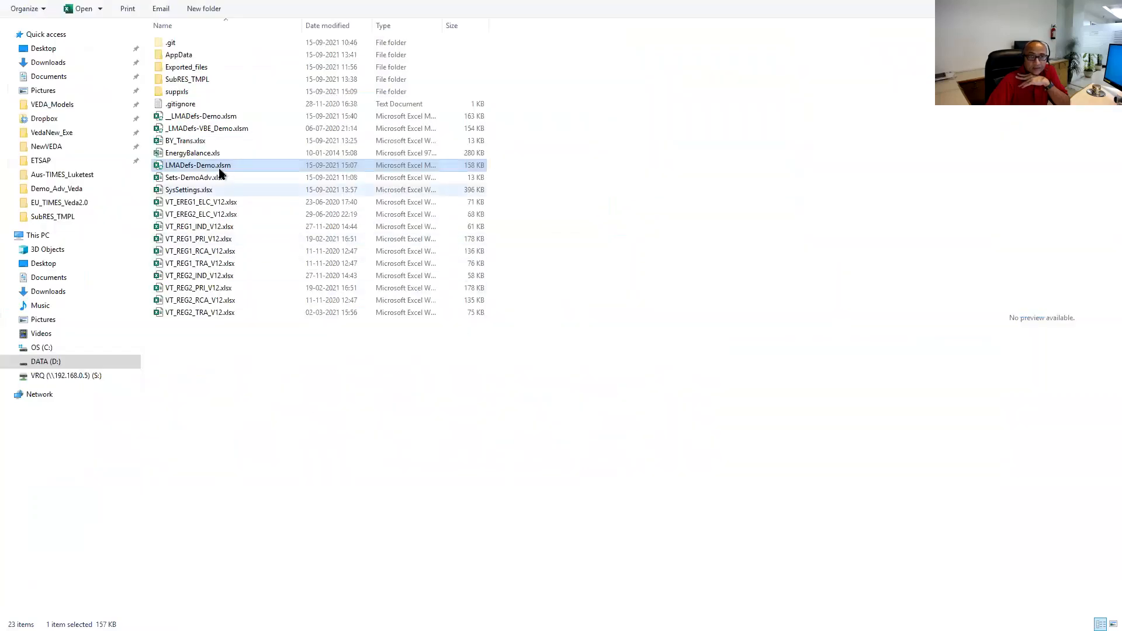
Open LMADefs-Demo.xlsm and review the Tech cells A3:A12 and PSet_MAP coarse descriptions B11:B20.
{"action": "double_click", "coordinate": [196, 168]}
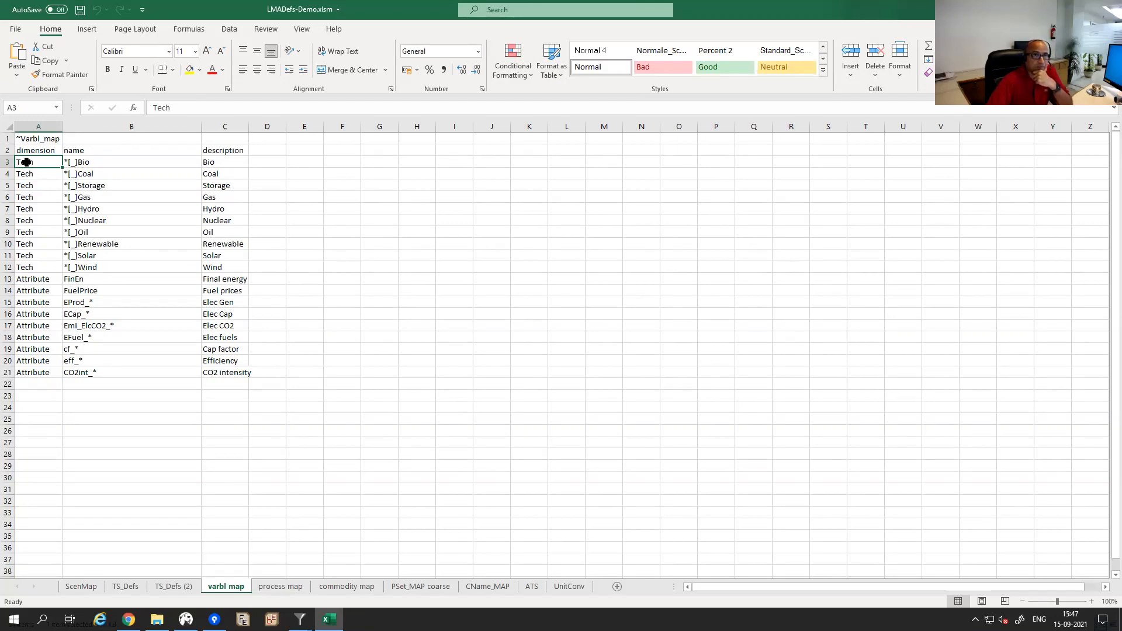
{"action": "left_click_drag", "start_coordinate": [26, 162], "coordinate": [29, 267]}
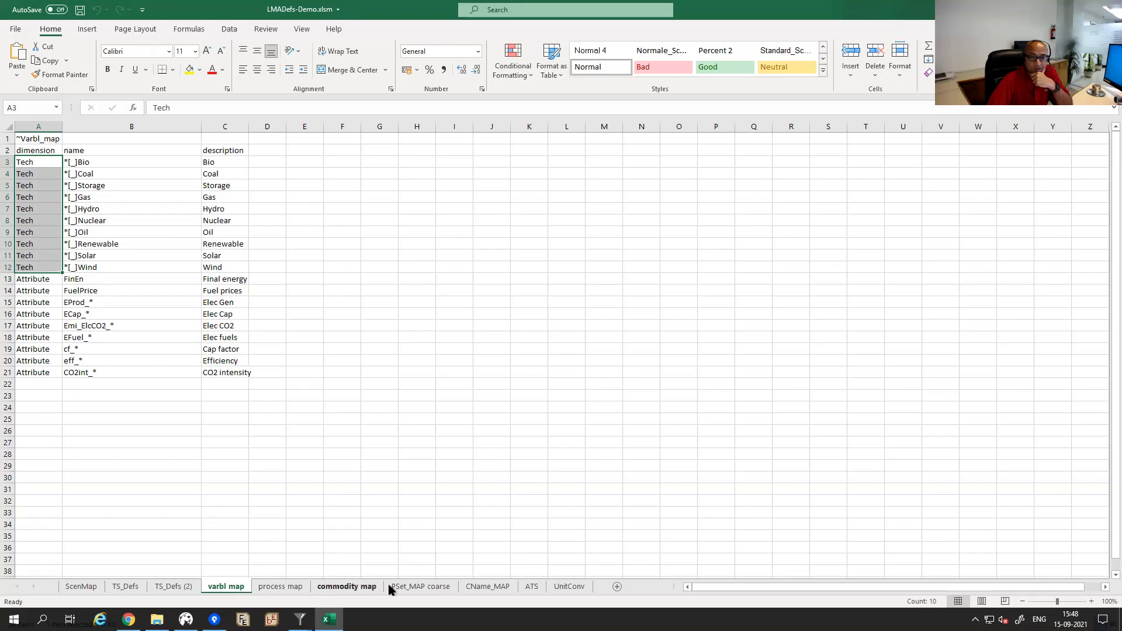
{"action": "left_click", "coordinate": [403, 587]}
{"action": "type", "text": "Bio Coal Storage Gas Hydro Nuclear Oil Renewable Solar Wind"}
{"action": "left_click_drag", "start_coordinate": [131, 260], "coordinate": [132, 363]}
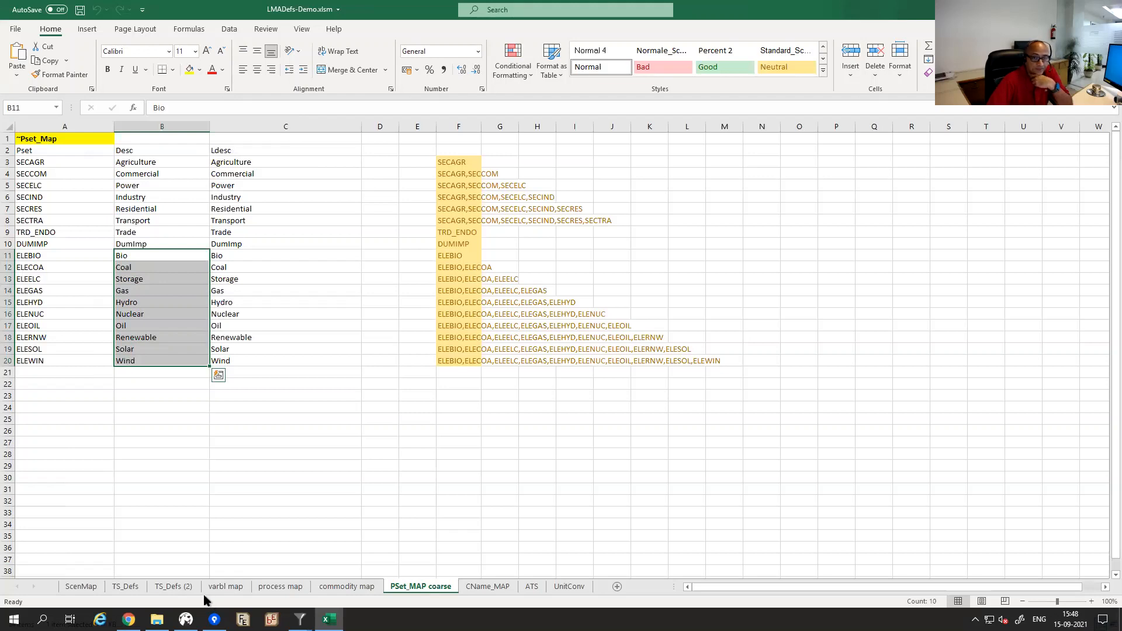
Return to the varbl map, then browse the process map and commodity map sheets.
{"action": "left_click", "coordinate": [226, 586]}
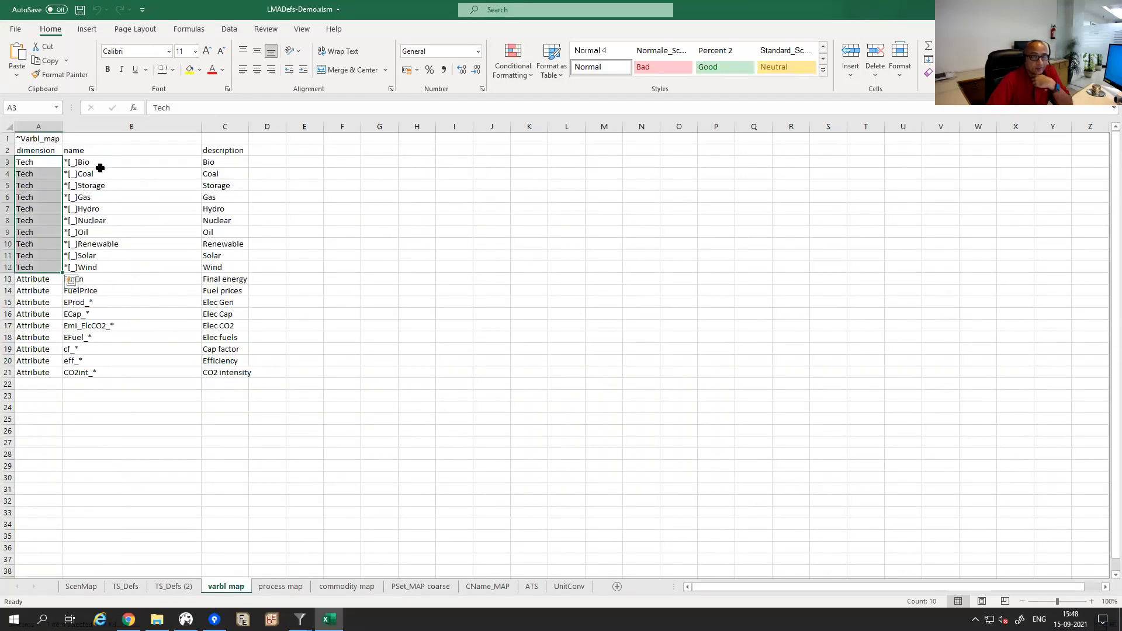
{"action": "left_click", "coordinate": [91, 407]}
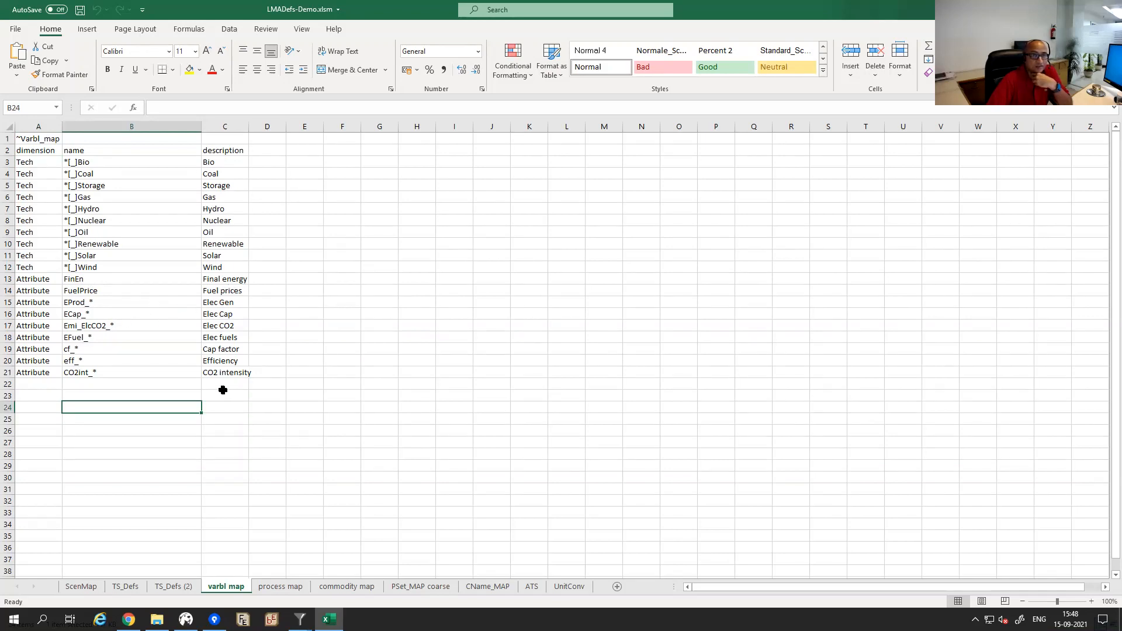
{"action": "left_click", "coordinate": [281, 588]}
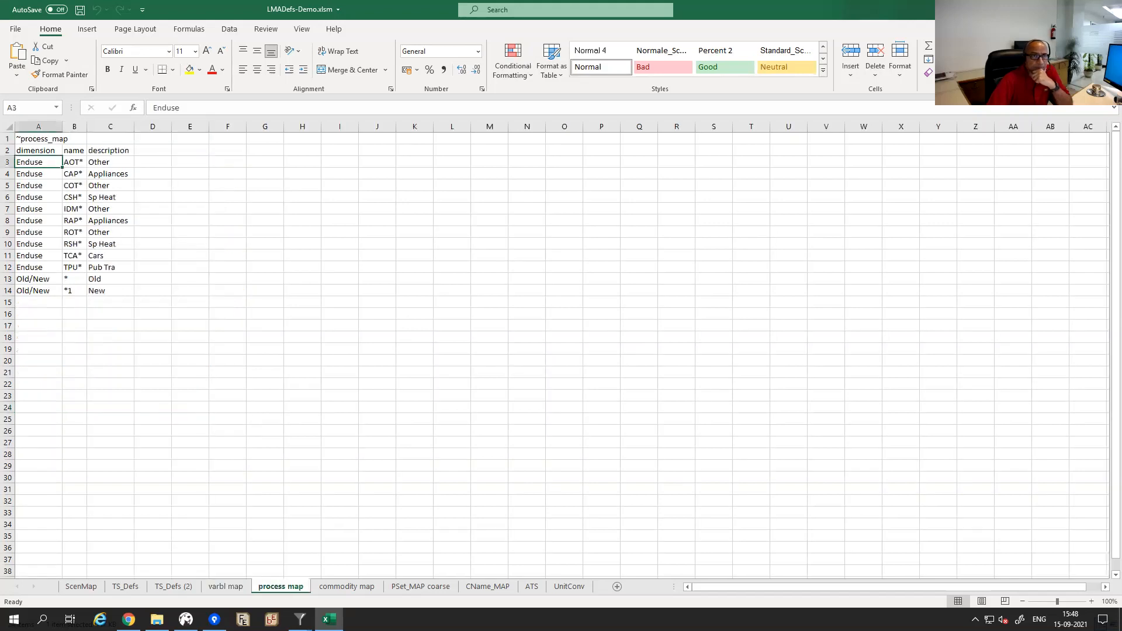
{"action": "left_click", "coordinate": [338, 589]}
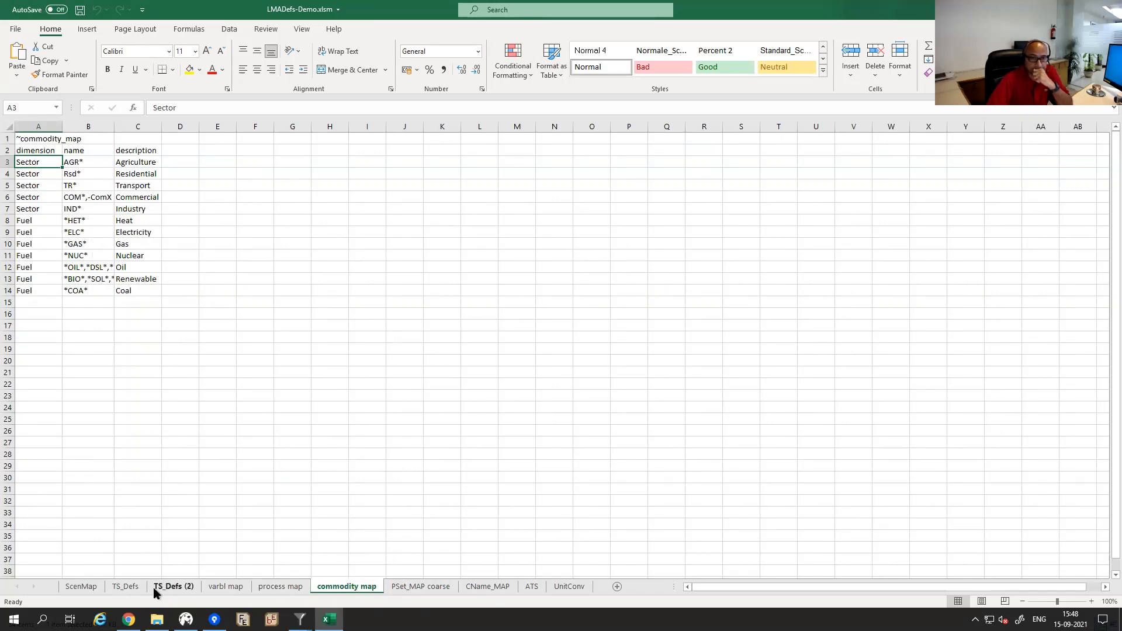
{"action": "left_click", "coordinate": [300, 619]}
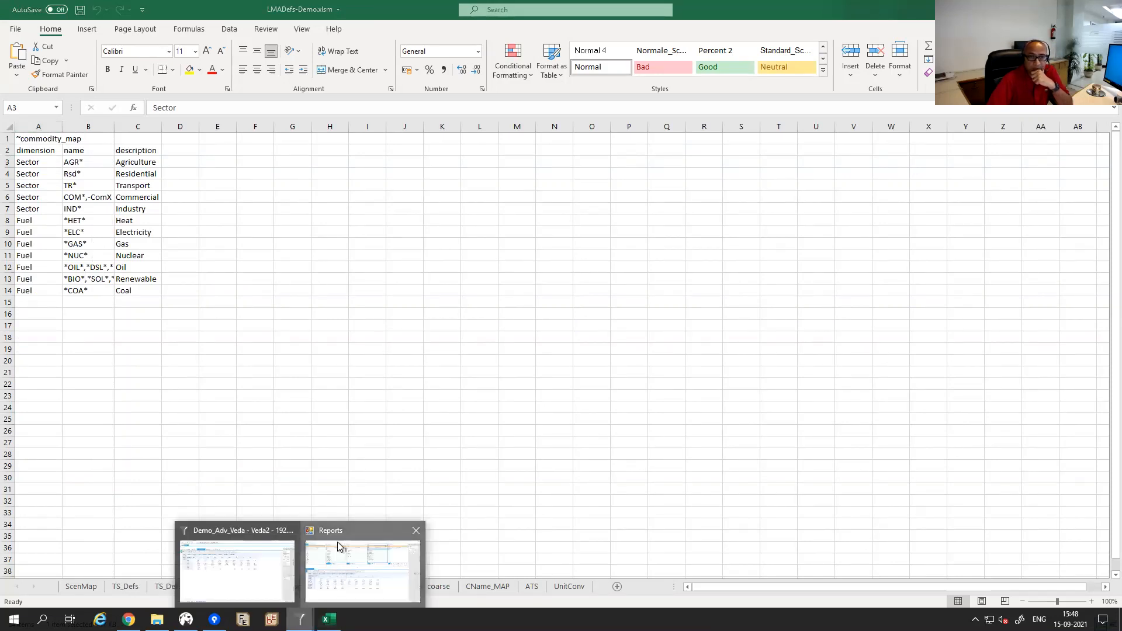
Group the generation table by tech instead of varbl and clear 'epro' from the varbl filter.
{"action": "left_click", "coordinate": [338, 547]}
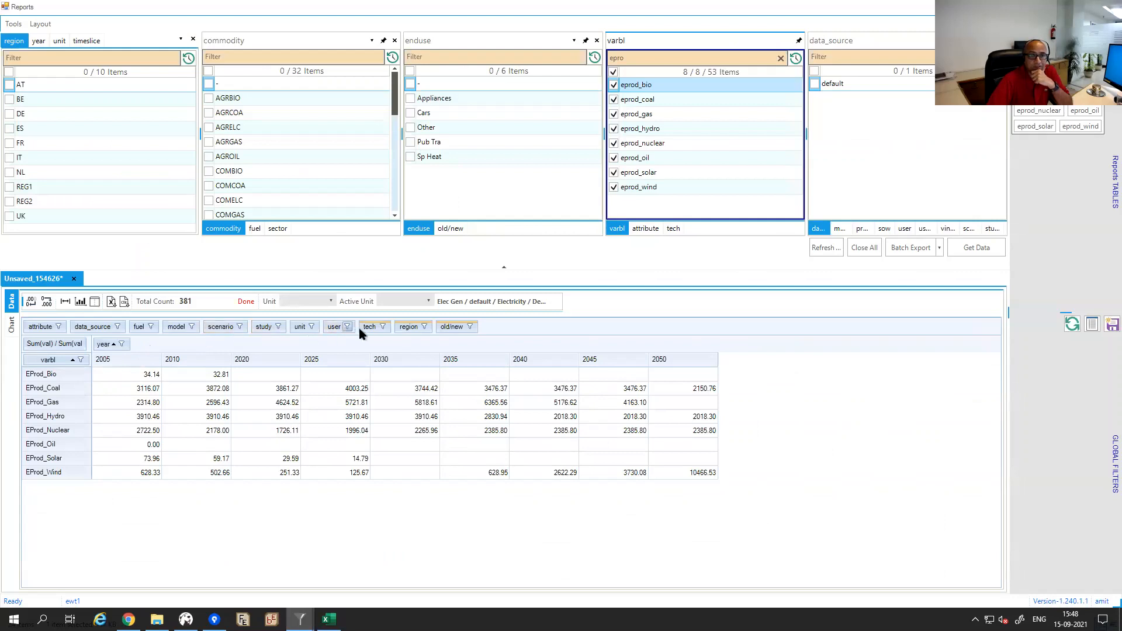
{"action": "left_click_drag", "start_coordinate": [363, 328], "coordinate": [143, 328]}
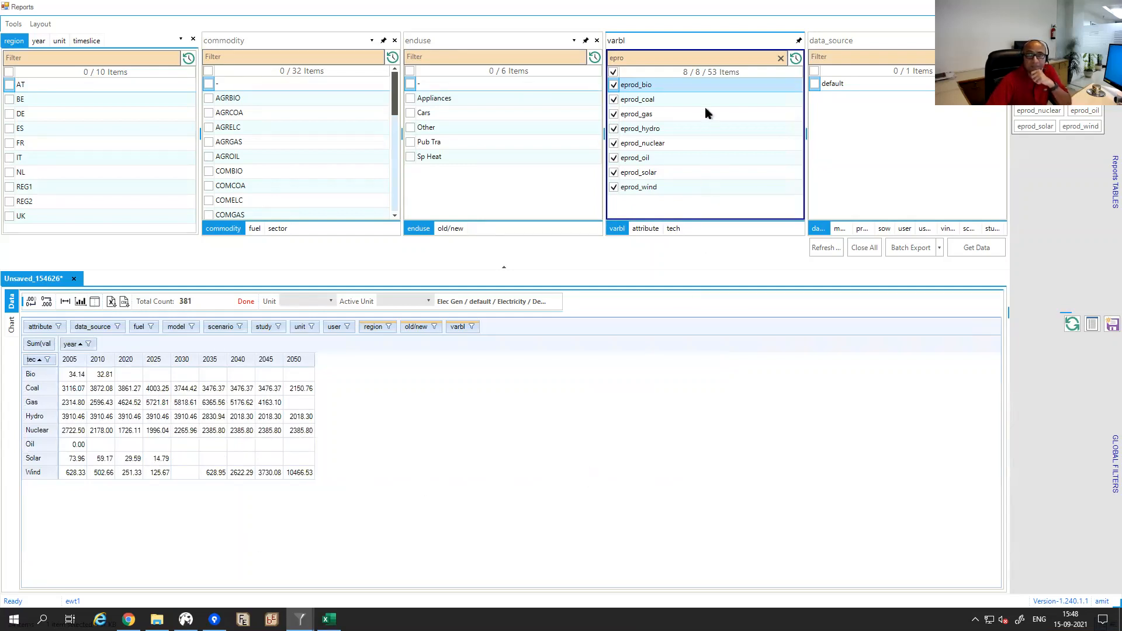
{"action": "left_click", "coordinate": [781, 58]}
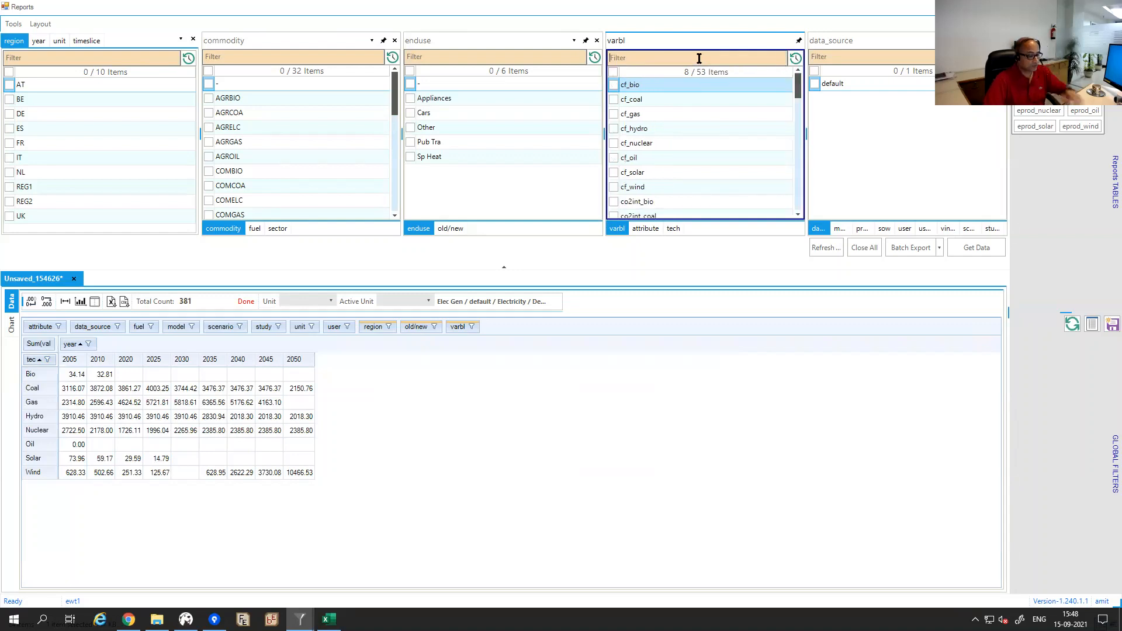
Filter varbl to 'cf', select all eight cf_ variables, and fetch the capacity-factor data.
{"action": "type", "text": "cf"}
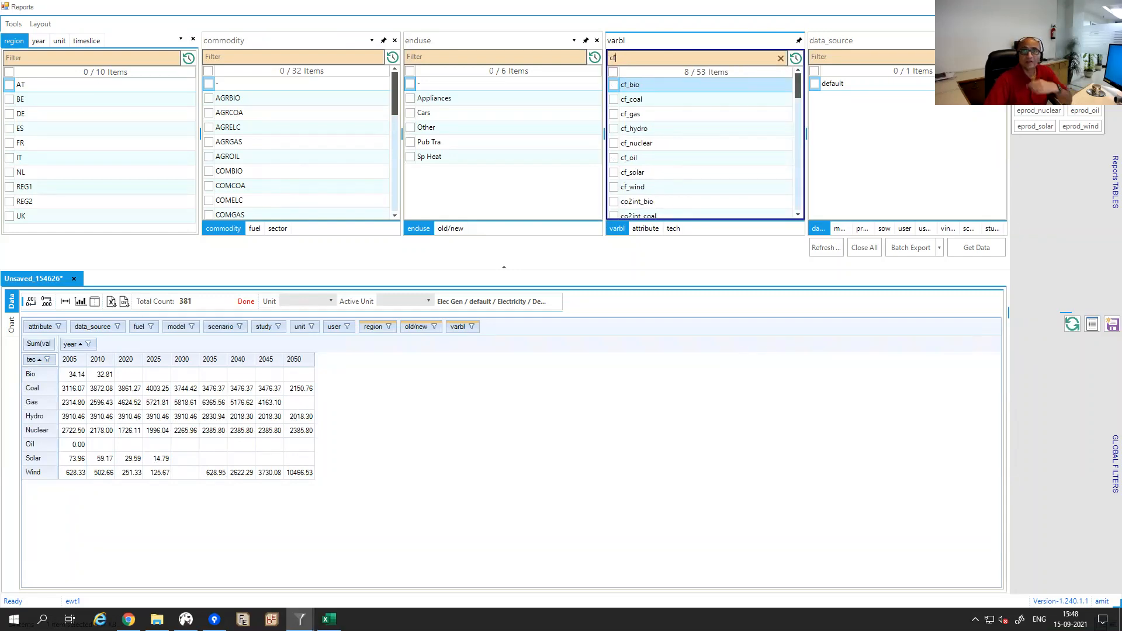
{"action": "left_click", "coordinate": [613, 72]}
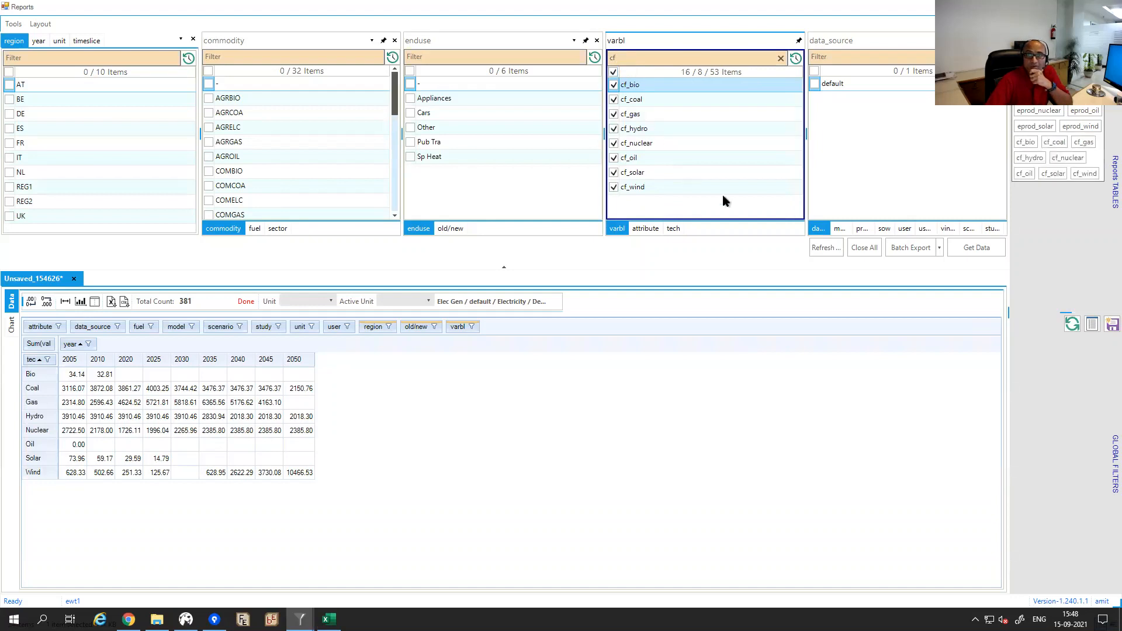
{"action": "left_click", "coordinate": [963, 252]}
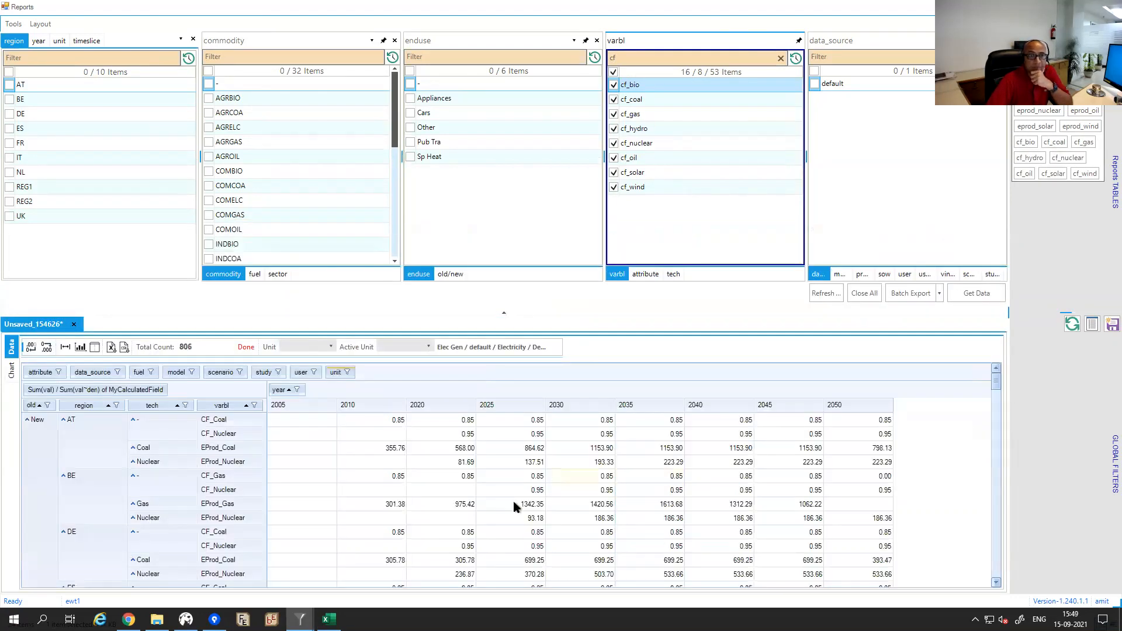
{"action": "mouse_move", "coordinate": [300, 501]}
{"action": "left_click", "coordinate": [796, 58]}
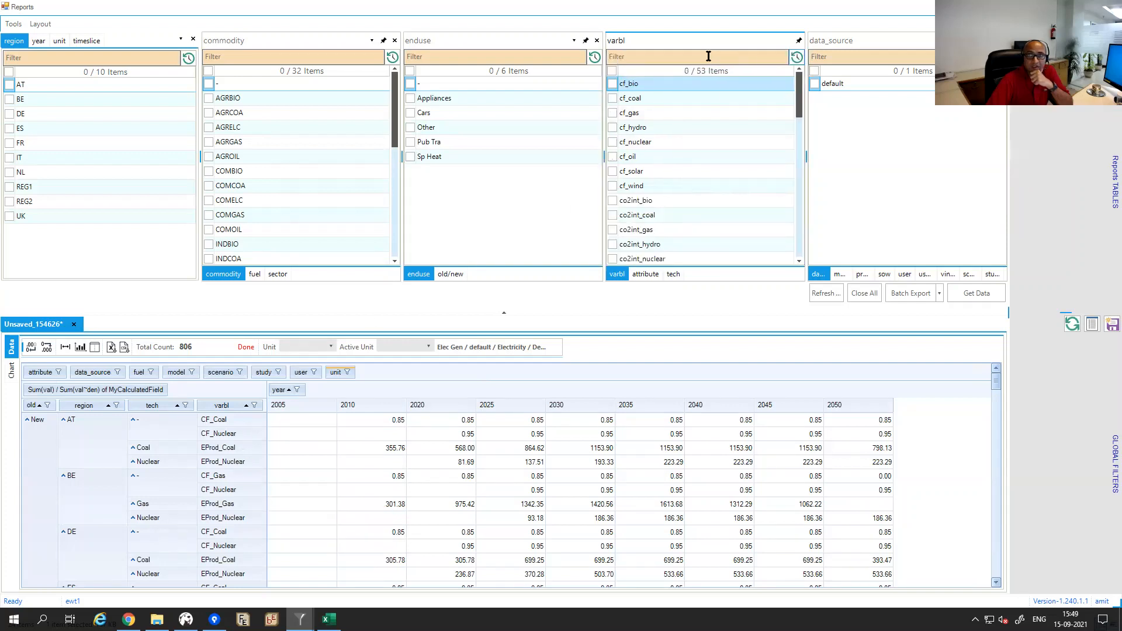
{"action": "key", "text": "BackSpace"}
{"action": "type", "text": "f"}
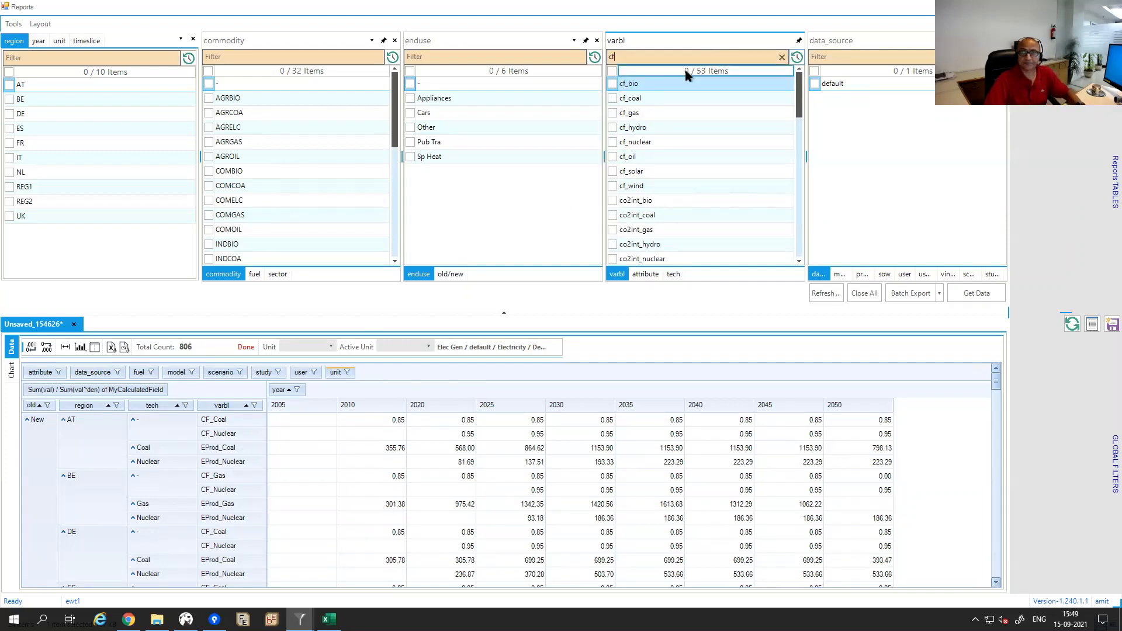
{"action": "left_click", "coordinate": [613, 72]}
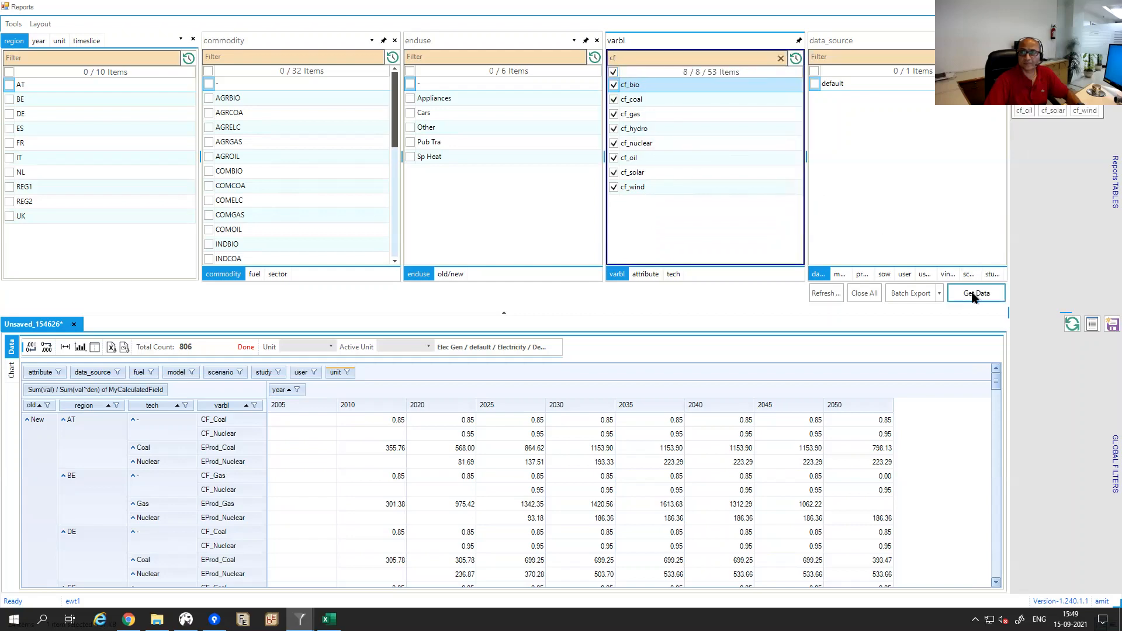
{"action": "left_click", "coordinate": [973, 295]}
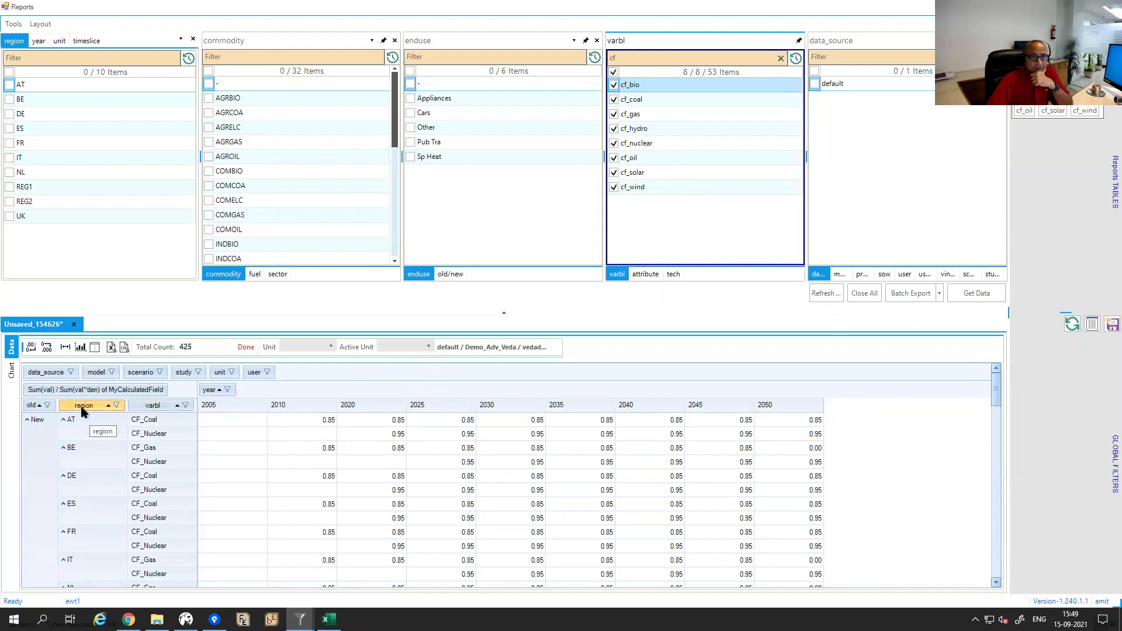
Pivot capacity factors by varbl (CF_Bio–CF_Wind) across 2005–2050, moving old/new and region to filters with best-fit columns.
{"action": "left_click_drag", "start_coordinate": [151, 409], "coordinate": [234, 372]}
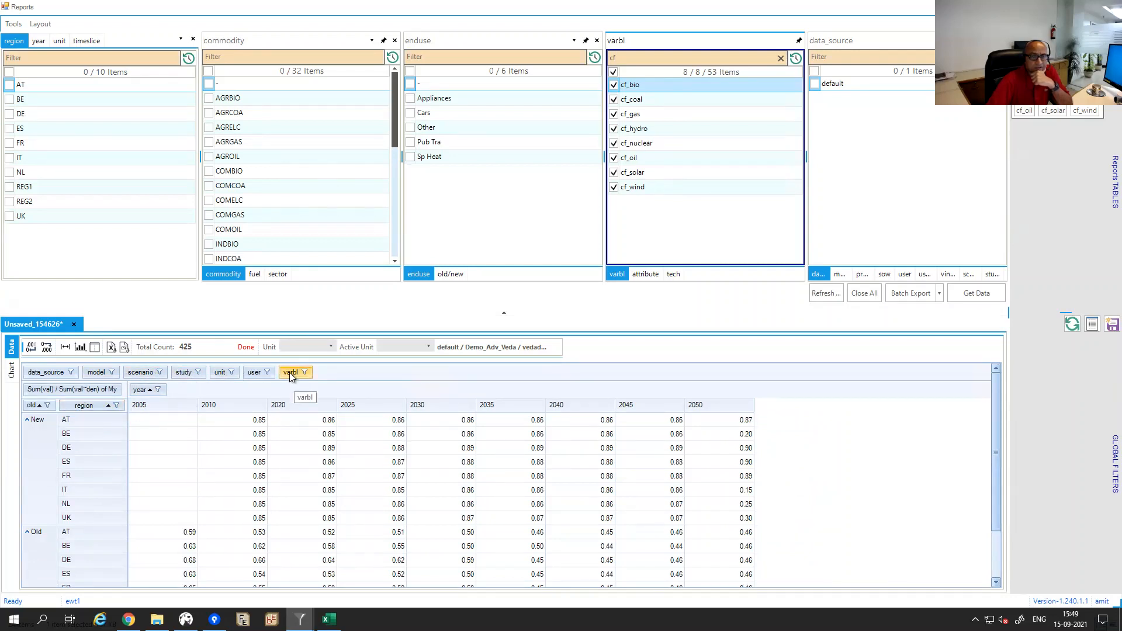
{"action": "mouse_move", "coordinate": [289, 373]}
{"action": "left_mouse_down"}
{"action": "mouse_move", "coordinate": [89, 410]}
{"action": "mouse_move", "coordinate": [178, 409]}
{"action": "mouse_move", "coordinate": [130, 420]}
{"action": "left_mouse_up"}
{"action": "left_click_drag", "start_coordinate": [32, 411], "coordinate": [73, 374]}
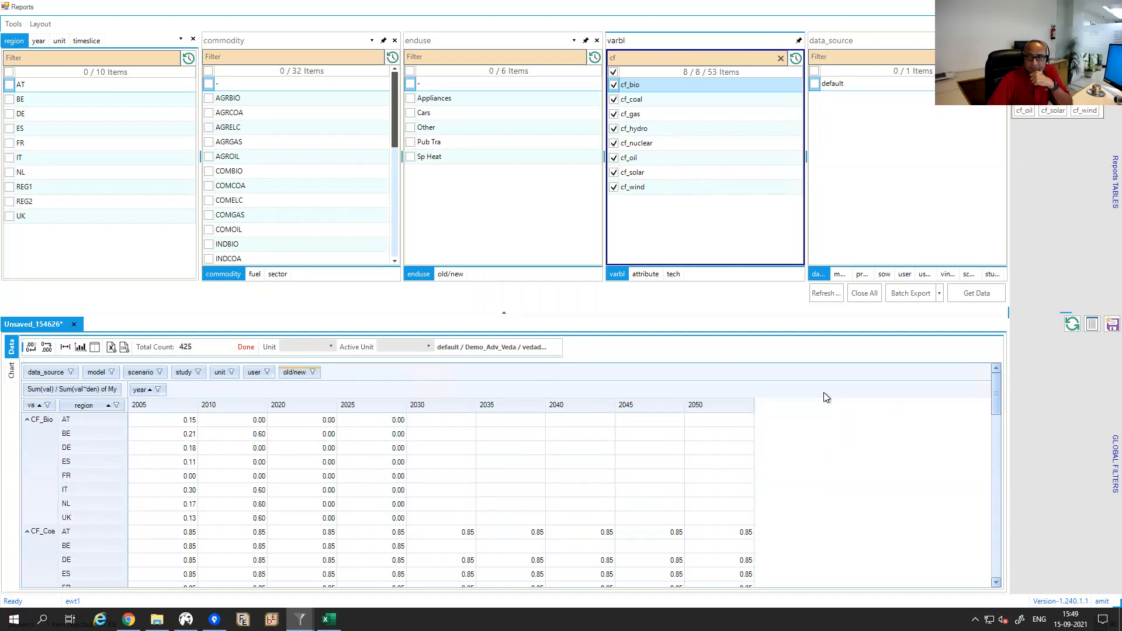
{"action": "left_click", "coordinate": [502, 311]}
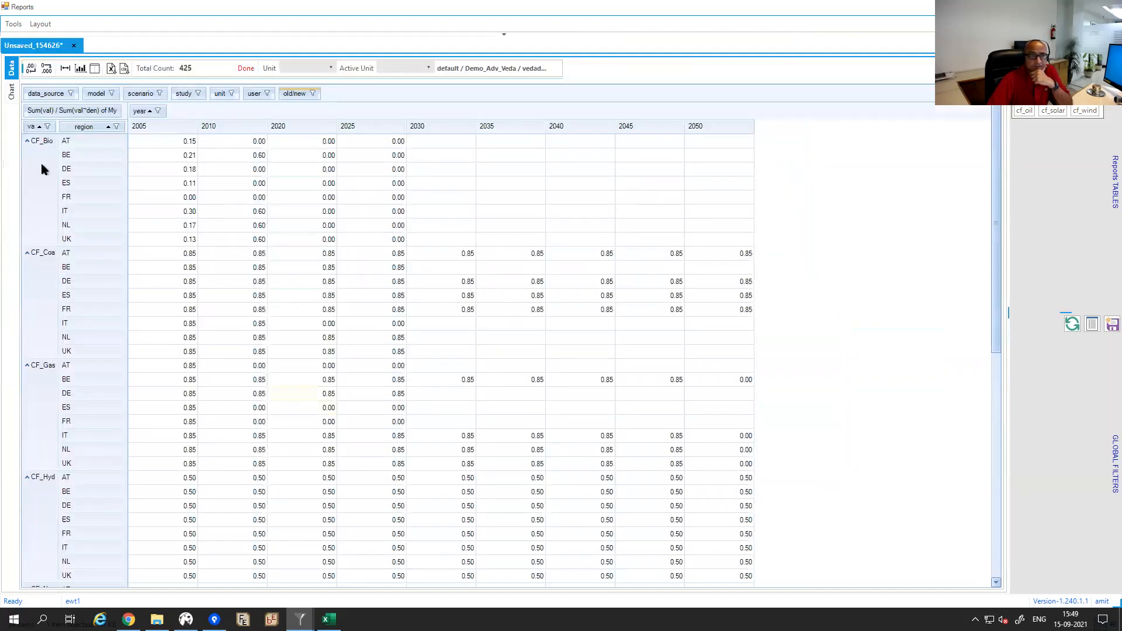
{"action": "left_click", "coordinate": [65, 69]}
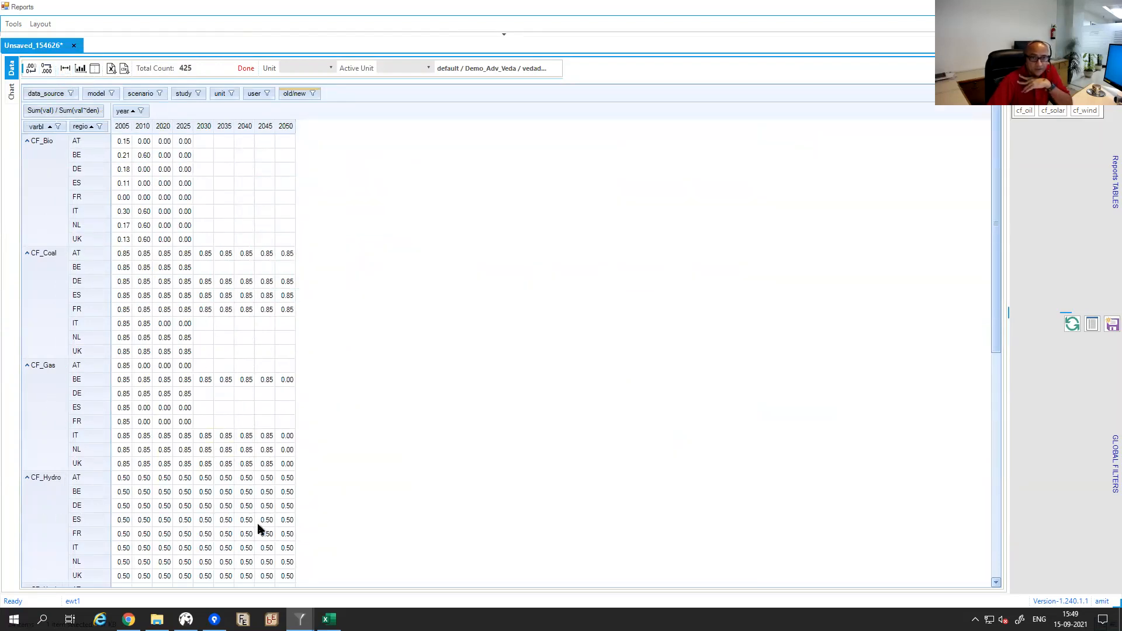
{"action": "left_click_drag", "start_coordinate": [85, 127], "coordinate": [139, 94]}
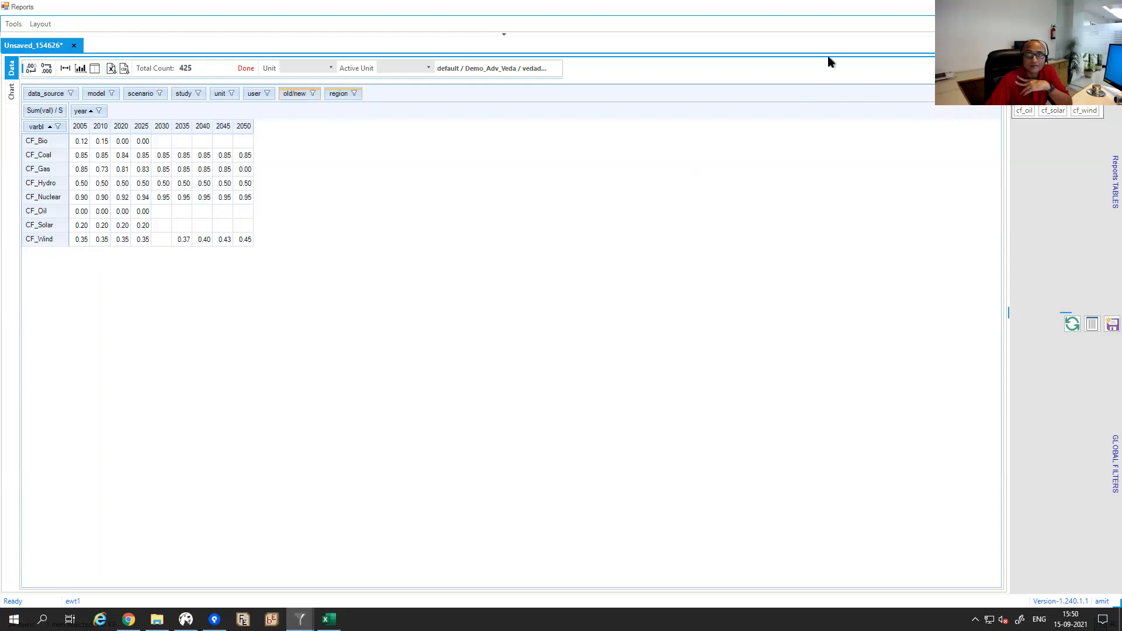
{"action": "left_click", "coordinate": [501, 35]}
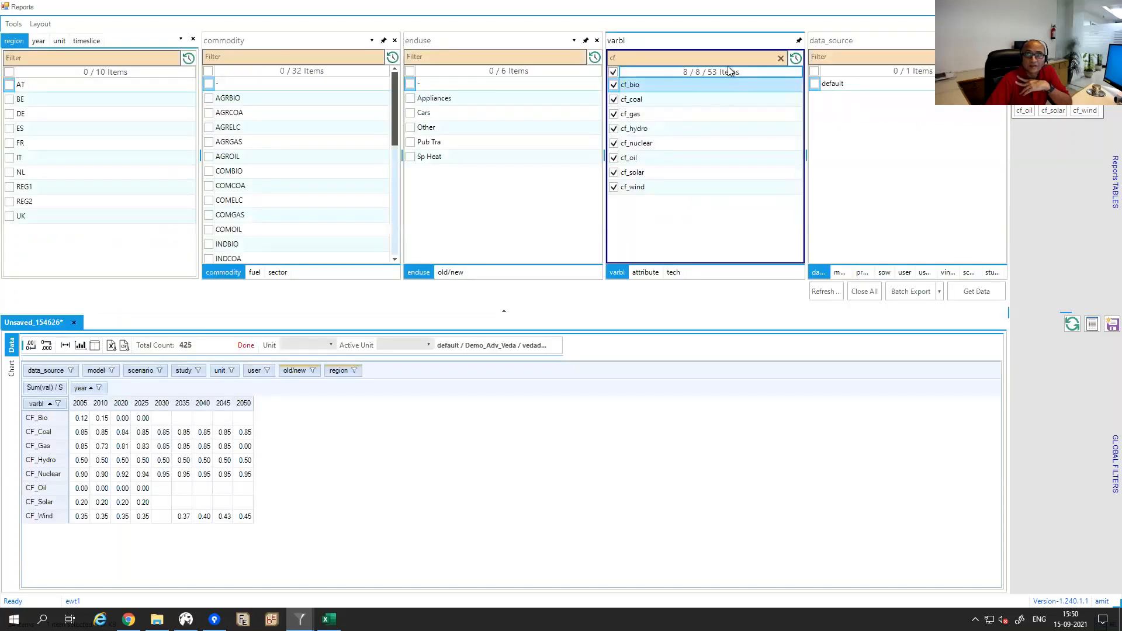
Replace the cf filter with 'co2i' and fetch data for all eight co2int variables.
{"action": "left_click", "coordinate": [781, 57]}
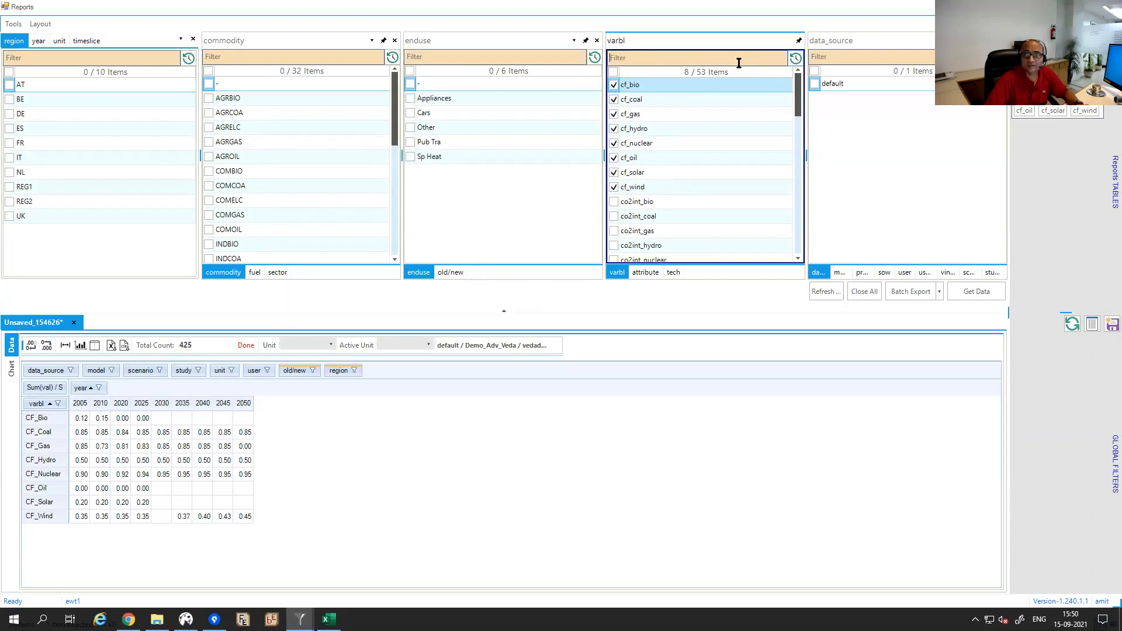
{"action": "left_click", "coordinate": [794, 58]}
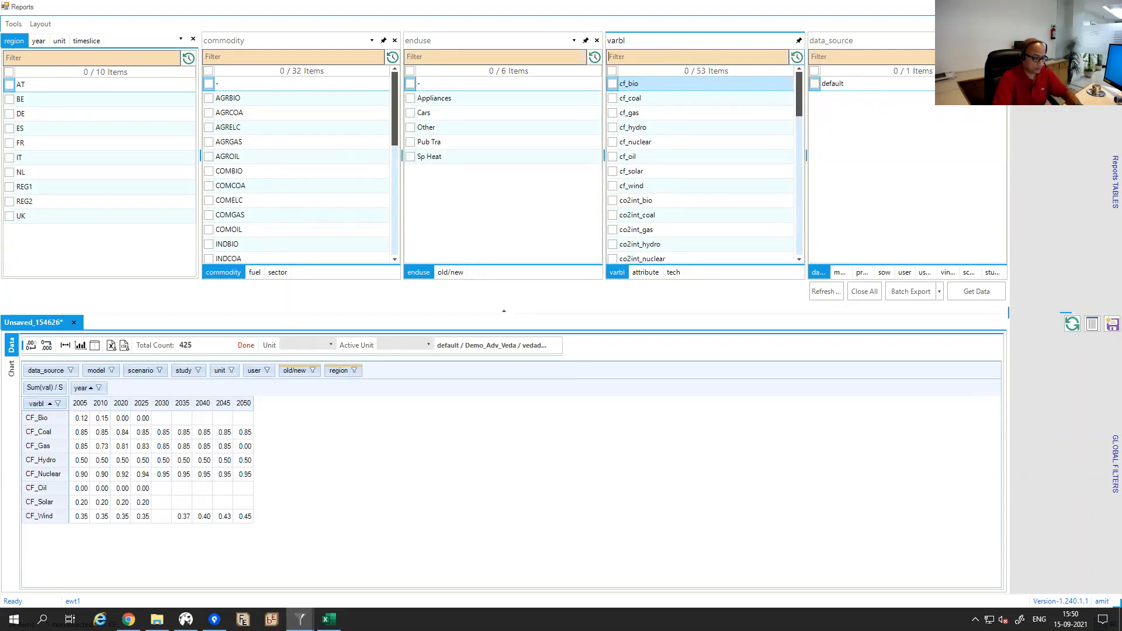
{"action": "left_click", "coordinate": [667, 56]}
{"action": "type", "text": "co2"}
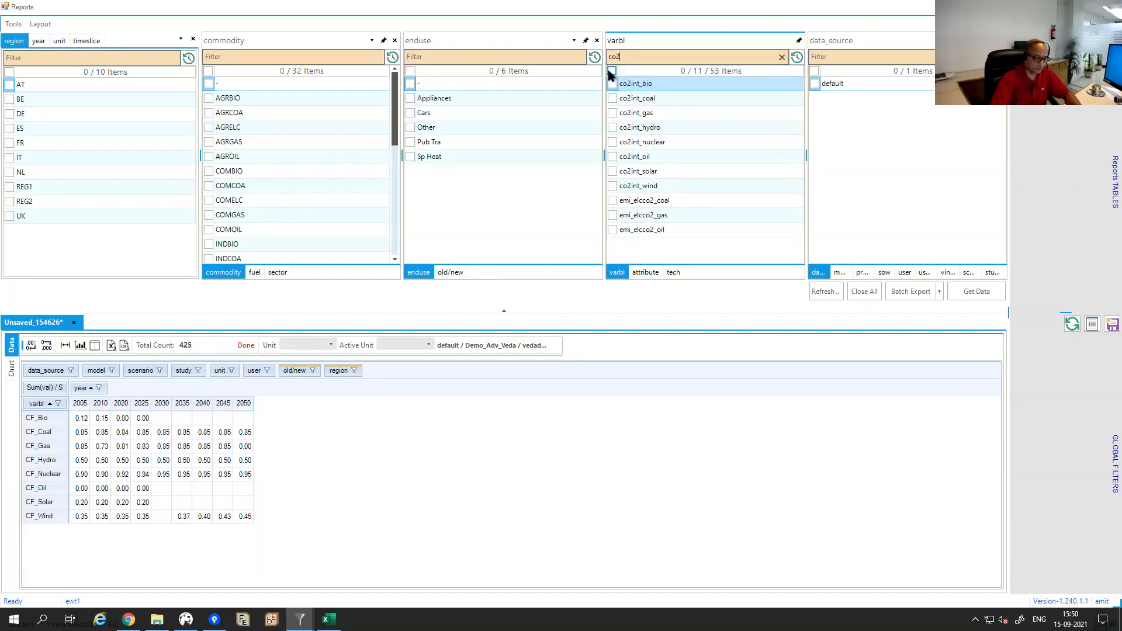
{"action": "type", "text": "i"}
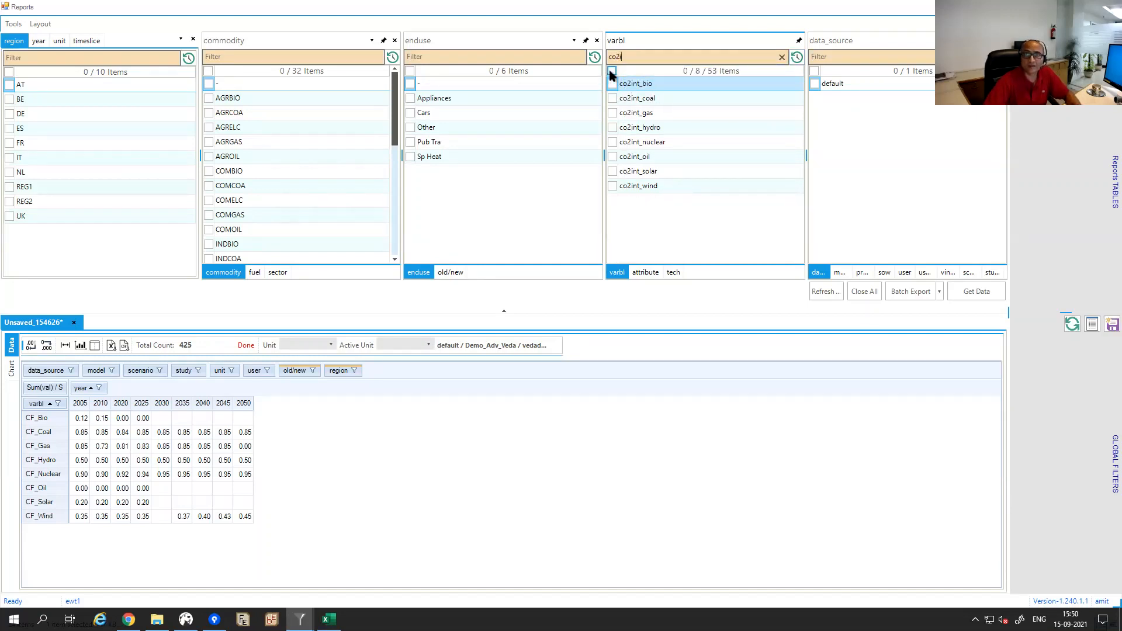
{"action": "left_click", "coordinate": [612, 71]}
{"action": "left_click", "coordinate": [974, 295]}
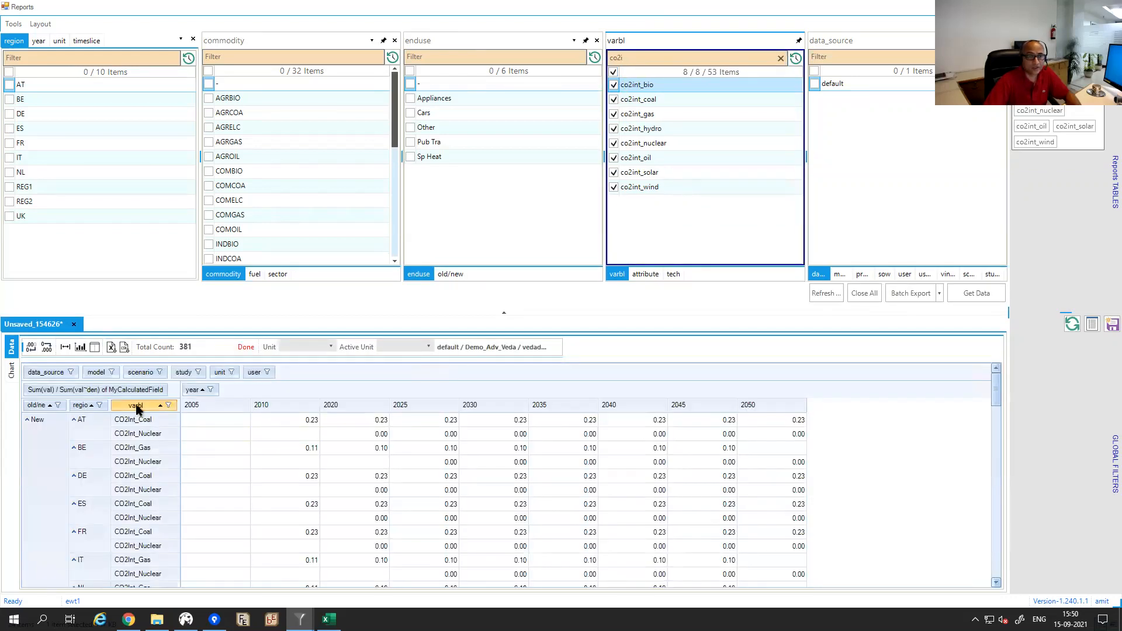
Pivot the CO2-intensity table to rows by region only and open the chart pane.
{"action": "left_click_drag", "start_coordinate": [136, 408], "coordinate": [178, 375]}
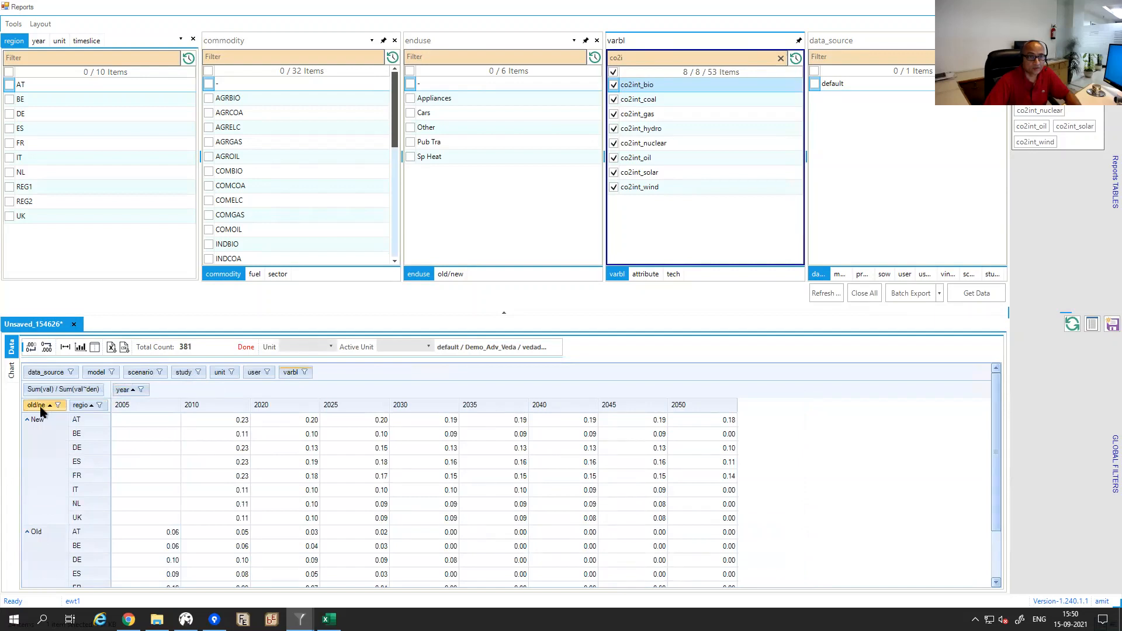
{"action": "left_click_drag", "start_coordinate": [41, 411], "coordinate": [94, 373]}
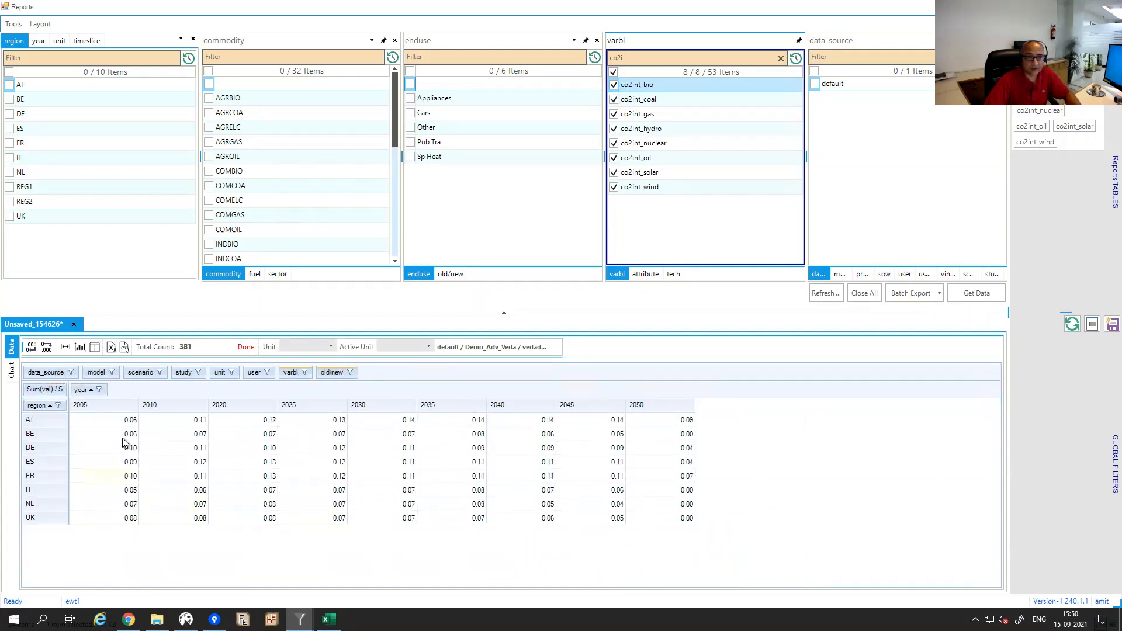
{"action": "left_click", "coordinate": [94, 347]}
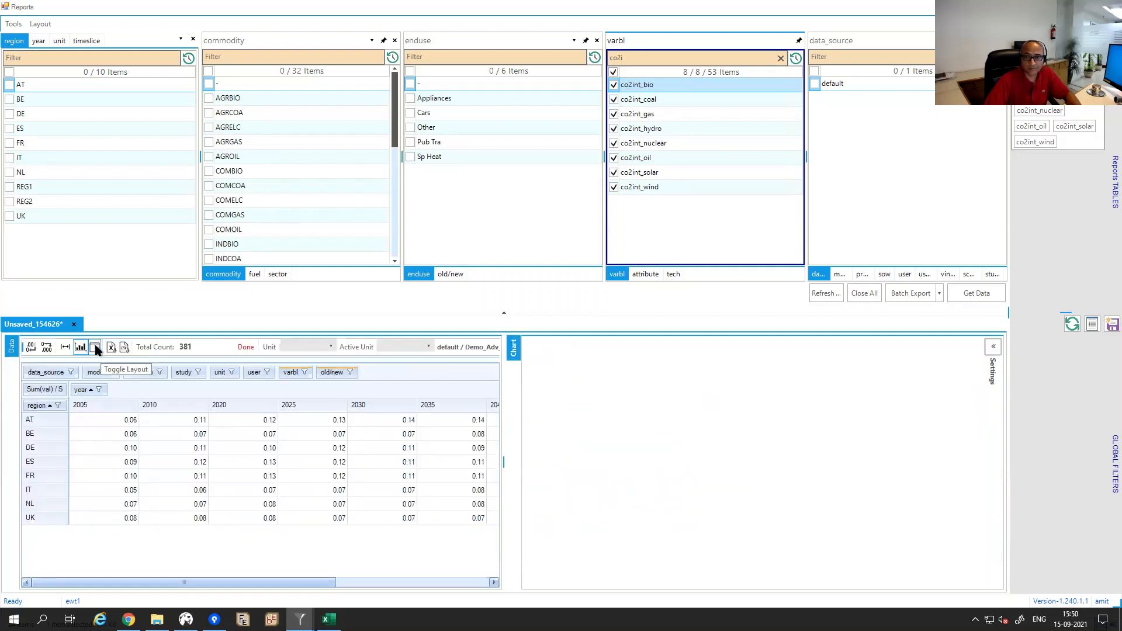
Select all table values to chart every region's CO2-intensity trend as lines.
{"action": "left_click", "coordinate": [121, 463]}
{"action": "key", "text": "ctrl+a"}
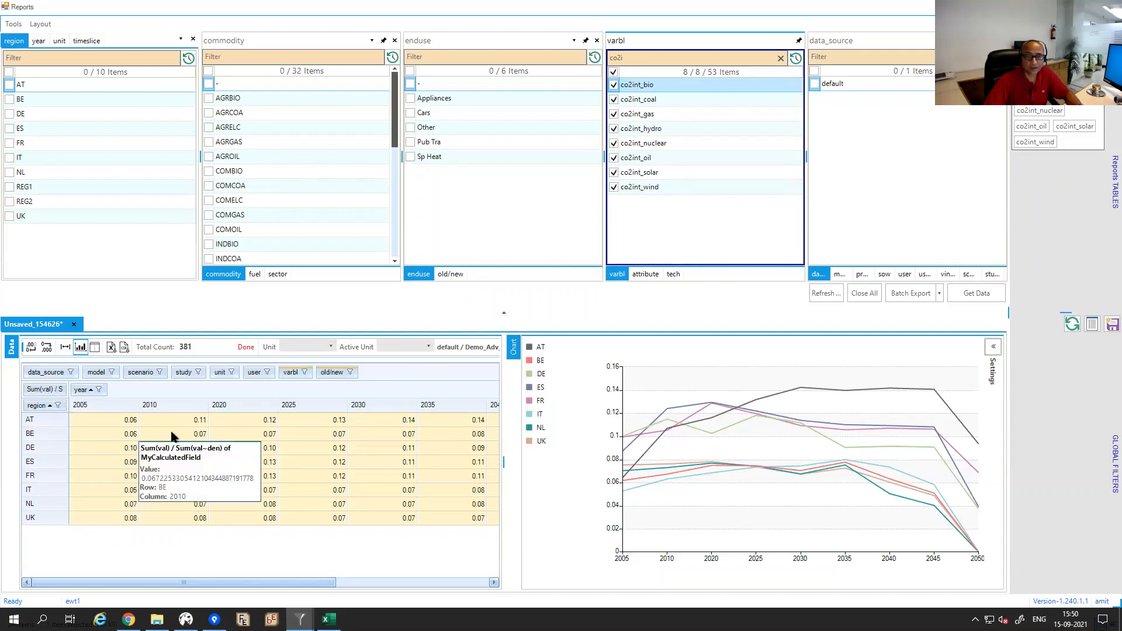
{"action": "mouse_move", "coordinate": [174, 462]}
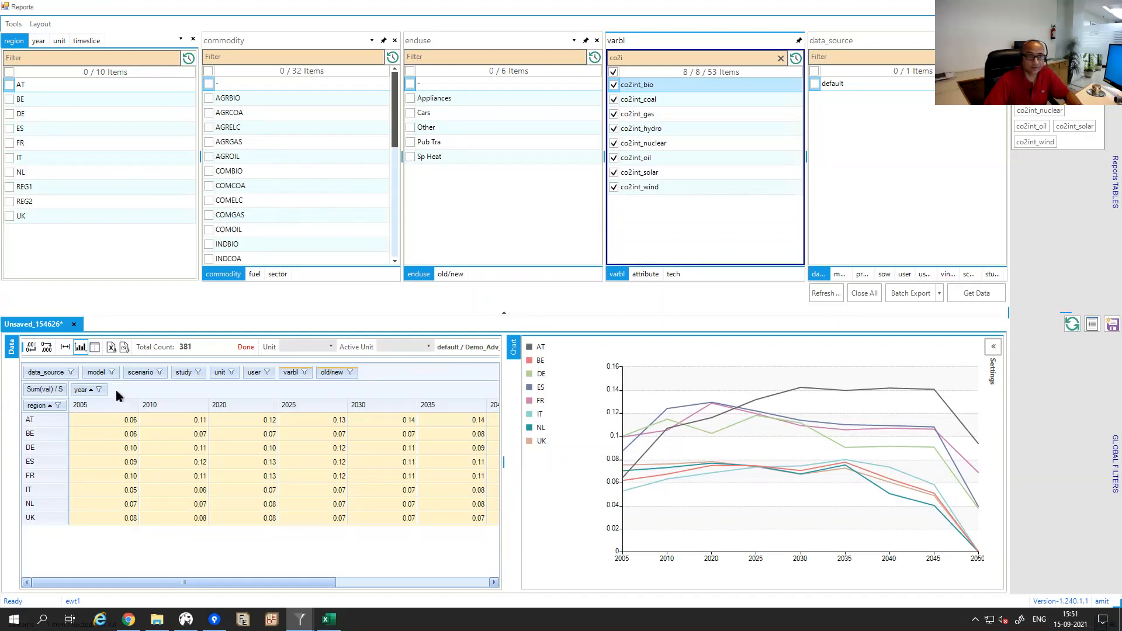
Hide the chart, best-fit the table columns, and clear the whole-table selection.
{"action": "left_click", "coordinate": [96, 348]}
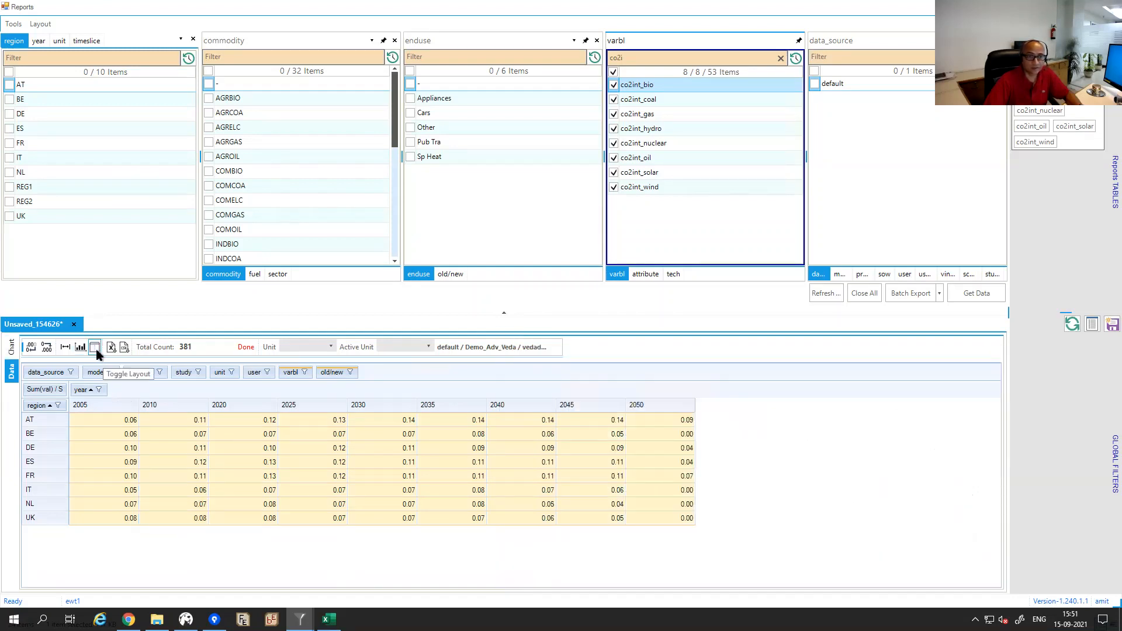
{"action": "left_click", "coordinate": [65, 347]}
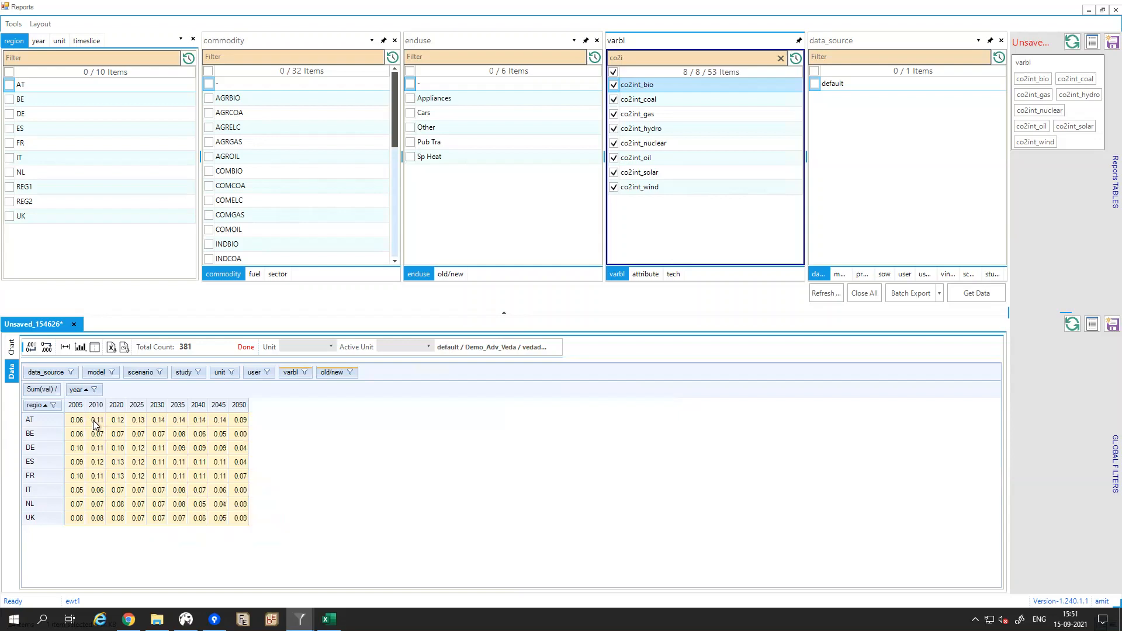
{"action": "mouse_move", "coordinate": [95, 425]}
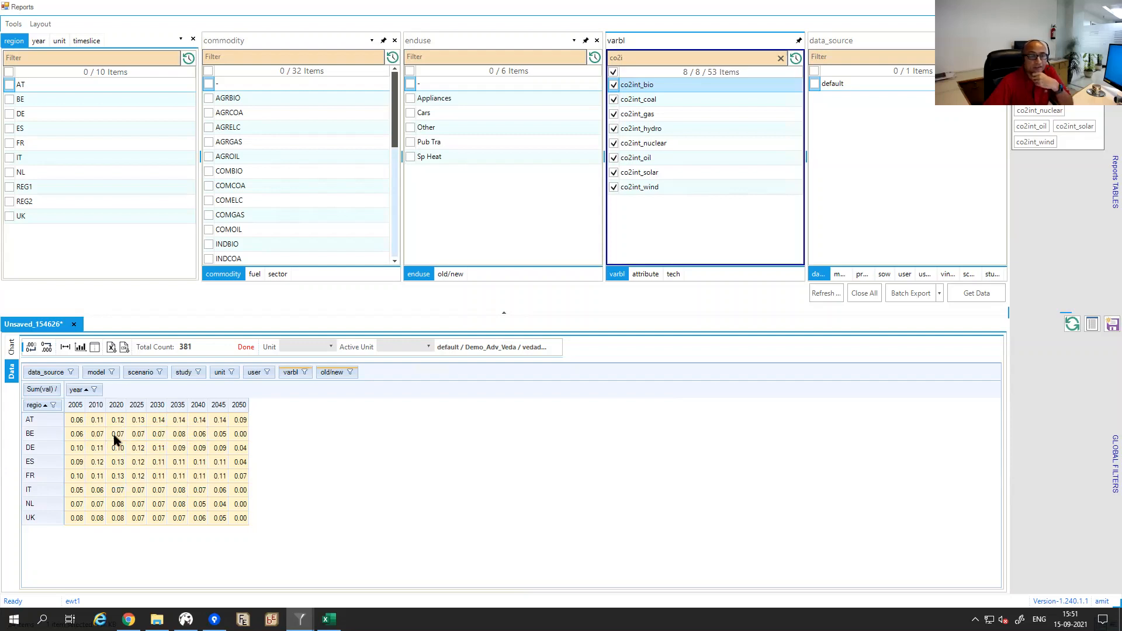
{"action": "left_click", "coordinate": [114, 435]}
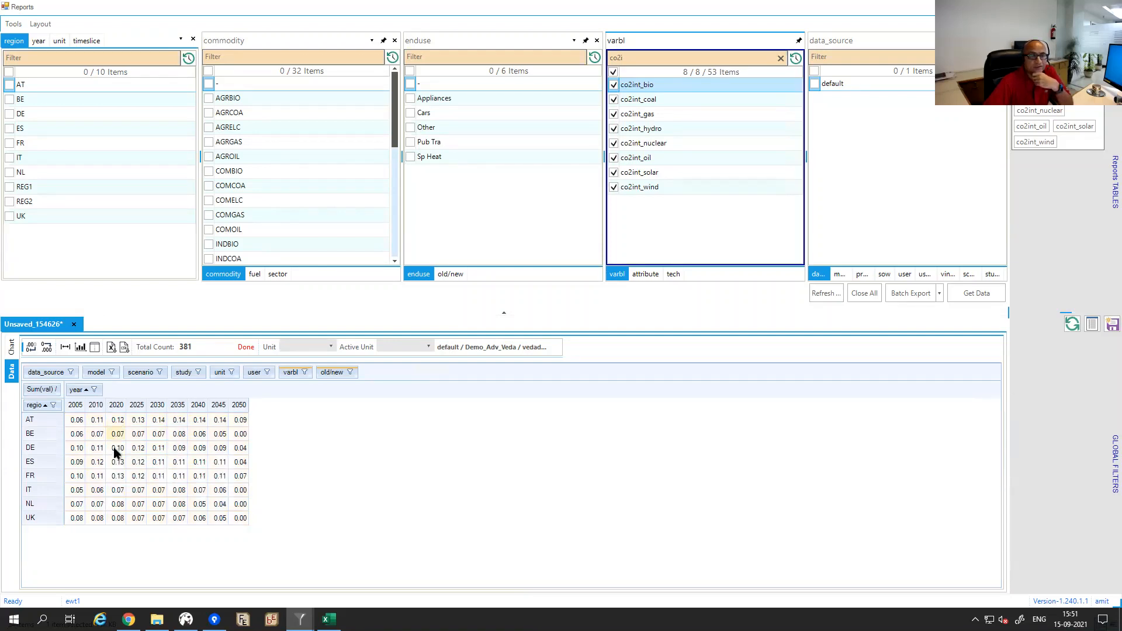
{"action": "mouse_move", "coordinate": [115, 452]}
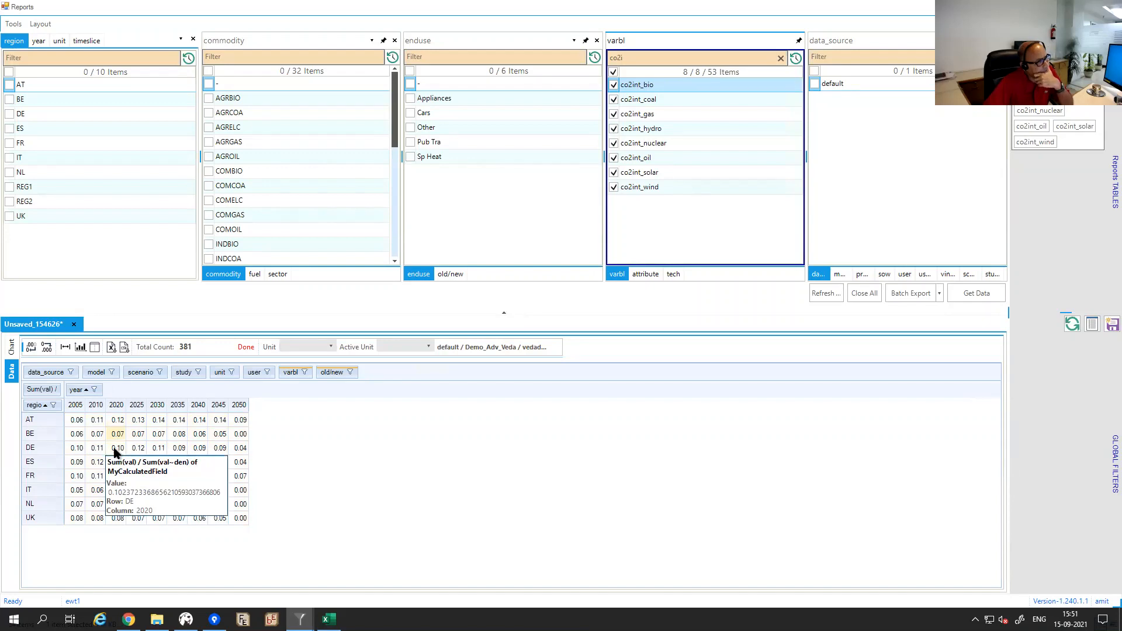
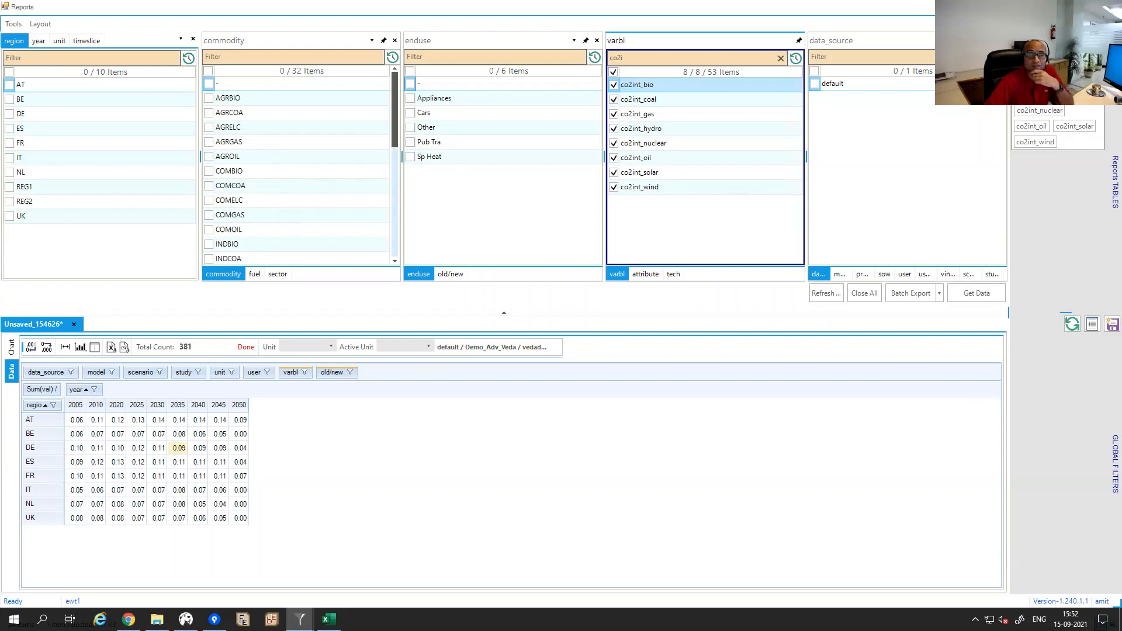
Bring the Veda2 Results window with the elec FUEL by tech table to the front.
{"action": "key", "text": "alt+Tab"}
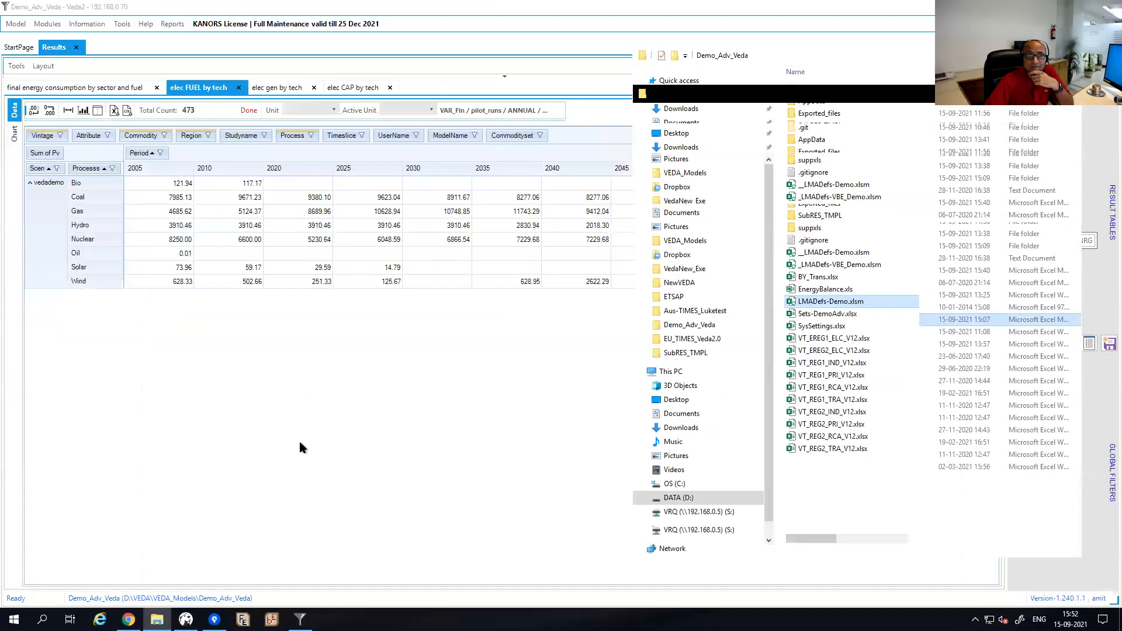
{"action": "left_click", "coordinate": [222, 313]}
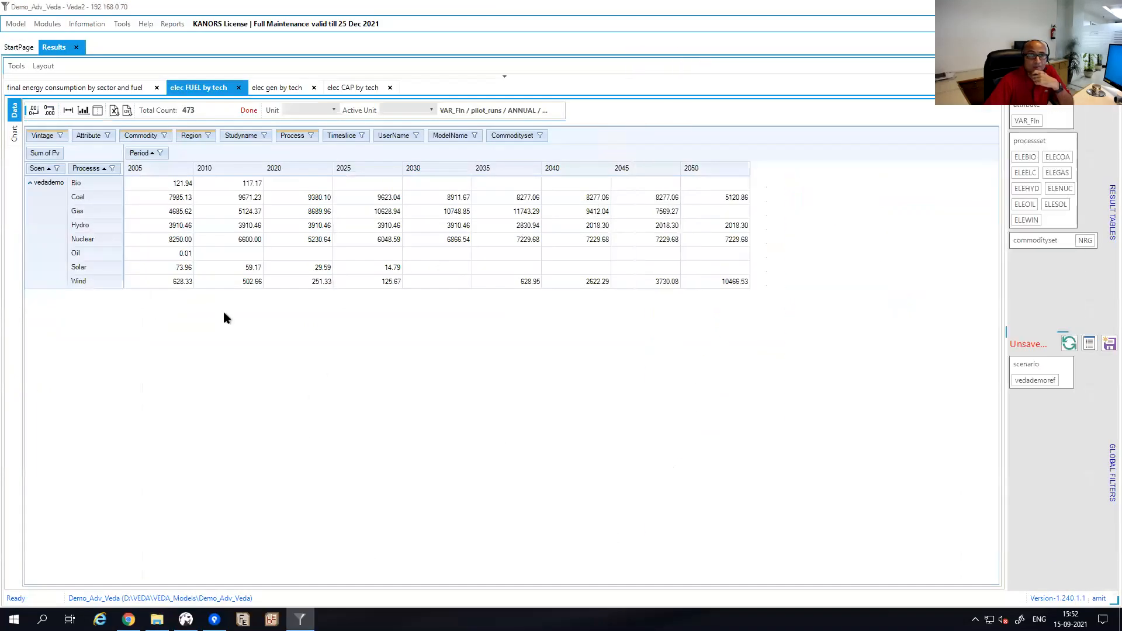
Load the 'final energy consumption by sector and fuel' result table, then show the Select Report list.
{"action": "left_click", "coordinate": [77, 48]}
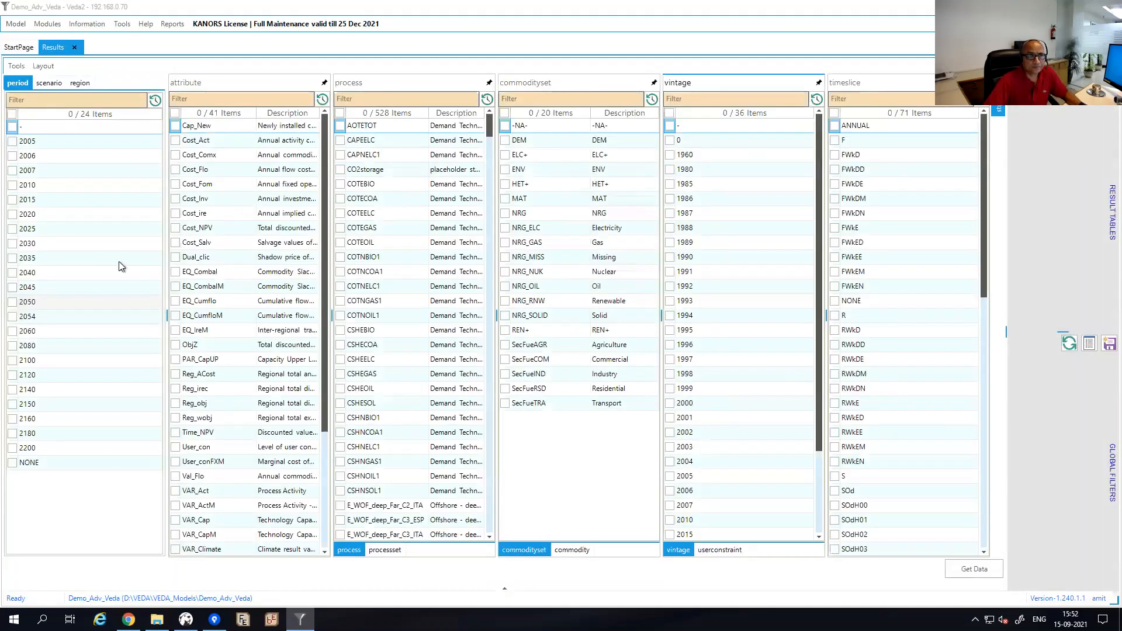
{"action": "left_click", "coordinate": [49, 84]}
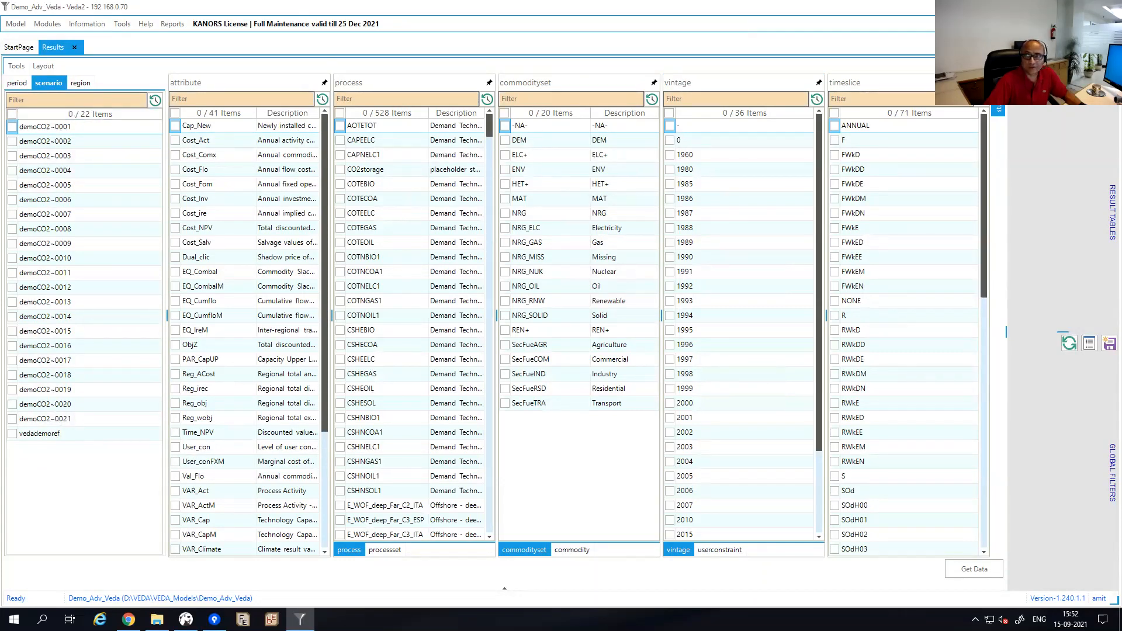
{"action": "left_click", "coordinate": [1112, 213]}
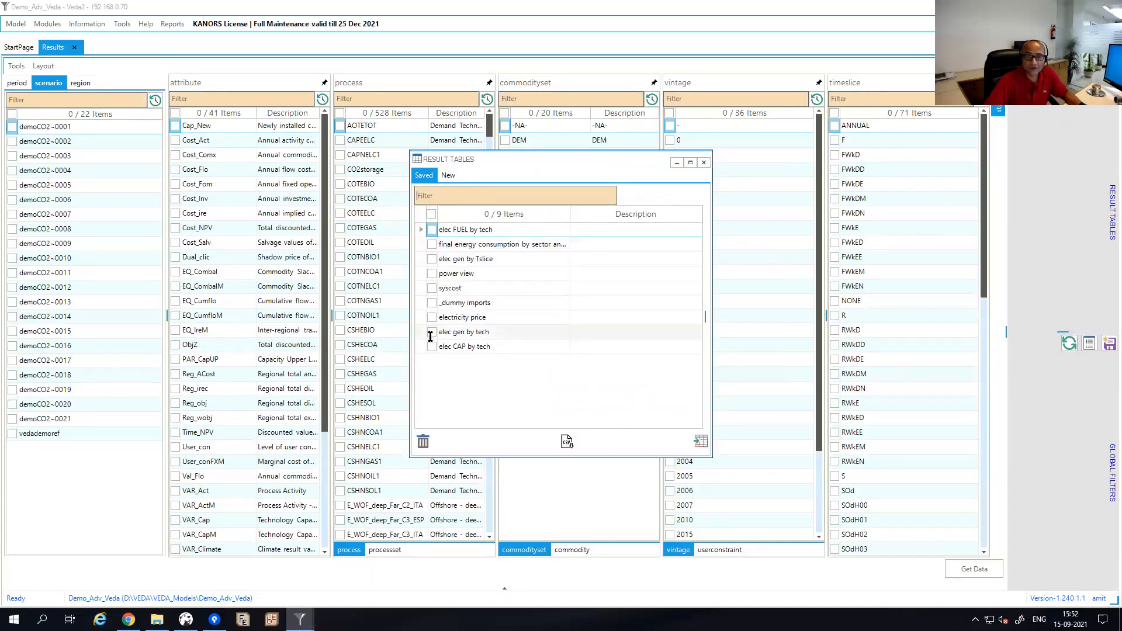
{"action": "left_click", "coordinate": [432, 244]}
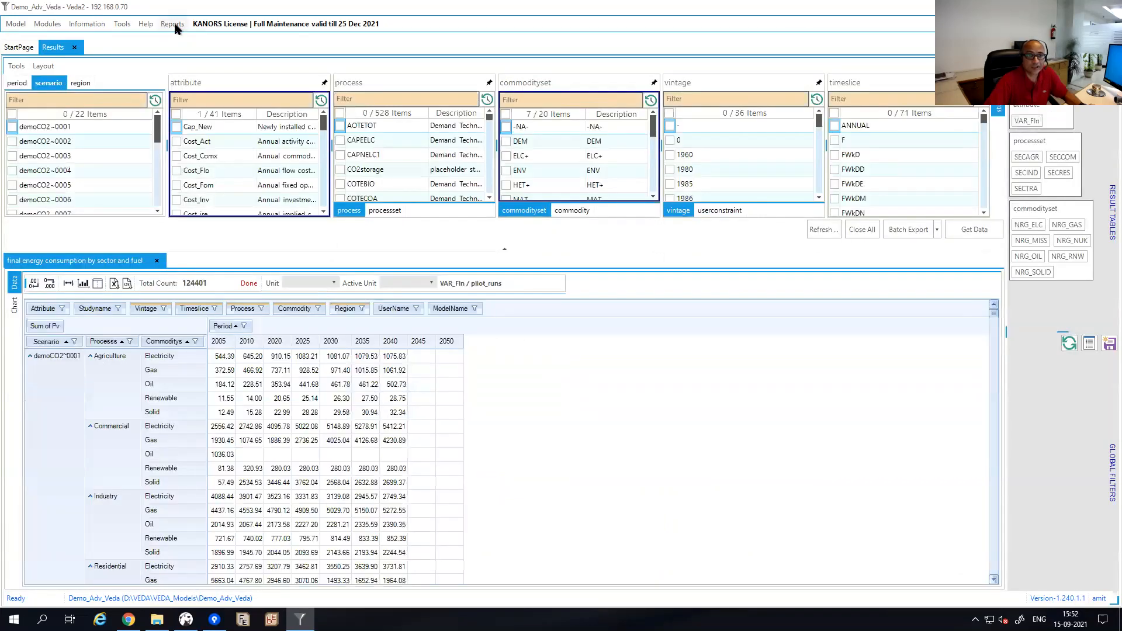
{"action": "left_click", "coordinate": [174, 24]}
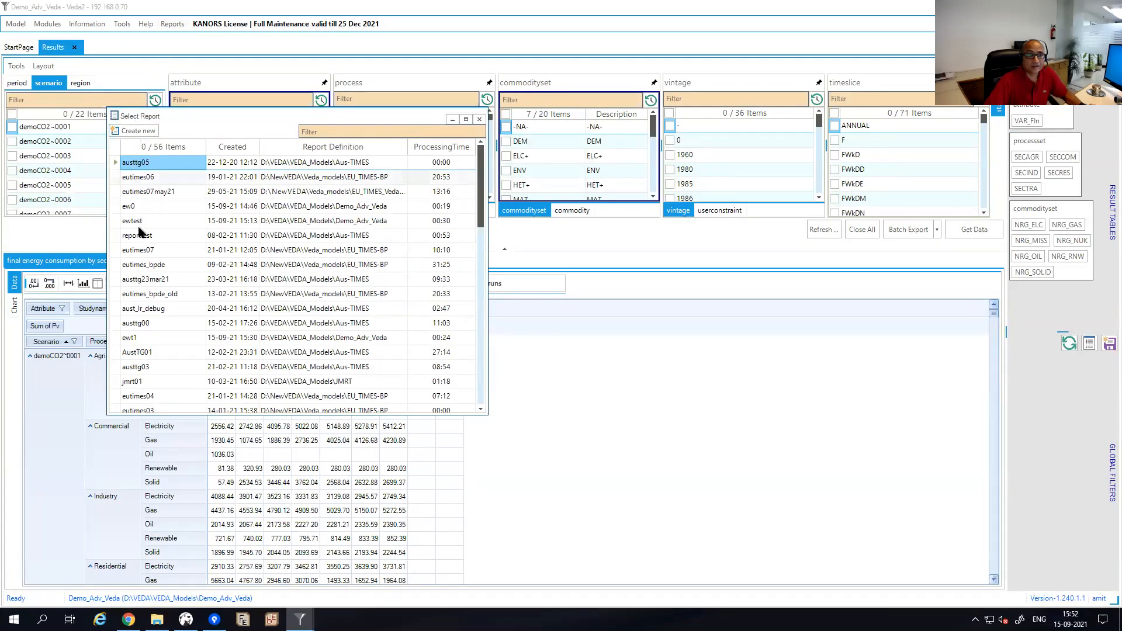
Create report ewtest2 from all 22 demoCO2 files of the Demo_Adv_Veda run and close the sync log.
{"action": "left_click", "coordinate": [140, 131]}
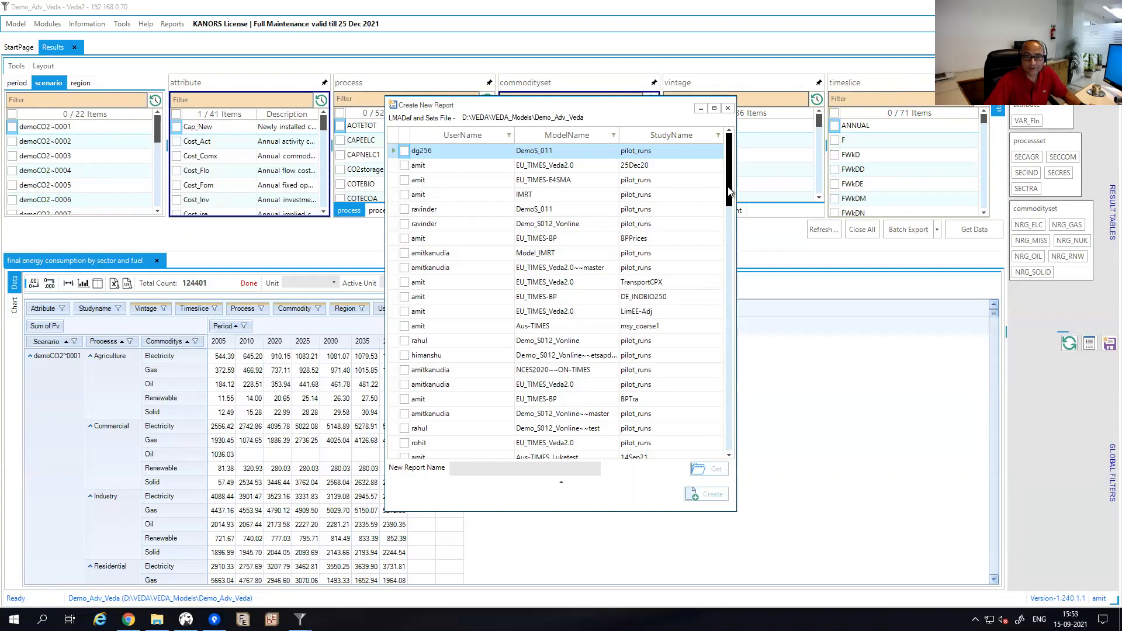
{"action": "mouse_move", "coordinate": [729, 187]}
{"action": "left_mouse_down"}
{"action": "mouse_move", "coordinate": [728, 203]}
{"action": "mouse_move", "coordinate": [733, 177]}
{"action": "left_mouse_up"}
{"action": "left_click", "coordinate": [561, 137]}
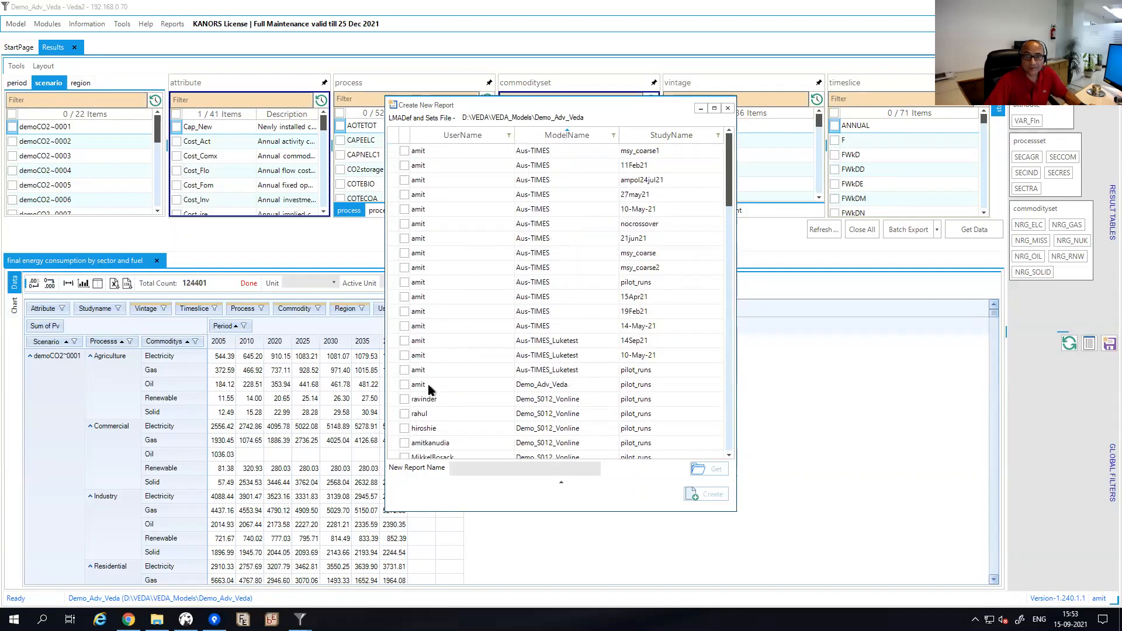
{"action": "left_click", "coordinate": [405, 384]}
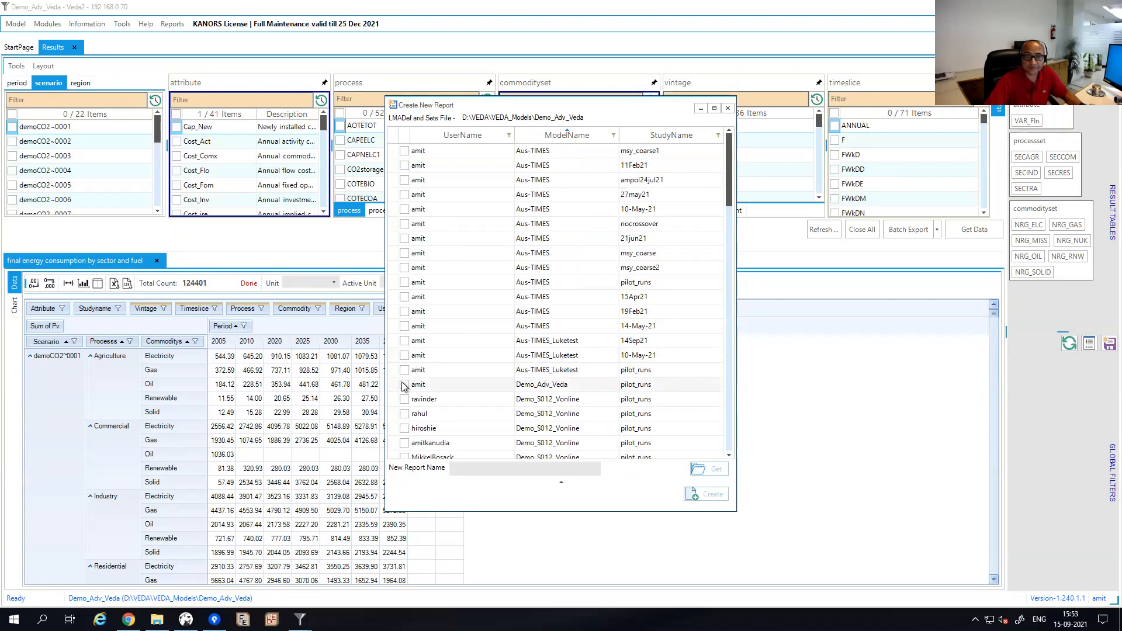
{"action": "left_click", "coordinate": [709, 469]}
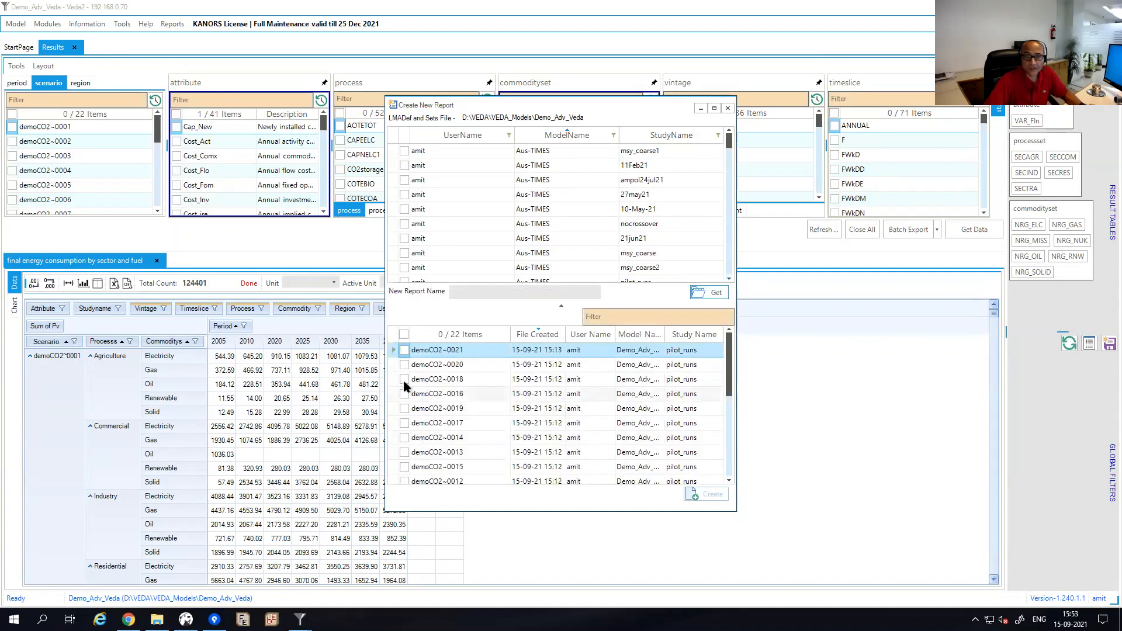
{"action": "left_click", "coordinate": [404, 335]}
{"action": "left_click", "coordinate": [493, 291]}
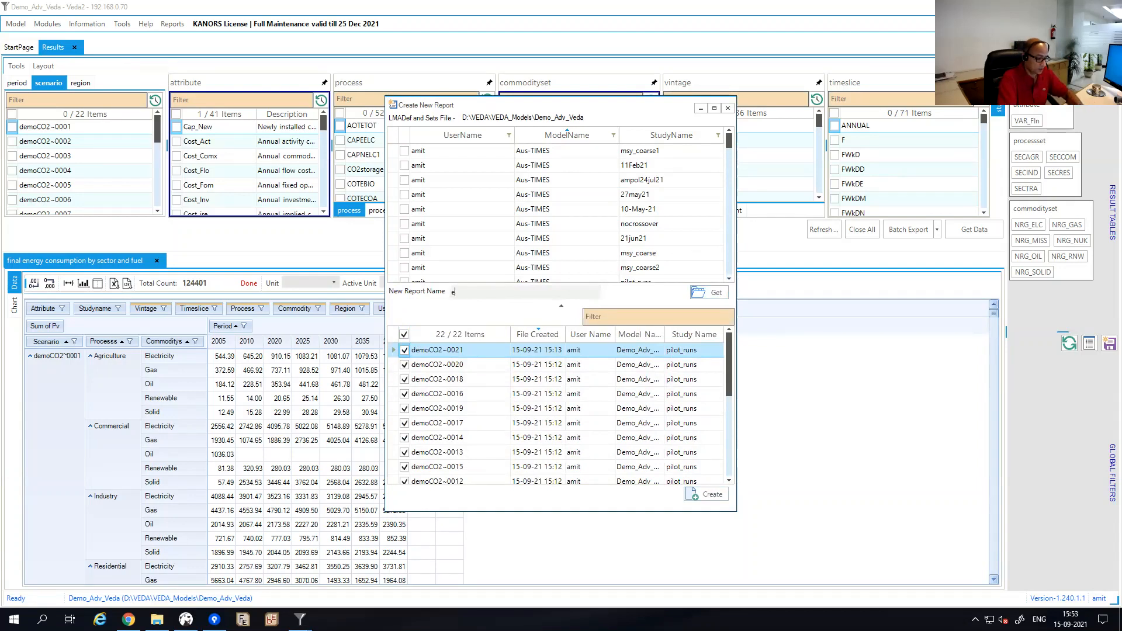
{"action": "type", "text": "ewtest2"}
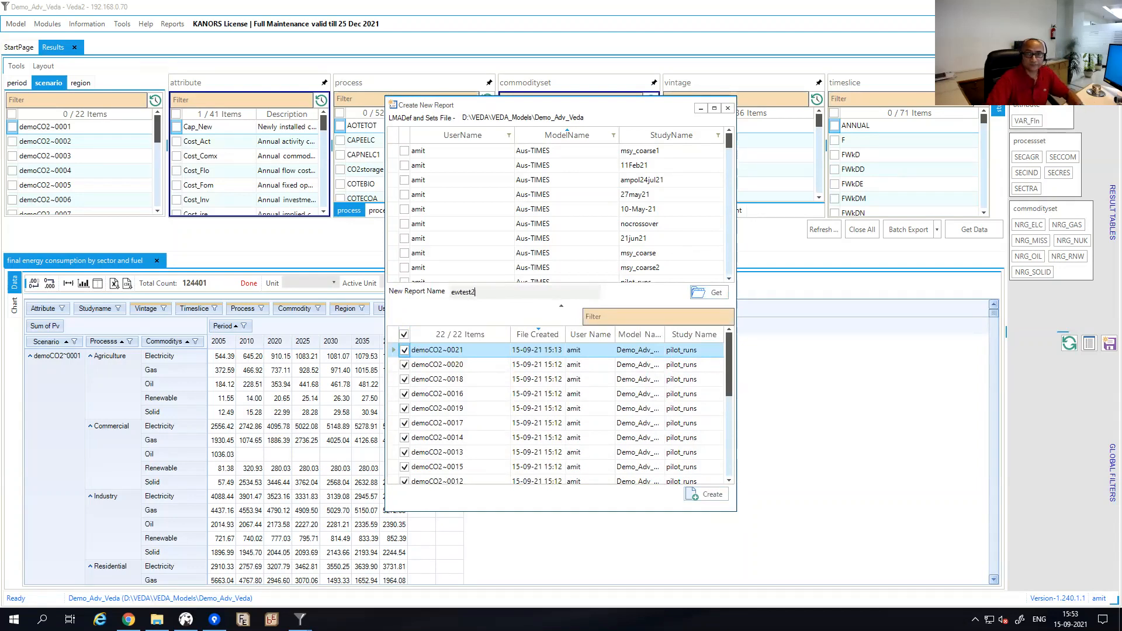
{"action": "left_click", "coordinate": [697, 494]}
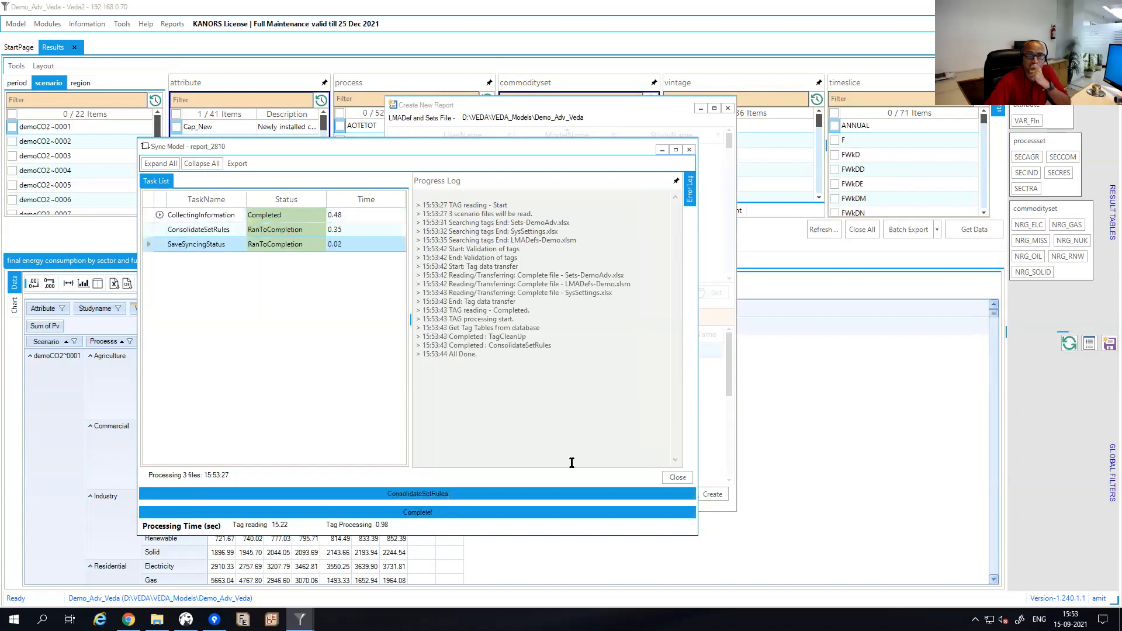
{"action": "left_click", "coordinate": [678, 478]}
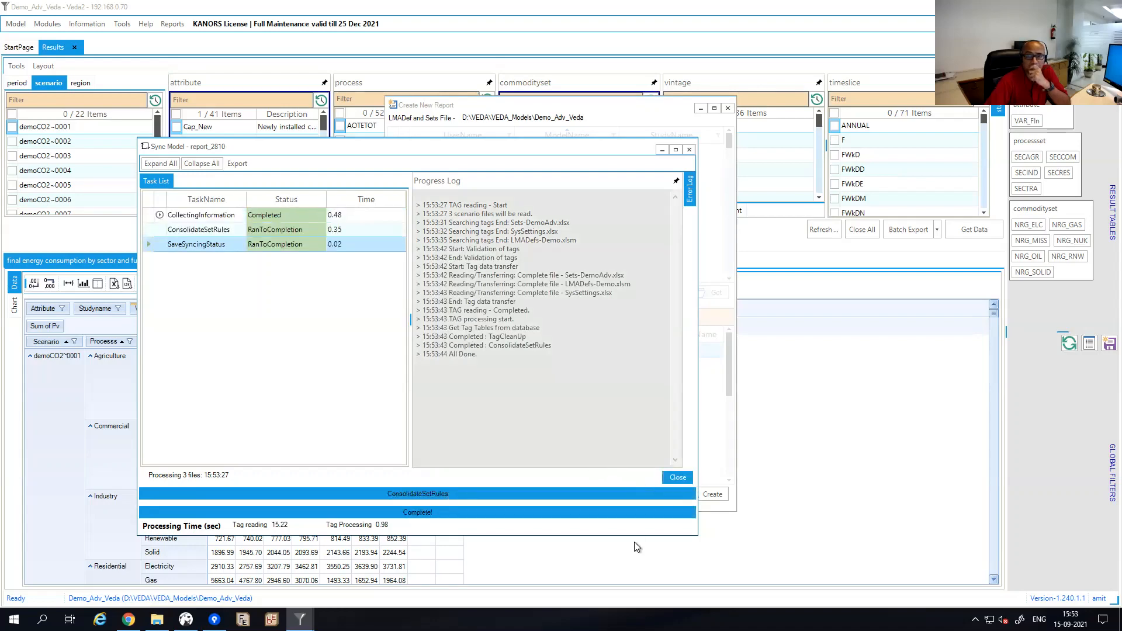
Check Task Manager's processes sorted by CPU usage, heaviest first, then close it.
{"action": "right_click", "coordinate": [619, 619]}
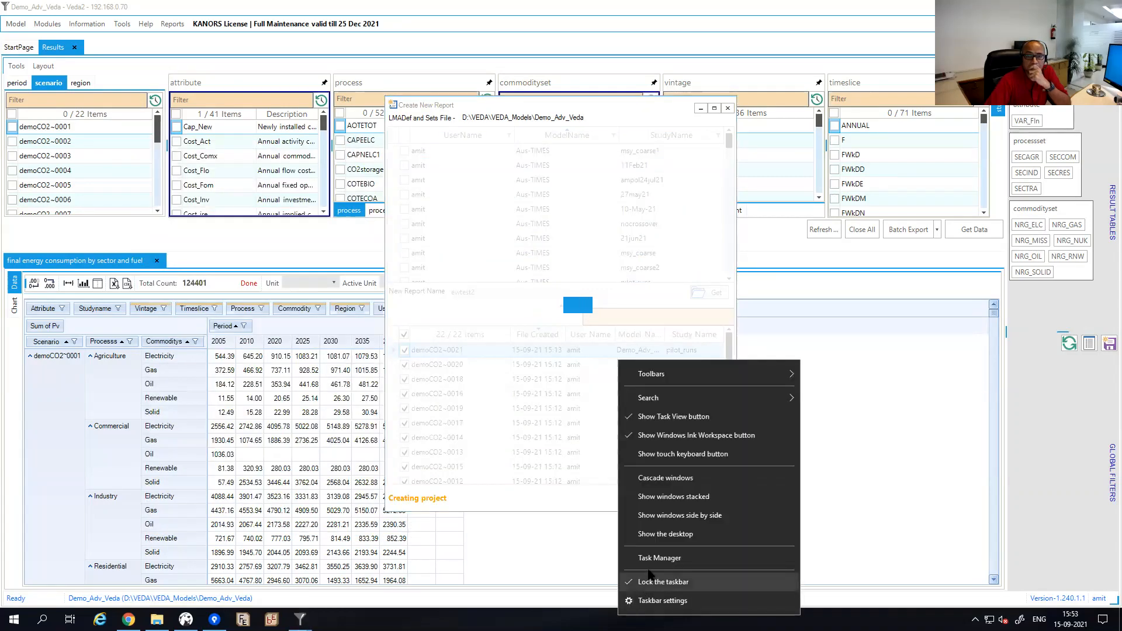
{"action": "left_click", "coordinate": [777, 553]}
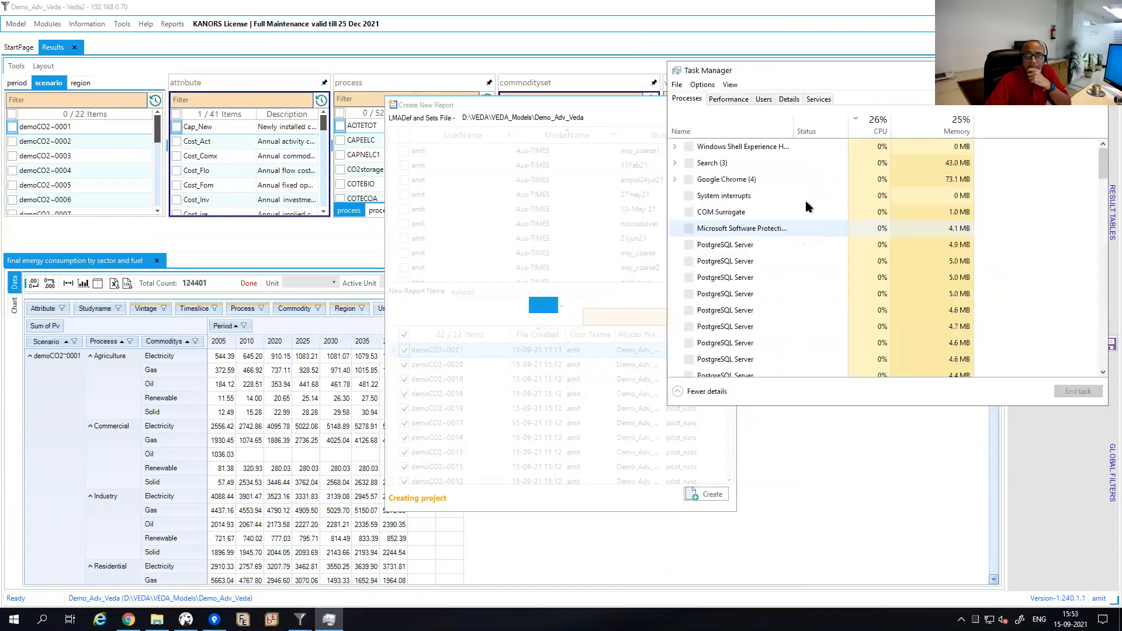
{"action": "left_click", "coordinate": [868, 124]}
{"action": "left_click", "coordinate": [868, 124]}
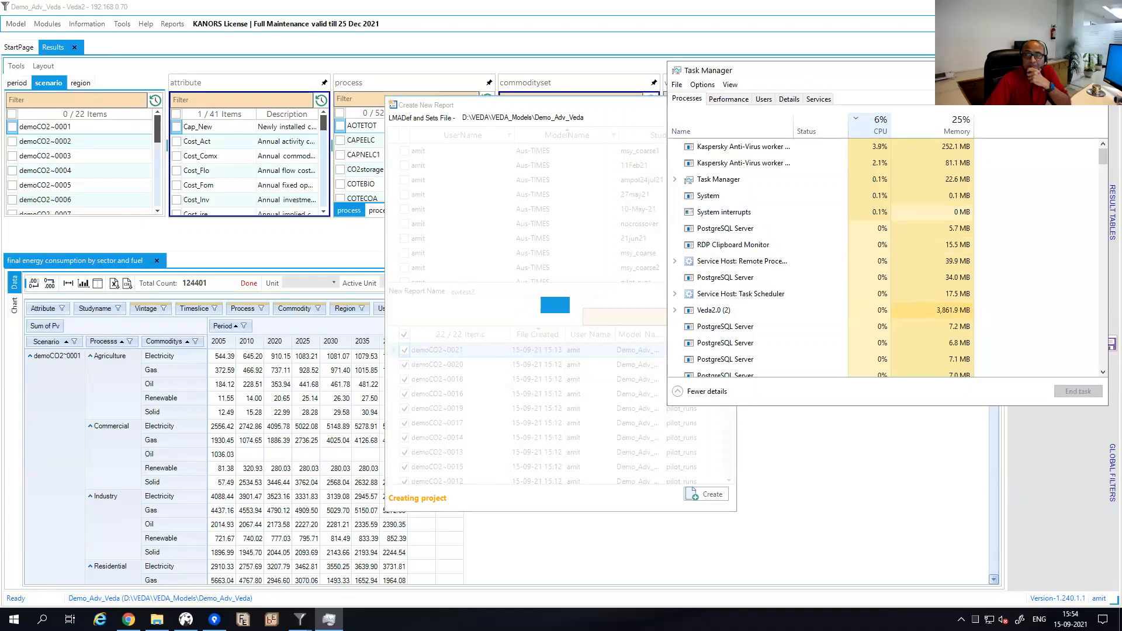
{"action": "left_click", "coordinate": [1095, 70]}
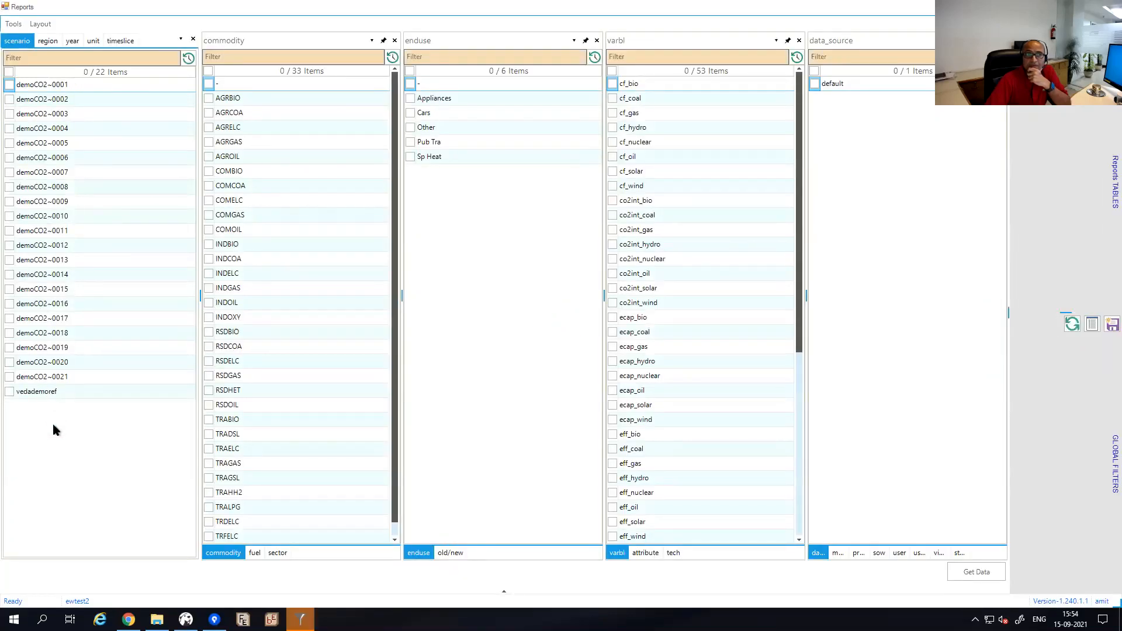
Load the final energy table, hide the filters, group rows by scenario and sector, and autofit columns.
{"action": "left_click", "coordinate": [1115, 182]}
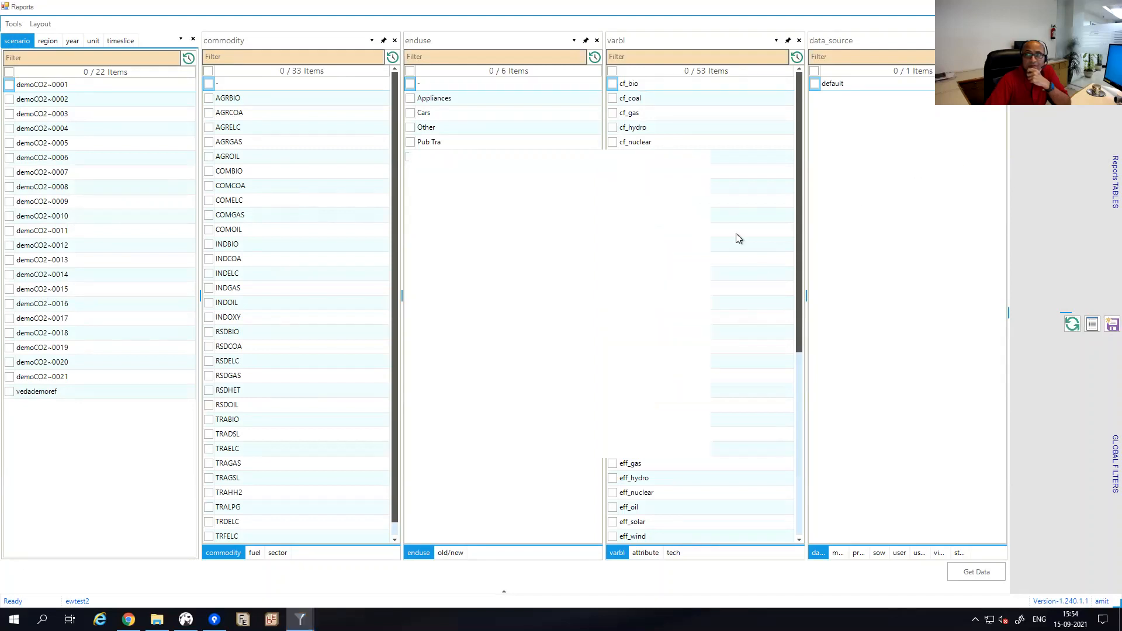
{"action": "left_click", "coordinate": [432, 229]}
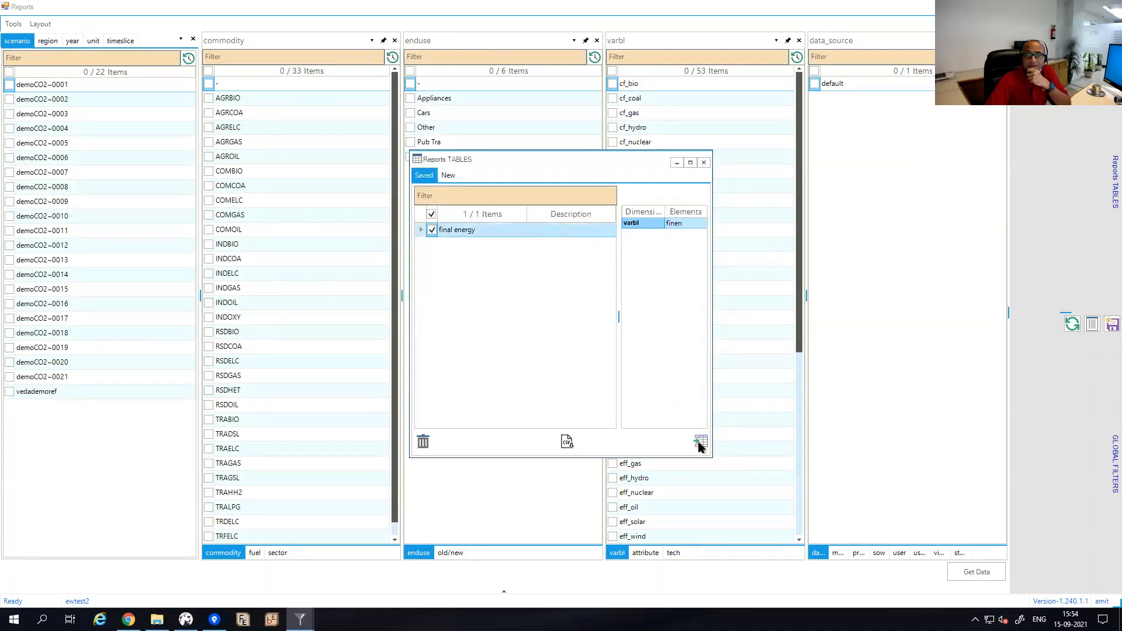
{"action": "left_click", "coordinate": [699, 443]}
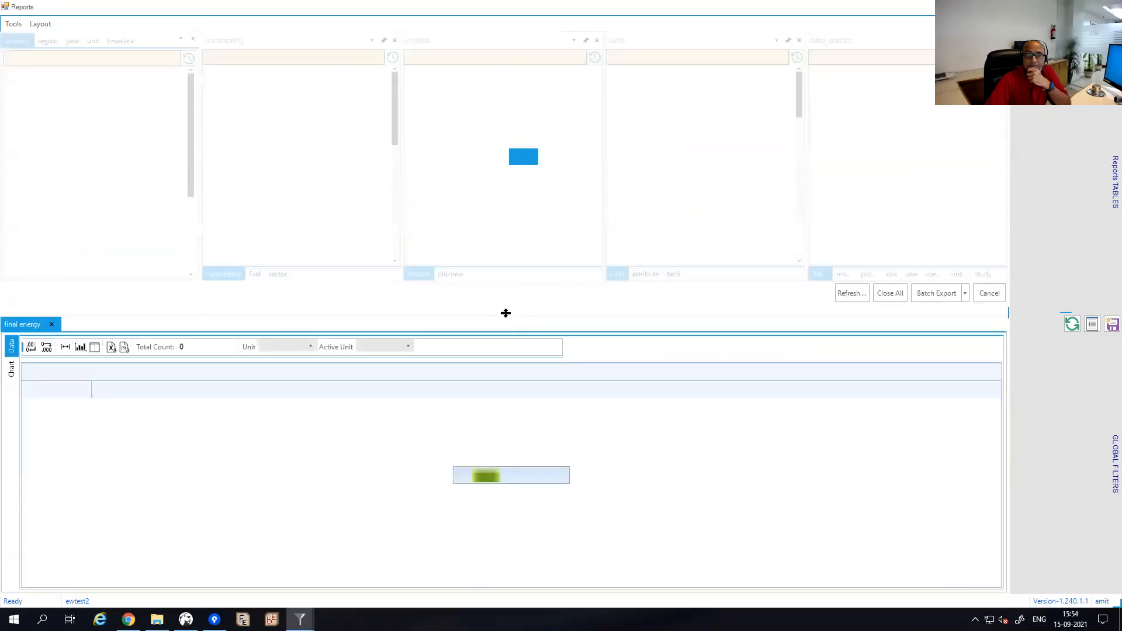
{"action": "left_click", "coordinate": [504, 313]}
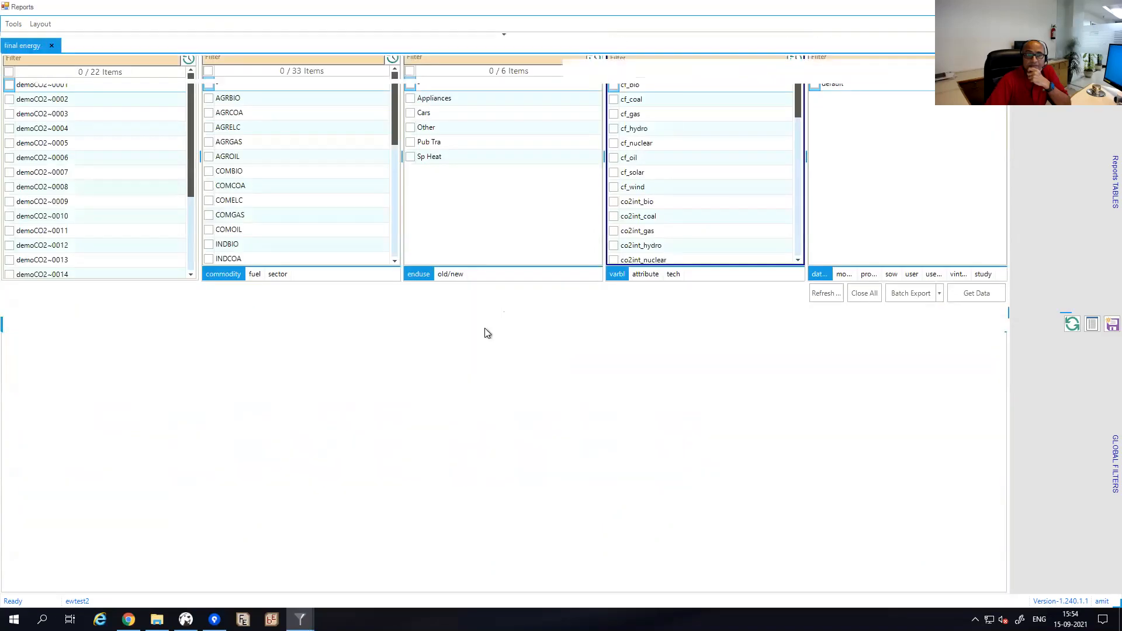
{"action": "left_click_drag", "start_coordinate": [130, 100], "coordinate": [27, 127]}
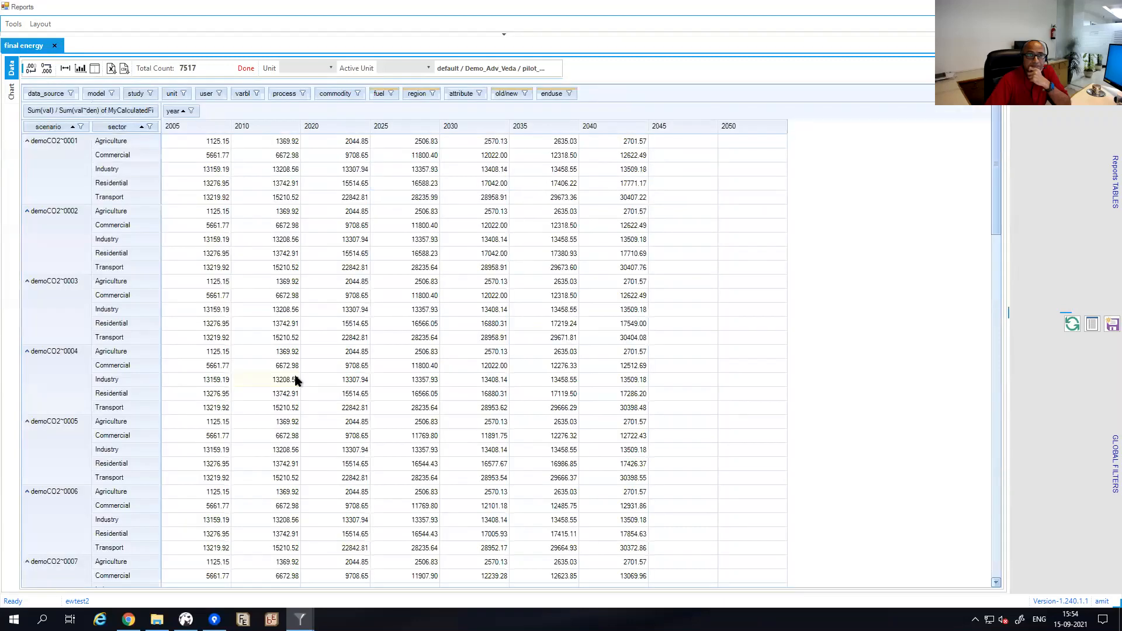
{"action": "mouse_move", "coordinate": [297, 381]}
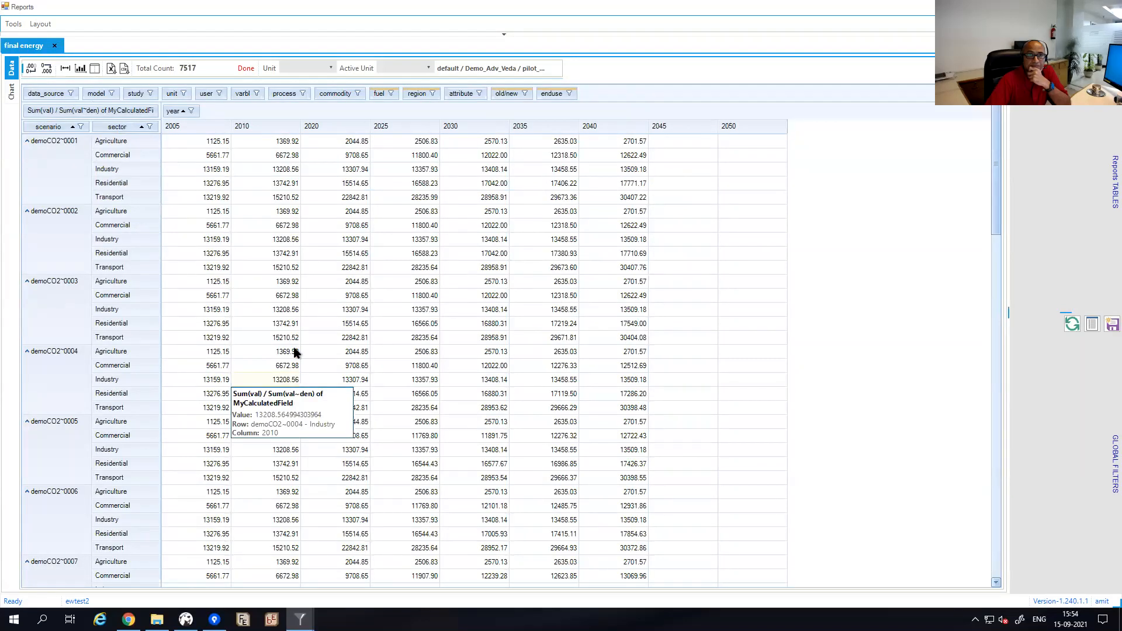
{"action": "left_click", "coordinate": [69, 69]}
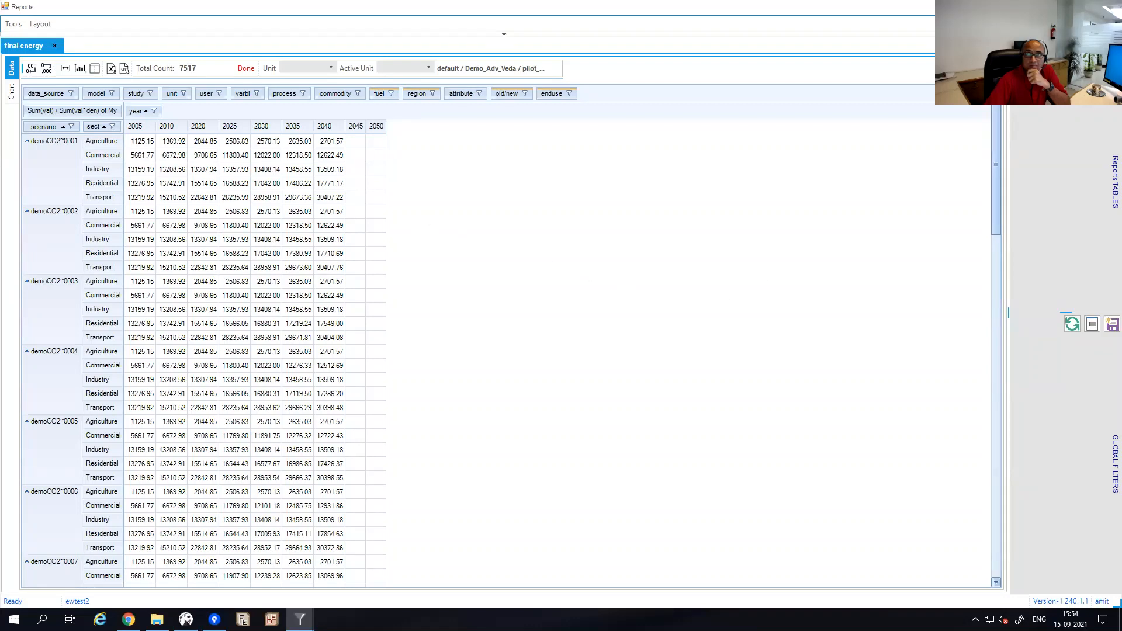
Restore and resize the filter panels, then open LMADefs-Demo.xlsm from File Explorer.
{"action": "left_click", "coordinate": [503, 34]}
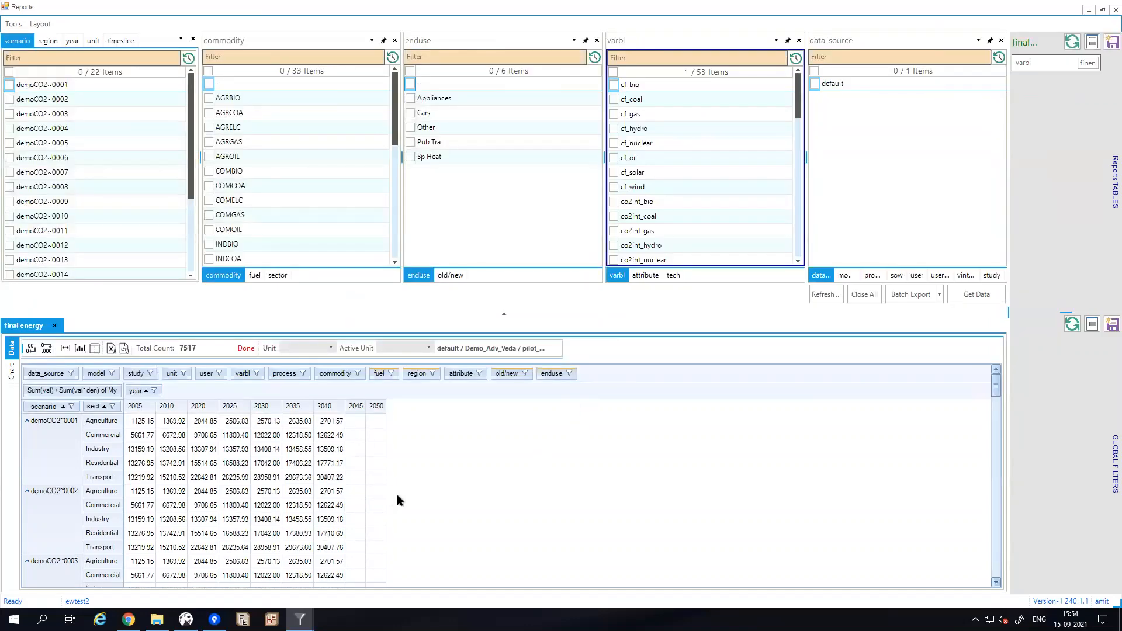
{"action": "mouse_move", "coordinate": [291, 497]}
{"action": "left_click_drag", "start_coordinate": [508, 315], "coordinate": [508, 267]}
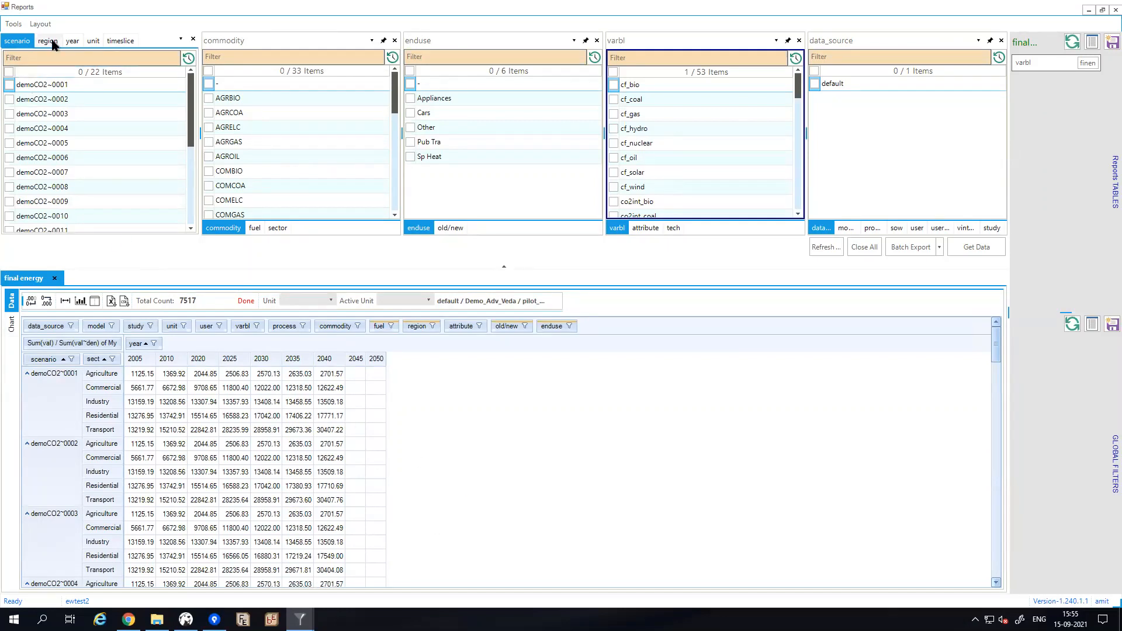
{"action": "left_click", "coordinate": [157, 620]}
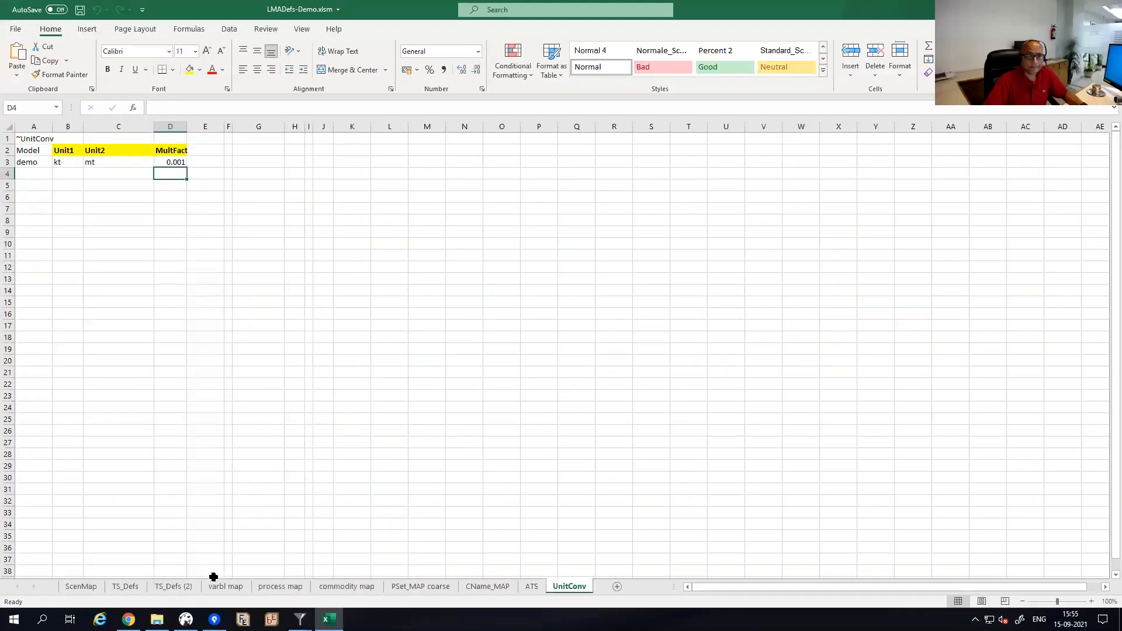
Duplicate the commodity map sheet and rename the copy 'region map'.
{"action": "left_click", "coordinate": [227, 586]}
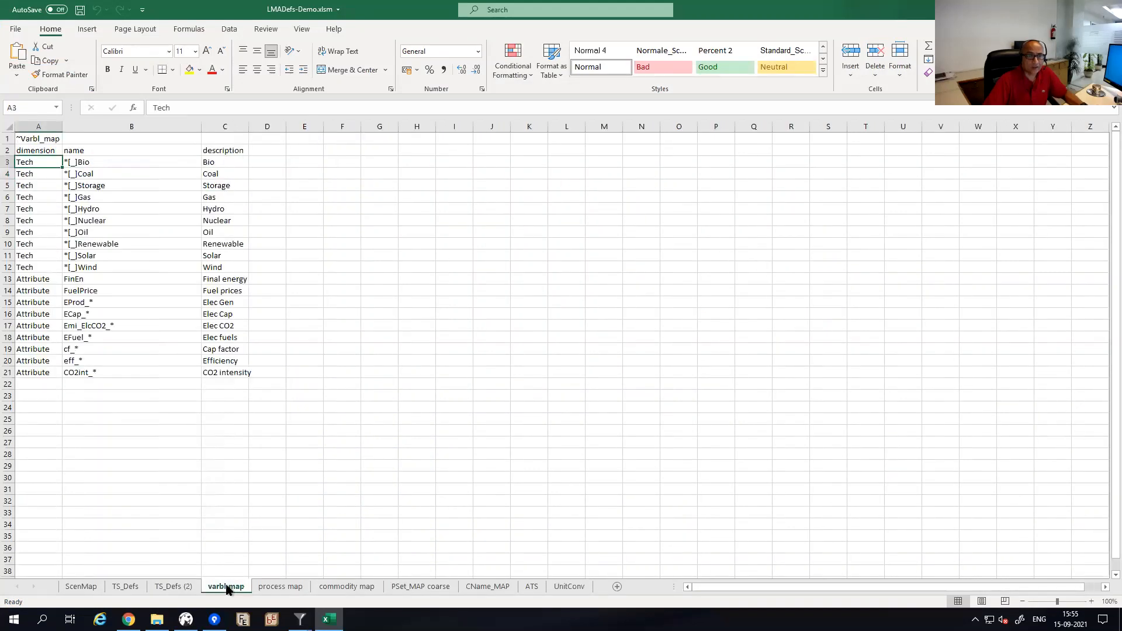
{"action": "left_click", "coordinate": [281, 589]}
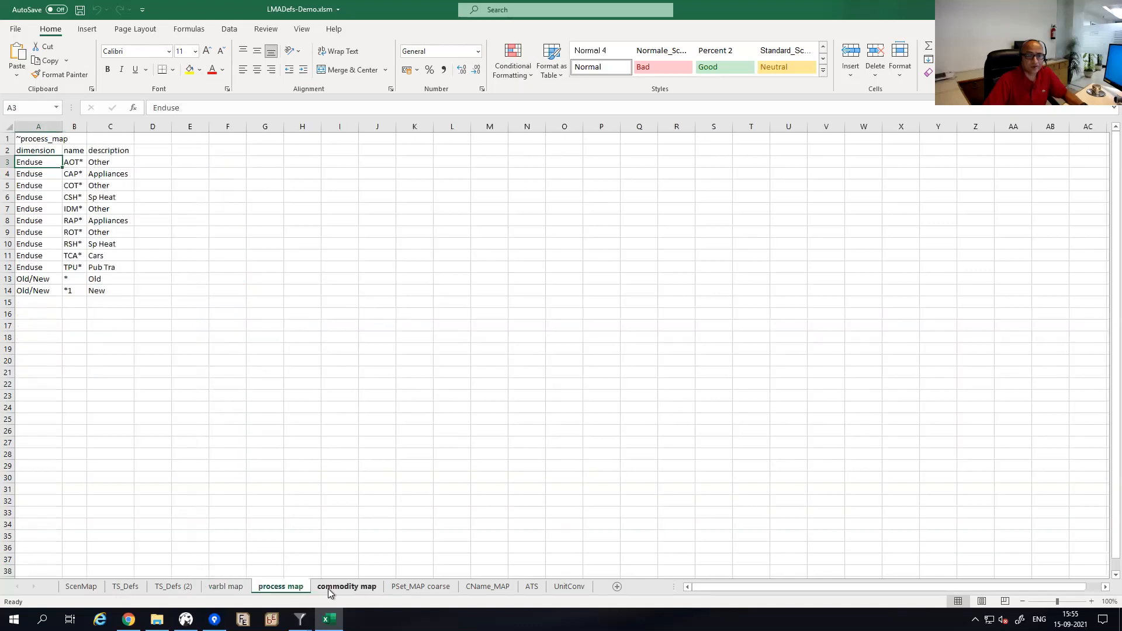
{"action": "left_click", "coordinate": [328, 588]}
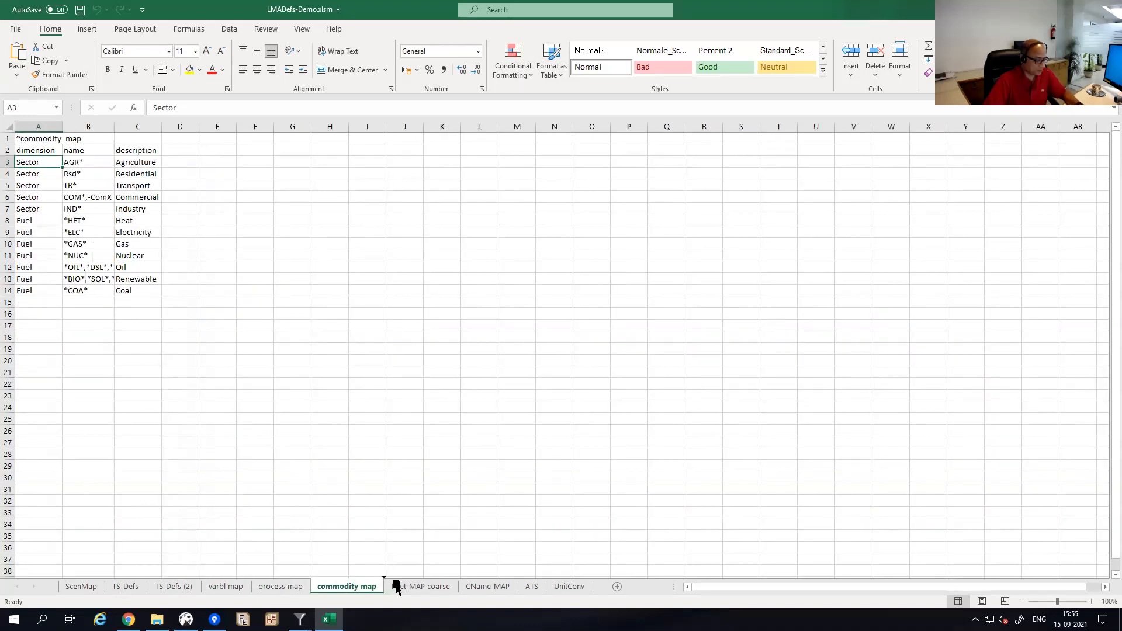
{"action": "left_click_drag", "start_coordinate": [396, 586], "coordinate": [395, 585]}
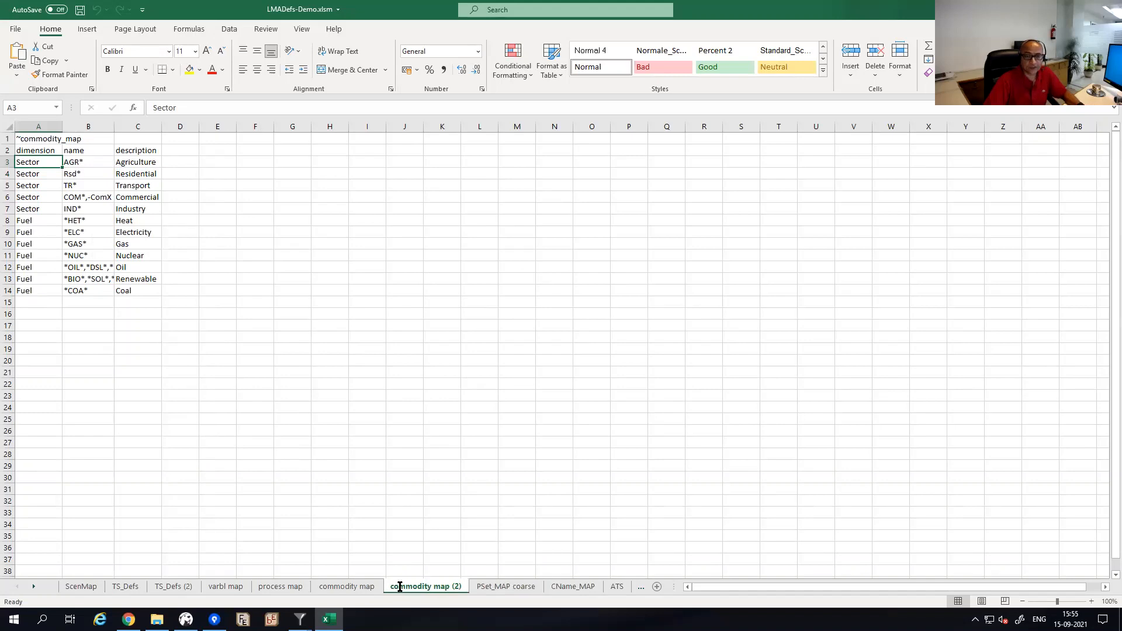
{"action": "double_click", "coordinate": [400, 586]}
{"action": "key", "text": "BackSpace"}
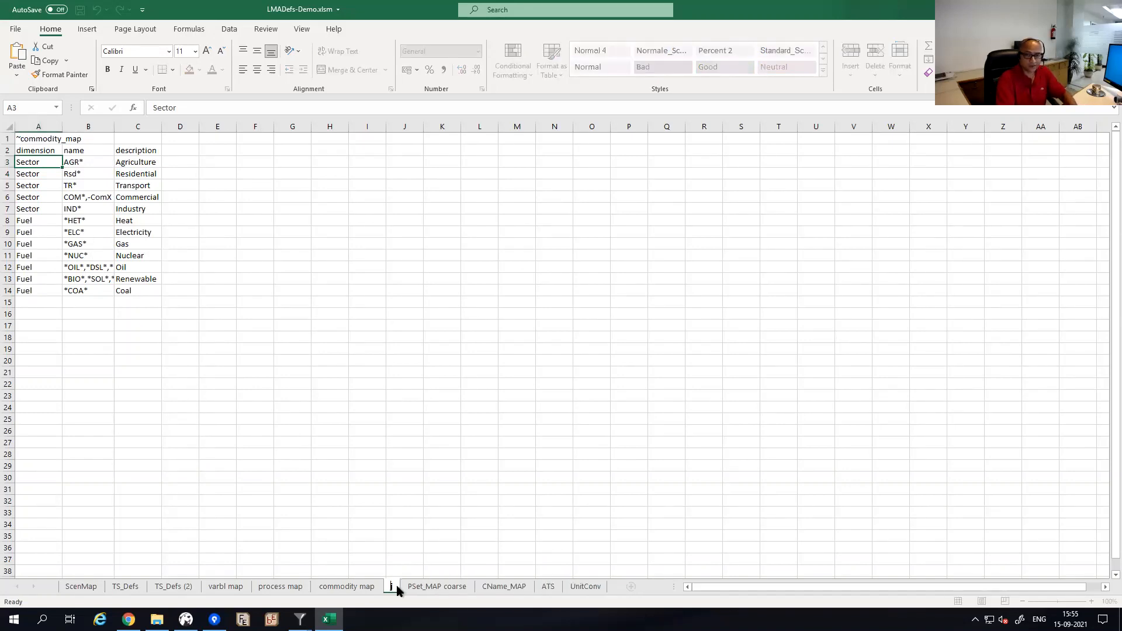
{"action": "type", "text": "region map"}
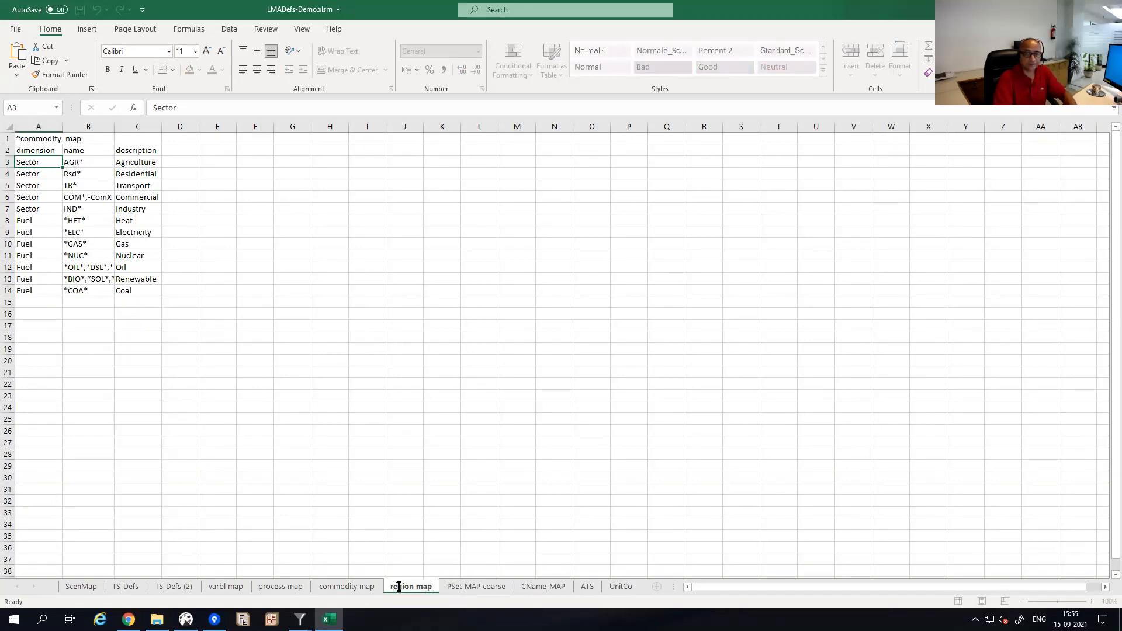
{"action": "left_click", "coordinate": [34, 139]}
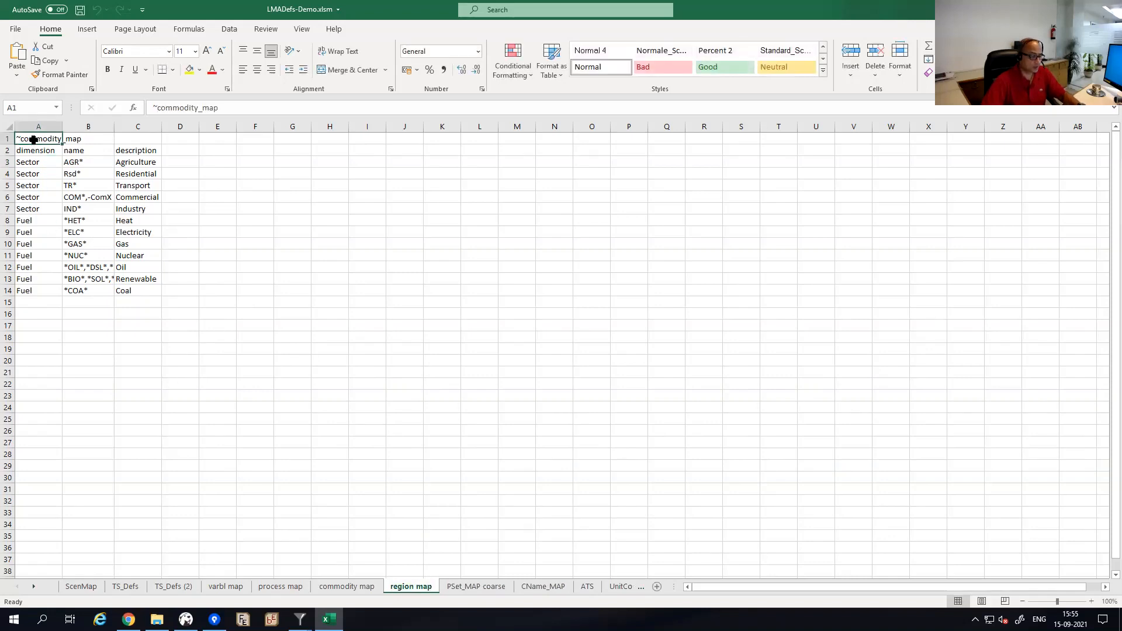
Change the A1 title to ~region_map.
{"action": "double_click", "coordinate": [33, 139]}
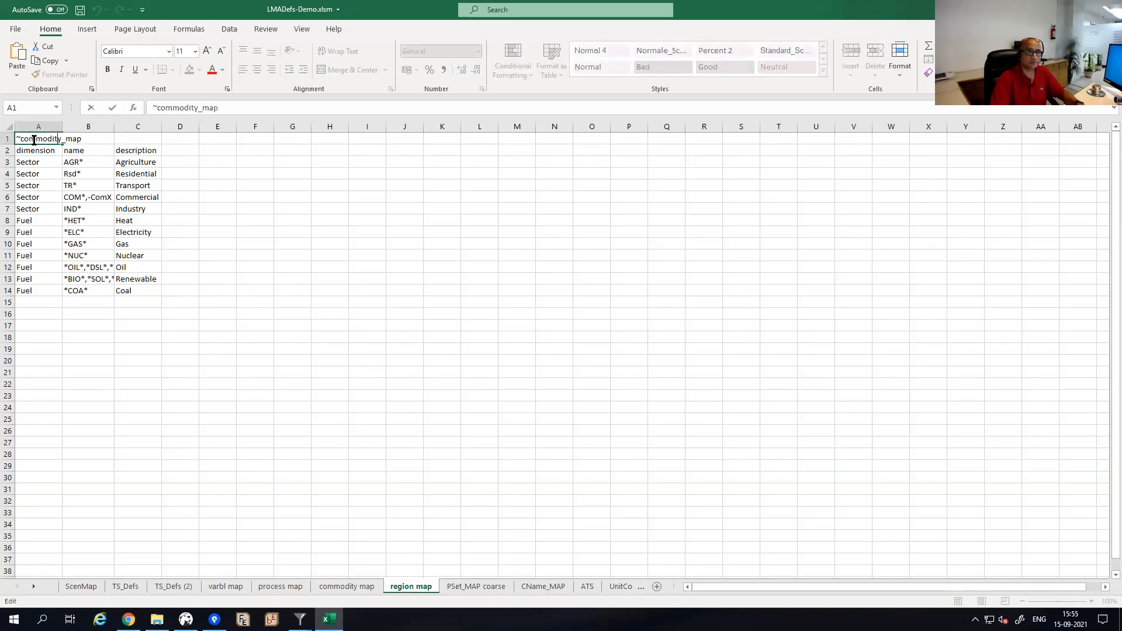
{"action": "double_click", "coordinate": [33, 140]}
{"action": "key", "text": "BackSpace"}
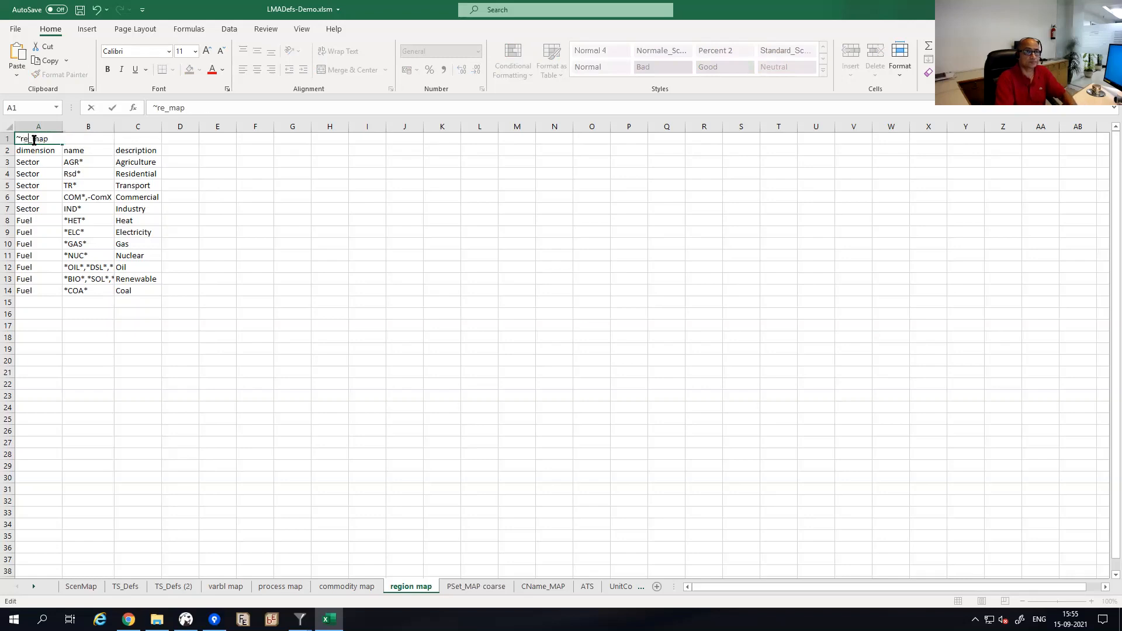
{"action": "type", "text": "region"}
{"action": "key", "text": "Return"}
{"action": "key", "text": "Return"}
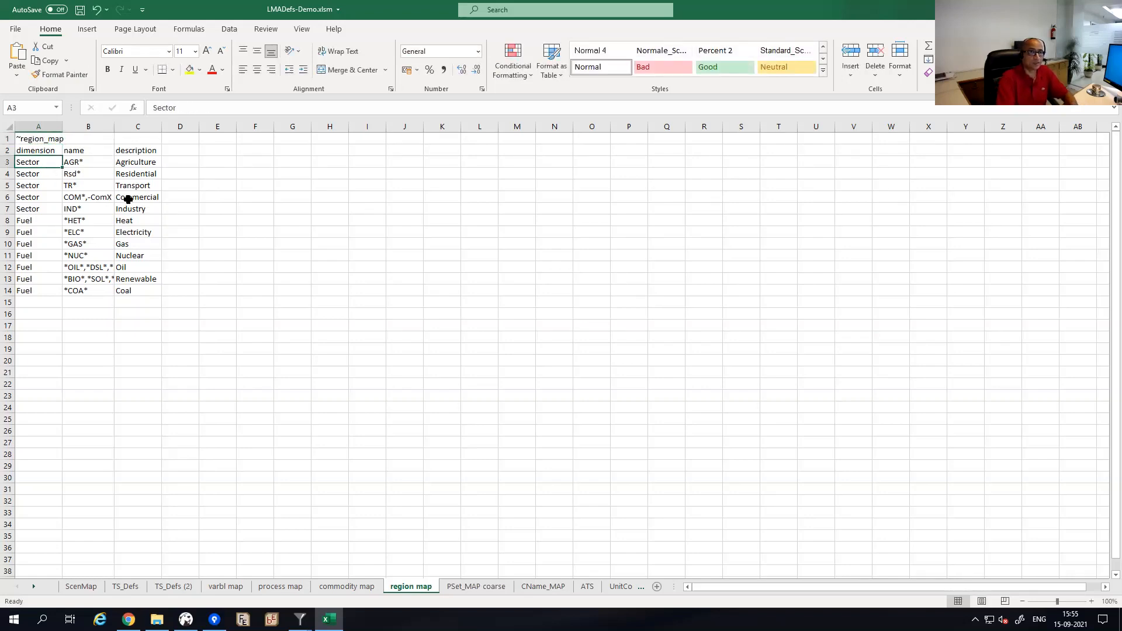
Fill row 3 with regGrp, -REG* and description ElecReg.
{"action": "type", "text": "reg"}
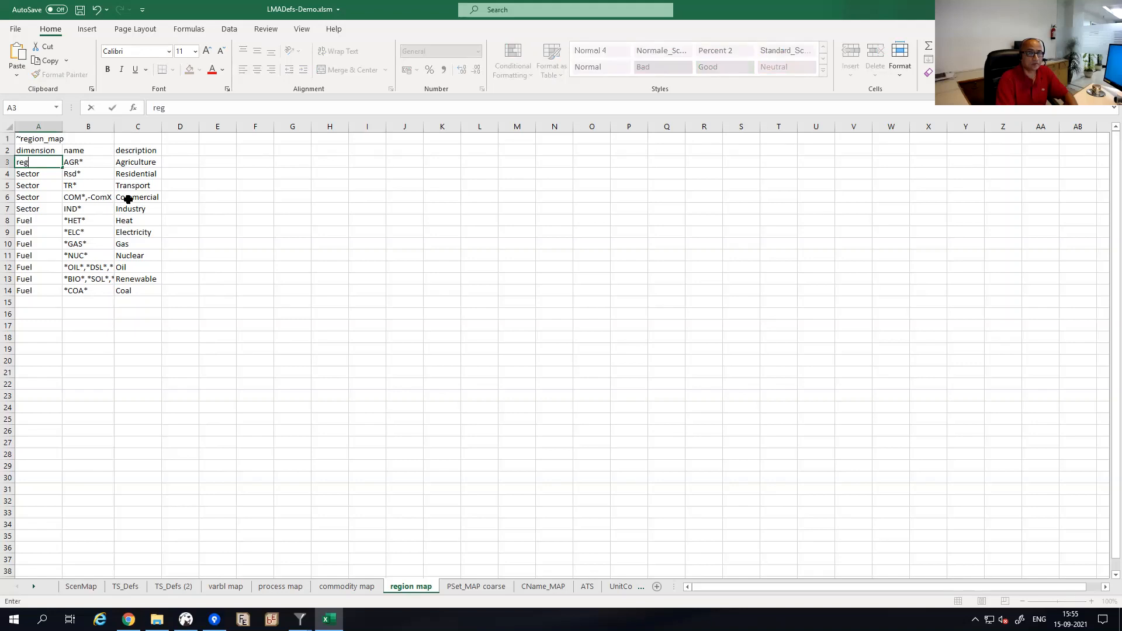
{"action": "type", "text": "Grp"}
{"action": "key", "text": "Return"}
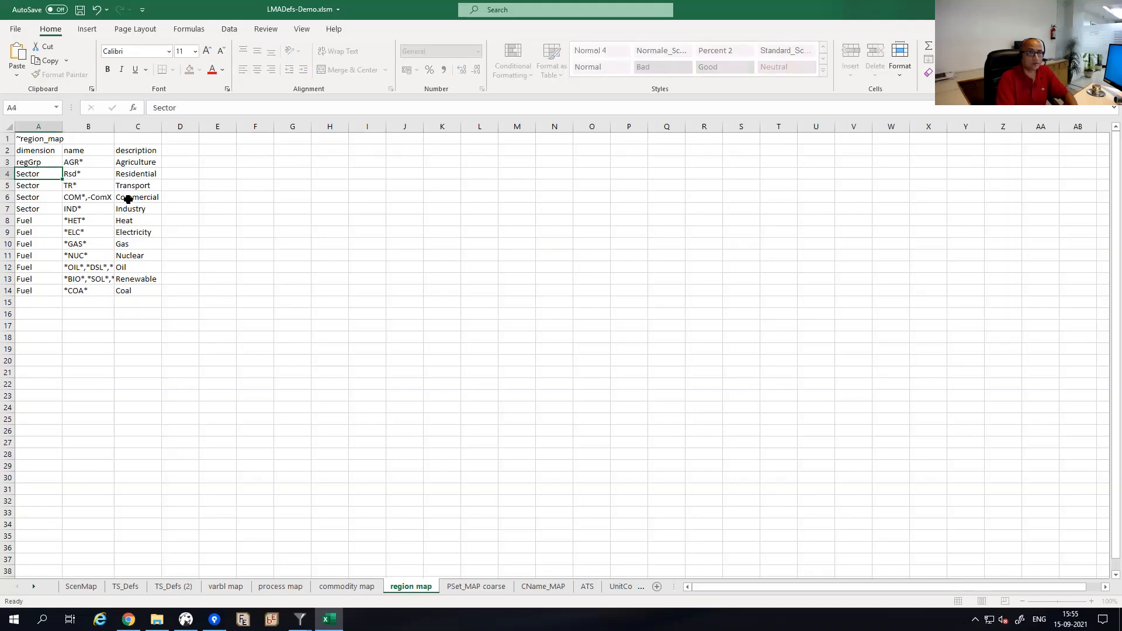
{"action": "key", "text": "Up"}
{"action": "key", "text": "Right"}
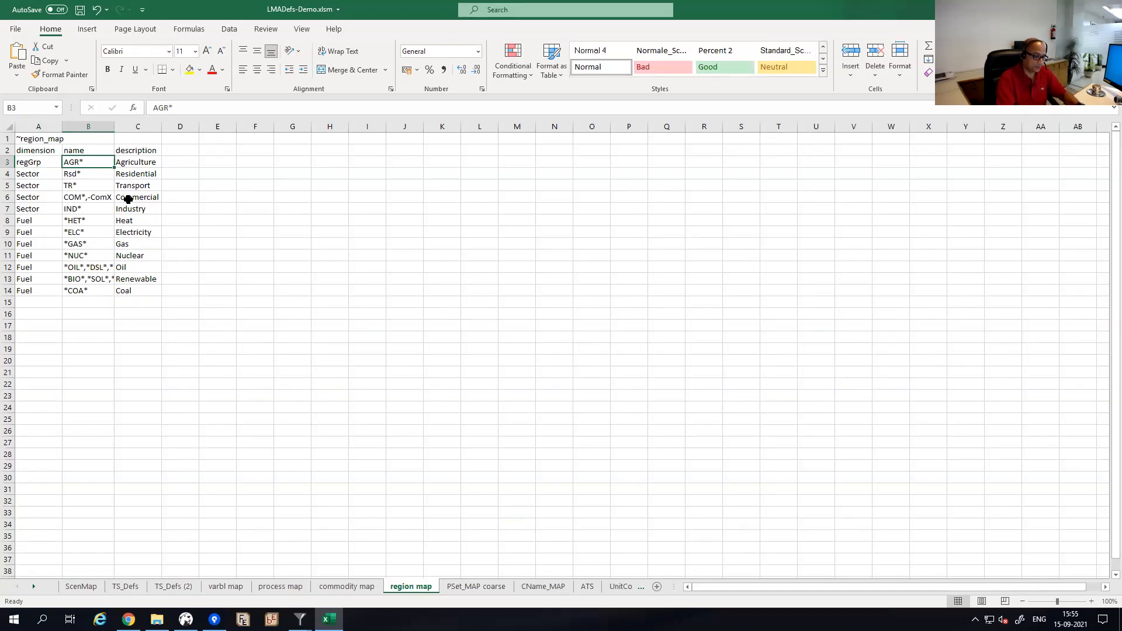
{"action": "type", "text": "-REG"}
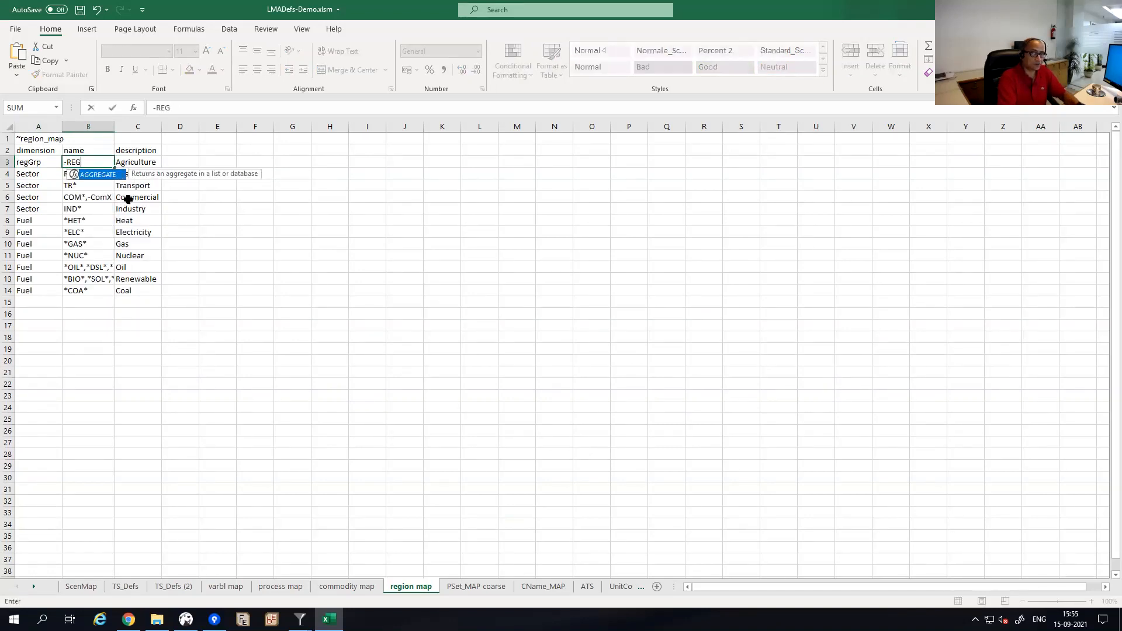
{"action": "key", "text": "Escape"}
{"action": "key", "text": "Escape"}
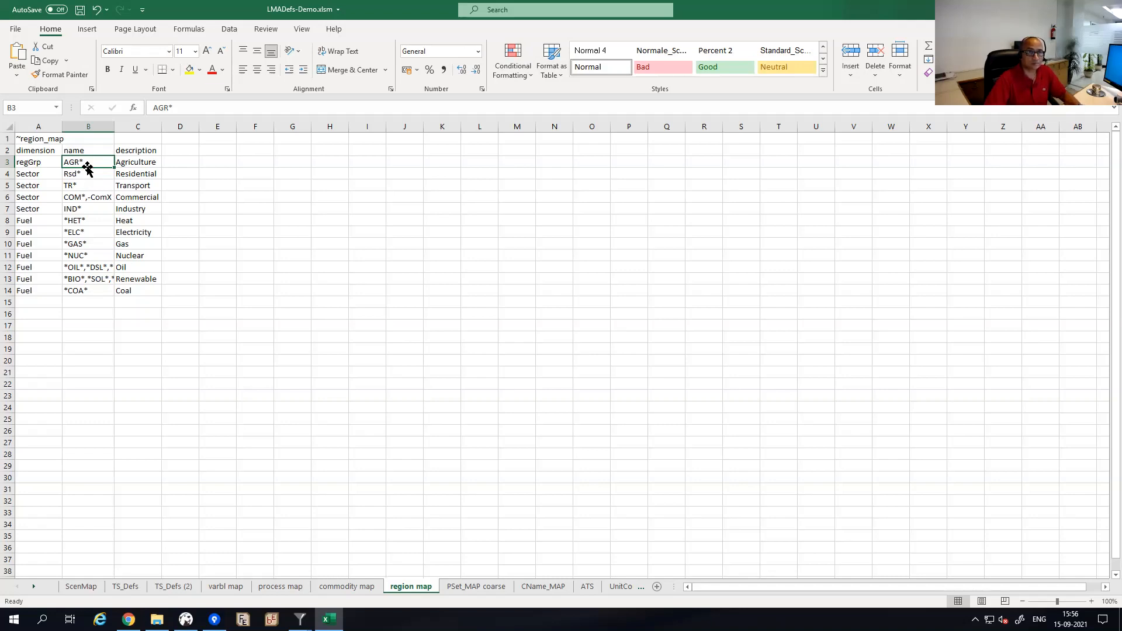
{"action": "type", "text": "\""}
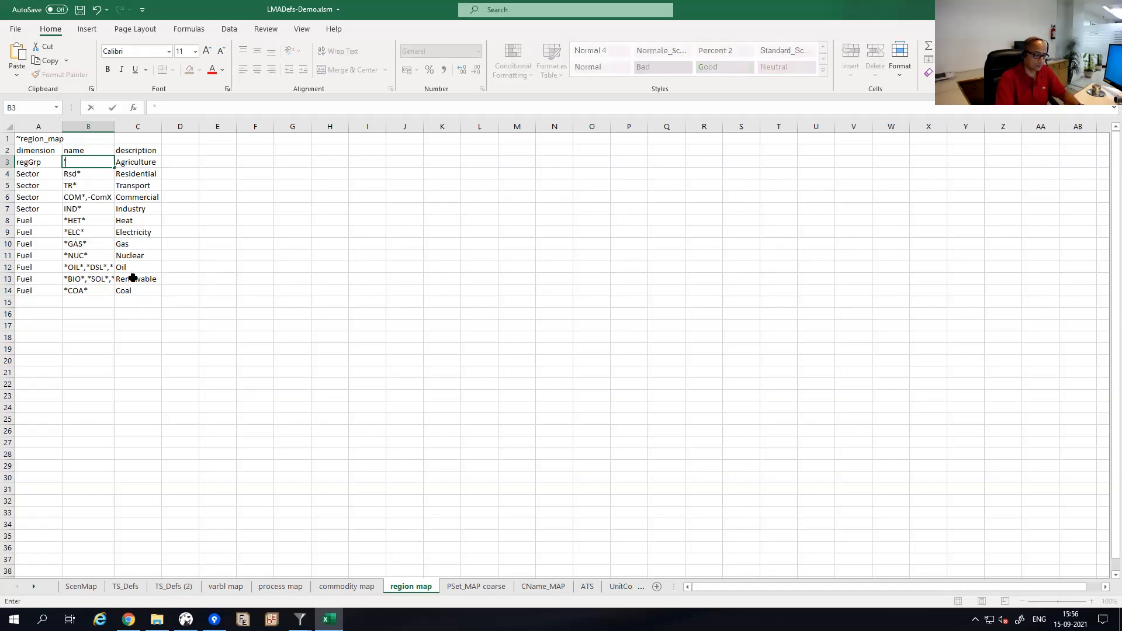
{"action": "type", "text": "-REG*"}
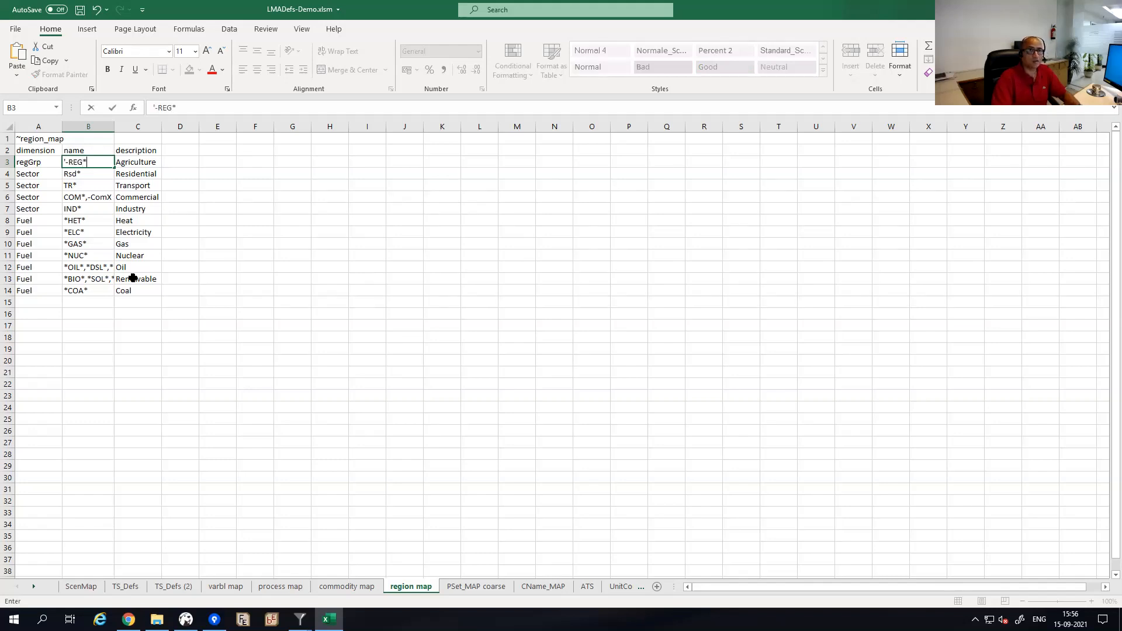
{"action": "key", "text": "Tab"}
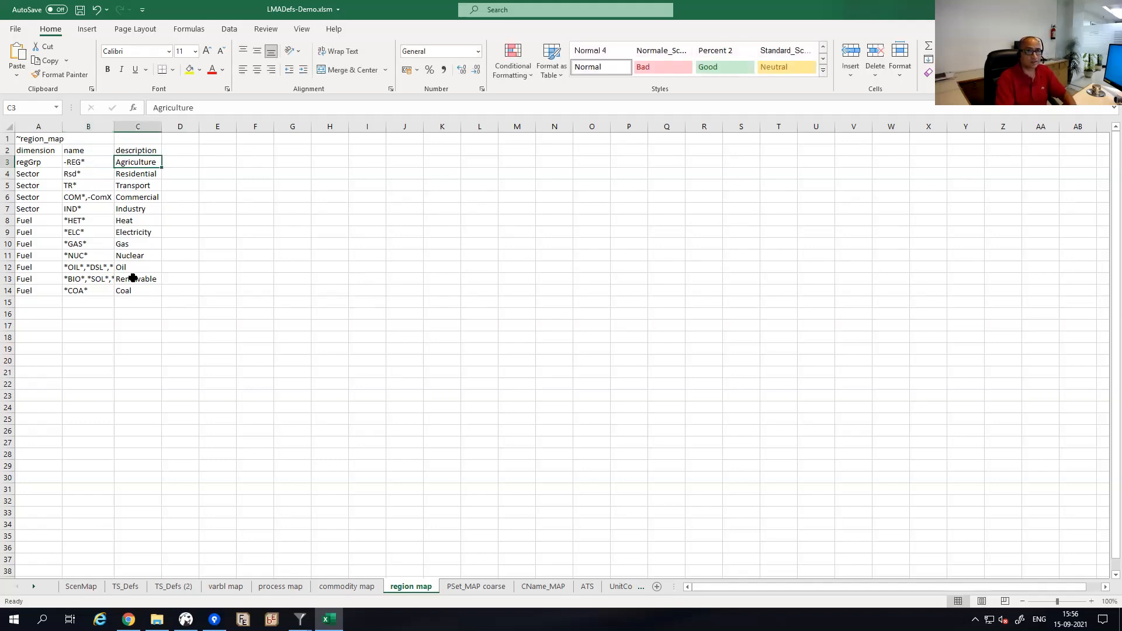
{"action": "type", "text": "ElecRe"}
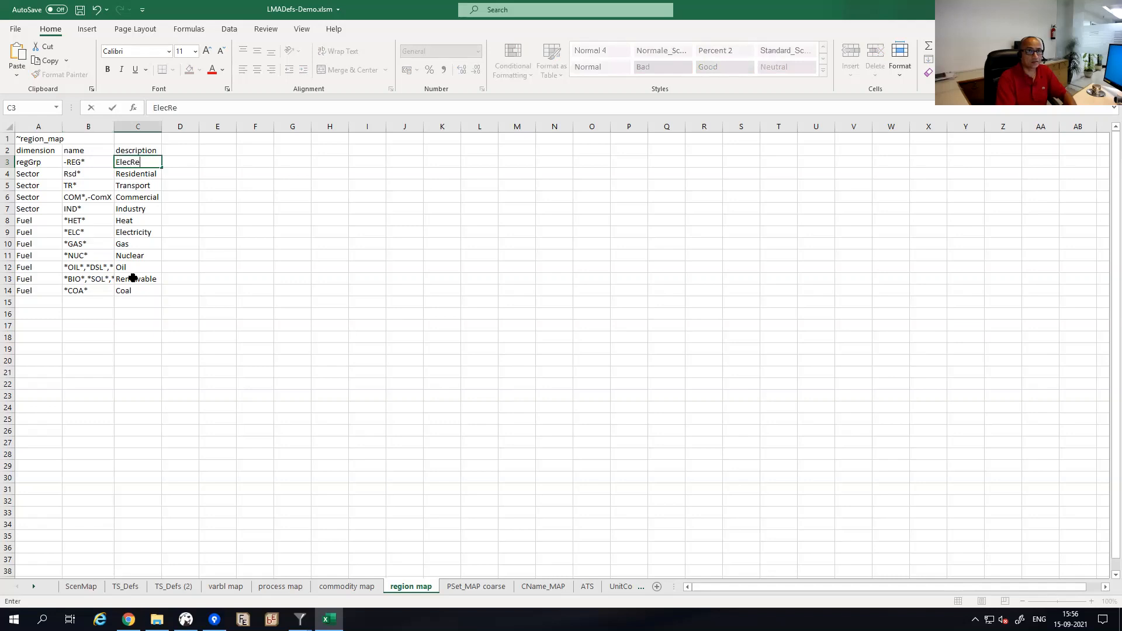
{"action": "type", "text": "g"}
{"action": "key", "text": "Return"}
Fill row 4 with REG* and DemReg, copying regGrp into cell A4.
{"action": "key", "text": "Left"}
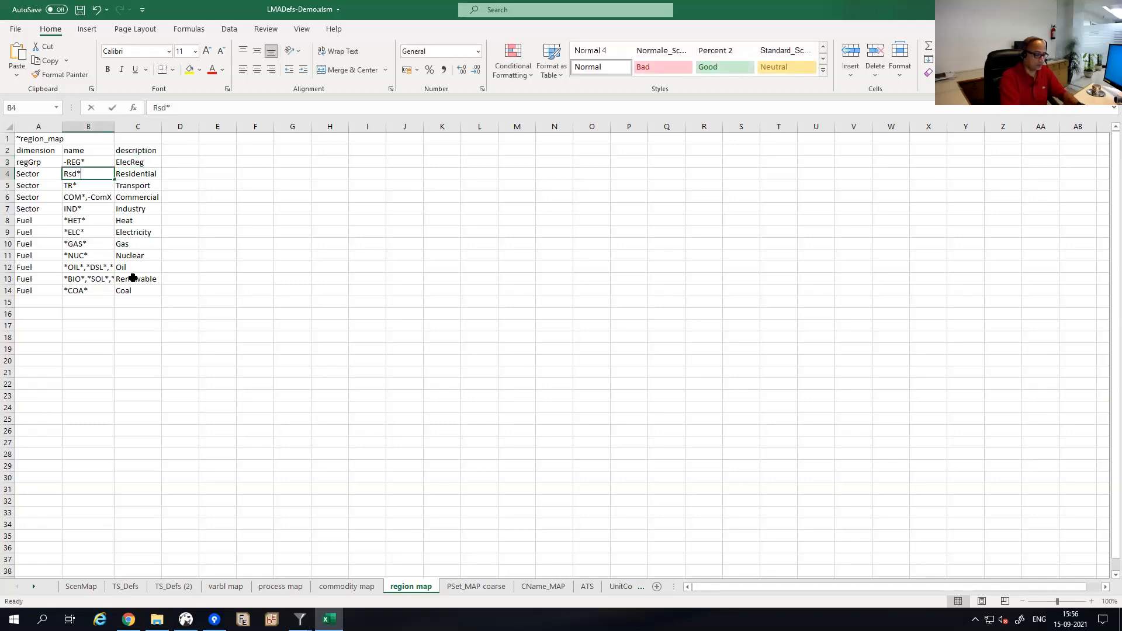
{"action": "type", "text": "REG*"}
{"action": "key", "text": "Tab"}
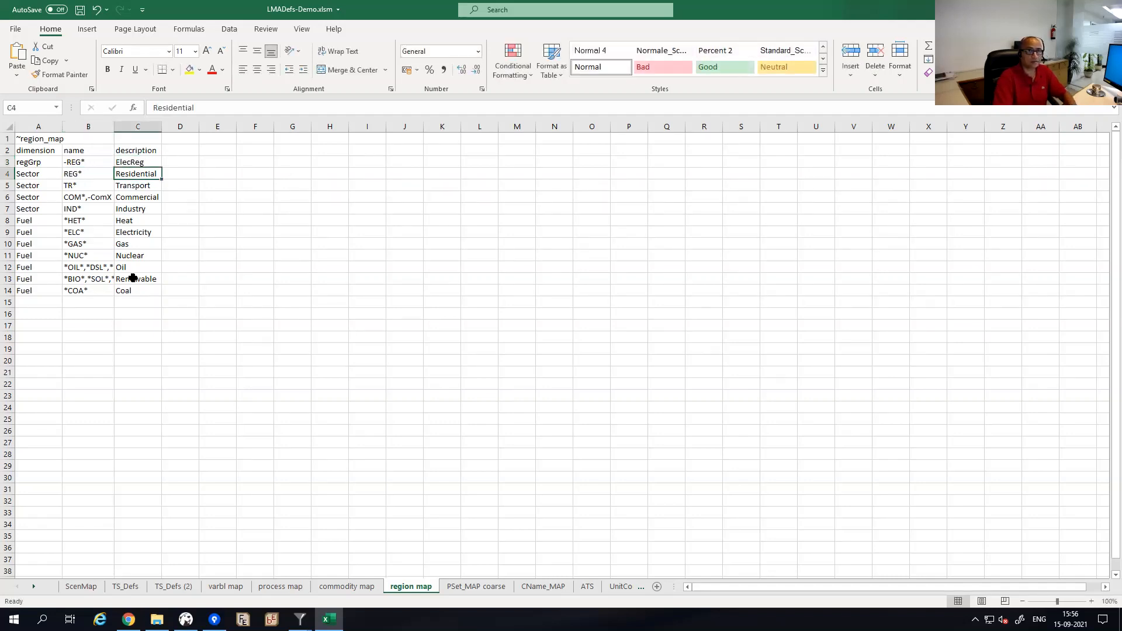
{"action": "type", "text": "Dem"}
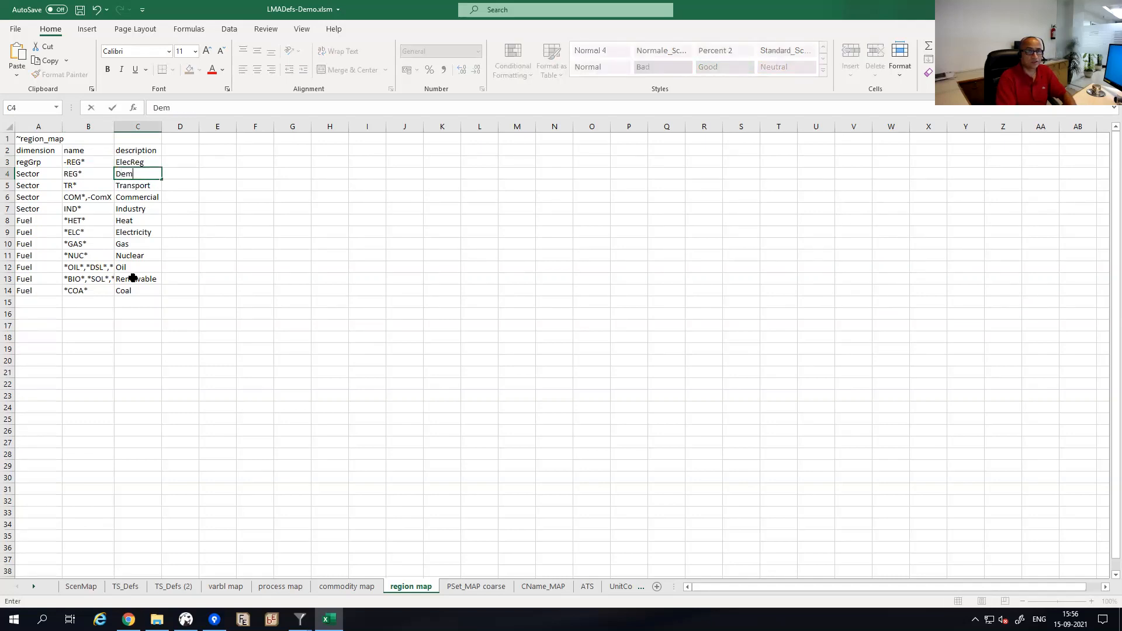
{"action": "type", "text": "Reg"}
{"action": "key", "text": "Down"}
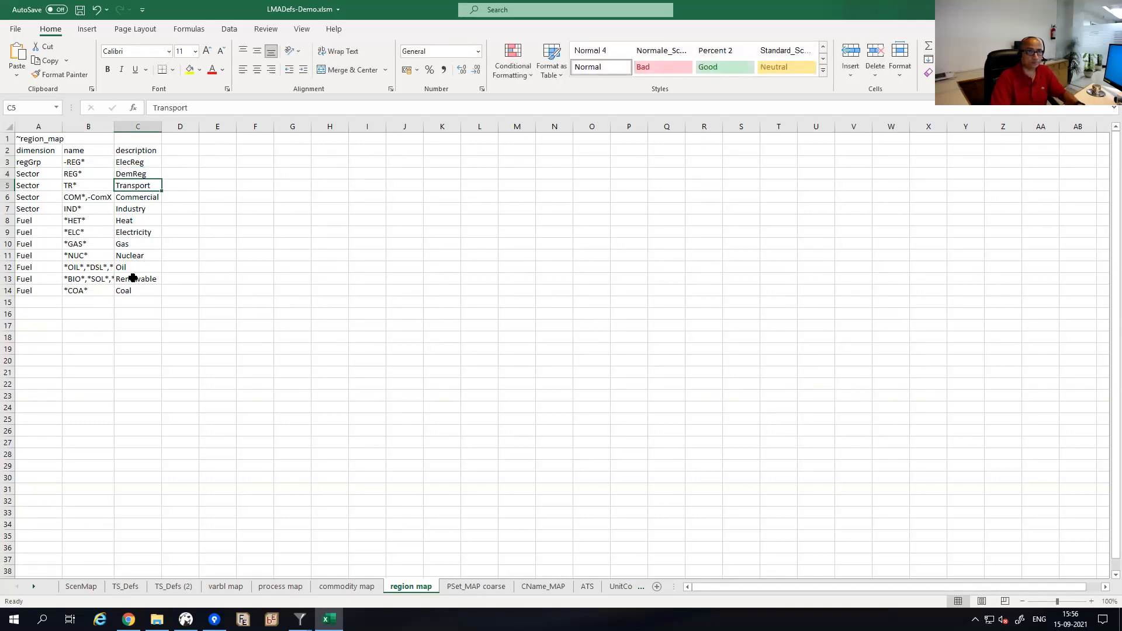
{"action": "key", "text": "Left"}
{"action": "key", "text": "Left"}
{"action": "key", "text": "Up"}
{"action": "key", "text": "Up"}
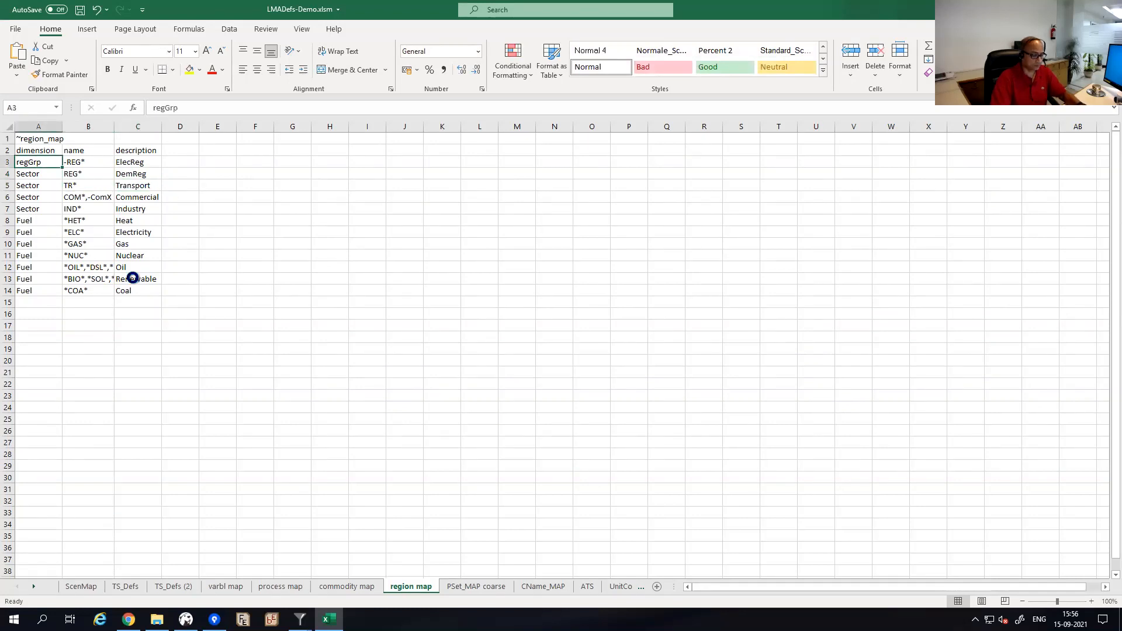
{"action": "key", "text": "ctrl+c"}
{"action": "key", "text": "Down"}
{"action": "key", "text": "ctrl+v"}
{"action": "key", "text": "Down"}
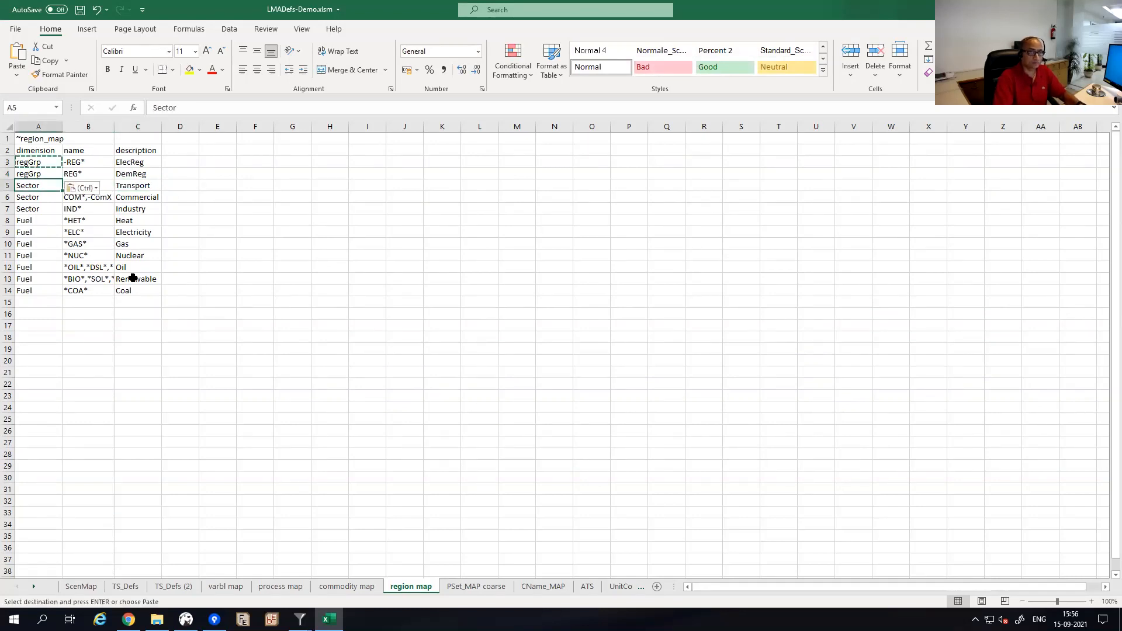
{"action": "key", "text": "Escape"}
Delete the leftover Sector and Fuel rows 5 to 14.
{"action": "key", "text": "ctrl+shift+Down"}
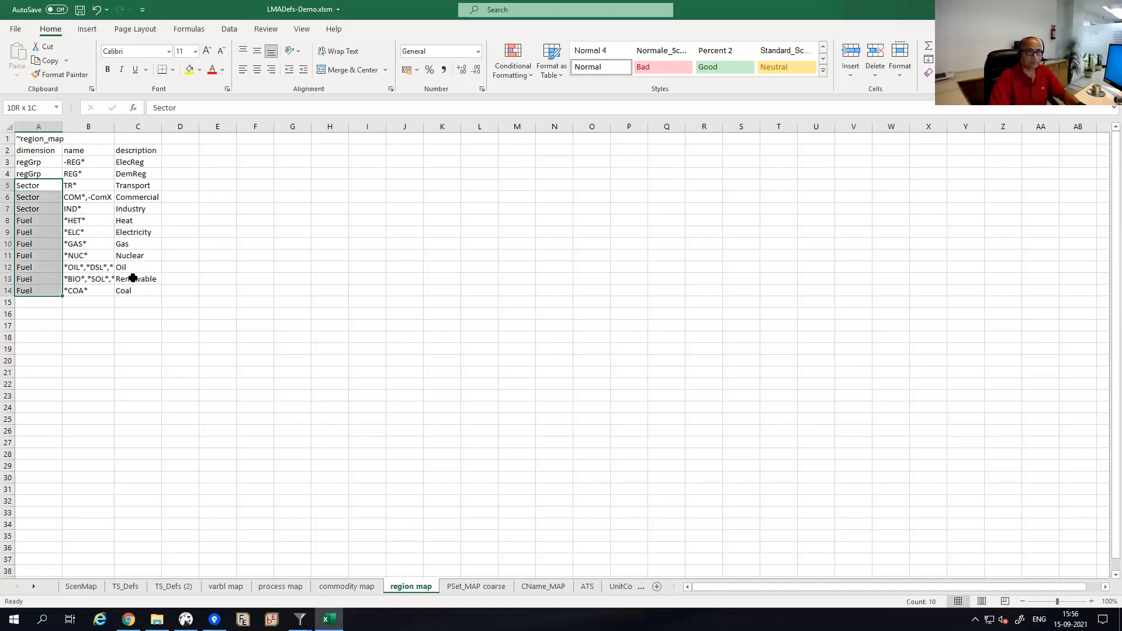
{"action": "key", "text": "shift+F10"}
{"action": "key", "text": "d"}
{"action": "key", "text": "Return"}
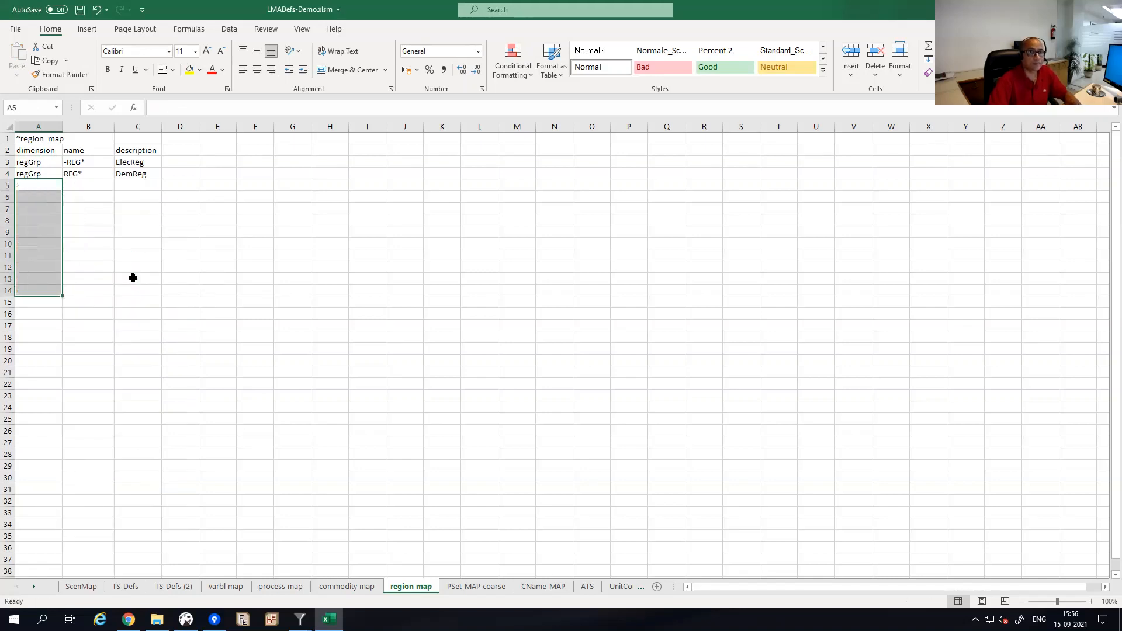
{"action": "key", "text": "Up"}
{"action": "key", "text": "Up"}
{"action": "key", "text": "Up"}
{"action": "key", "text": "Up"}
{"action": "key", "text": "Down"}
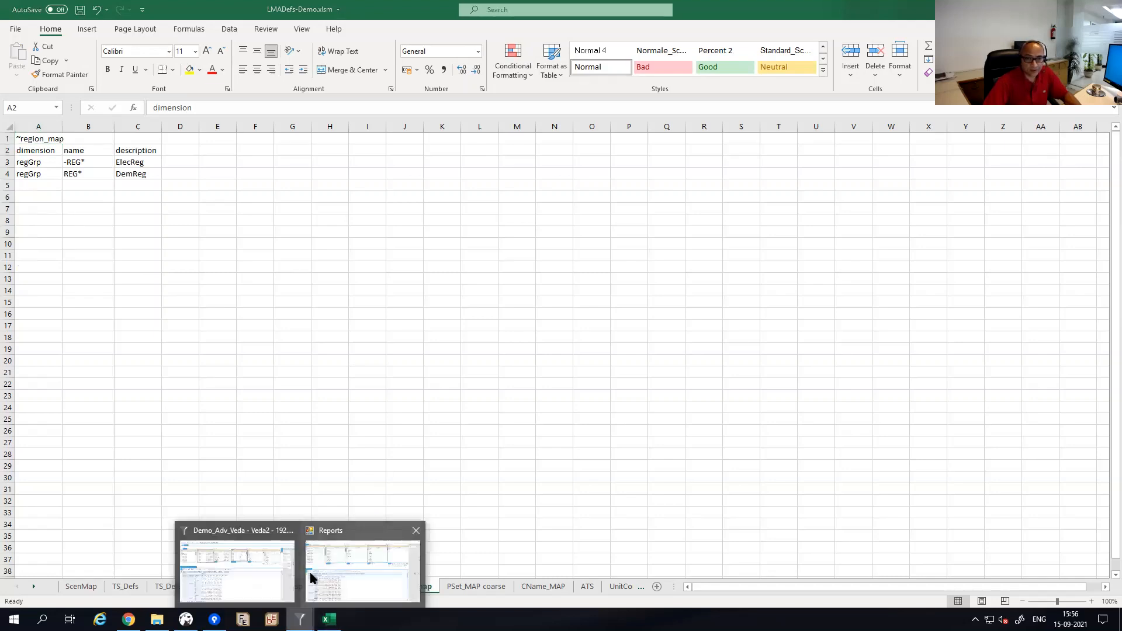
Review the model's region names in a Veda2 Browse view, then return to Excel.
{"action": "left_click", "coordinate": [248, 546]}
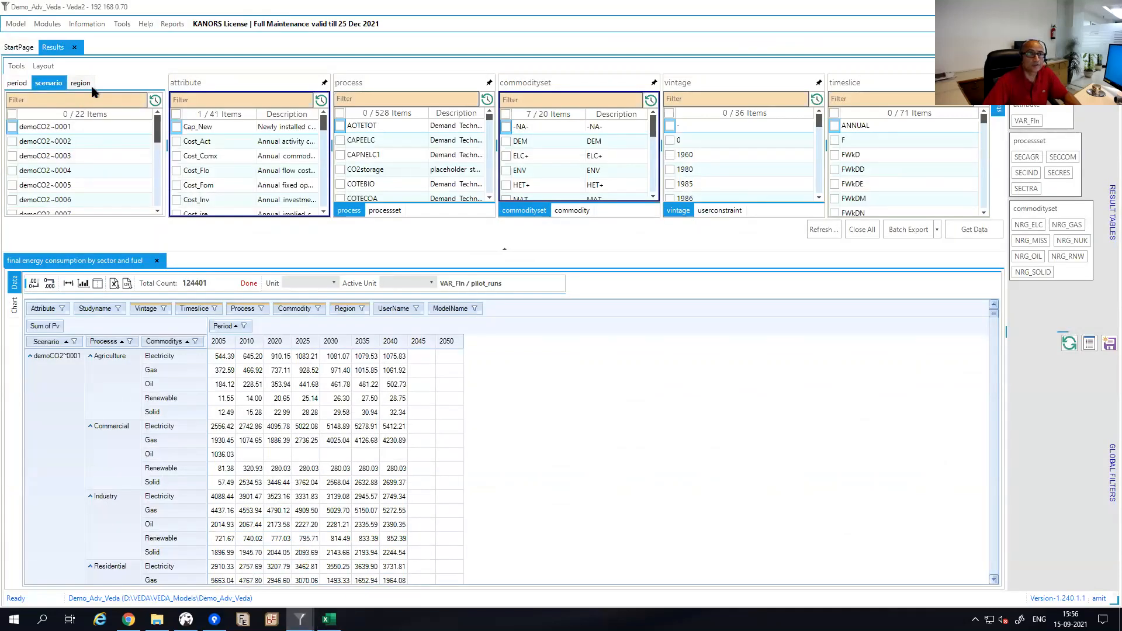
{"action": "left_click", "coordinate": [80, 83]}
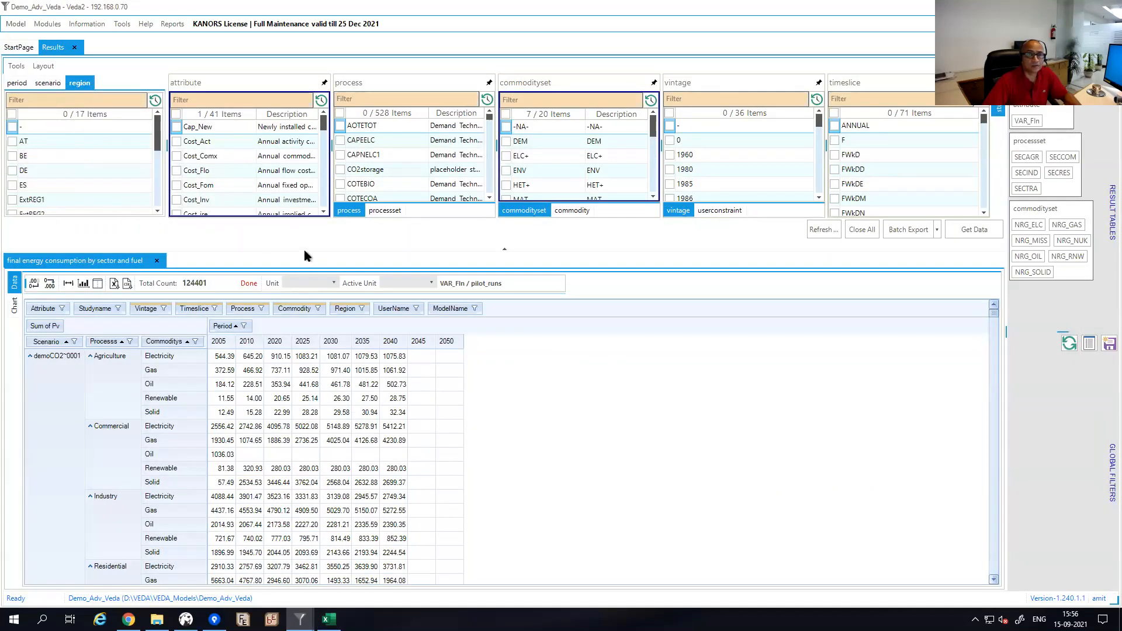
{"action": "left_click_drag", "start_coordinate": [303, 255], "coordinate": [303, 391]}
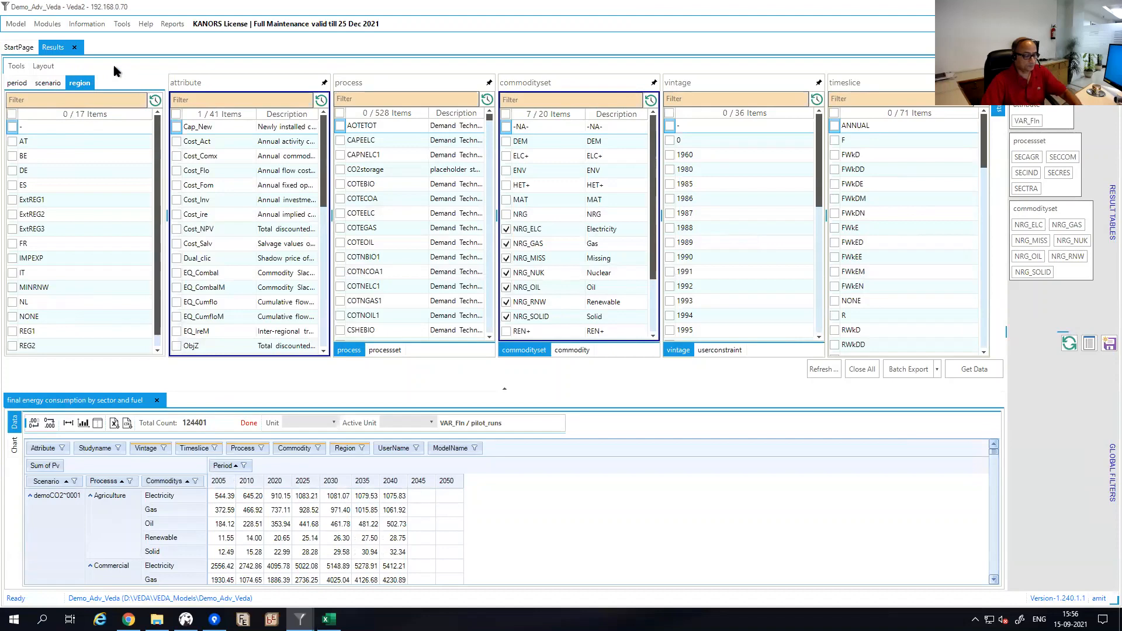
{"action": "key", "text": "F7"}
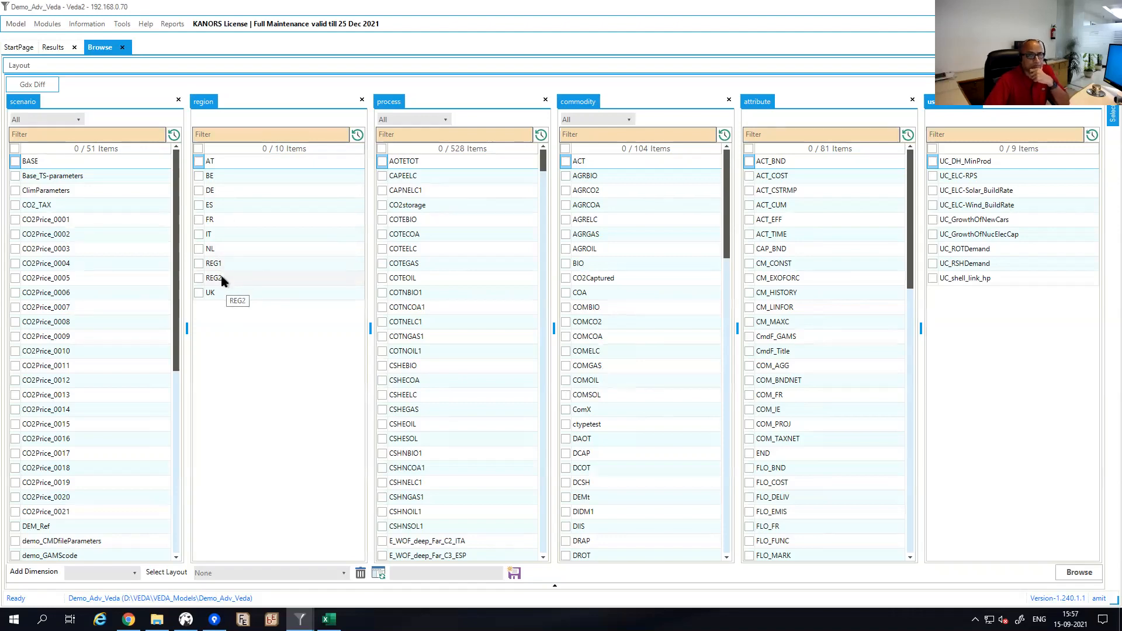
{"action": "left_click", "coordinate": [329, 619]}
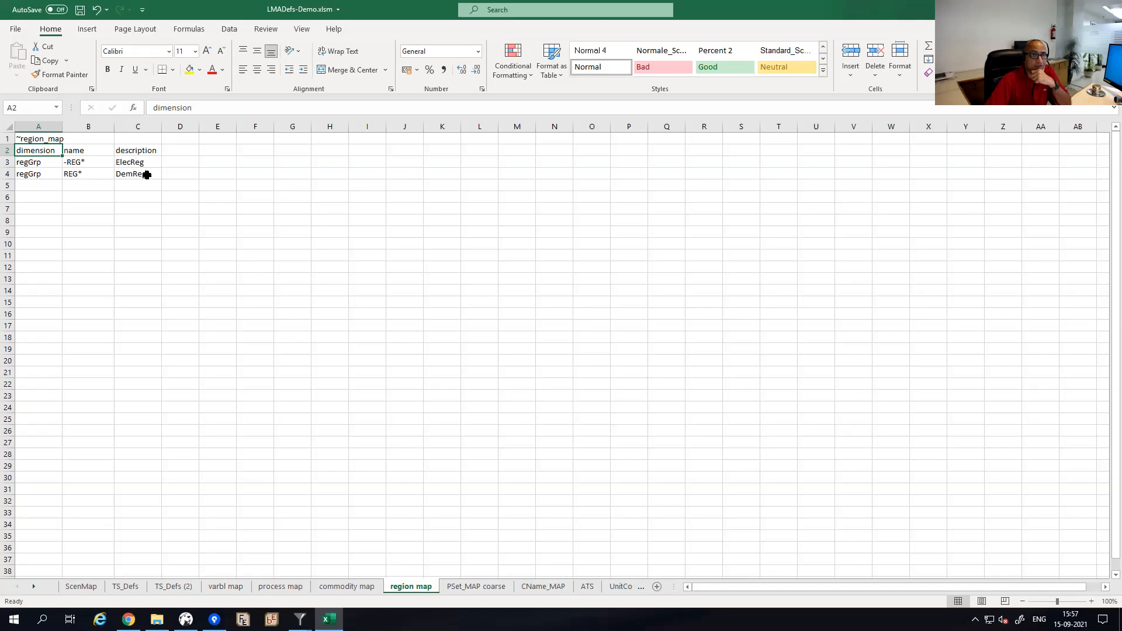
Inspect the UnitConv sheet's kt-to-mt conversion with multiplier 0.001.
{"action": "left_click", "coordinate": [137, 208]}
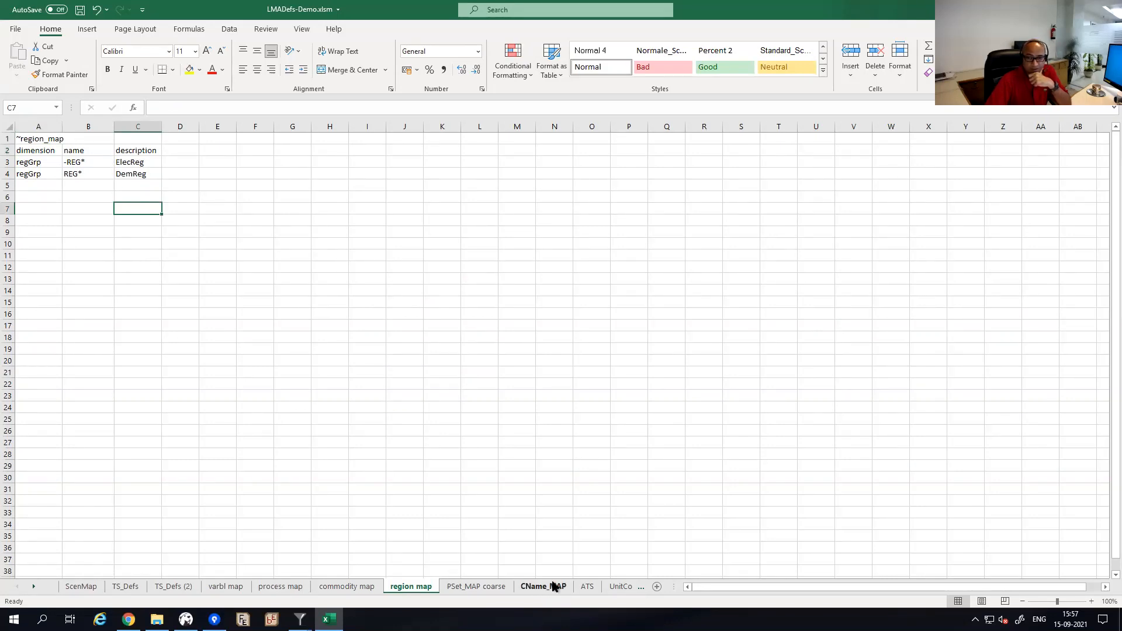
{"action": "left_click", "coordinate": [619, 587]}
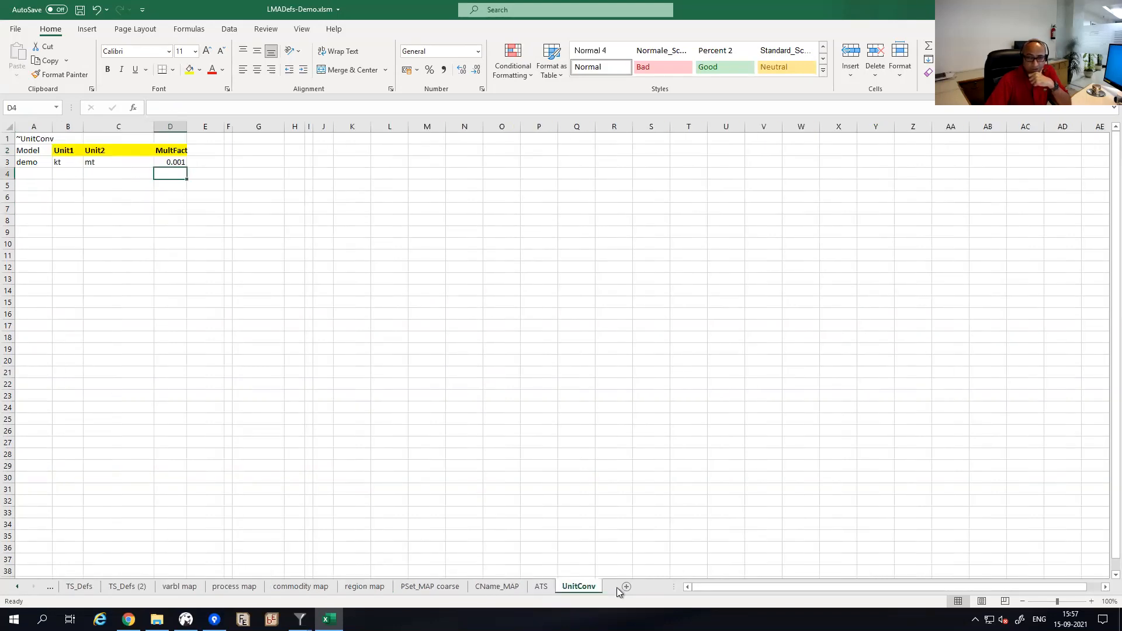
{"action": "left_click", "coordinate": [63, 161]}
{"action": "left_click", "coordinate": [95, 161]}
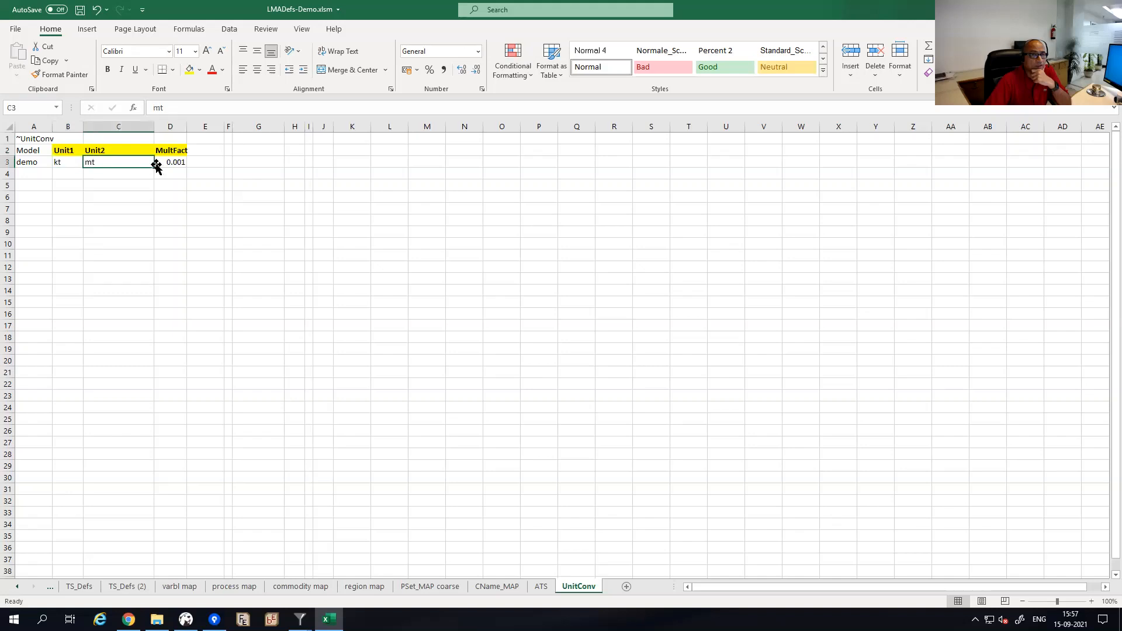
{"action": "left_click", "coordinate": [167, 163]}
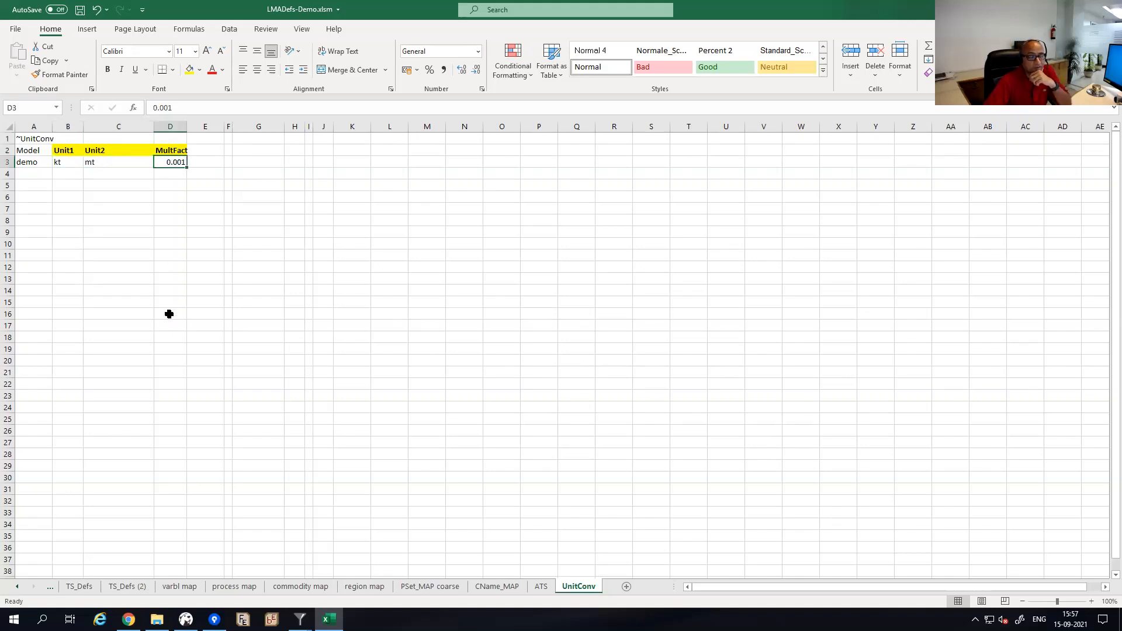
Autofit columns C and D, then close the workbook.
{"action": "left_click_drag", "start_coordinate": [155, 126], "coordinate": [156, 126]}
{"action": "double_click", "coordinate": [155, 126]}
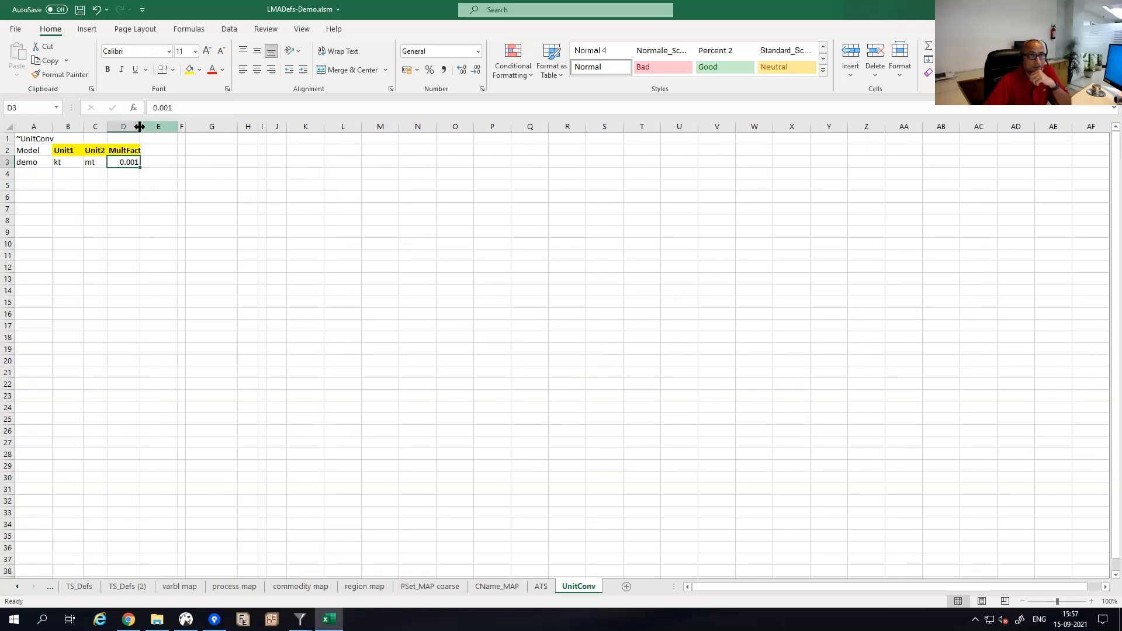
{"action": "double_click", "coordinate": [141, 126]}
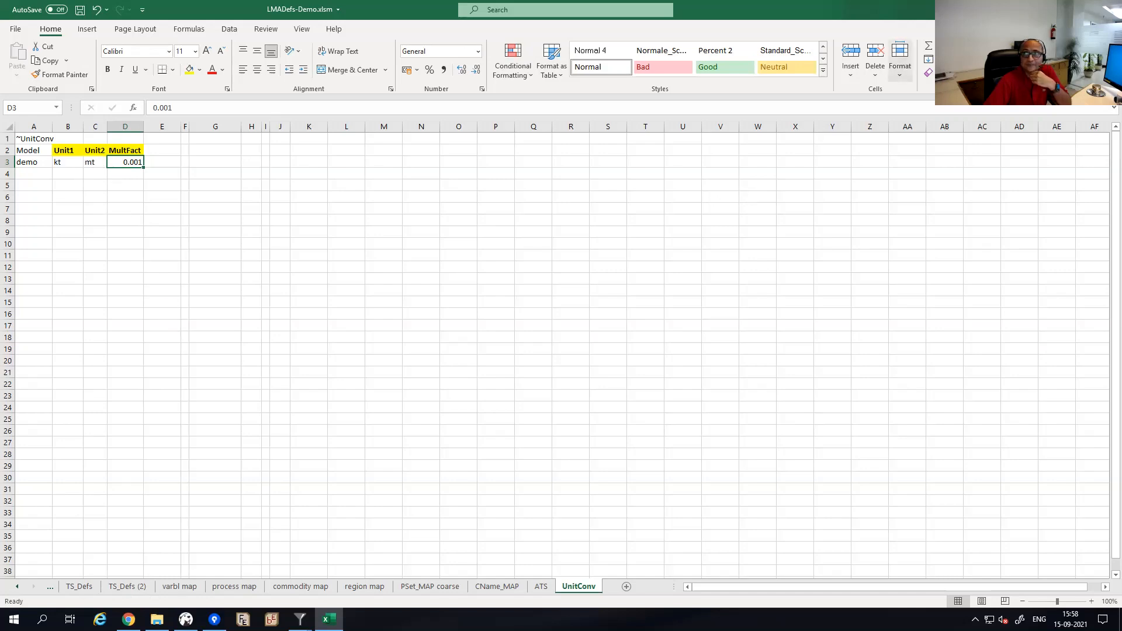
{"action": "left_click", "coordinate": [1109, 9]}
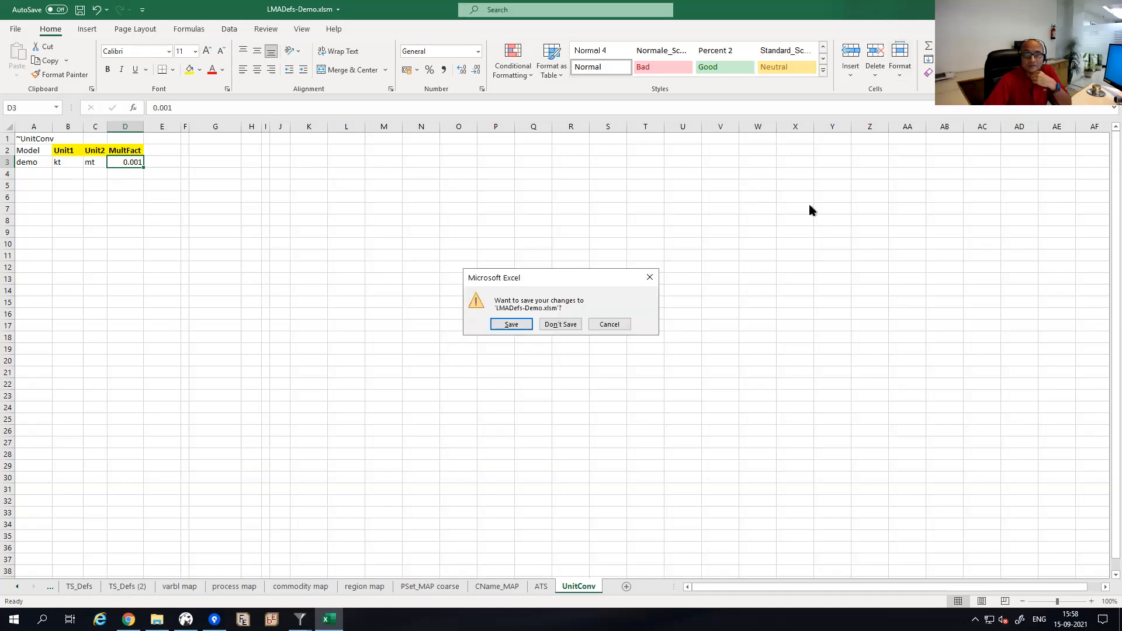
Save the workbook changes, then open report ewt1 from the reports list sorted newest first.
{"action": "left_click", "coordinate": [512, 326]}
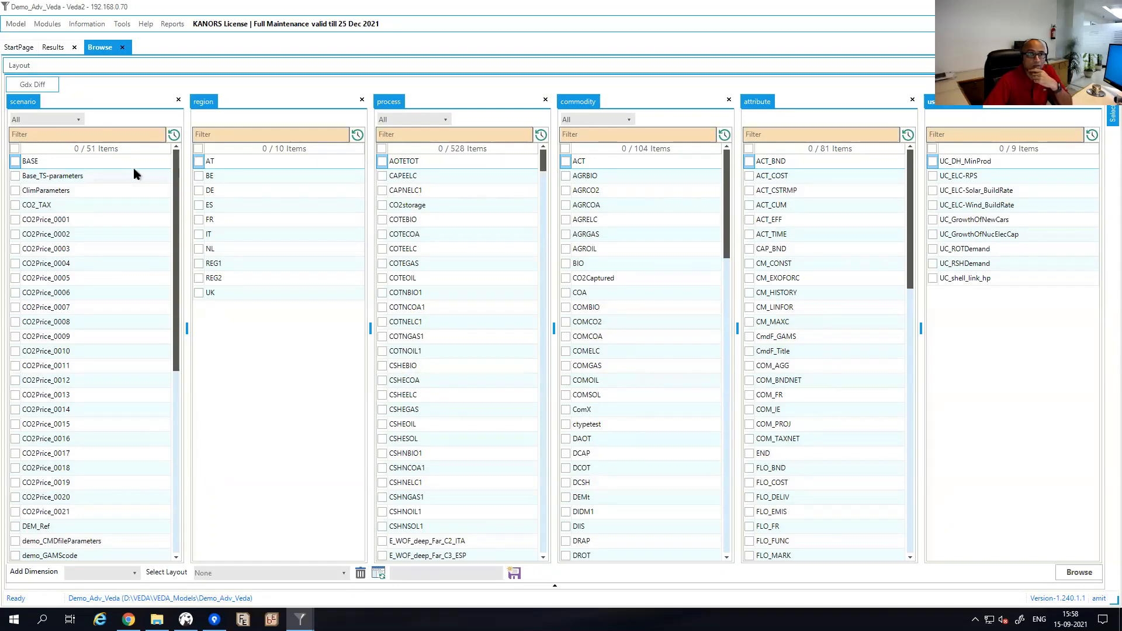
{"action": "left_click", "coordinate": [171, 26]}
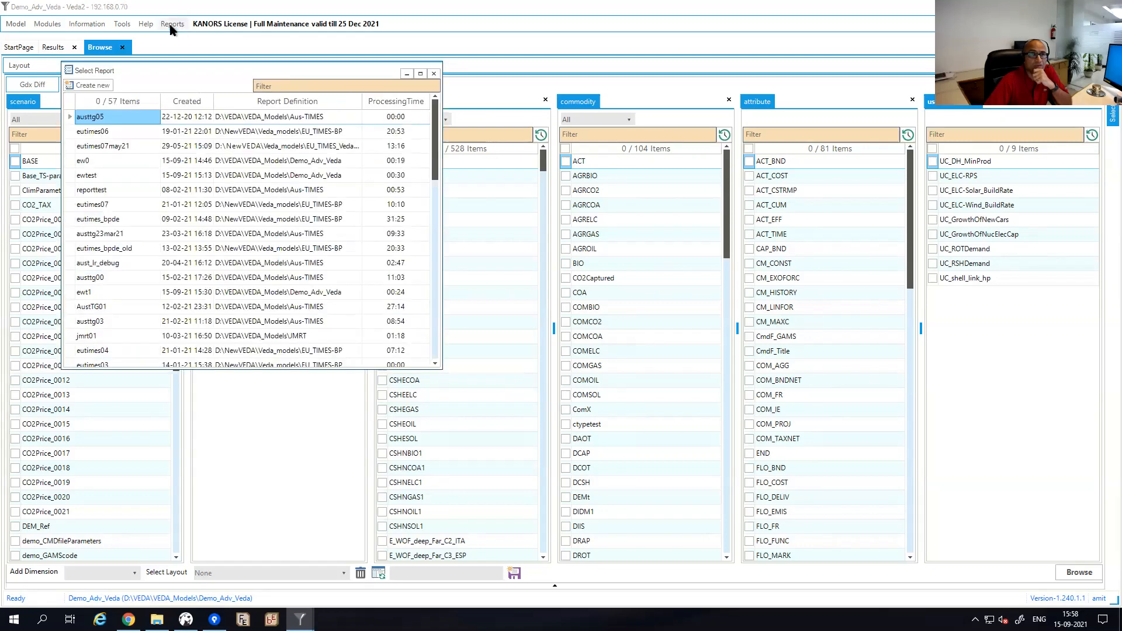
{"action": "left_click", "coordinate": [180, 102]}
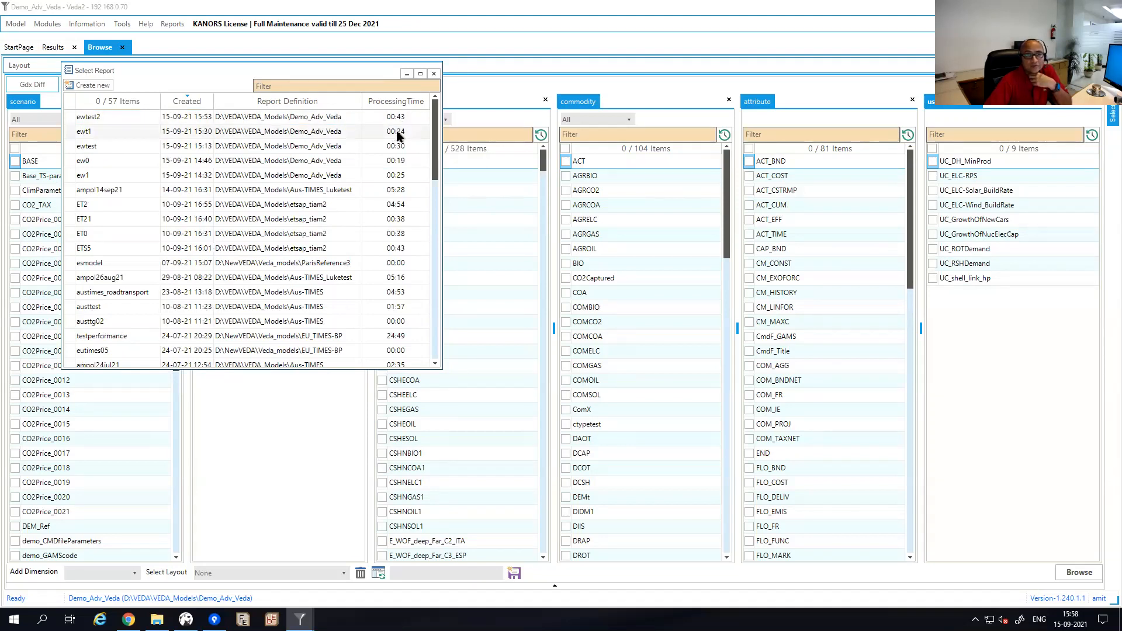
{"action": "double_click", "coordinate": [96, 130]}
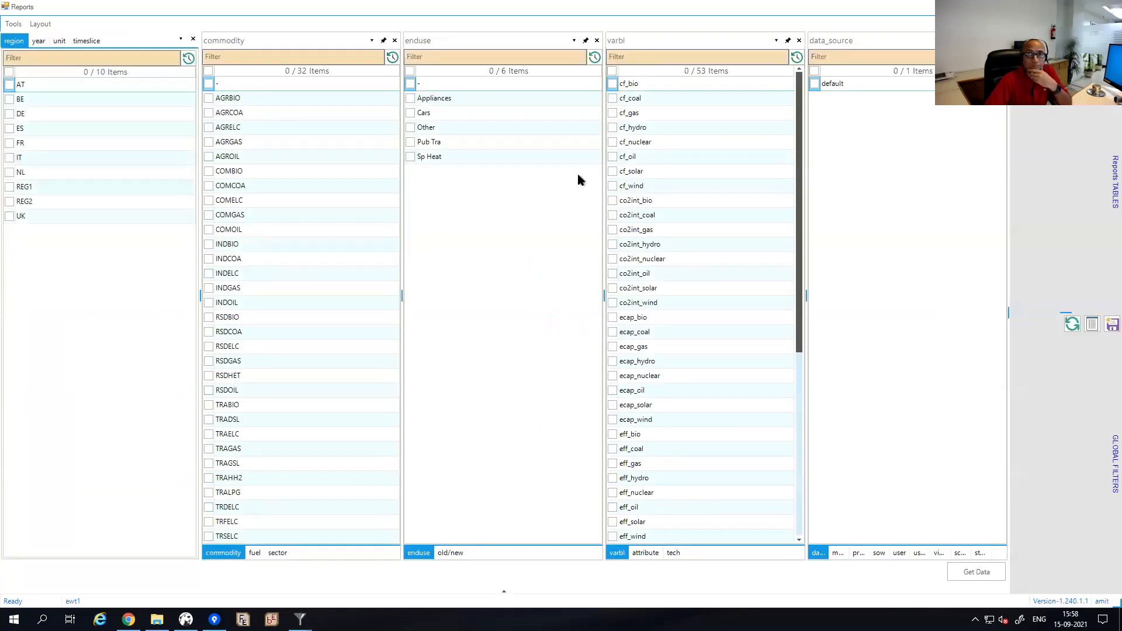
Run Tools > Sync Model for report_2809 so it reads tags from LMADefs-Demo.xlsm and finishes with All Done.
{"action": "left_click", "coordinate": [14, 26]}
{"action": "left_click", "coordinate": [30, 51]}
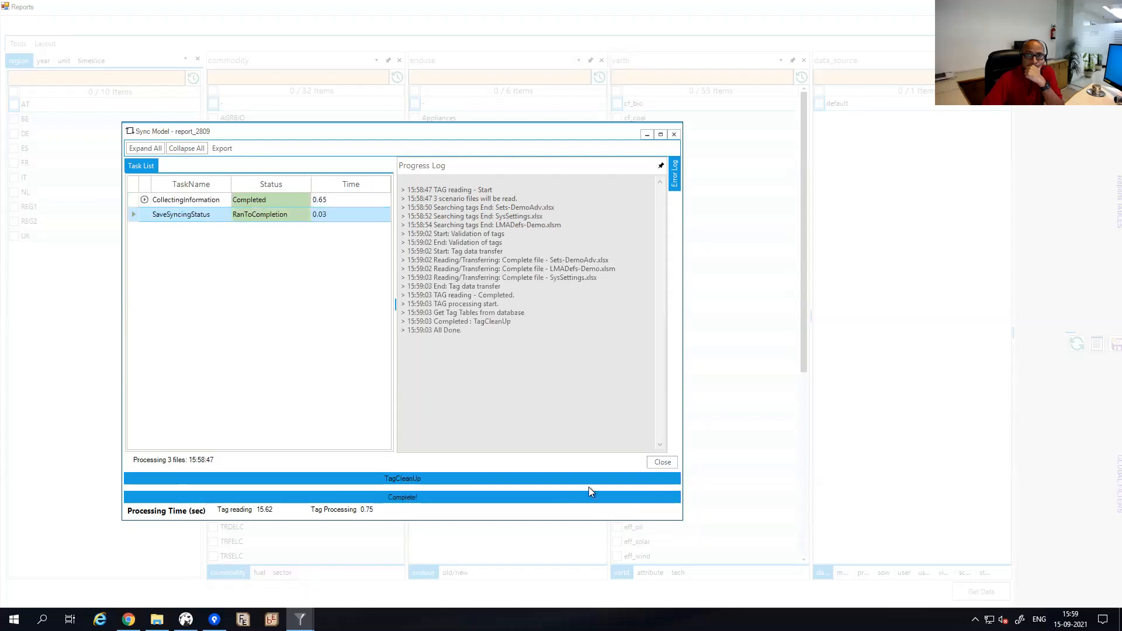
Close the sync log, then load the saved final energy table (415 records by sector) into report ewt1.
{"action": "left_click", "coordinate": [661, 463]}
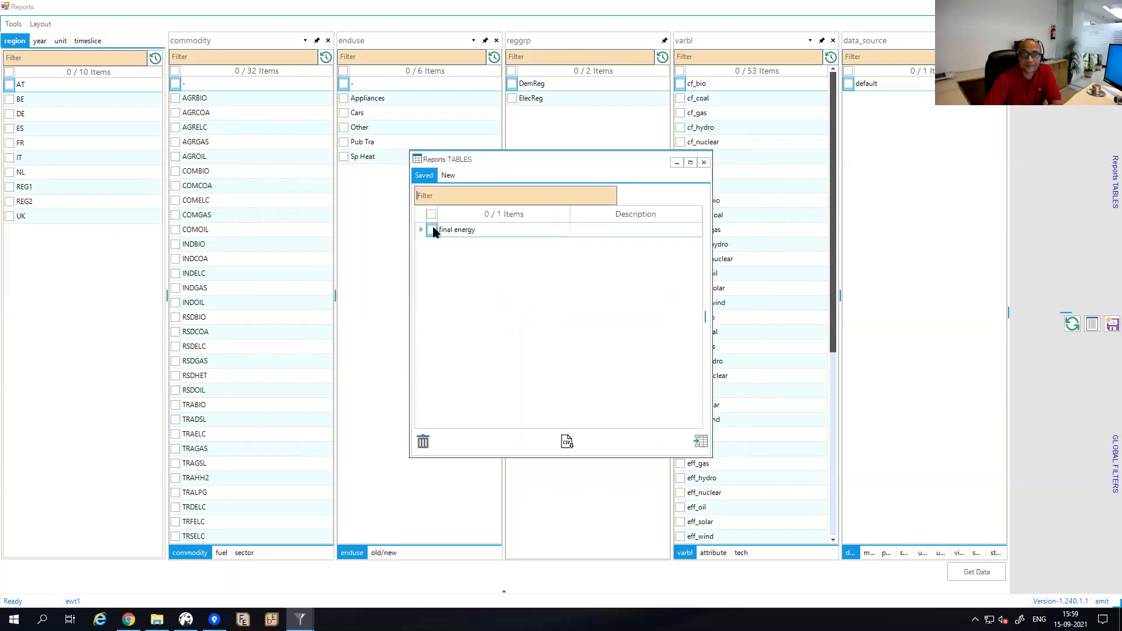
{"action": "left_click", "coordinate": [432, 229]}
{"action": "left_click", "coordinate": [701, 441]}
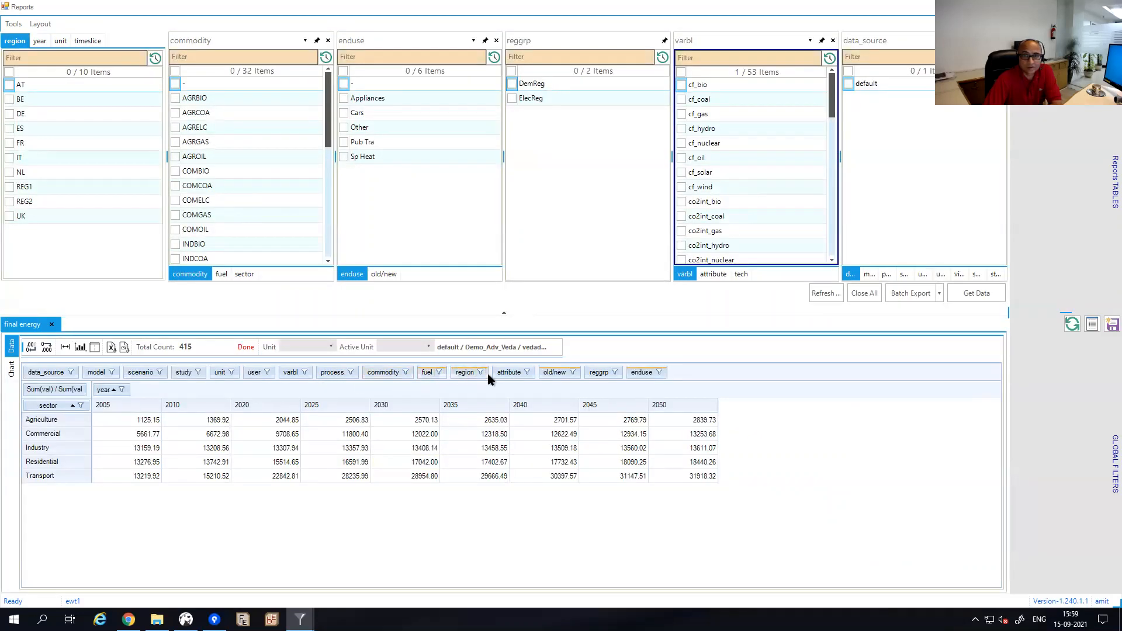
{"action": "left_click", "coordinate": [615, 372]}
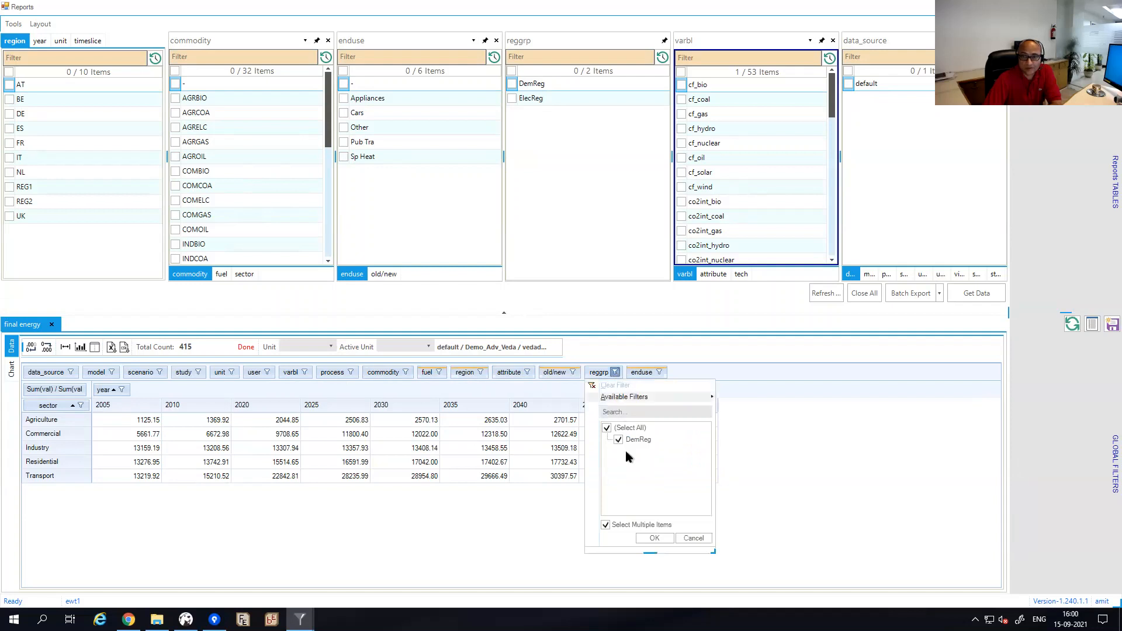
{"action": "left_click", "coordinate": [694, 538]}
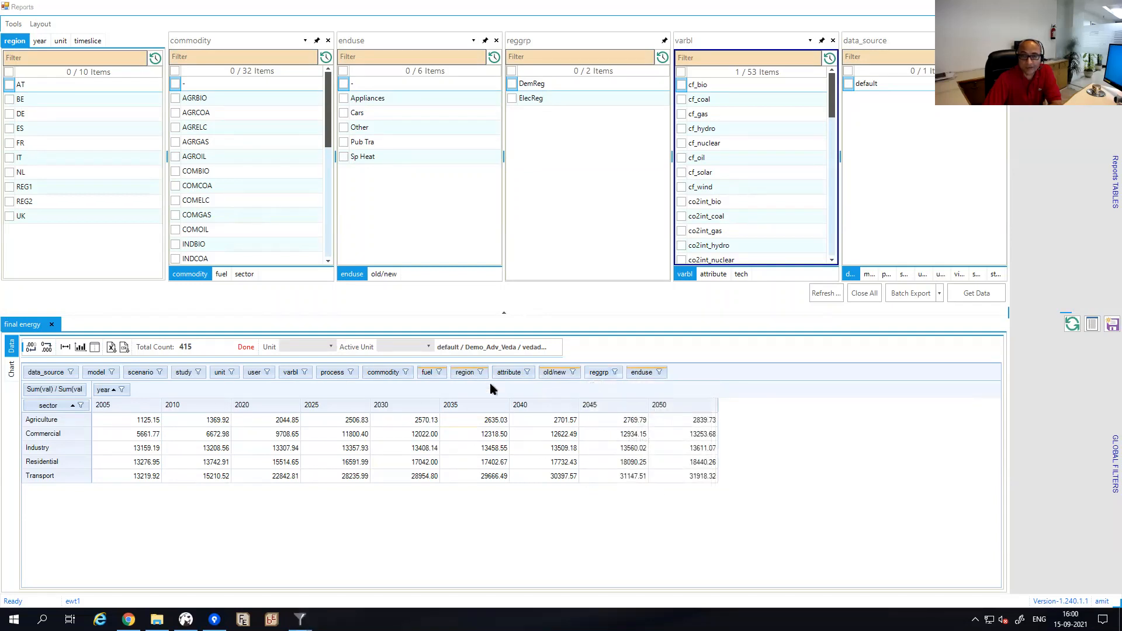
{"action": "left_click", "coordinate": [481, 374]}
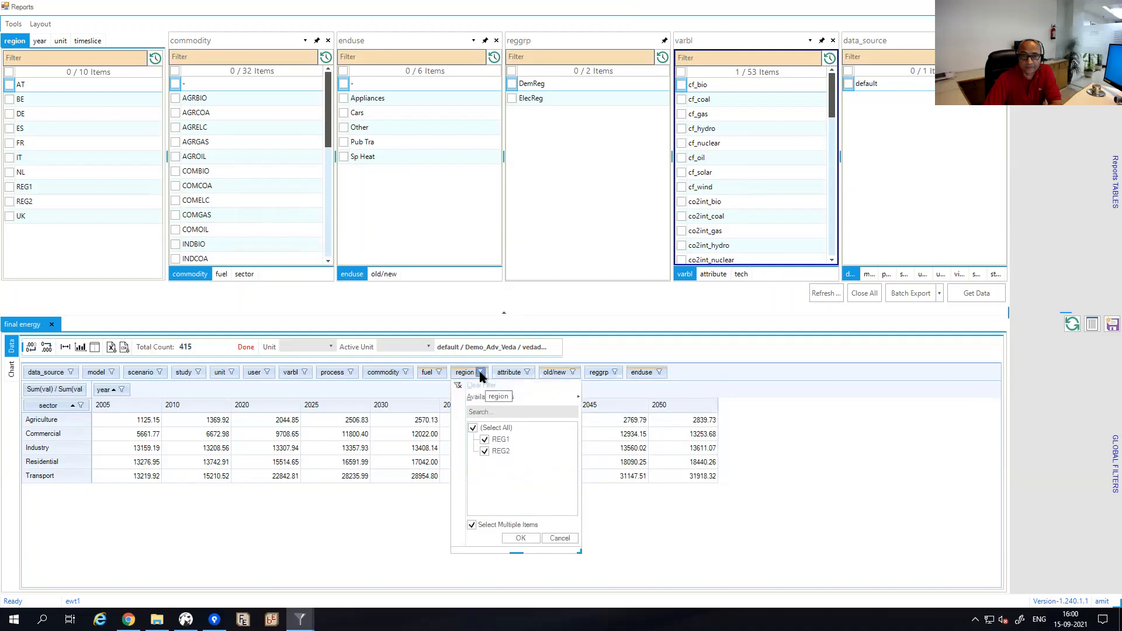
{"action": "left_click", "coordinate": [481, 375]}
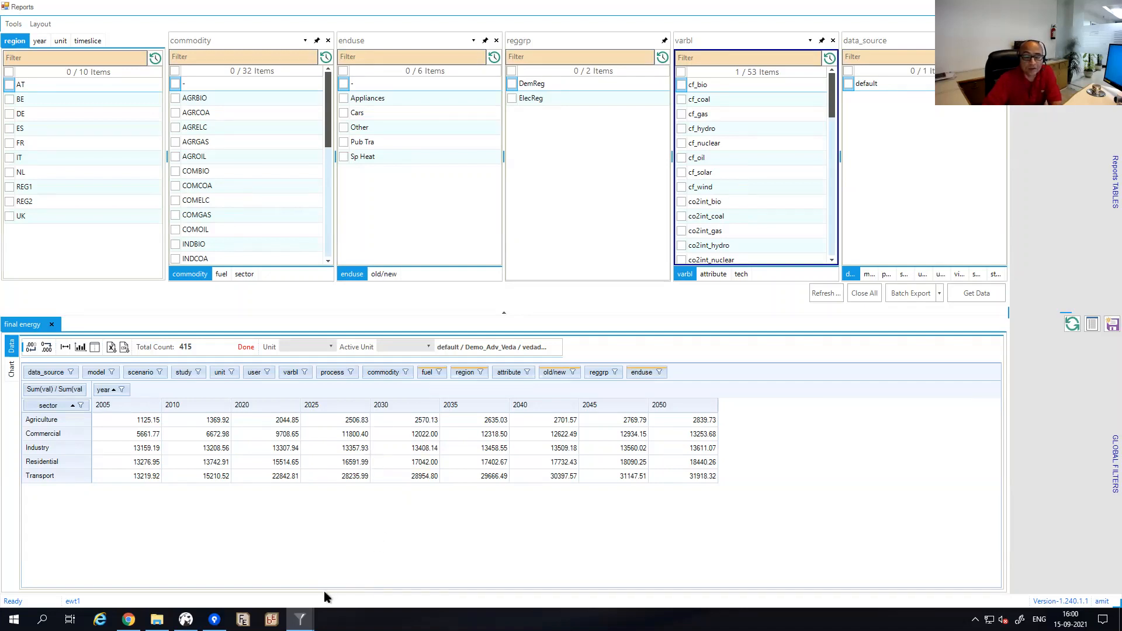
{"action": "mouse_move", "coordinate": [300, 619]}
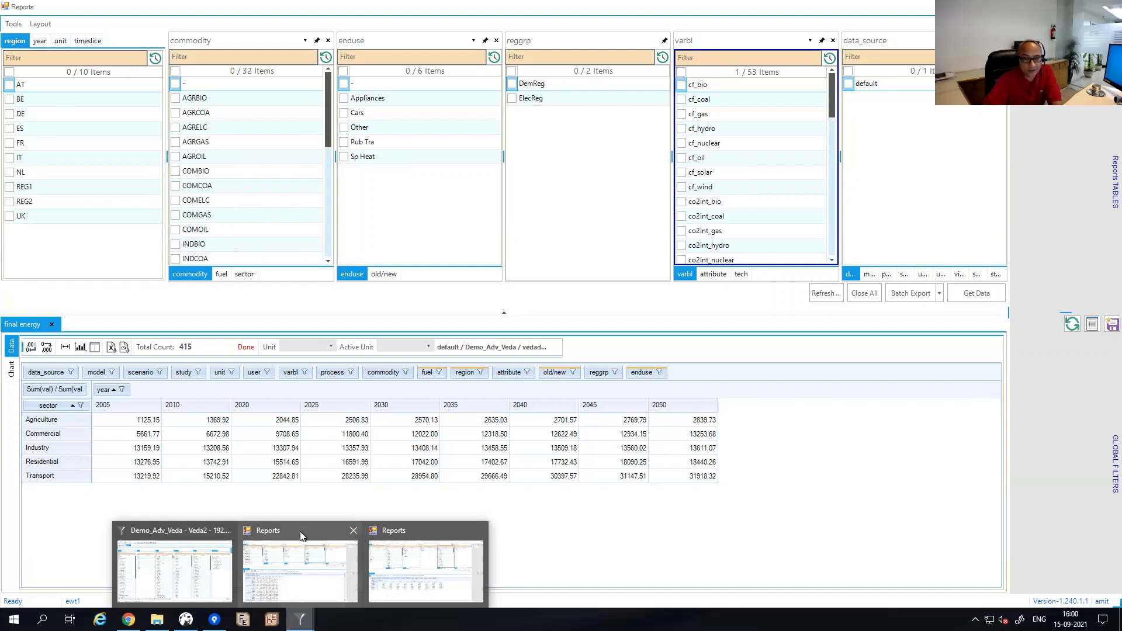
{"action": "mouse_move", "coordinate": [300, 533]}
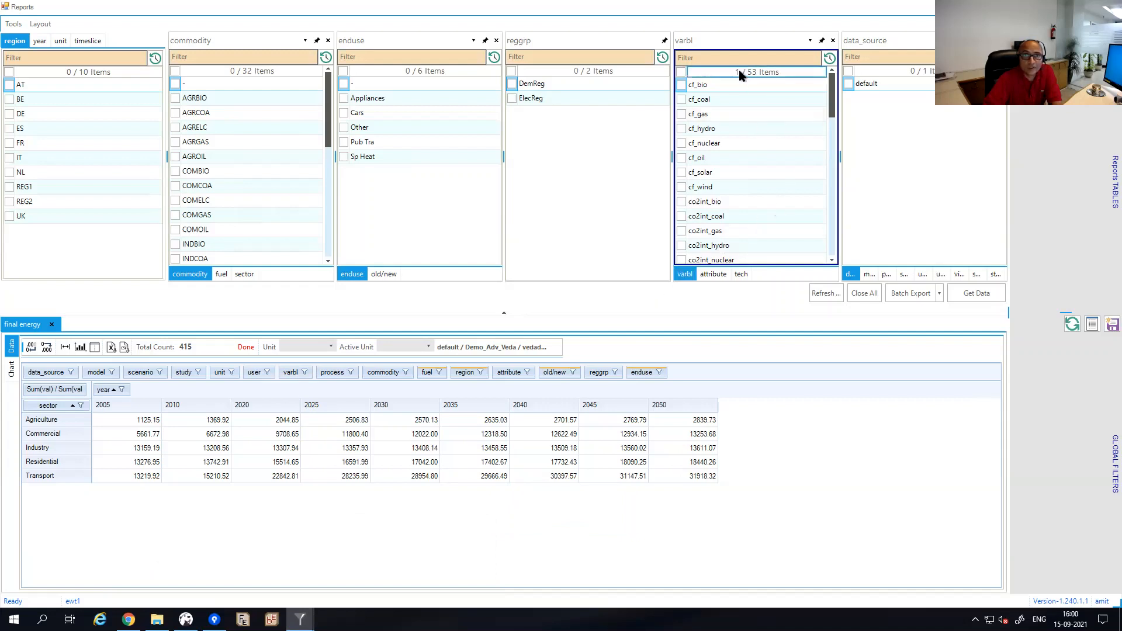
Filter variables with 'co2,-int', select the three emi_elcco2 variables and get their data.
{"action": "left_click", "coordinate": [830, 59]}
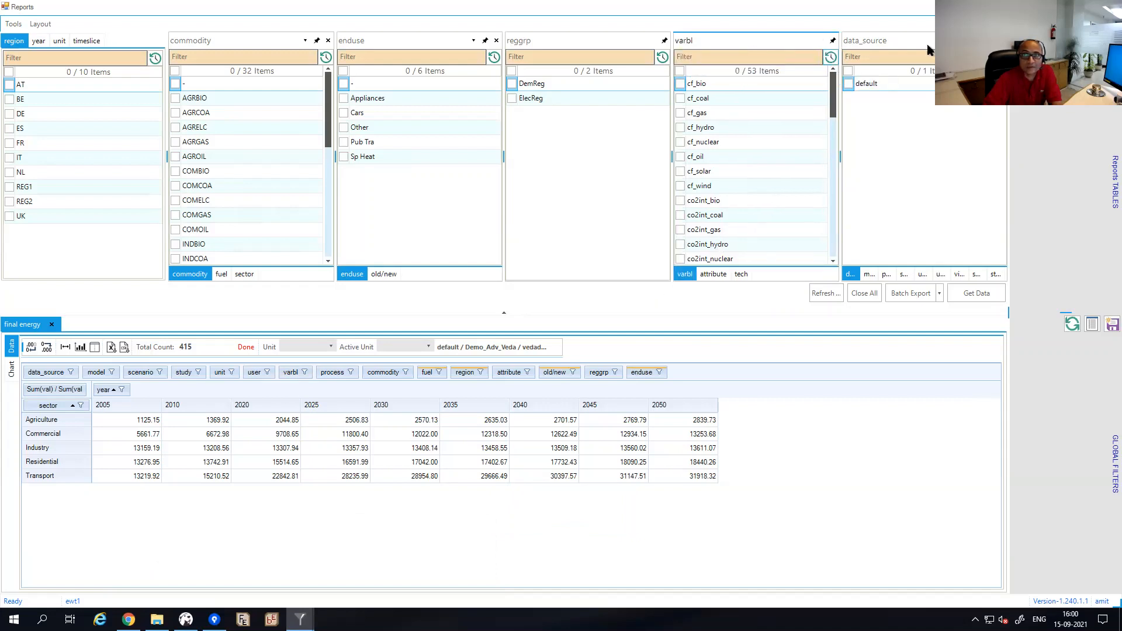
{"action": "left_click", "coordinate": [762, 58]}
{"action": "type", "text": "co2"}
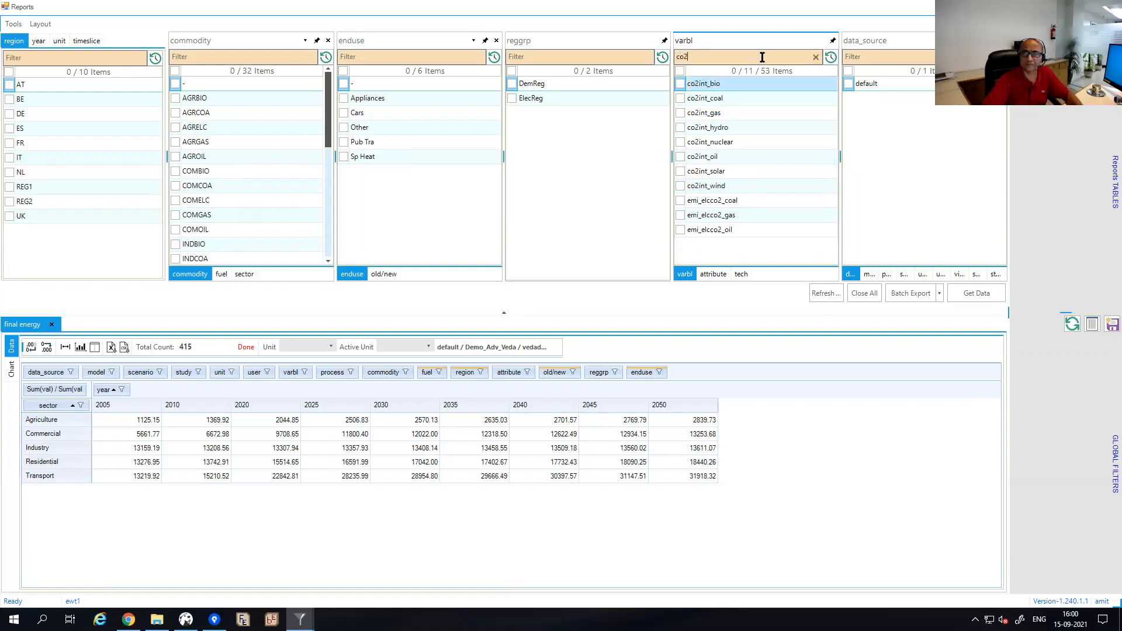
{"action": "type", "text": ",-"}
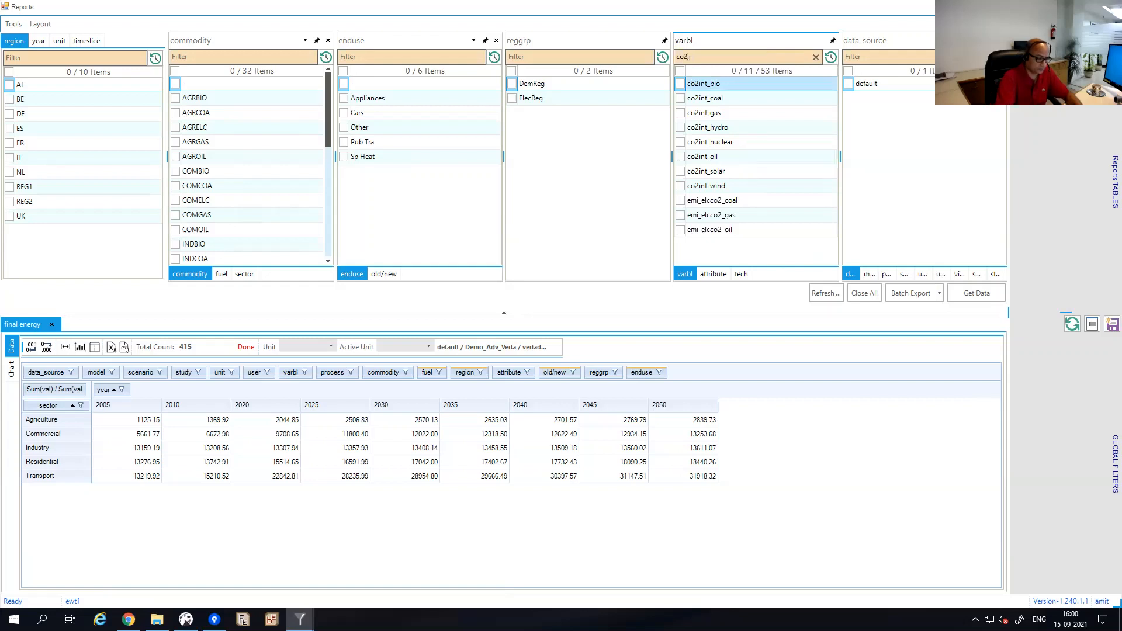
{"action": "type", "text": "int"}
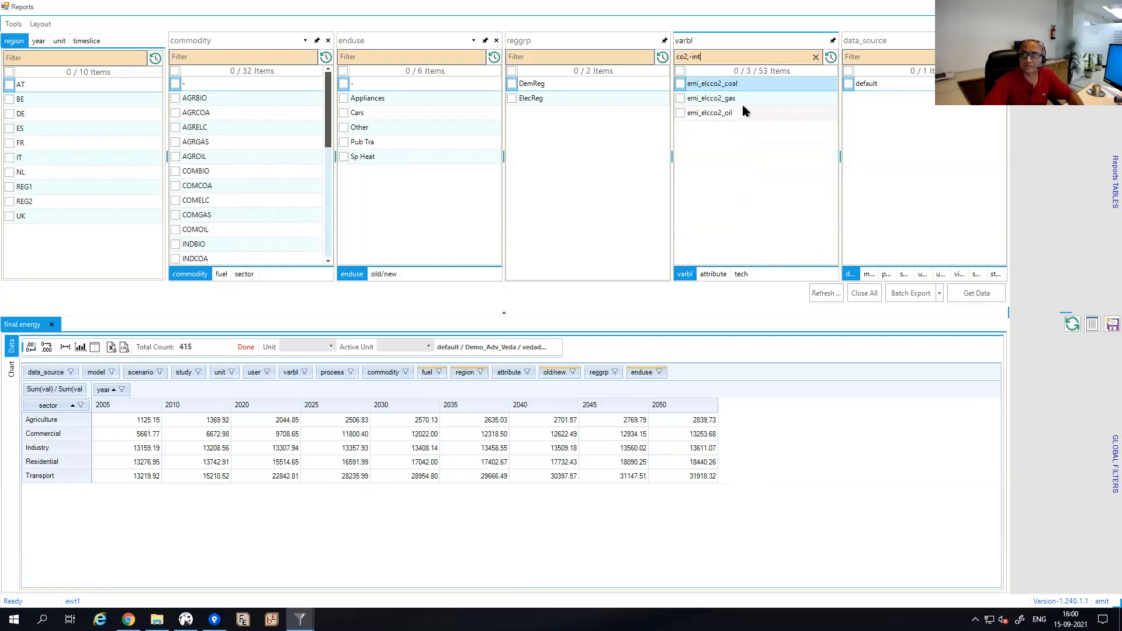
{"action": "left_click", "coordinate": [681, 71]}
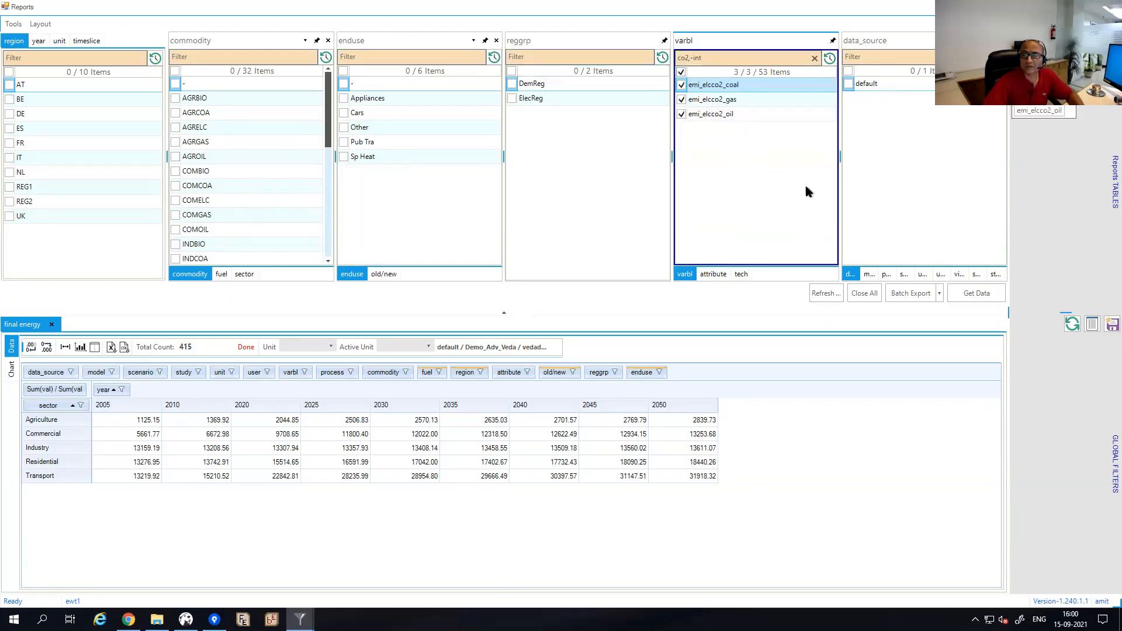
{"action": "left_click", "coordinate": [977, 293]}
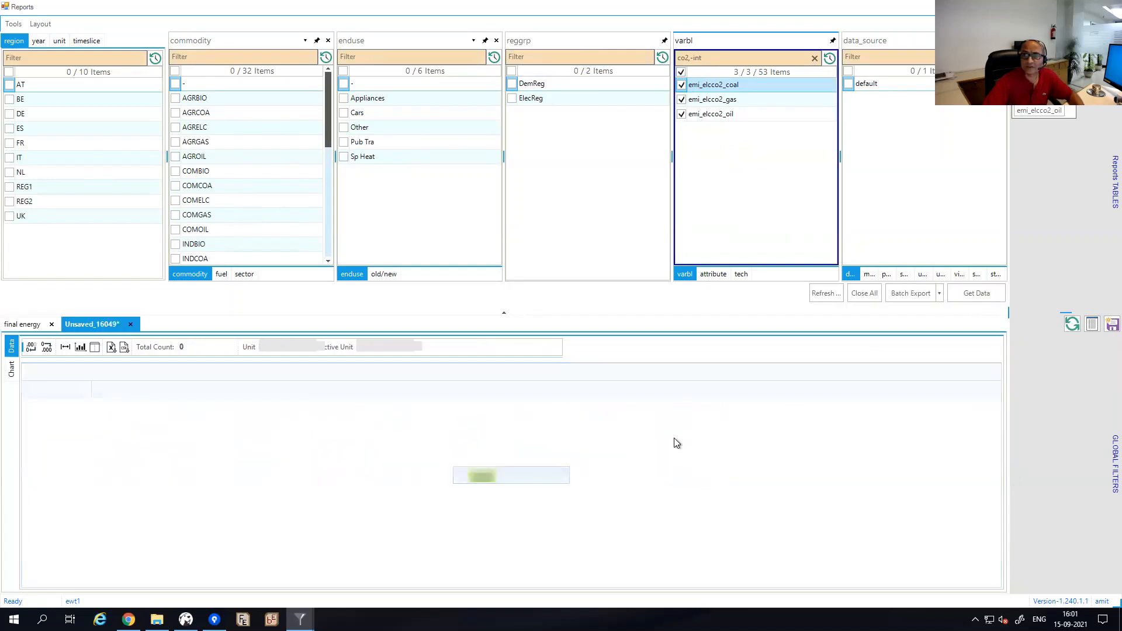
Check the result's unit filter, leave it unchanged and bring the LMADefs-Demo workbook into view.
{"action": "left_click", "coordinate": [354, 373]}
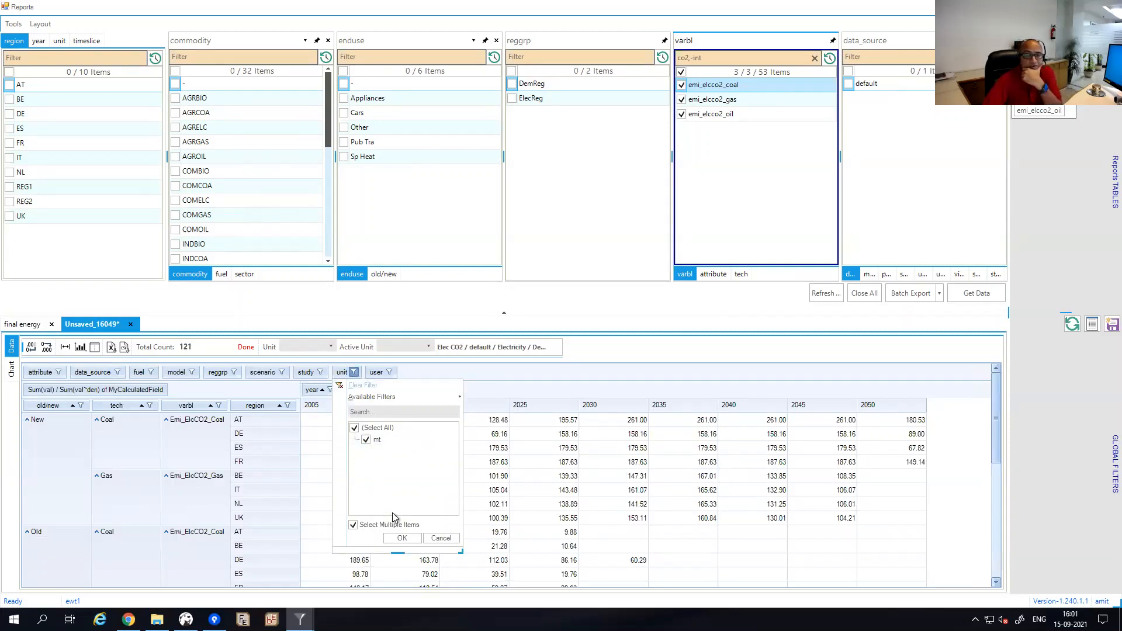
{"action": "left_click", "coordinate": [401, 539]}
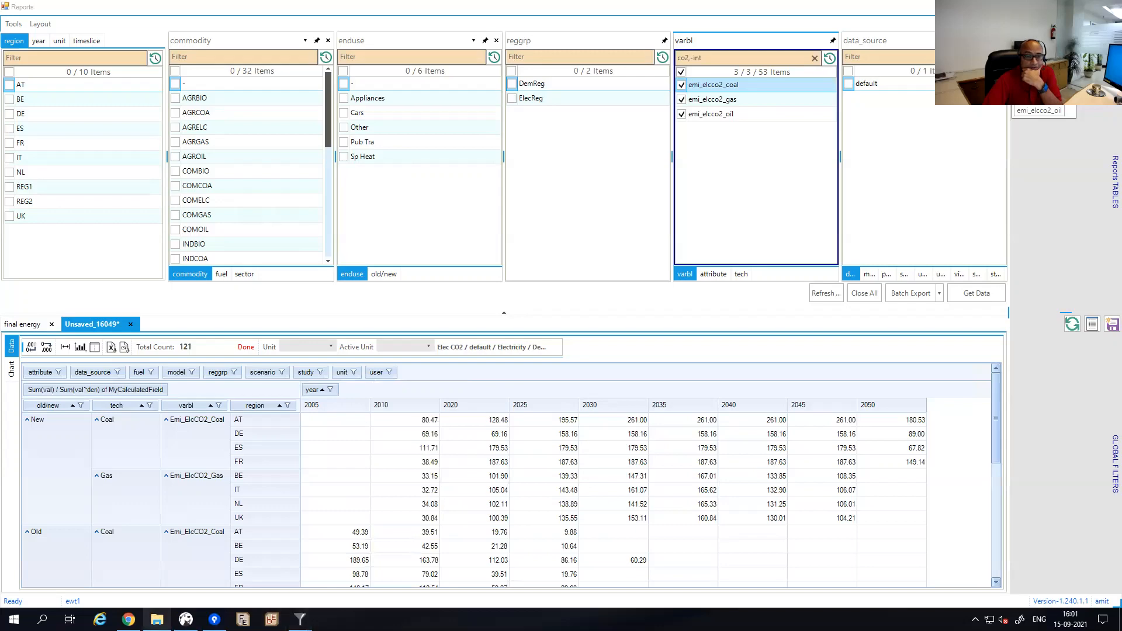
{"action": "left_click", "coordinate": [156, 619]}
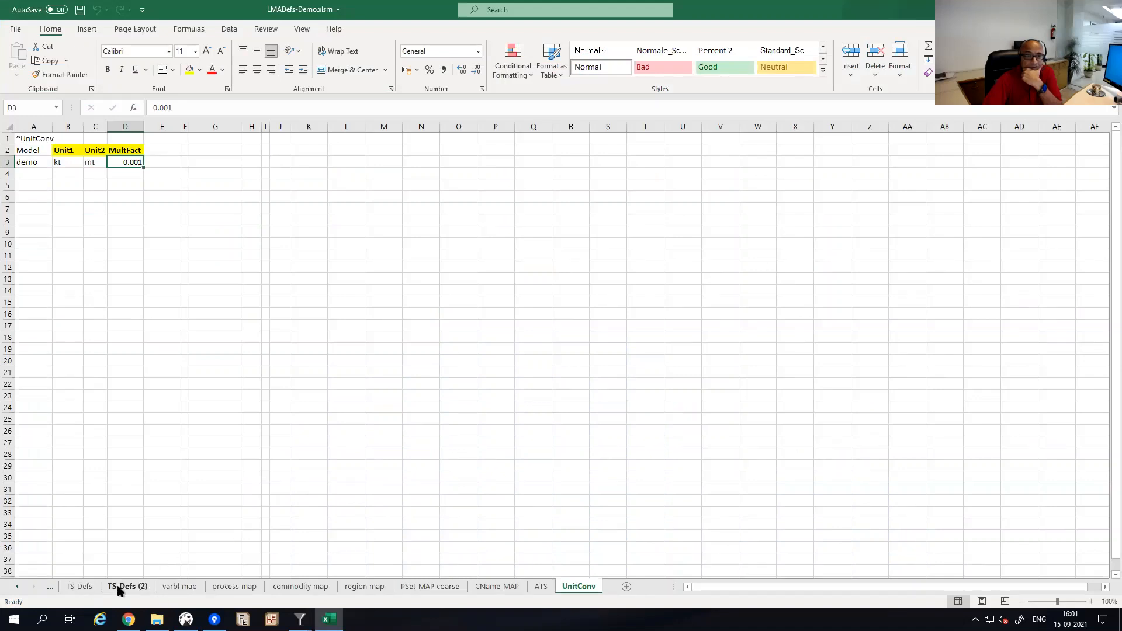
Check the UnitConv kt-to-mt factor of 0.001, then return to the Veda emissions Reports window.
{"action": "left_click", "coordinate": [118, 588]}
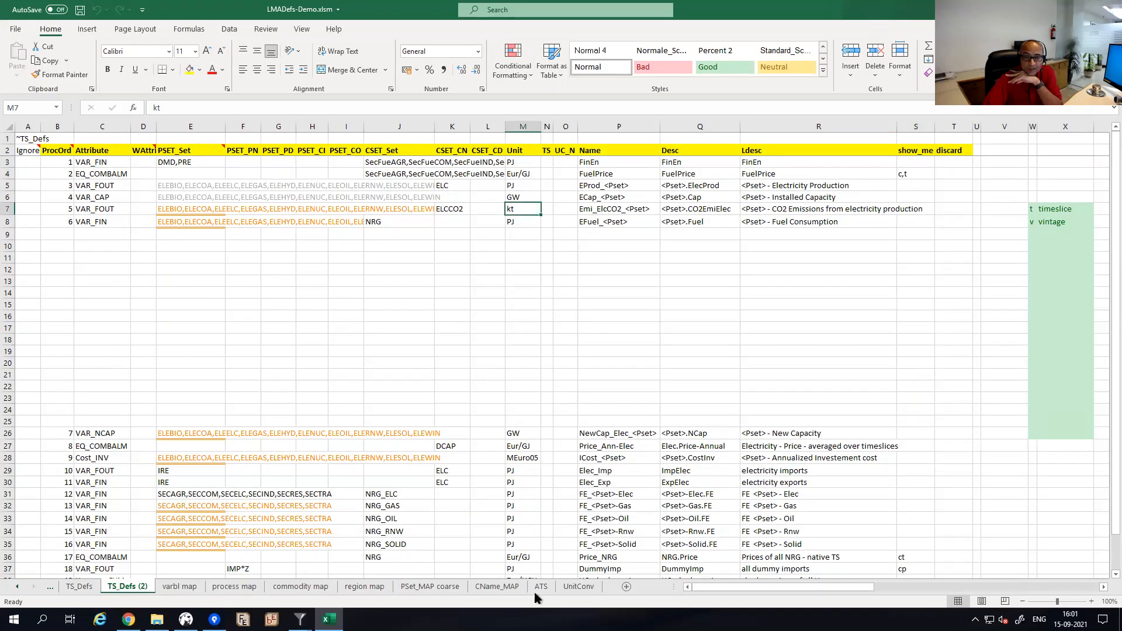
{"action": "left_click", "coordinate": [578, 587]}
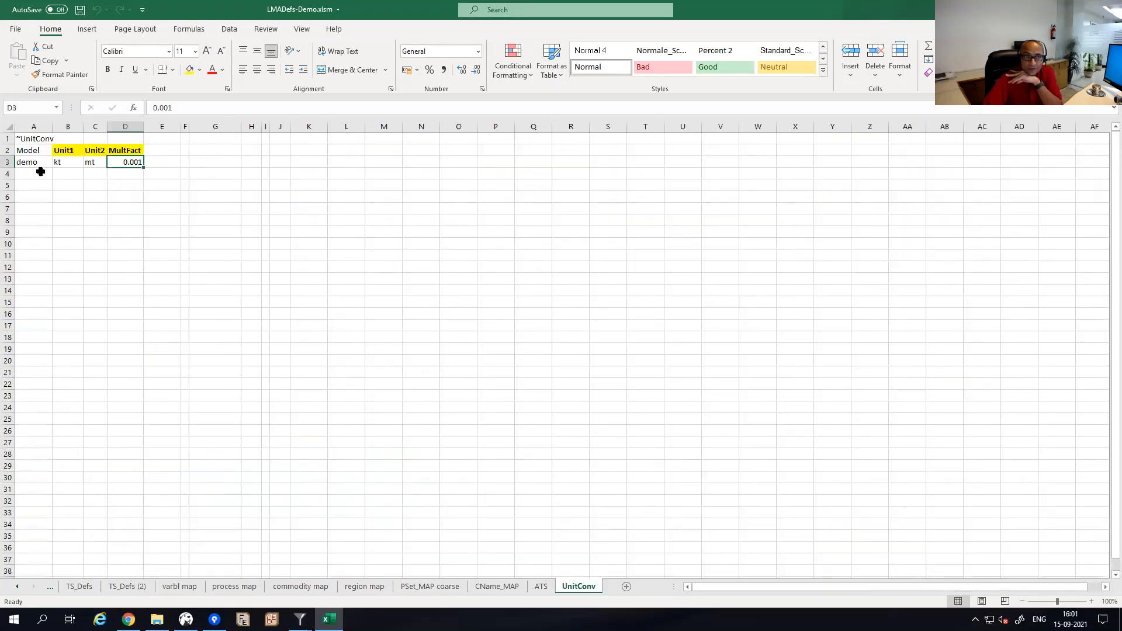
{"action": "left_click", "coordinate": [61, 162]}
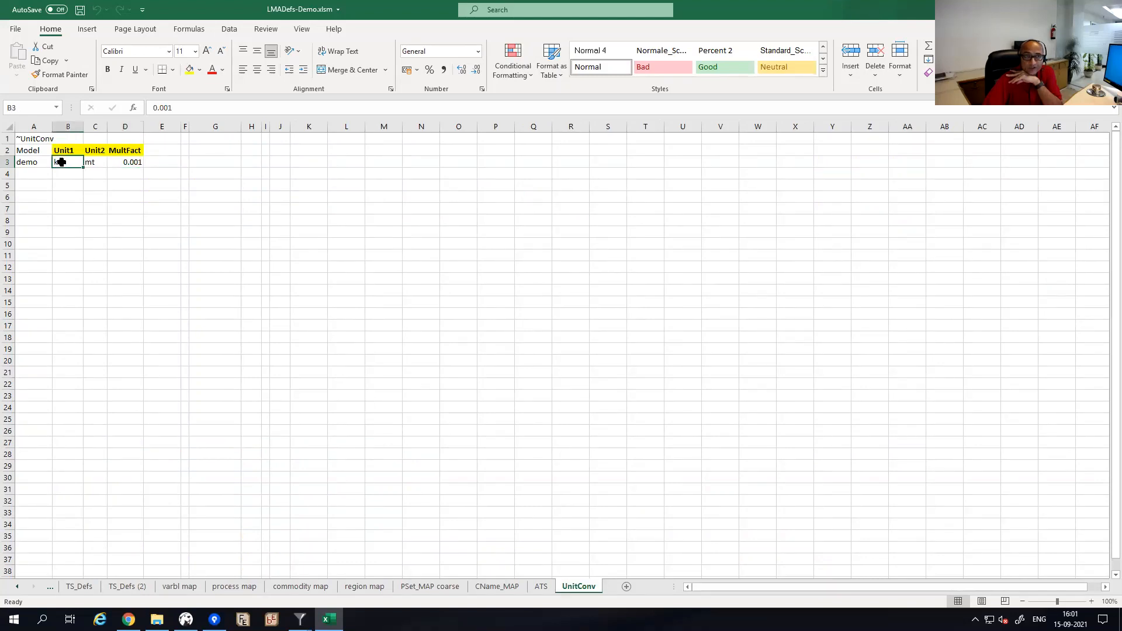
{"action": "left_click", "coordinate": [93, 162]}
{"action": "left_click", "coordinate": [125, 162]}
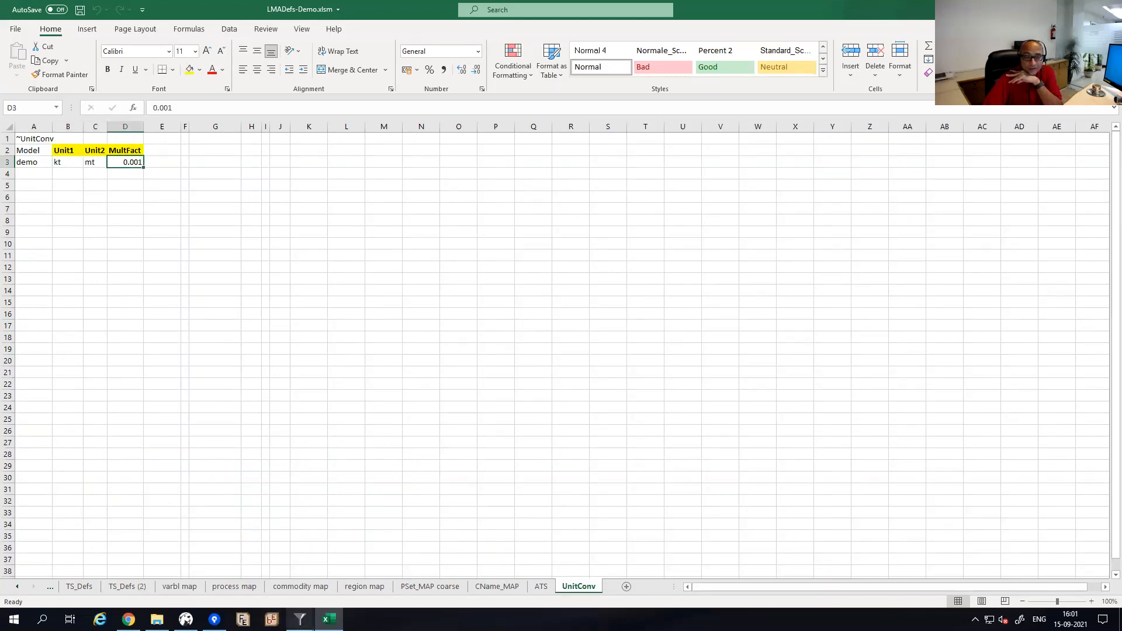
{"action": "mouse_move", "coordinate": [299, 620]}
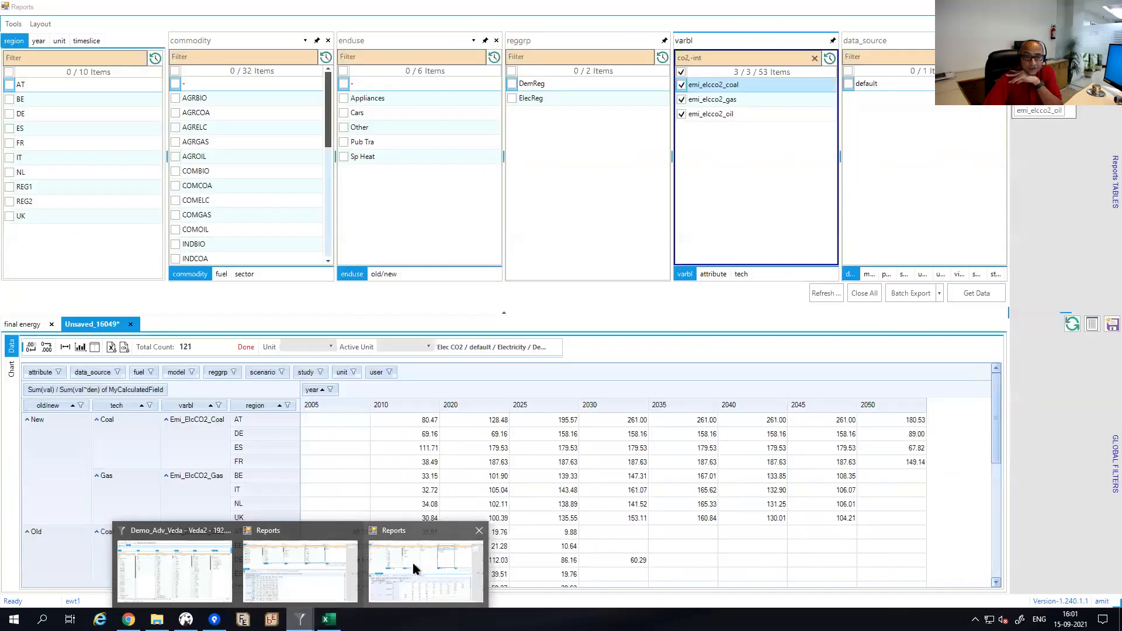
{"action": "left_click", "coordinate": [412, 560]}
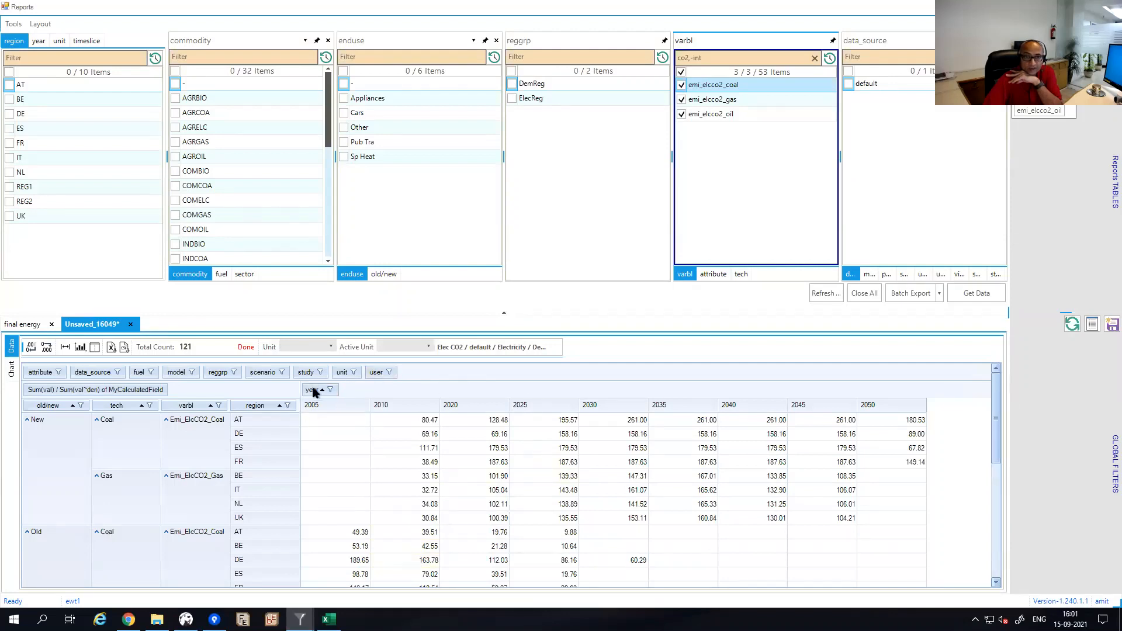
{"action": "left_click", "coordinate": [353, 373]}
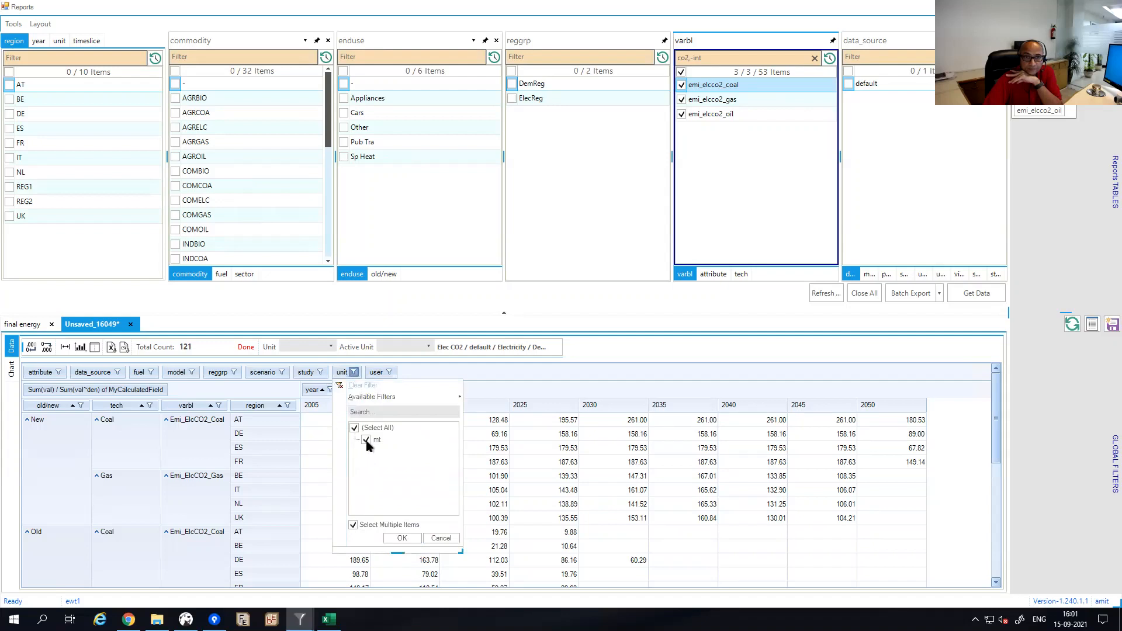
{"action": "left_click", "coordinate": [441, 539]}
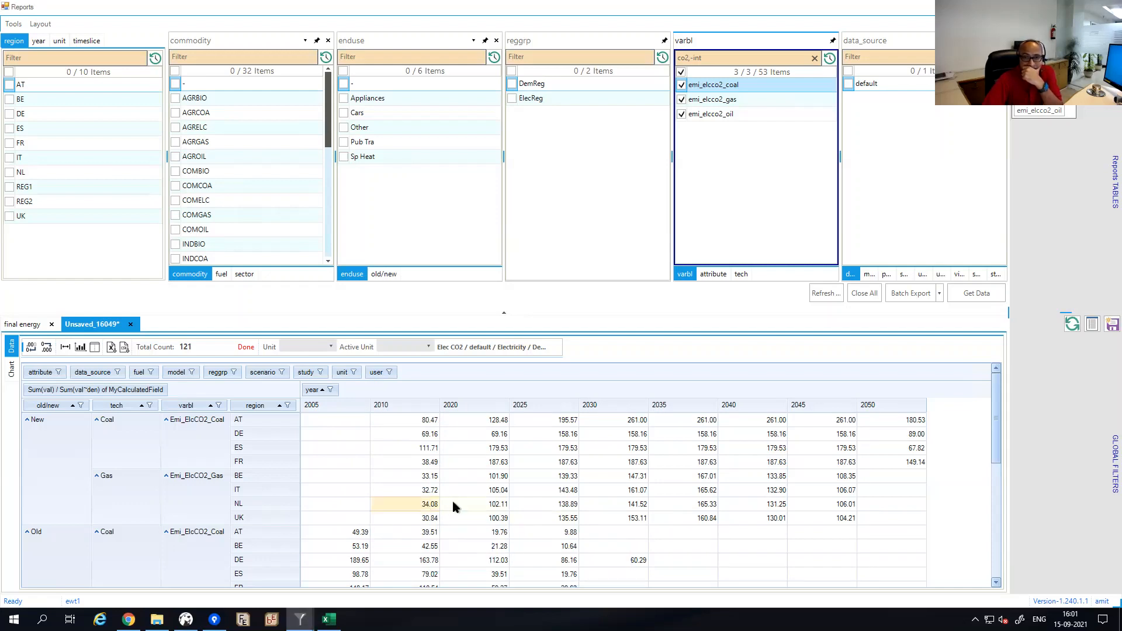
{"action": "mouse_move", "coordinate": [457, 505]}
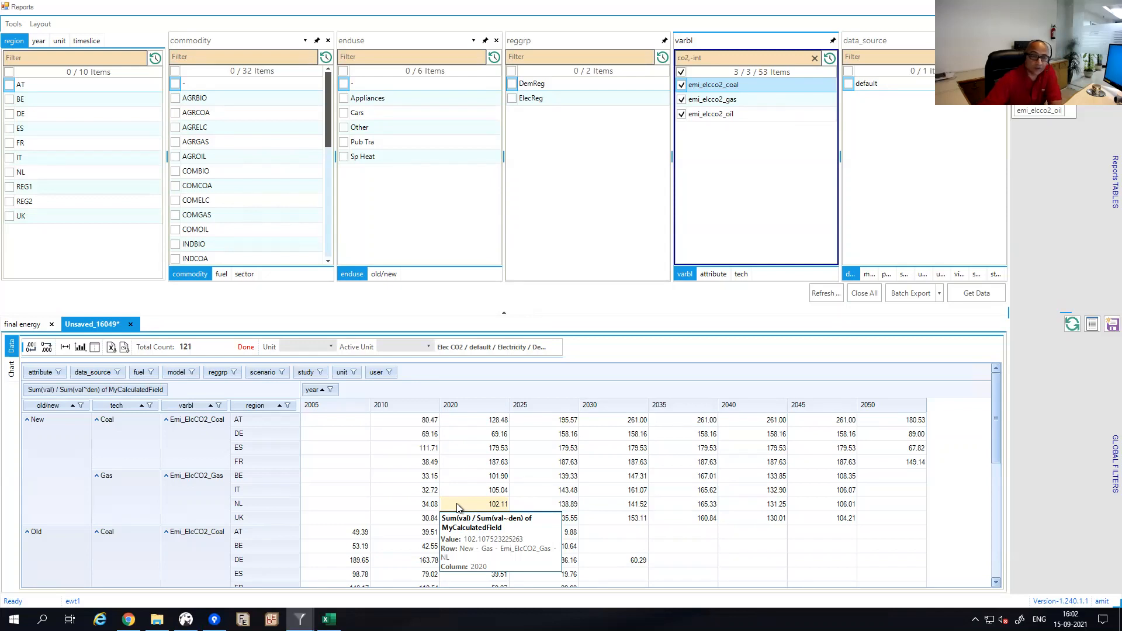
{"action": "mouse_move", "coordinate": [300, 620]}
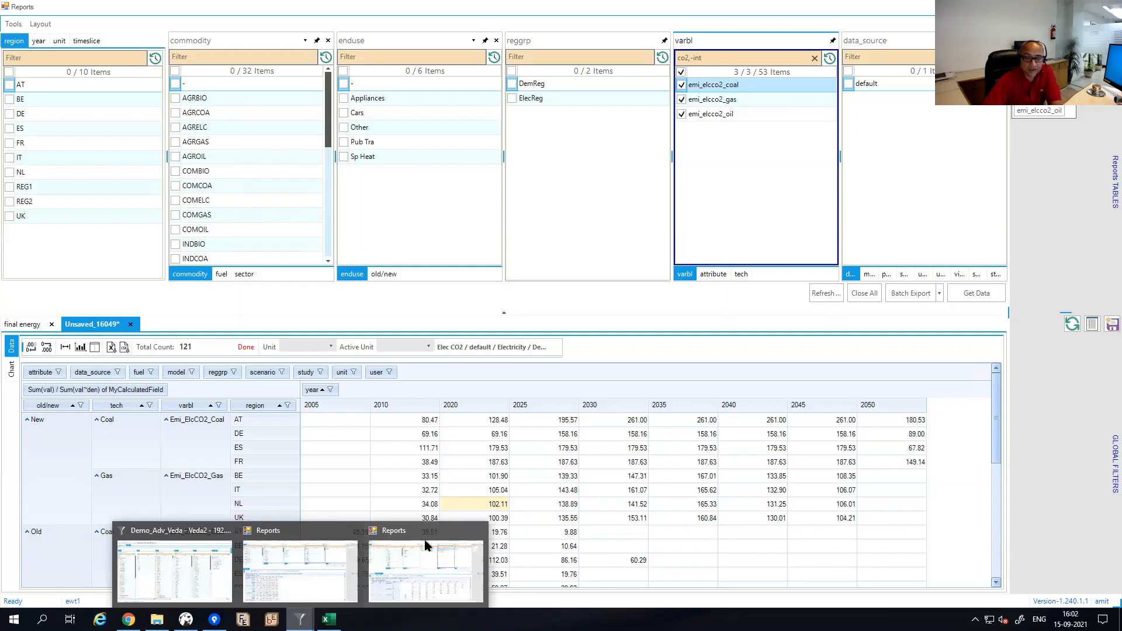
{"action": "mouse_move", "coordinate": [476, 480]}
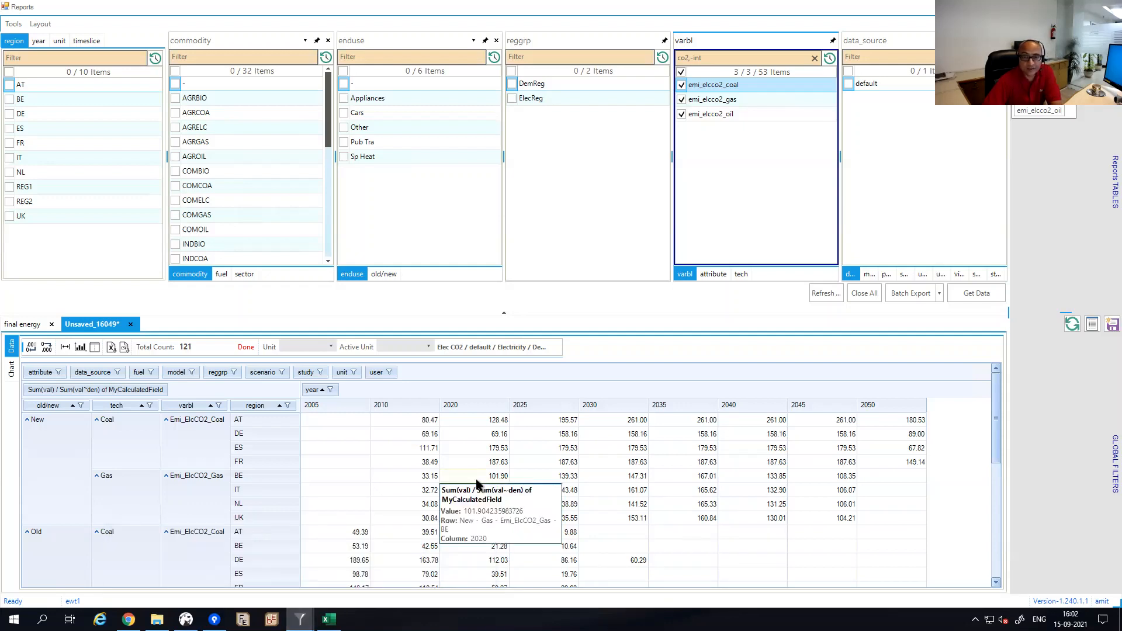
{"action": "left_click", "coordinate": [420, 479]}
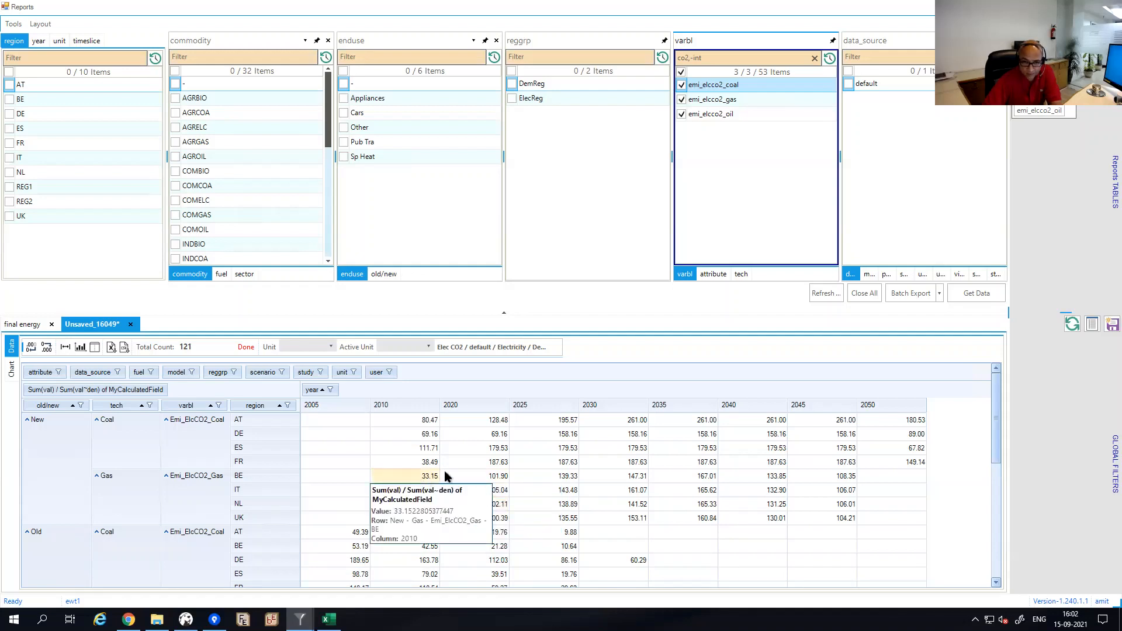
{"action": "mouse_move", "coordinate": [477, 480]}
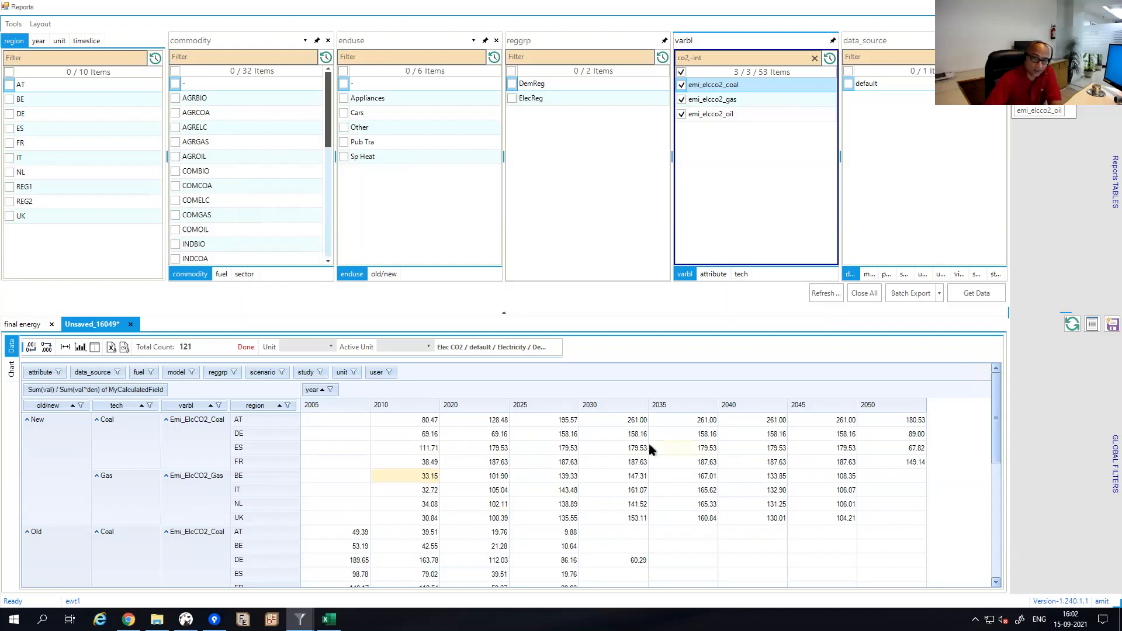
{"action": "mouse_move", "coordinate": [650, 449]}
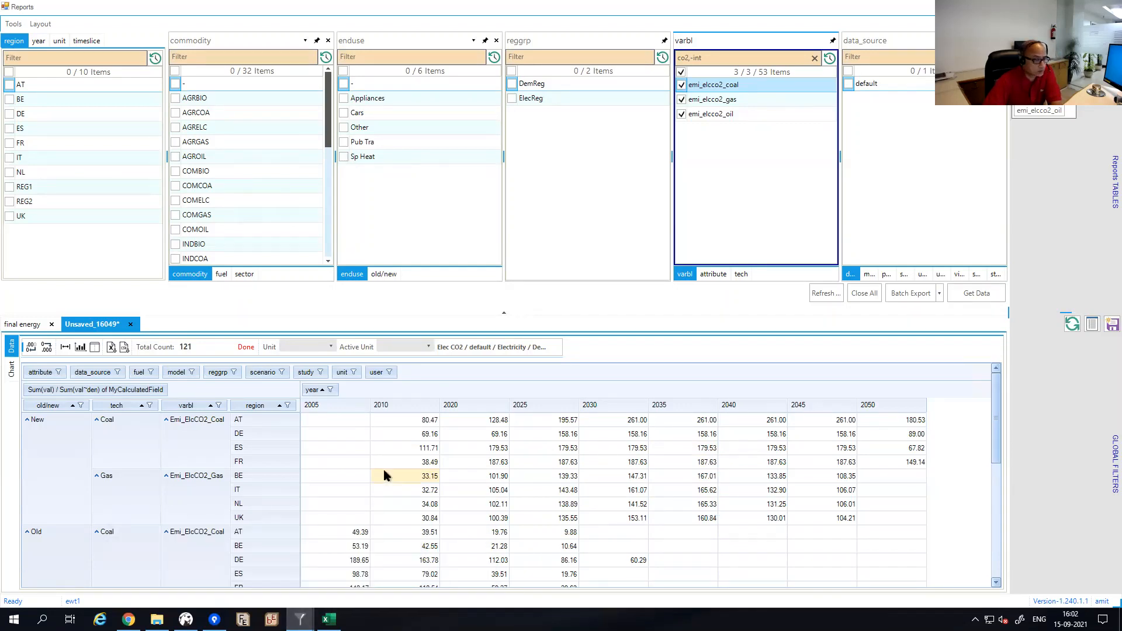
{"action": "mouse_move", "coordinate": [386, 475]}
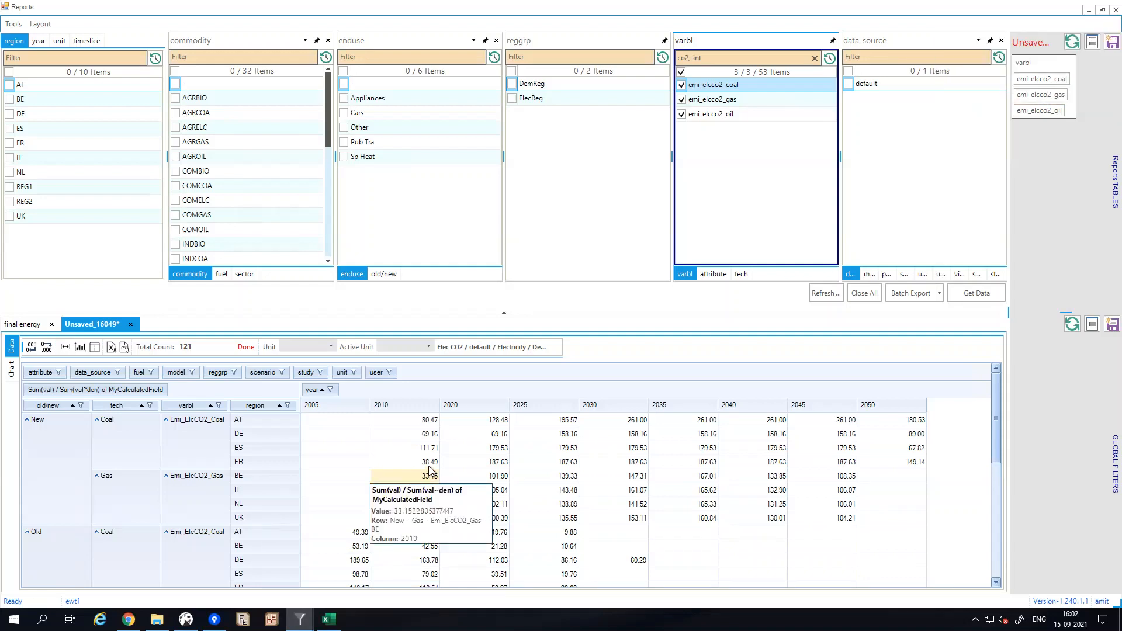
{"action": "mouse_move", "coordinate": [429, 467]}
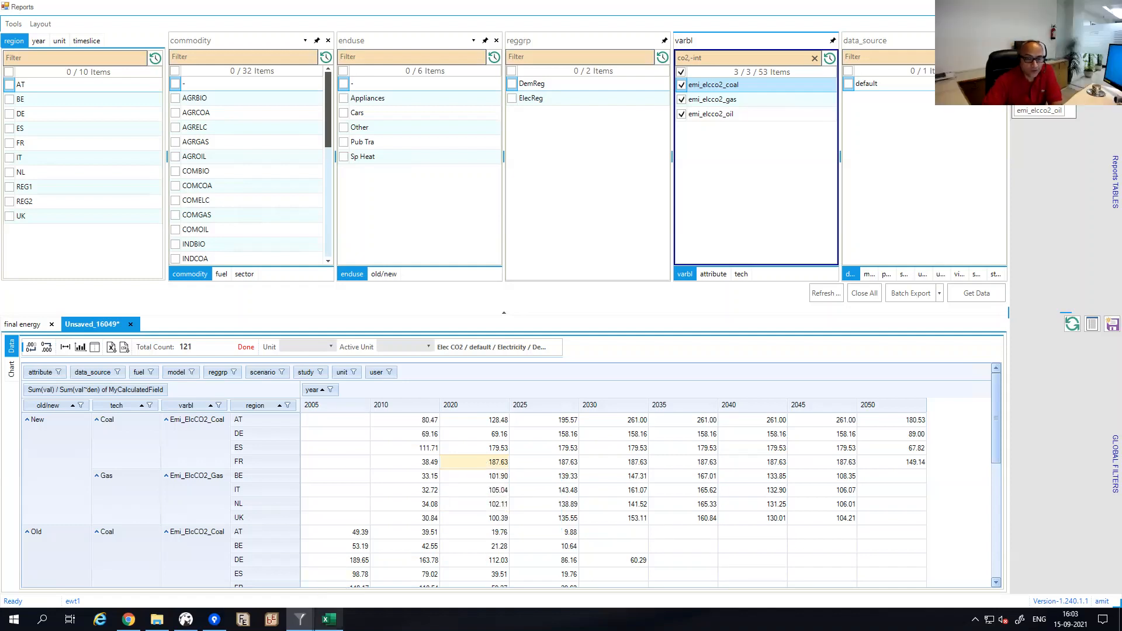
Switch to LMADefs-Demo and inspect the PSET_Set formula in TS_Defs (2) cell E7.
{"action": "left_click", "coordinate": [338, 621]}
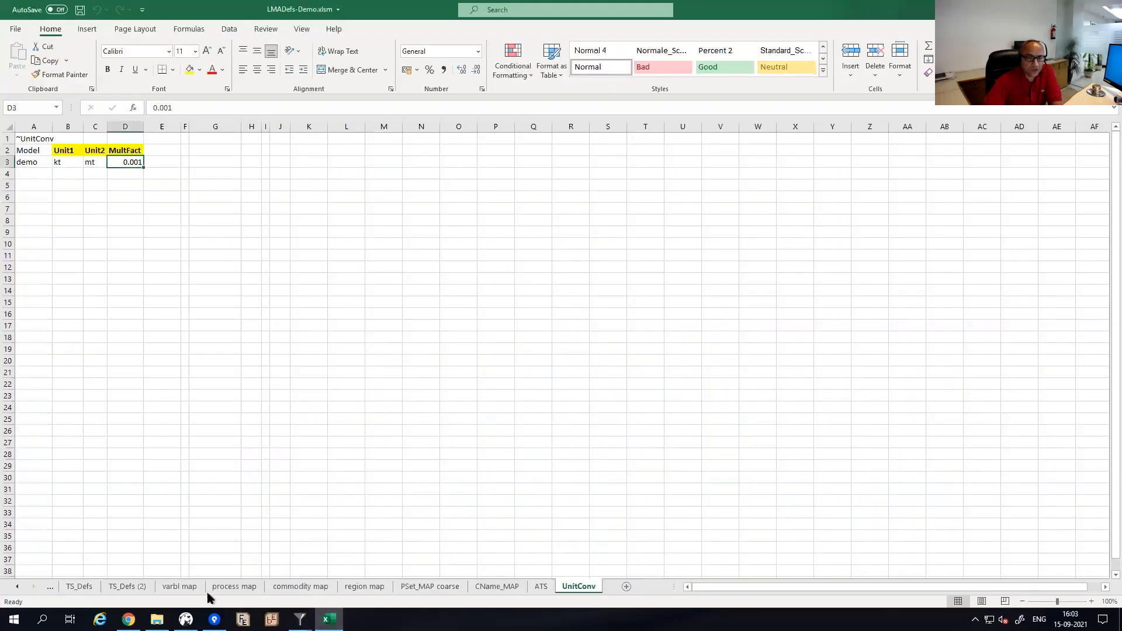
{"action": "left_click", "coordinate": [134, 588]}
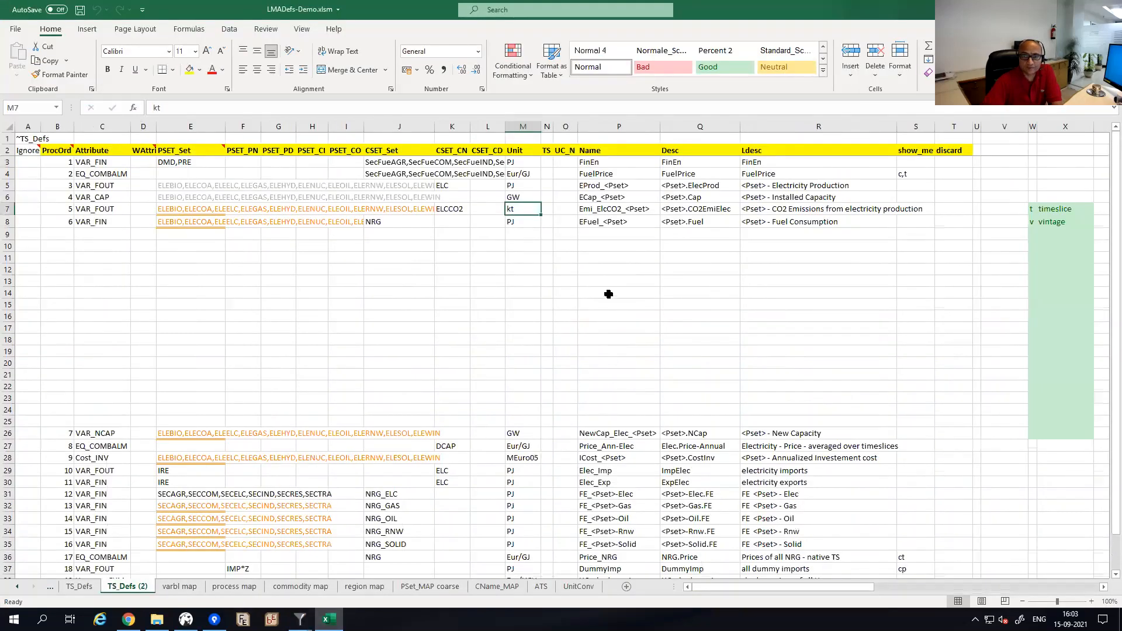
{"action": "left_click", "coordinate": [175, 209]}
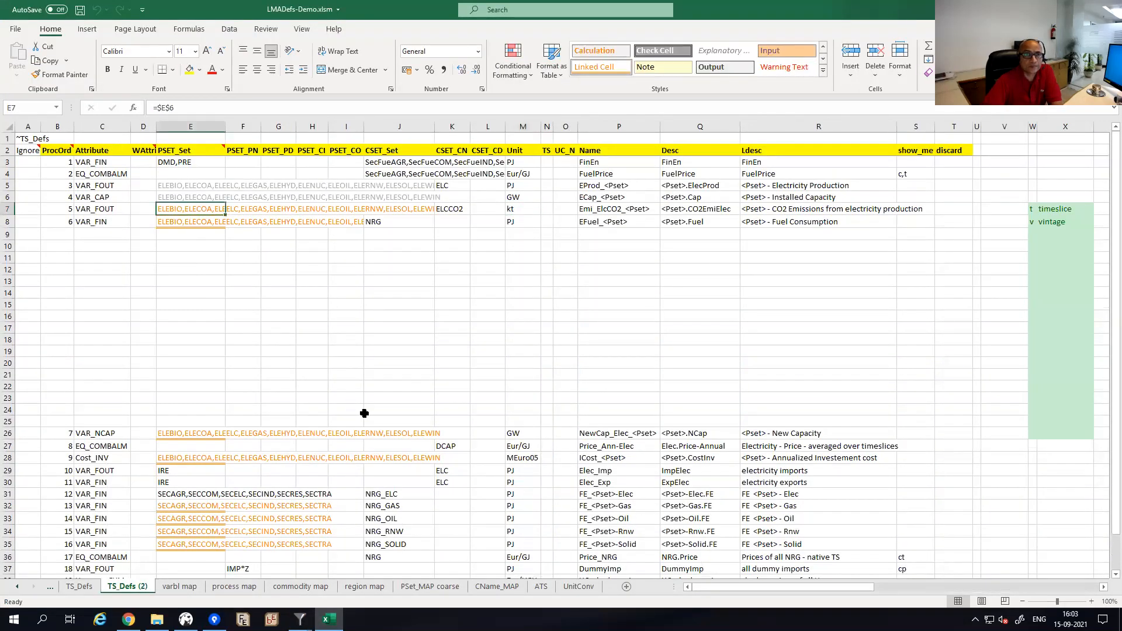
Compare the process map and varbl map sheets, ending back on TS_Defs (2).
{"action": "left_click", "coordinate": [241, 588]}
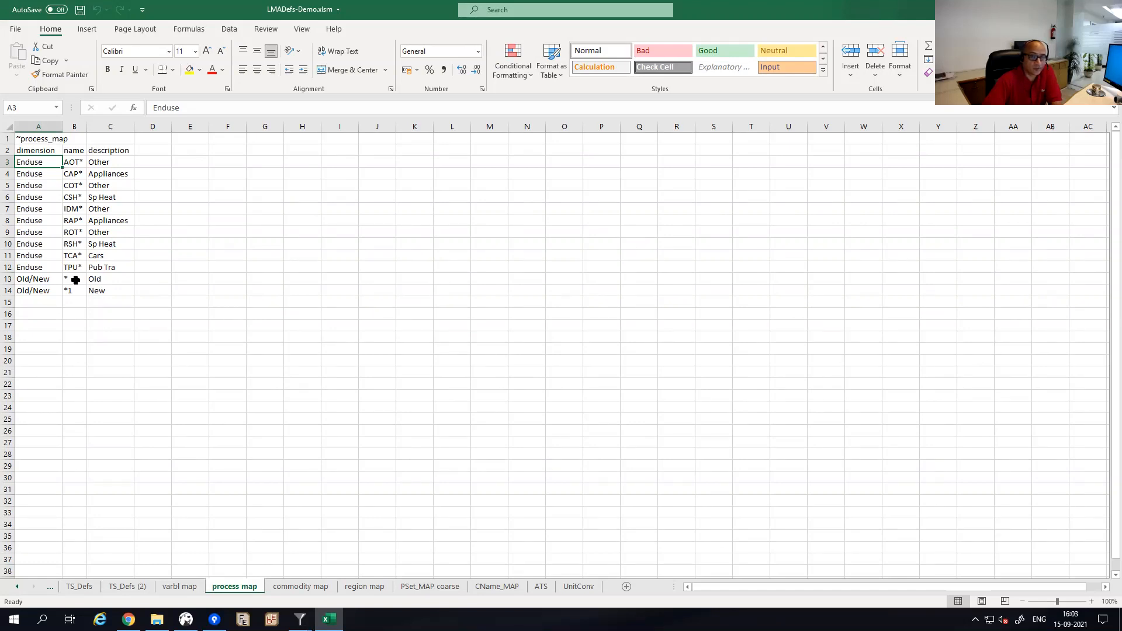
{"action": "left_click", "coordinate": [181, 588]}
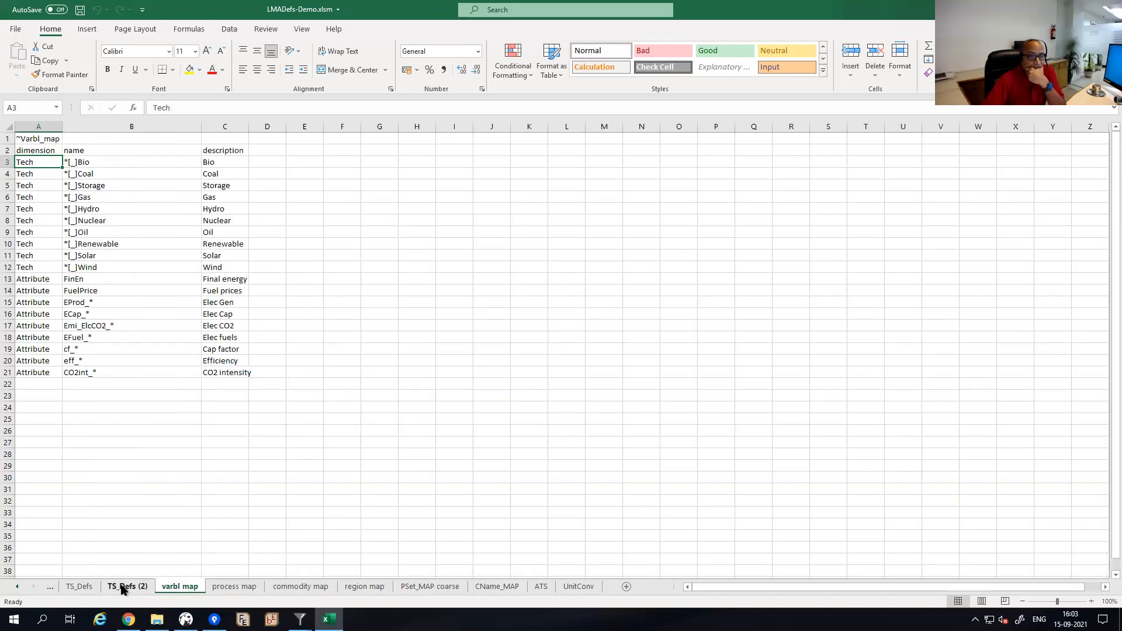
{"action": "key", "text": "ctrl+Page_Up"}
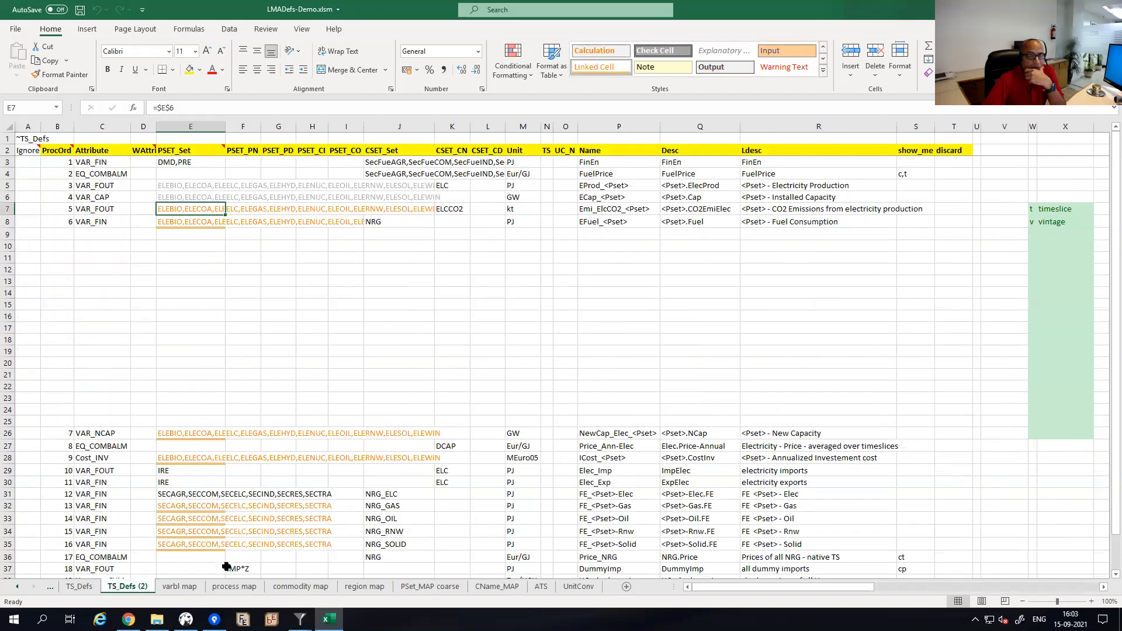
{"action": "left_click", "coordinate": [188, 587]}
{"action": "left_click", "coordinate": [244, 589]}
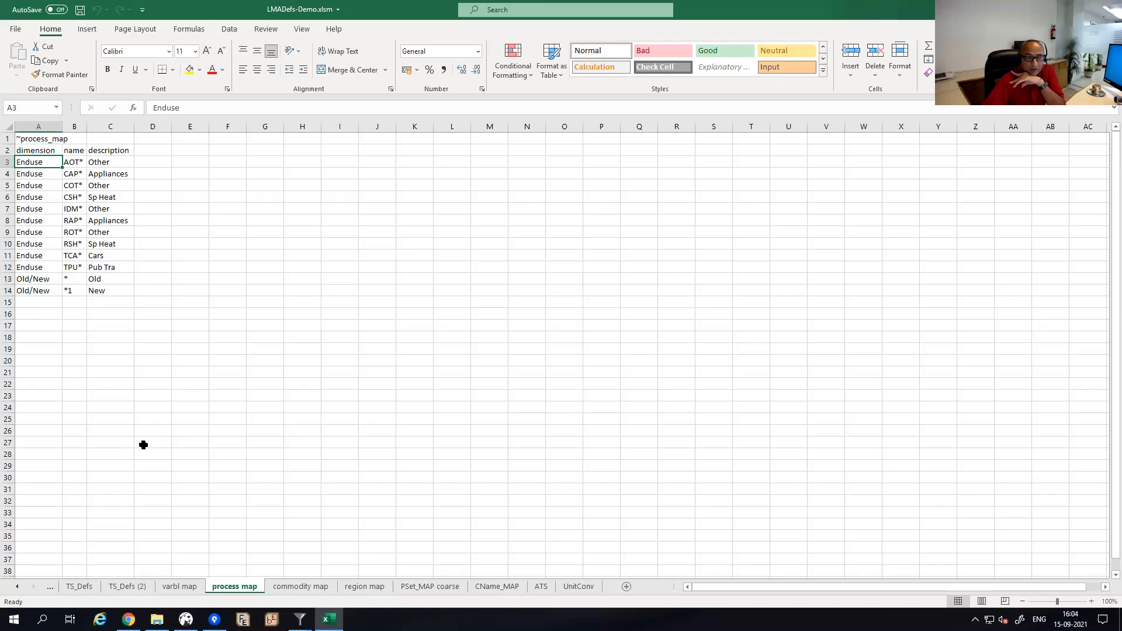
{"action": "left_click", "coordinate": [121, 588]}
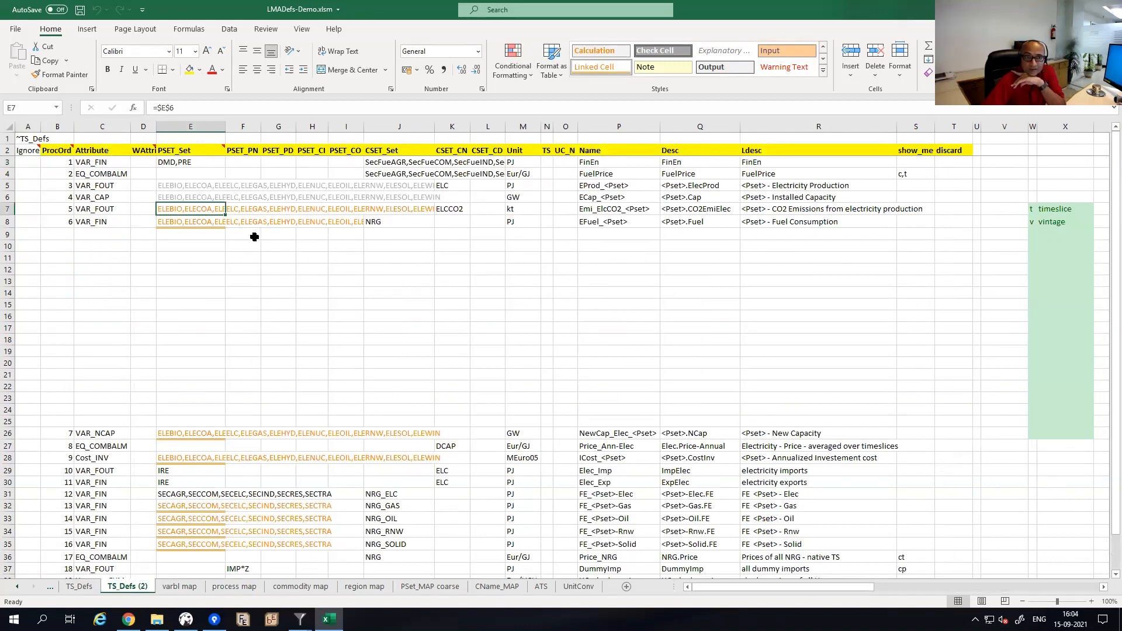
Inspect PSET_Set in E8 and EFuel_<Pset> in P8, glancing at CName_MAP and varbl map.
{"action": "left_click", "coordinate": [192, 221]}
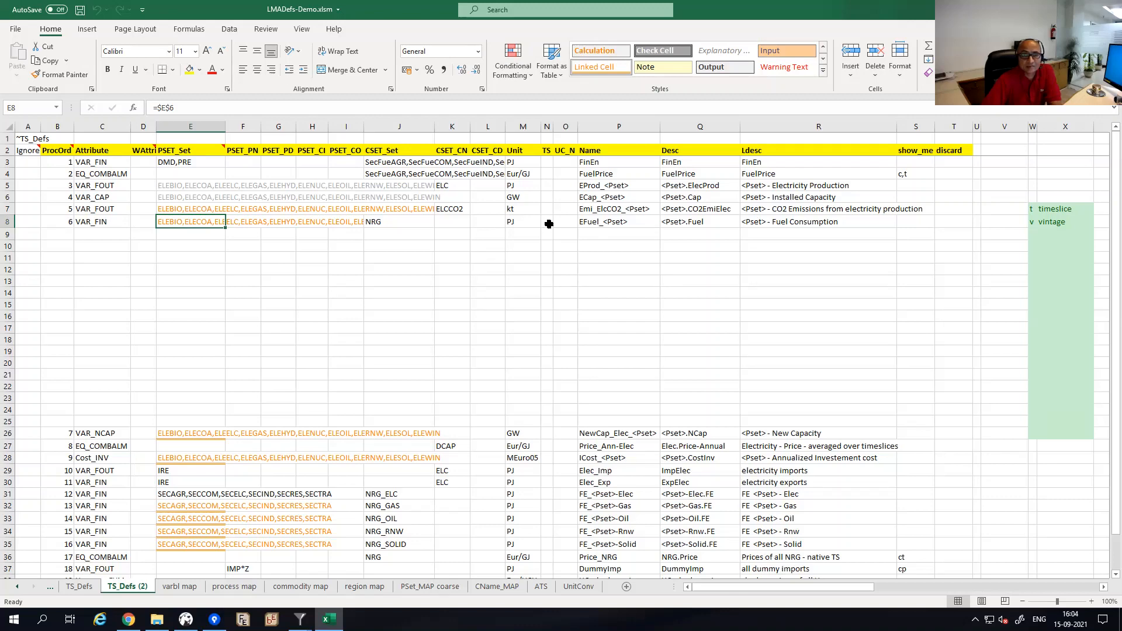
{"action": "left_click", "coordinate": [596, 222]}
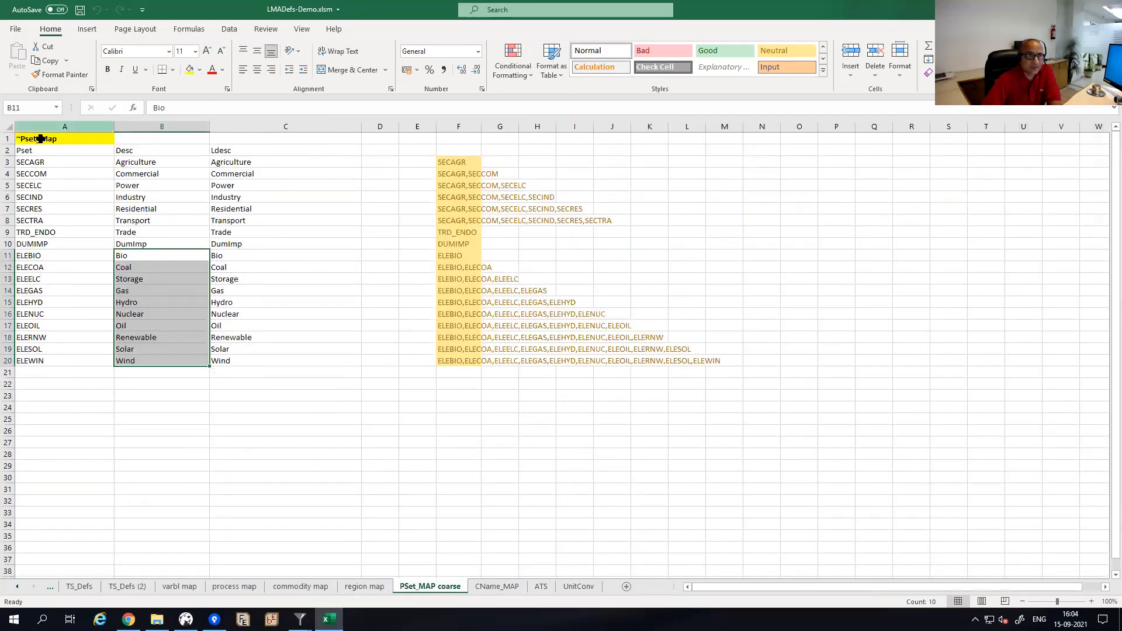
{"action": "left_click", "coordinate": [497, 586]}
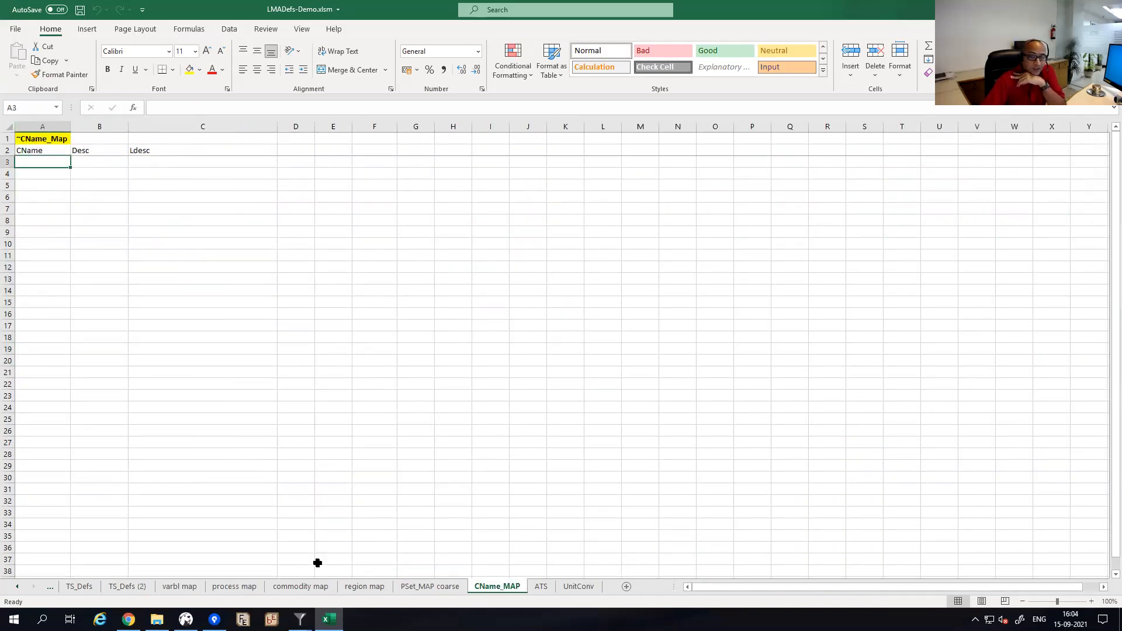
{"action": "left_click", "coordinate": [182, 587]}
{"action": "left_click", "coordinate": [128, 586]}
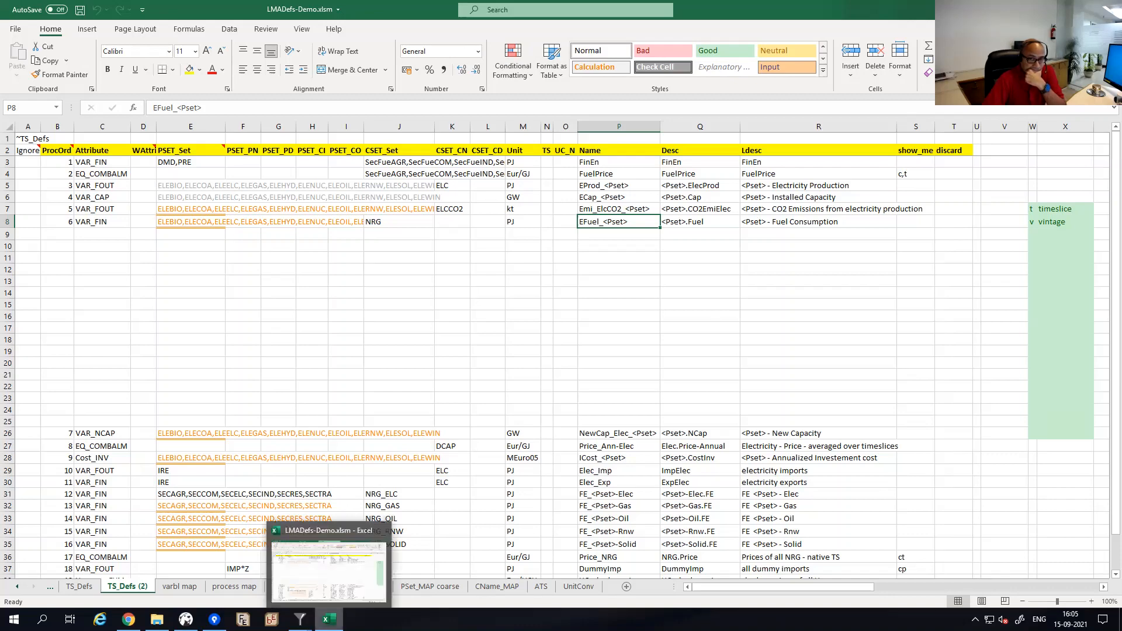
Inspect the PSET_Set formulas in cells E28 and E26, then return to the Veda final energy Reports window.
{"action": "left_click", "coordinate": [178, 460]}
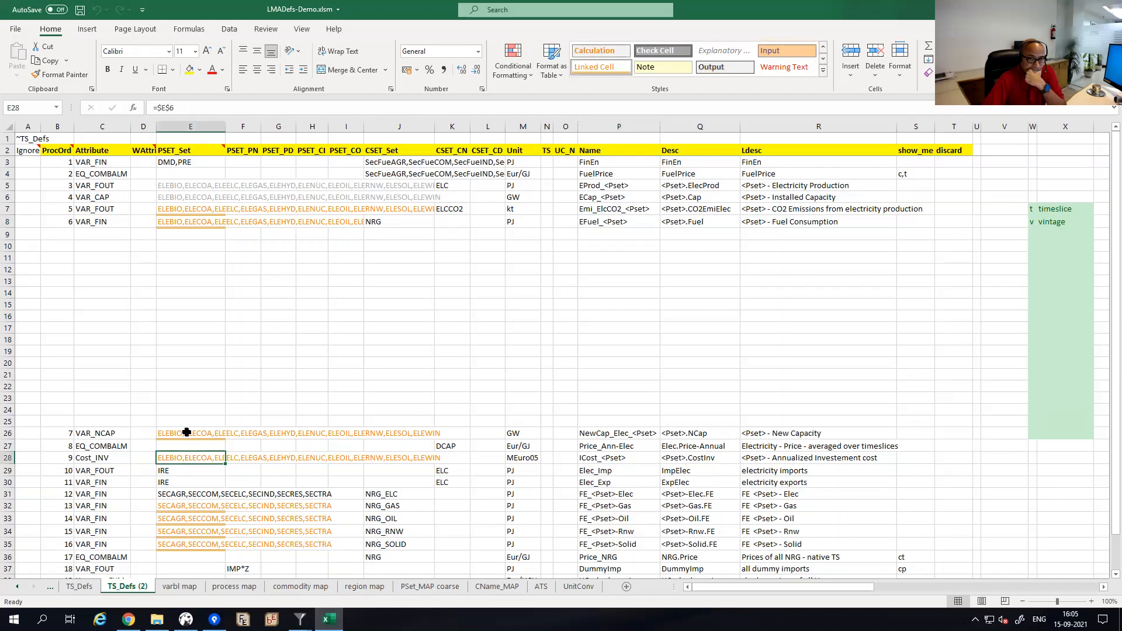
{"action": "left_click", "coordinate": [187, 433]}
{"action": "left_click", "coordinate": [200, 399]}
{"action": "left_click", "coordinate": [201, 386]}
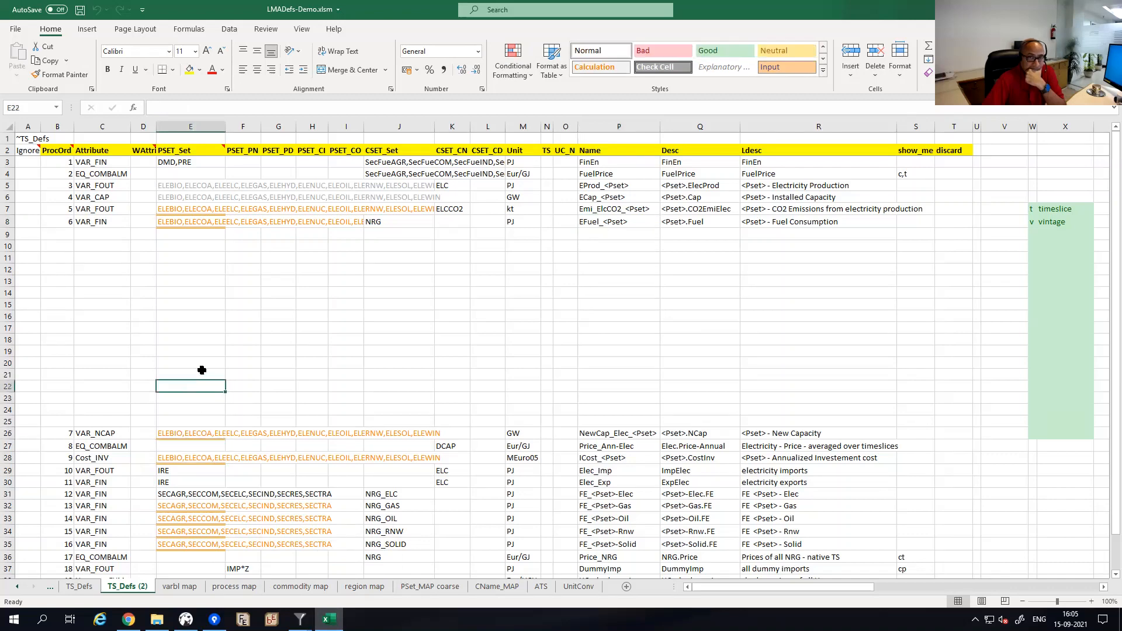
{"action": "left_click", "coordinate": [202, 375]}
{"action": "left_click", "coordinate": [203, 359]}
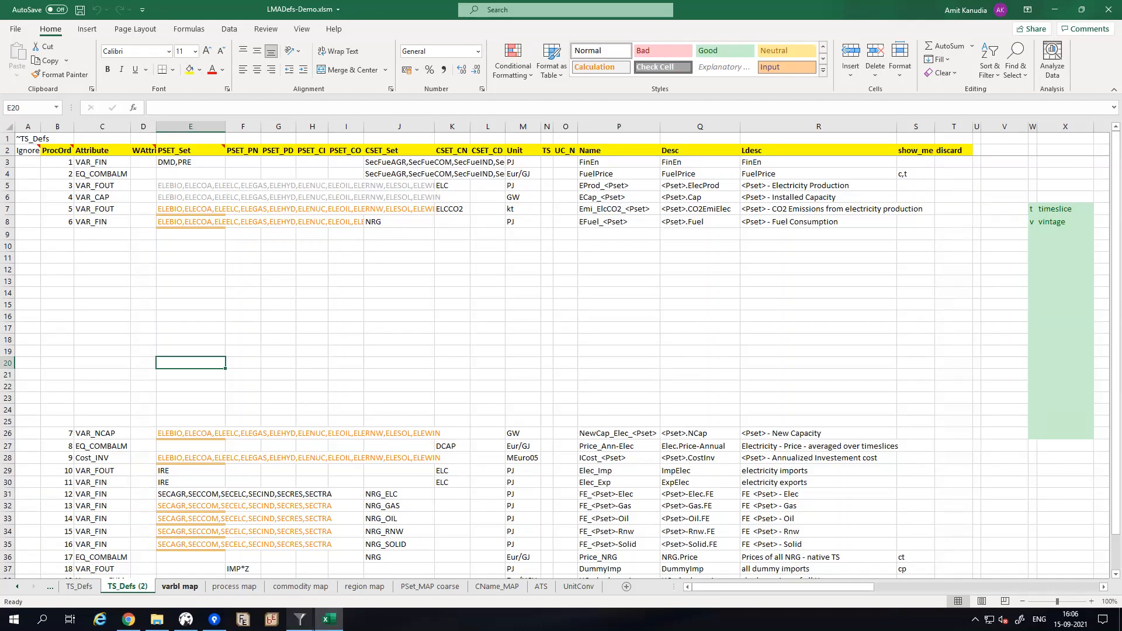
{"action": "mouse_move", "coordinate": [300, 619]}
{"action": "left_click", "coordinate": [293, 570]}
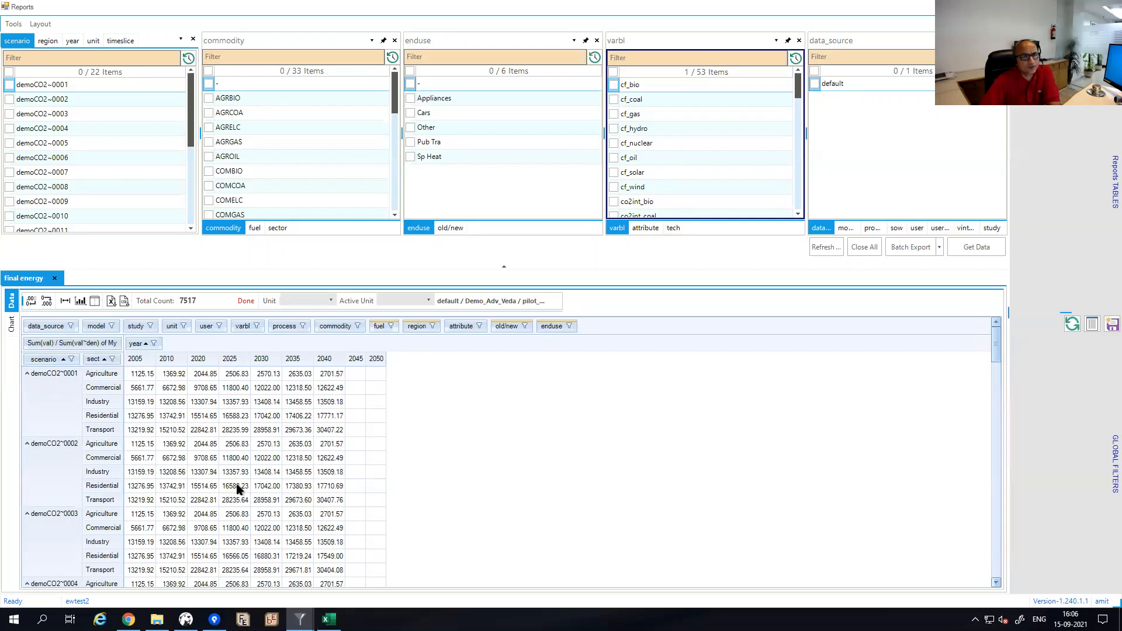
{"action": "mouse_move", "coordinate": [236, 489]}
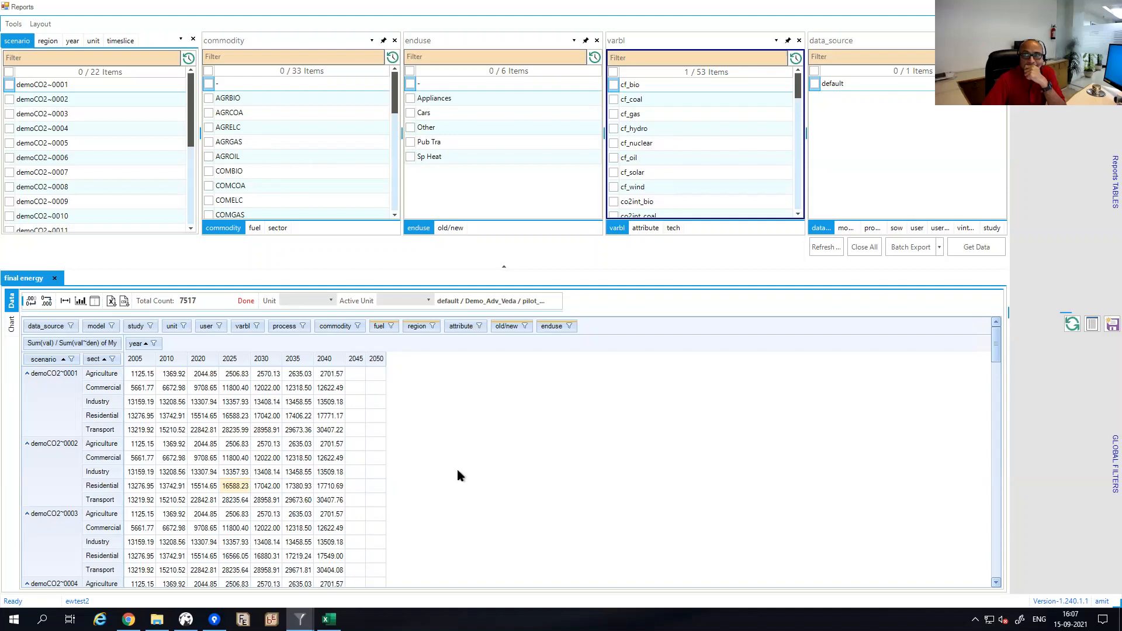
{"action": "left_click", "coordinate": [916, 229]}
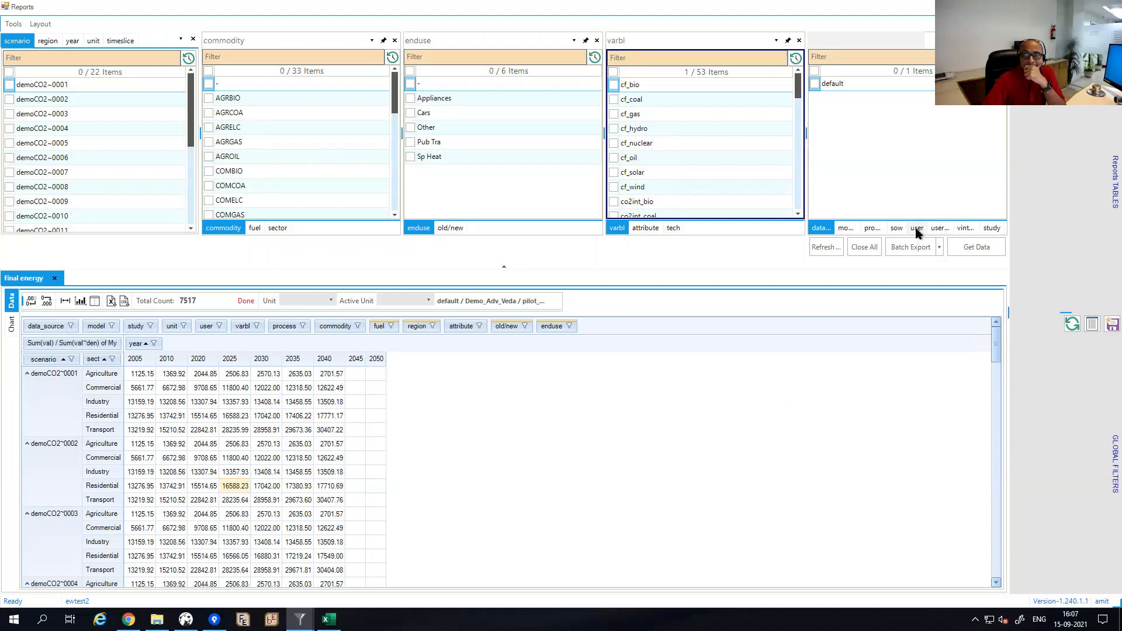
{"action": "left_click", "coordinate": [940, 230]}
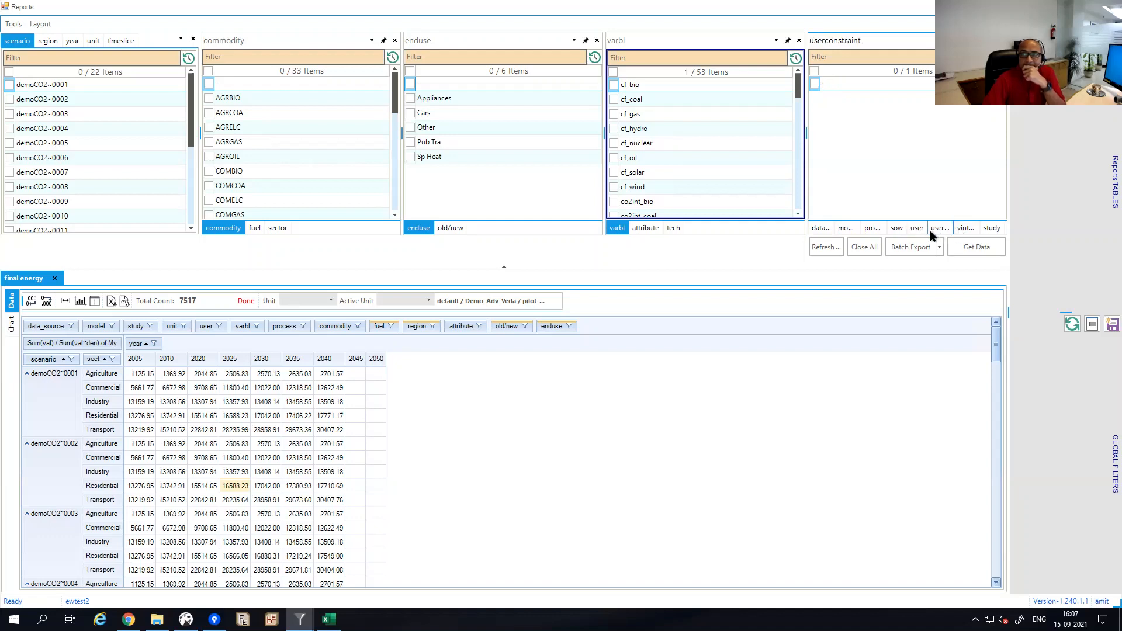
{"action": "left_click", "coordinate": [897, 232]}
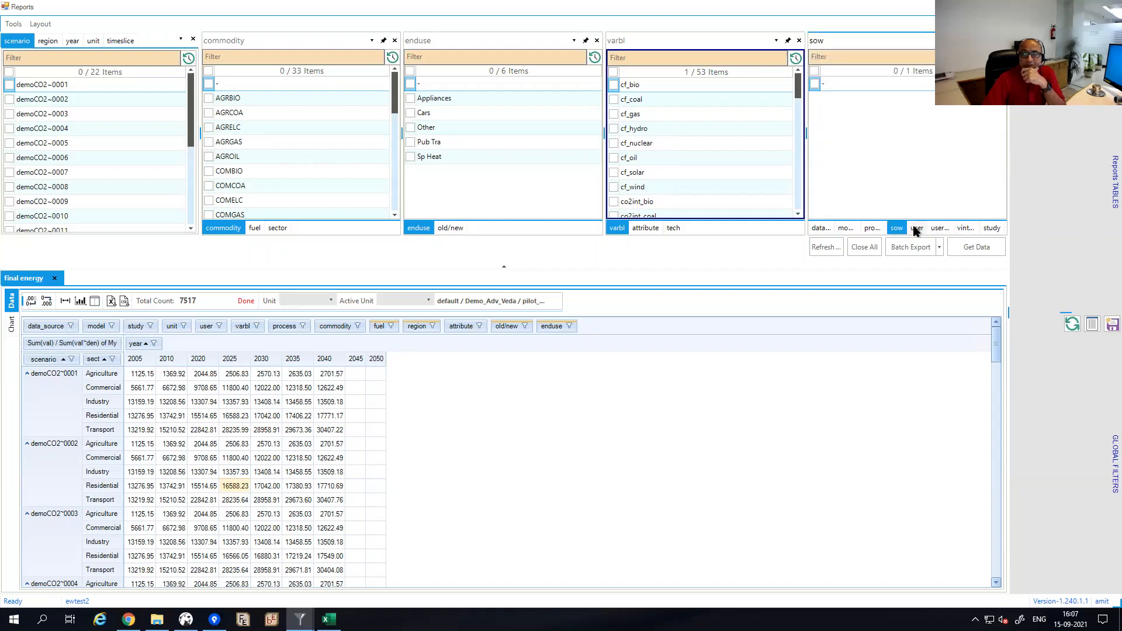
{"action": "left_click", "coordinate": [873, 230]}
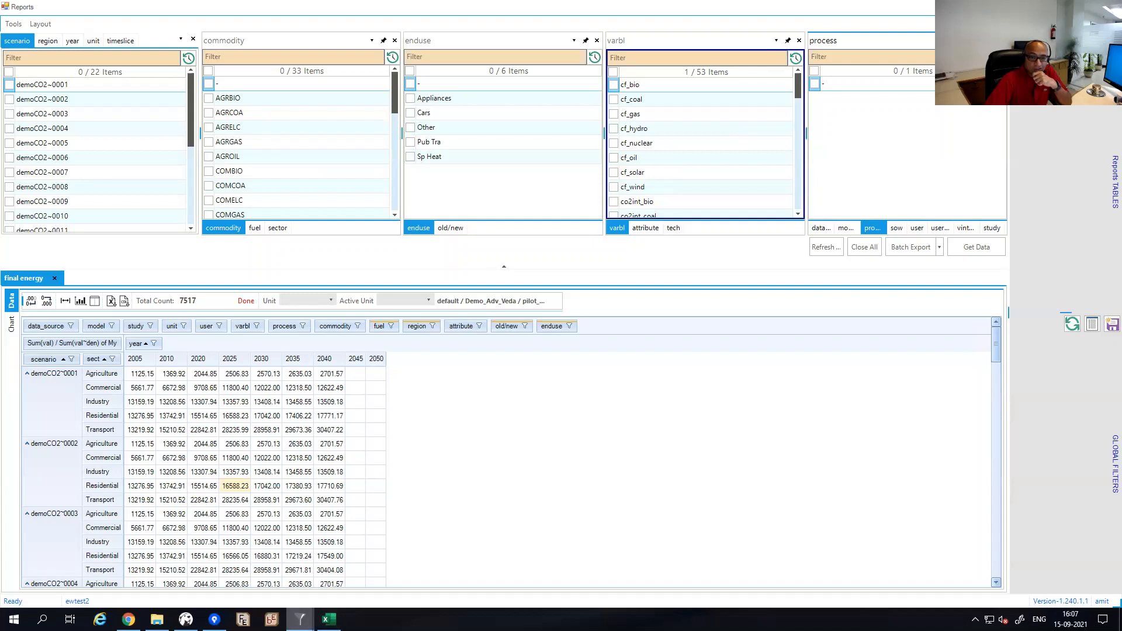
{"action": "mouse_move", "coordinate": [299, 619]}
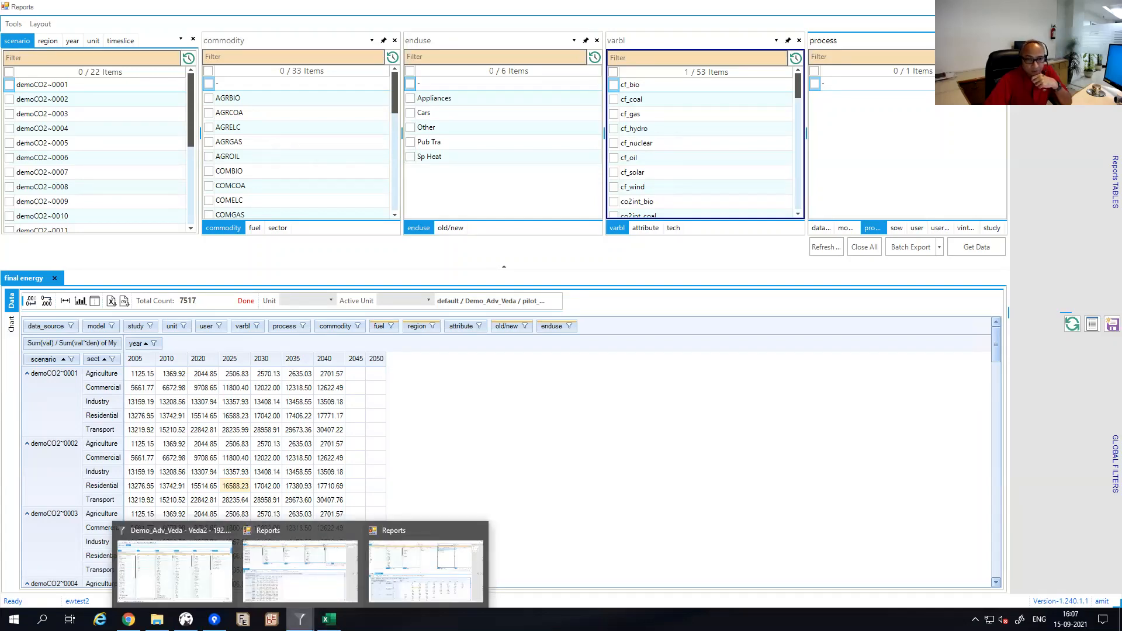
{"action": "mouse_move", "coordinate": [183, 538]}
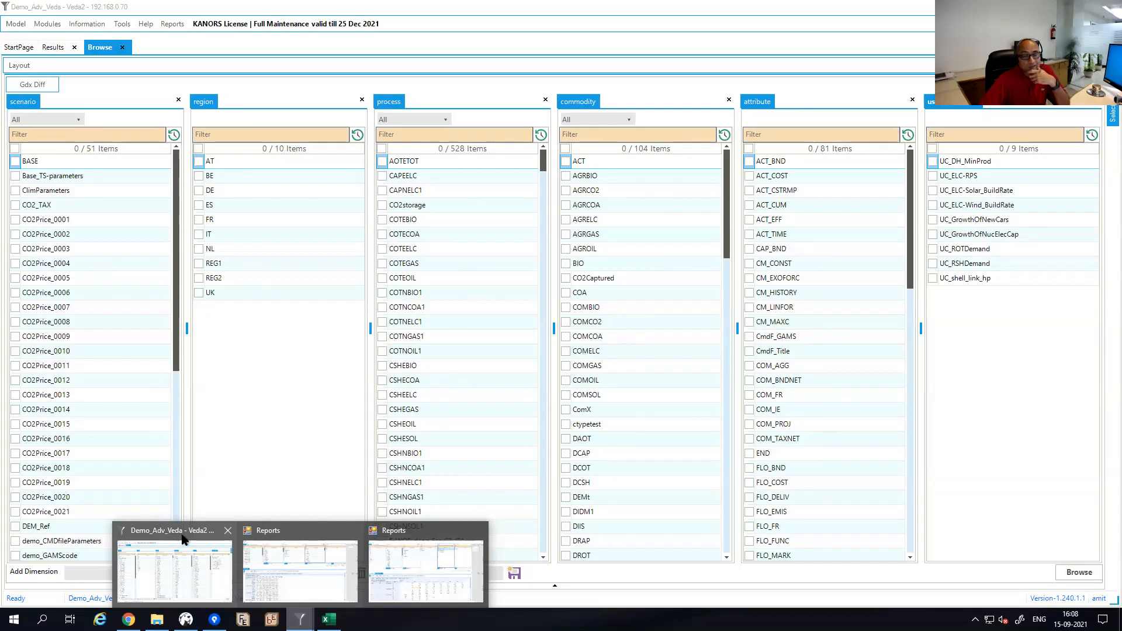
Bring the Demo_Adv_Veda model window forward.
{"action": "left_click", "coordinate": [300, 570]}
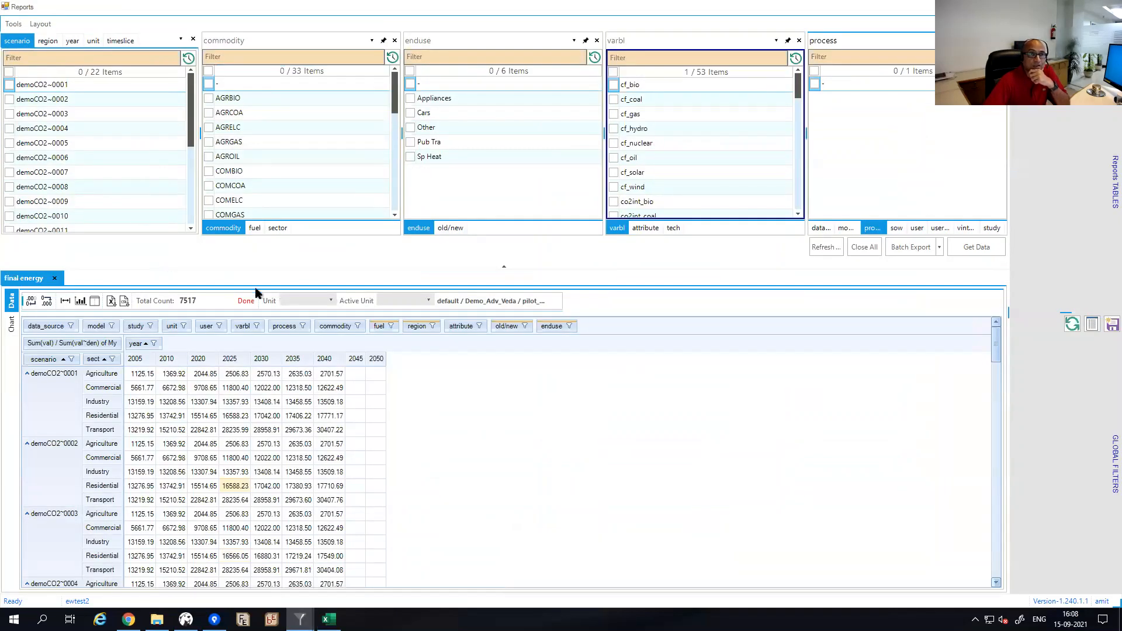
{"action": "mouse_move", "coordinate": [300, 620]}
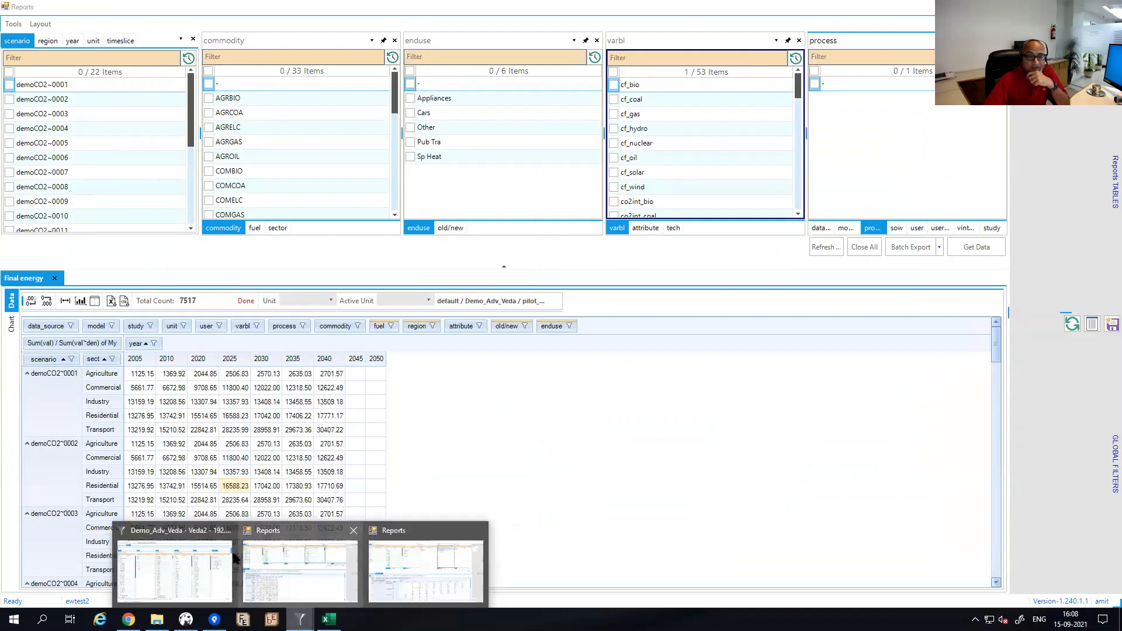
{"action": "mouse_move", "coordinate": [187, 541]}
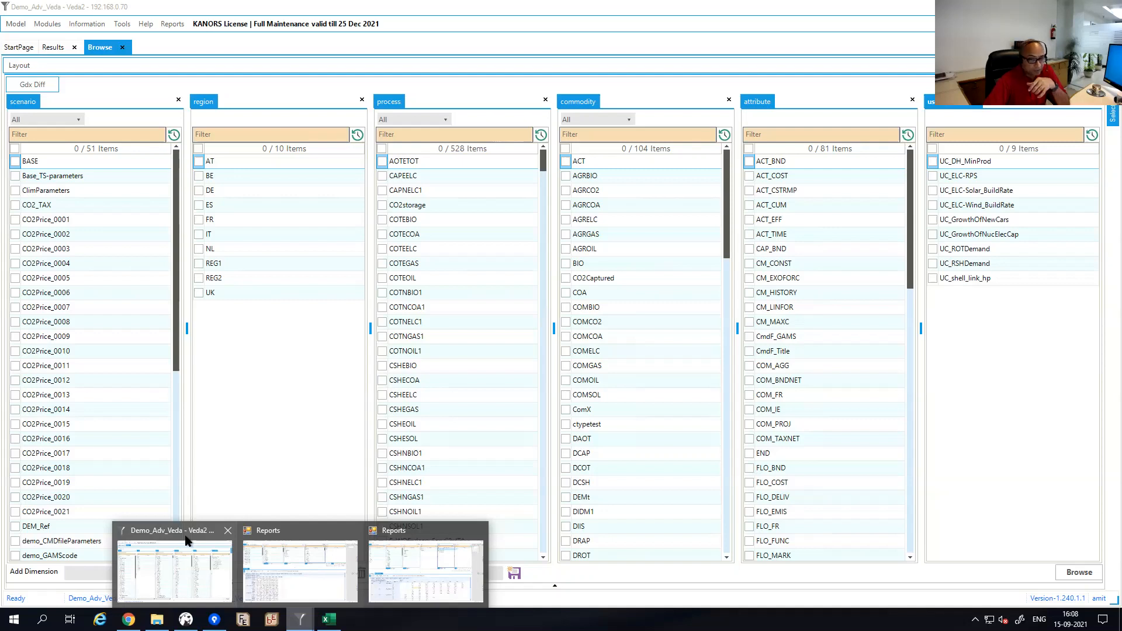
{"action": "left_click", "coordinate": [187, 539]}
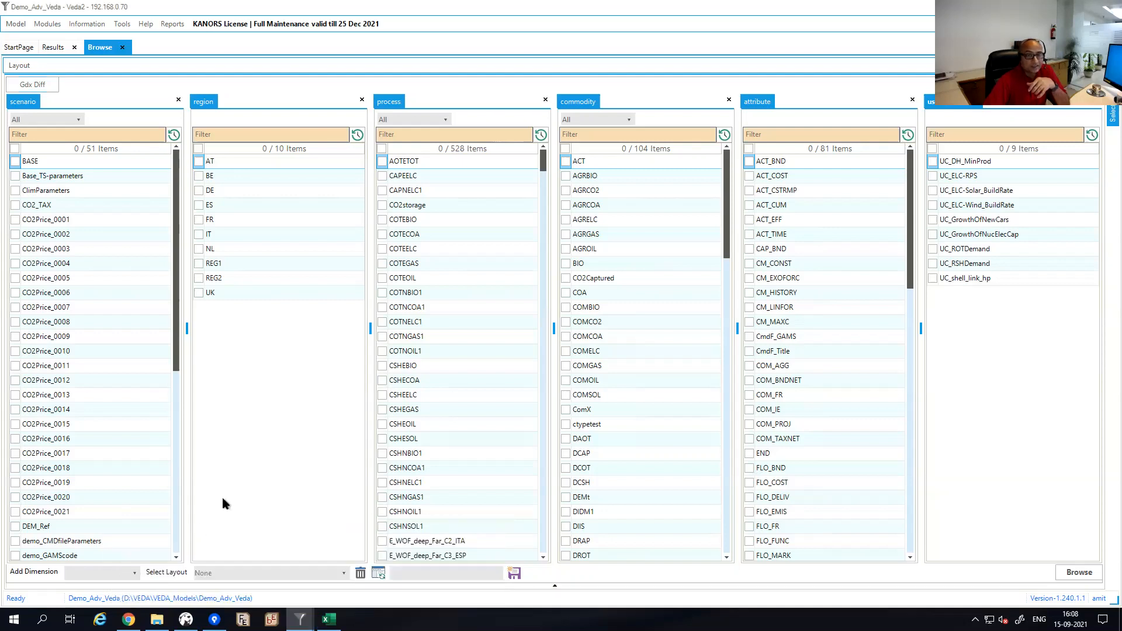
Create a new report and load runs for the Aus-TIMES 14Sep21 and 14-May-21 studies, then switch to the CO2 report.
{"action": "left_click", "coordinate": [173, 23]}
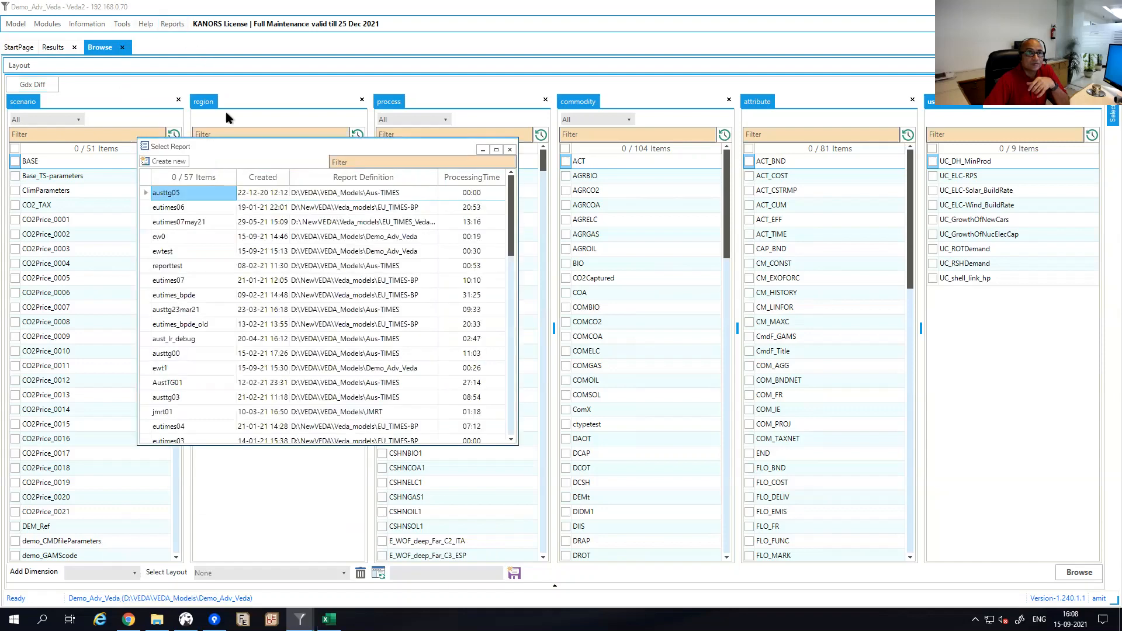
{"action": "left_click", "coordinate": [178, 161]}
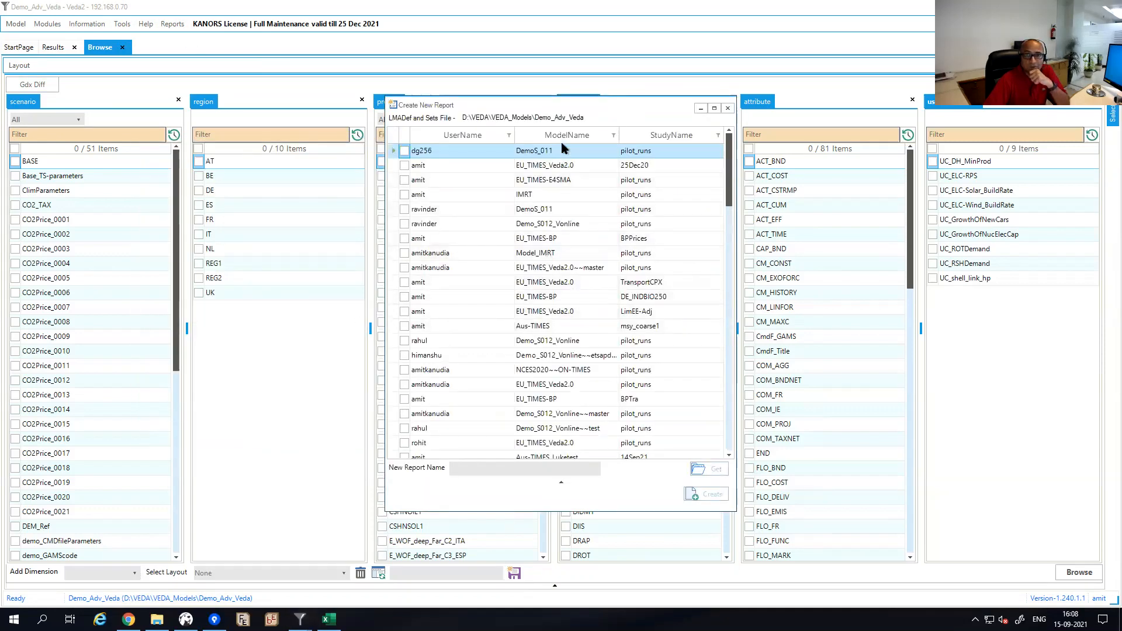
{"action": "left_click", "coordinate": [563, 136]}
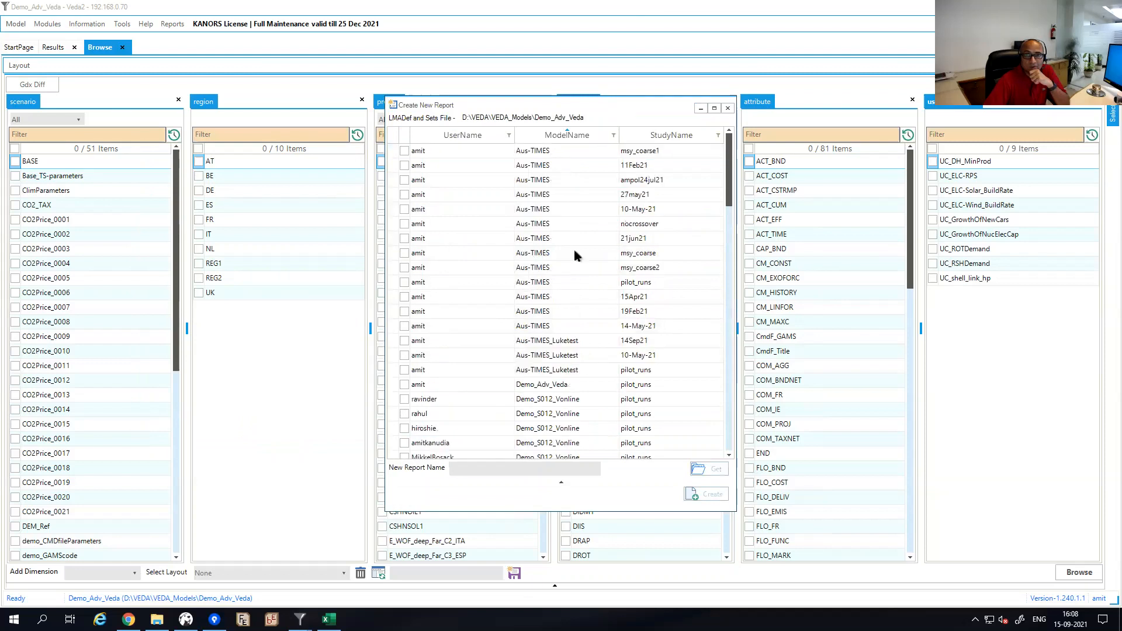
{"action": "left_click", "coordinate": [404, 340]}
{"action": "left_click", "coordinate": [404, 355]}
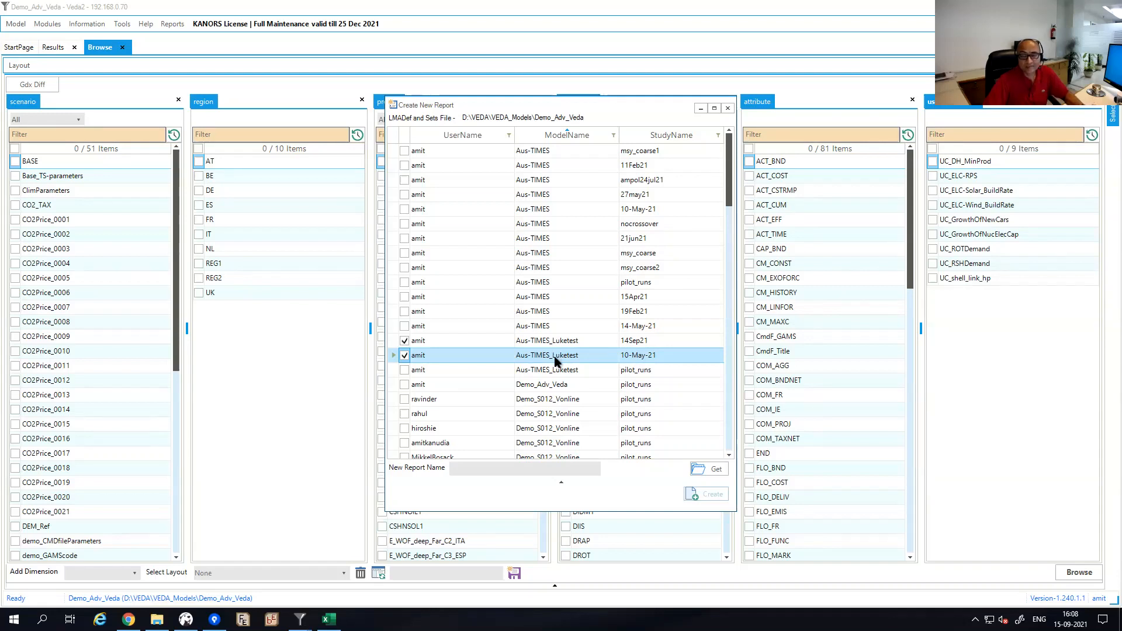
{"action": "left_click", "coordinate": [404, 356]}
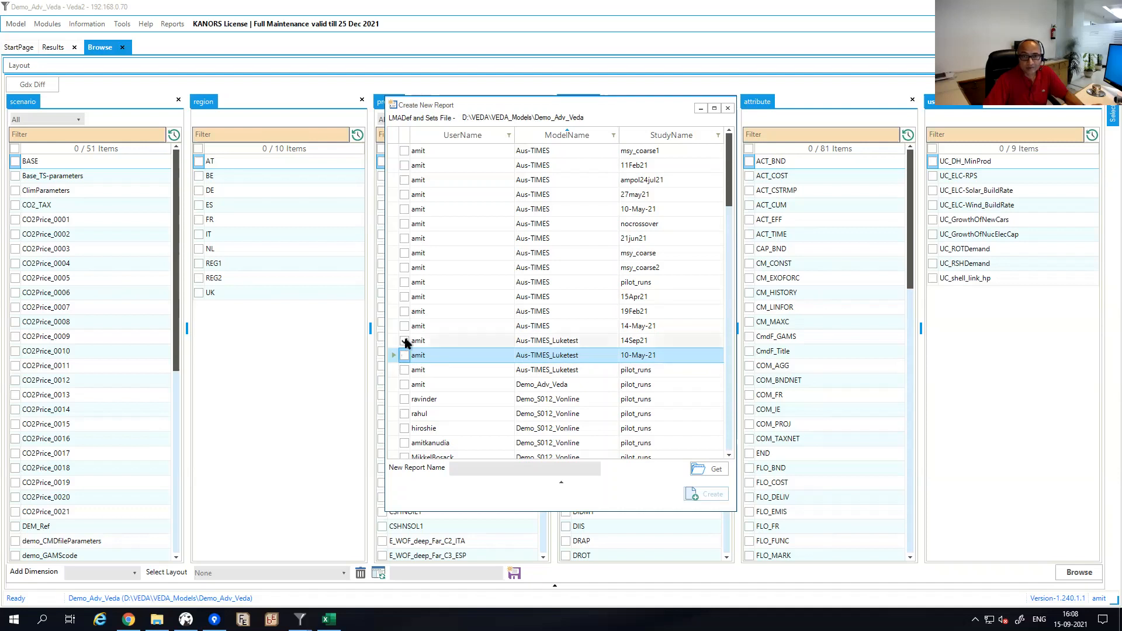
{"action": "left_click", "coordinate": [404, 325]}
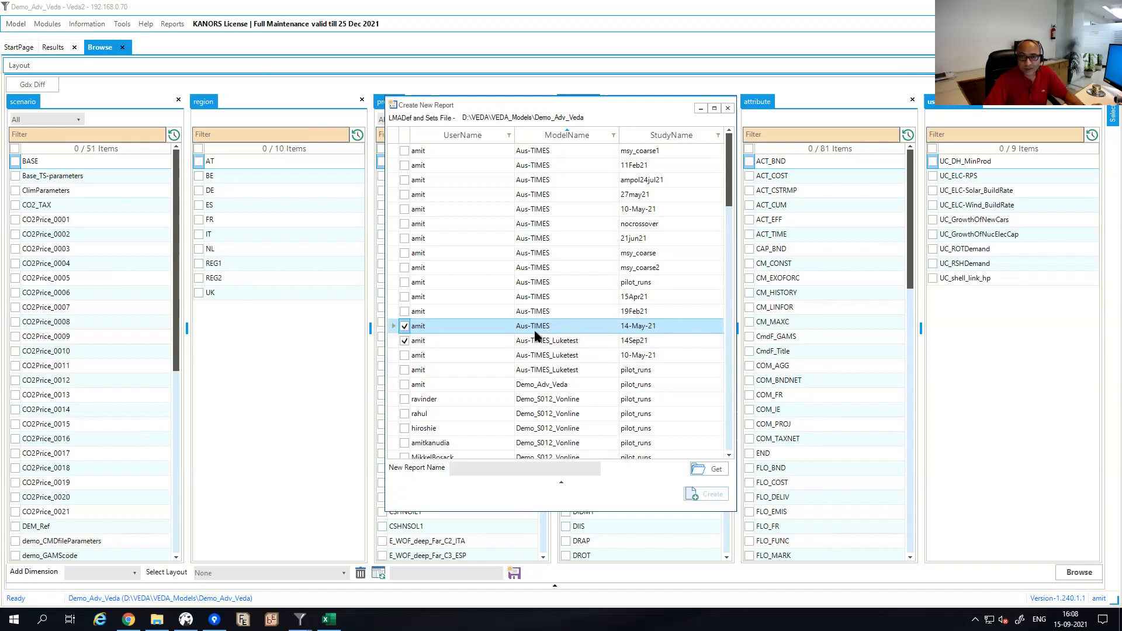
{"action": "left_click", "coordinate": [701, 471]}
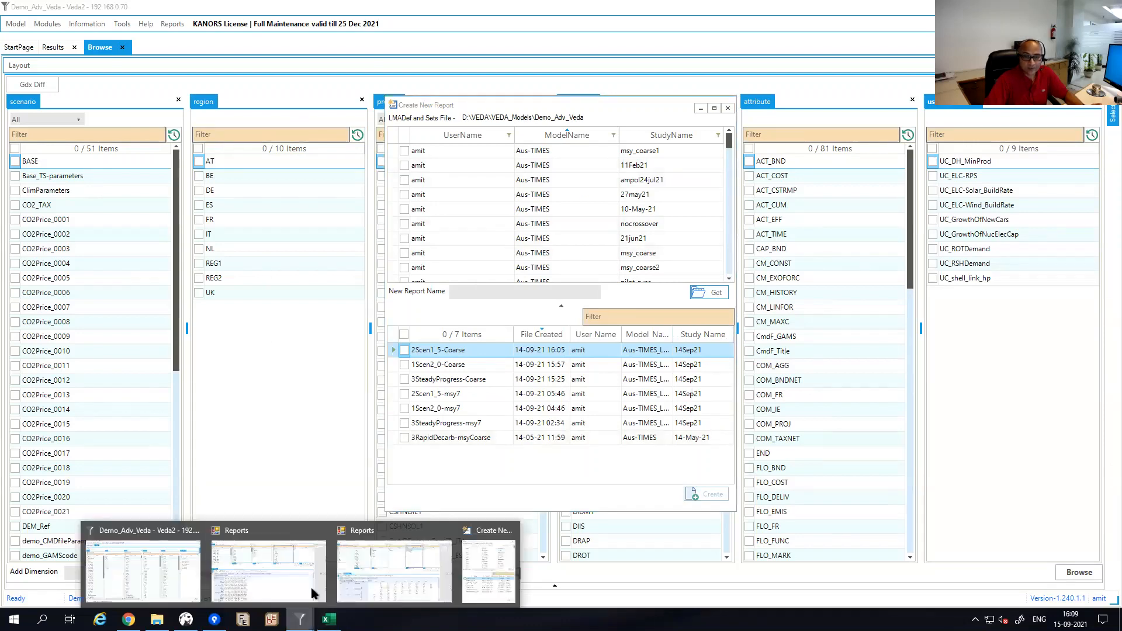
{"action": "left_click", "coordinate": [389, 561]}
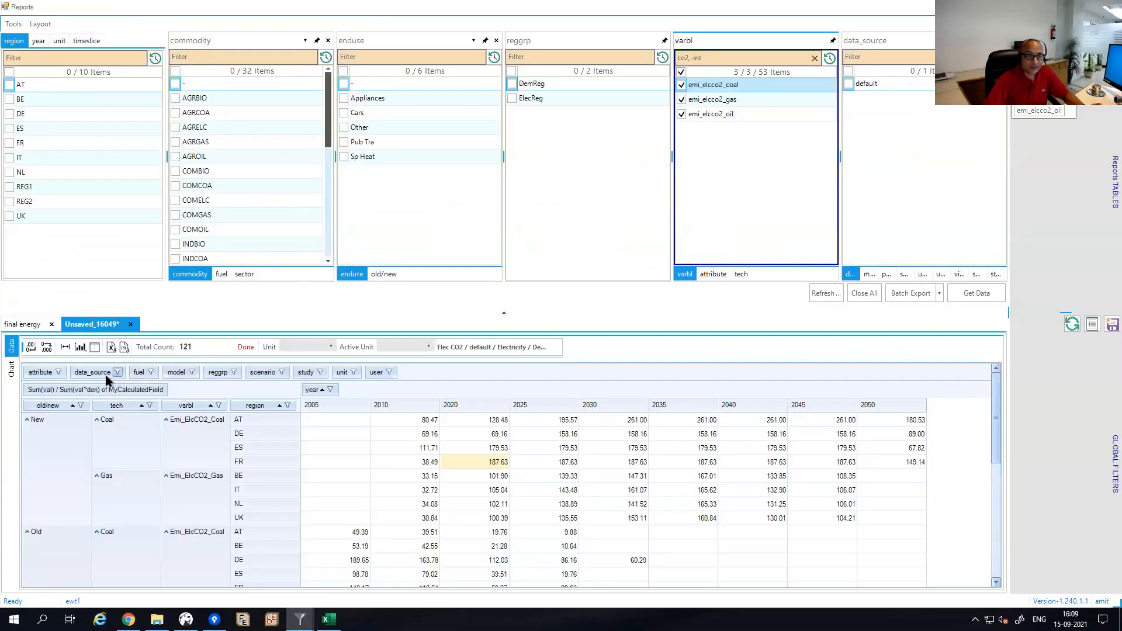
Check the emissions report's model, study and user filter lists without changing them.
{"action": "left_click", "coordinate": [193, 372]}
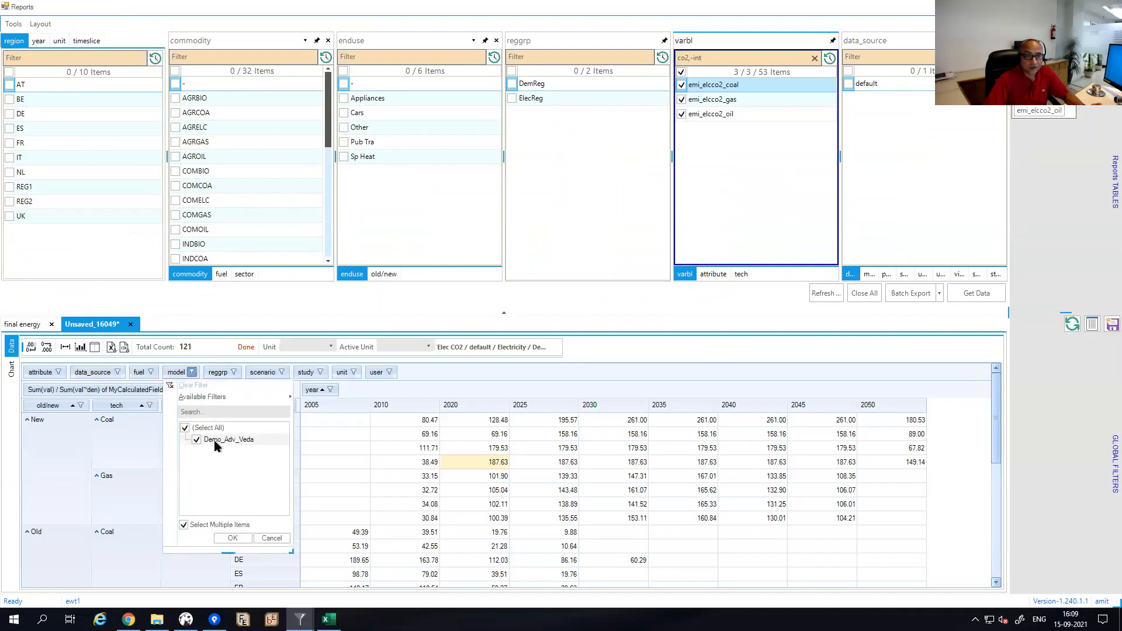
{"action": "left_click", "coordinate": [321, 372]}
{"action": "left_click", "coordinate": [389, 373]}
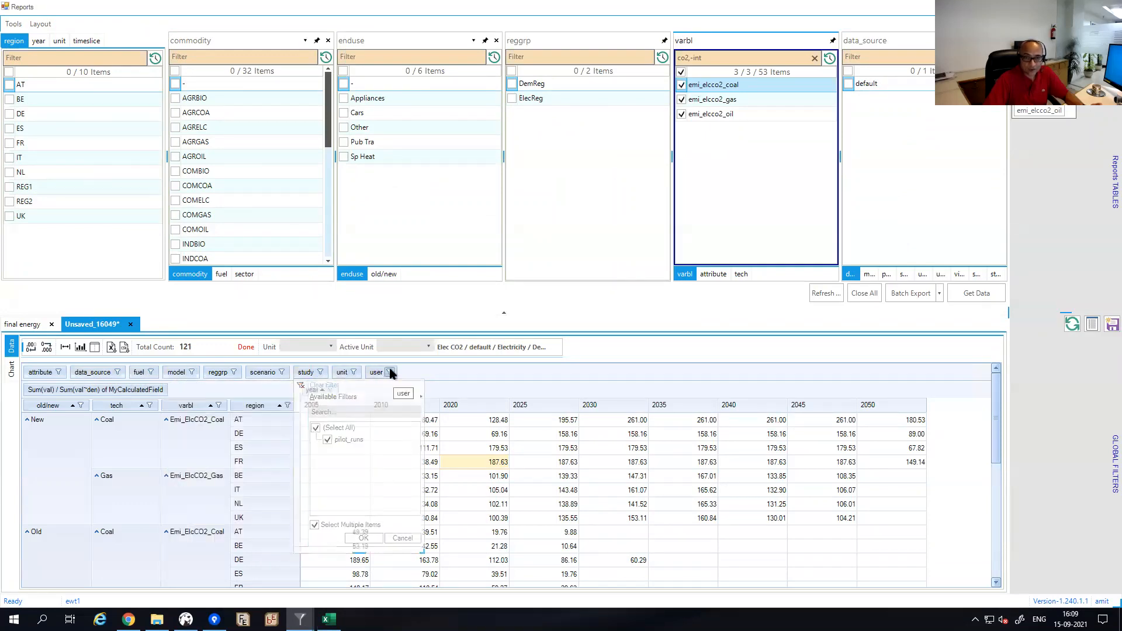
{"action": "left_click", "coordinate": [412, 367]}
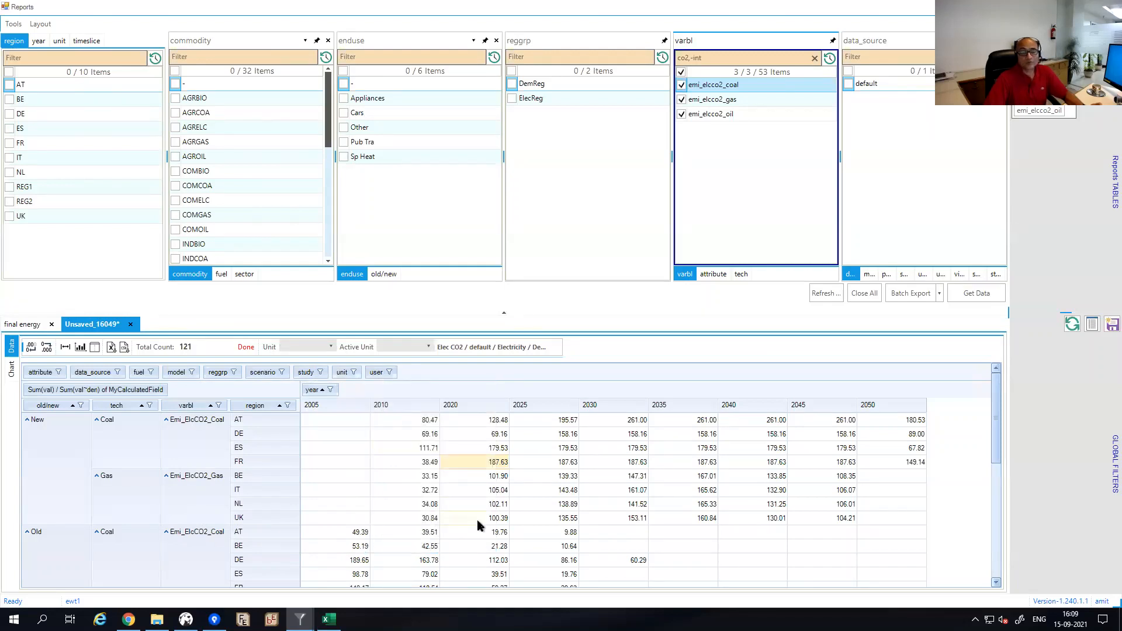
{"action": "mouse_move", "coordinate": [477, 525]}
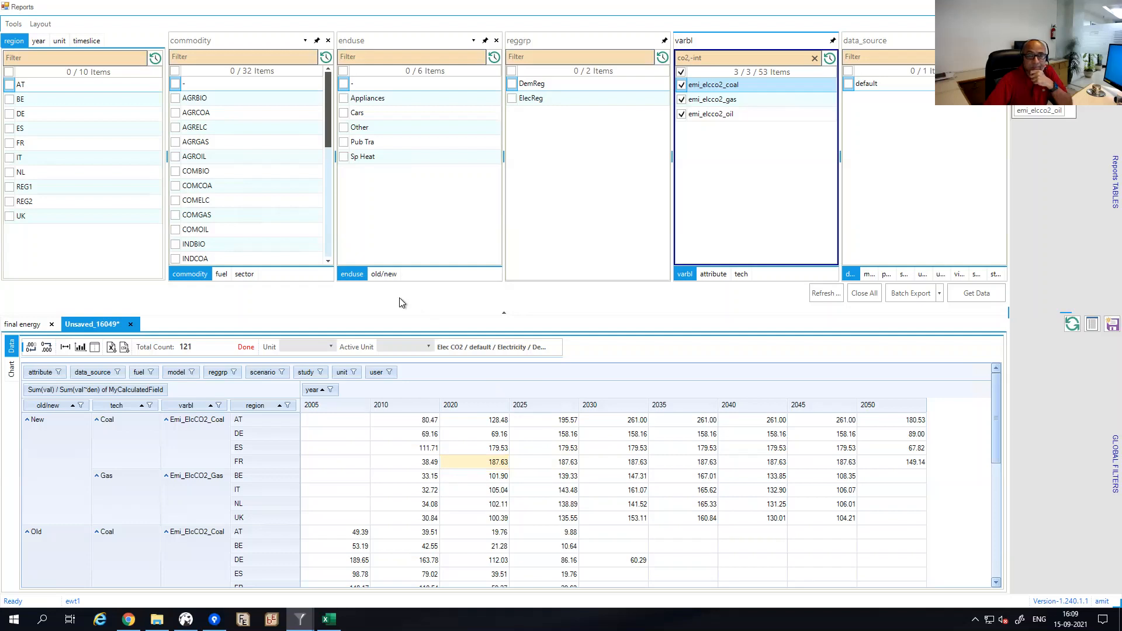
Review the unit conversion and active unit lists, then return to the ewtest2 final energy report.
{"action": "left_click", "coordinate": [332, 348]}
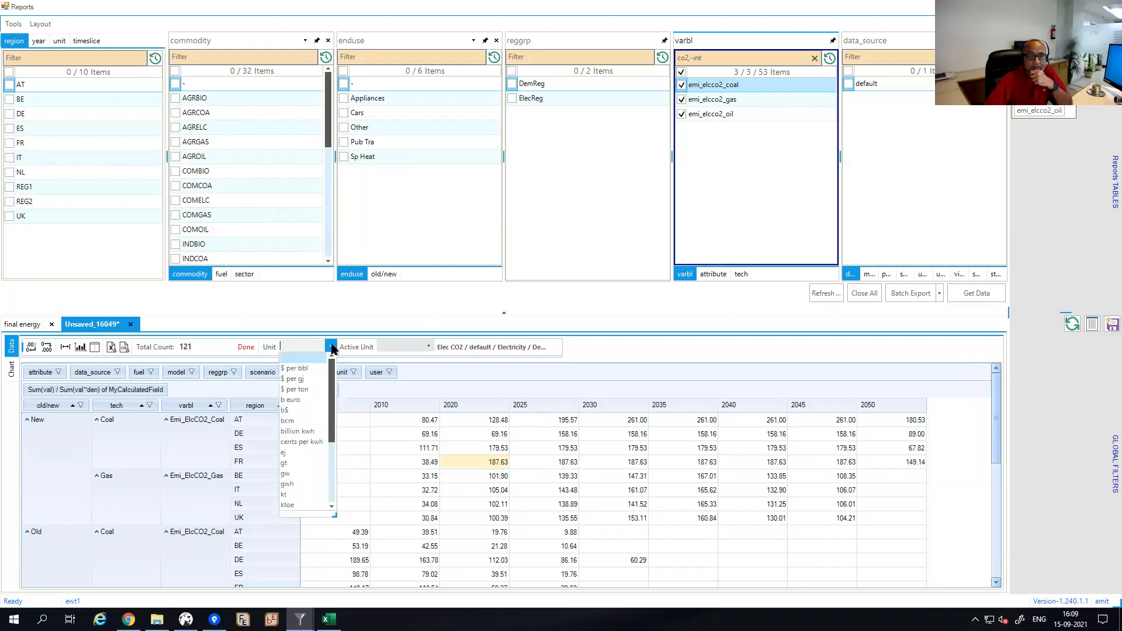
{"action": "left_click", "coordinate": [332, 347]}
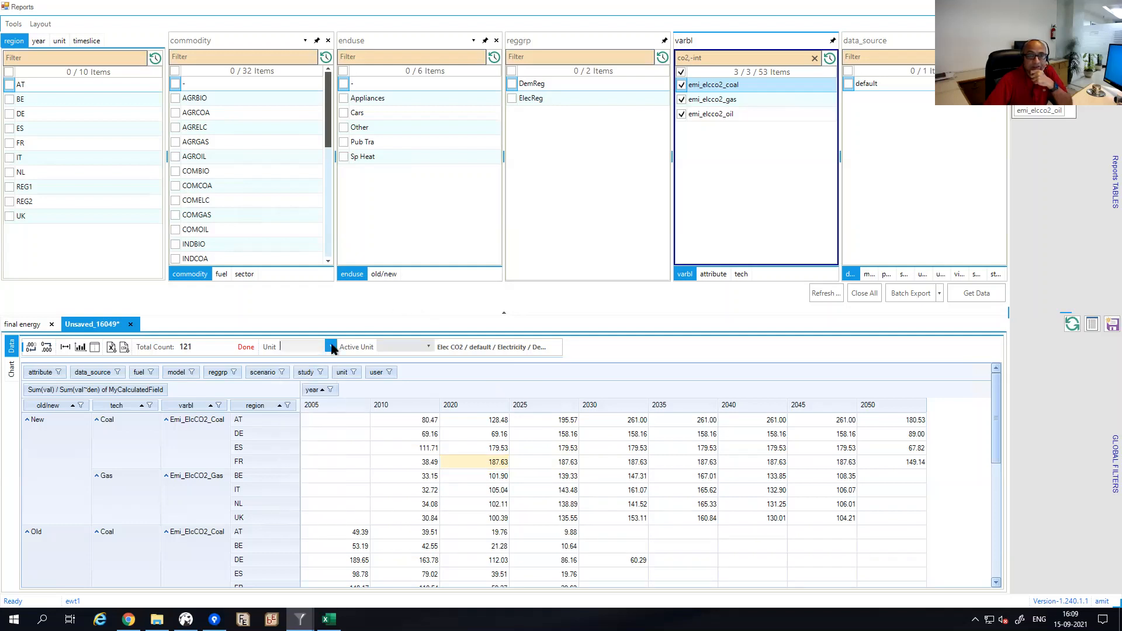
{"action": "left_click", "coordinate": [429, 347]}
{"action": "left_click", "coordinate": [354, 349]}
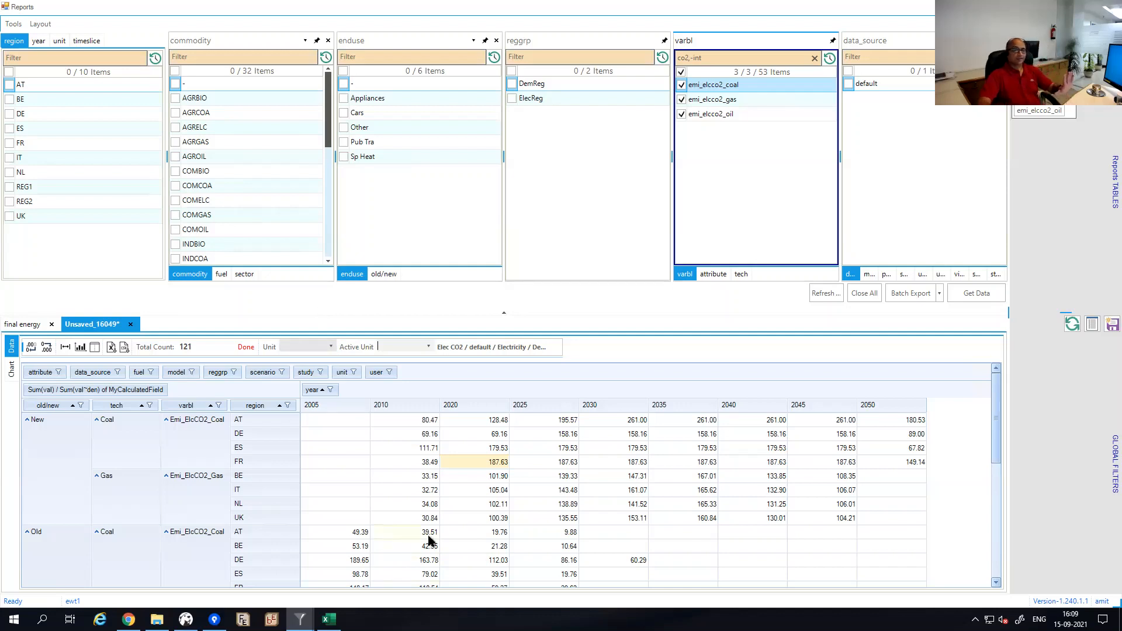
{"action": "mouse_move", "coordinate": [428, 538]}
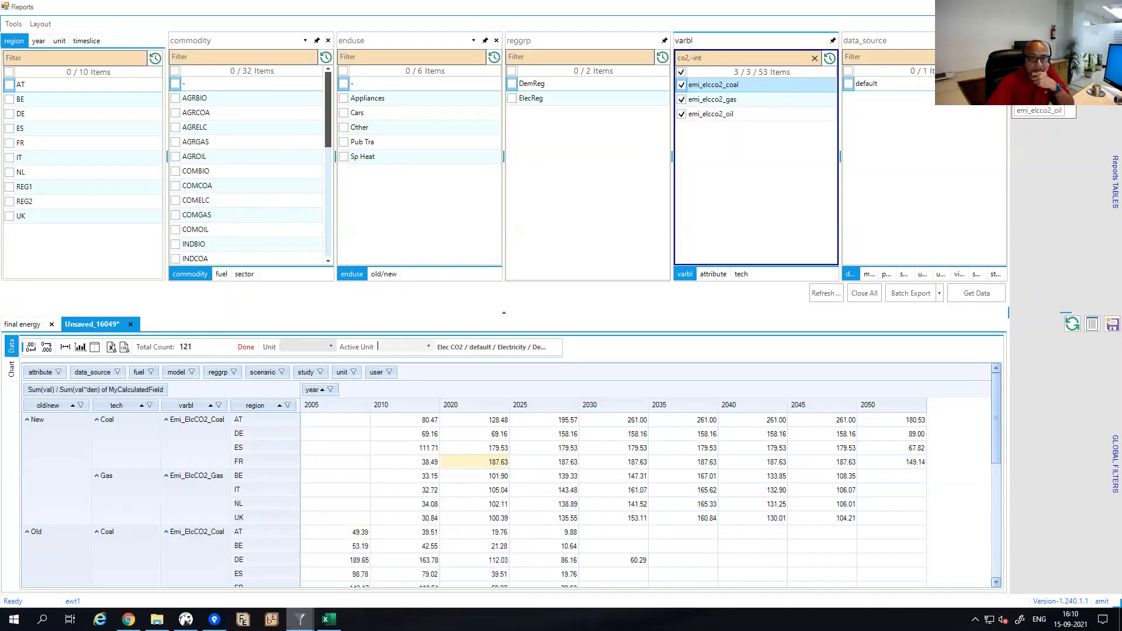
{"action": "mouse_move", "coordinate": [300, 619]}
{"action": "left_click", "coordinate": [245, 536]}
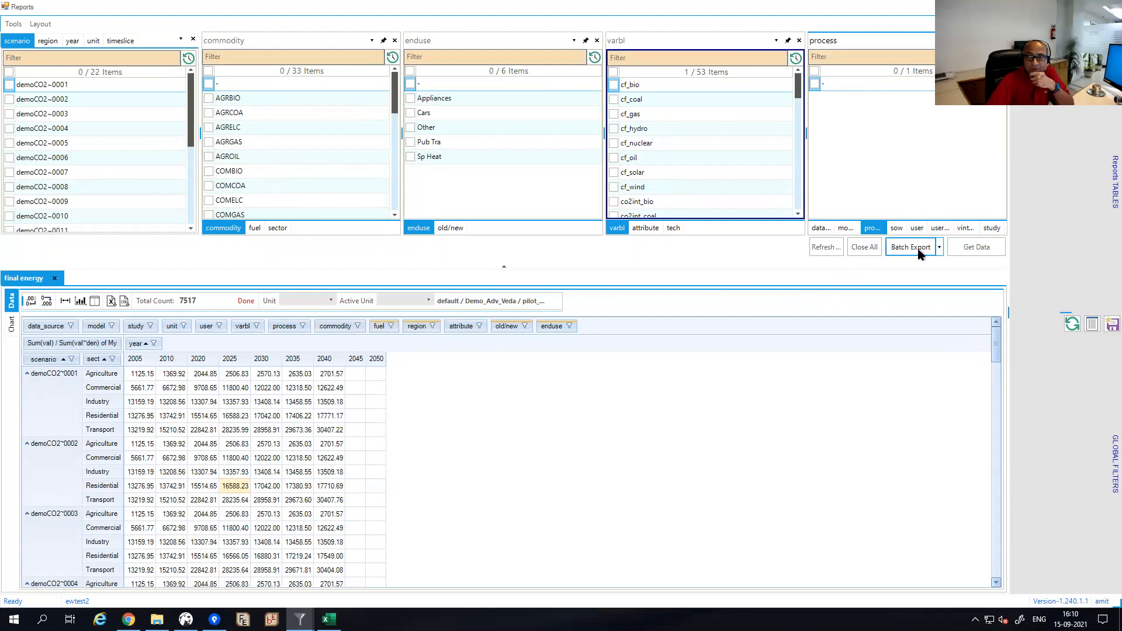
Batch-export the final energy data as CSV and preview final energy.csv in Exported_files.
{"action": "left_click", "coordinate": [938, 248]}
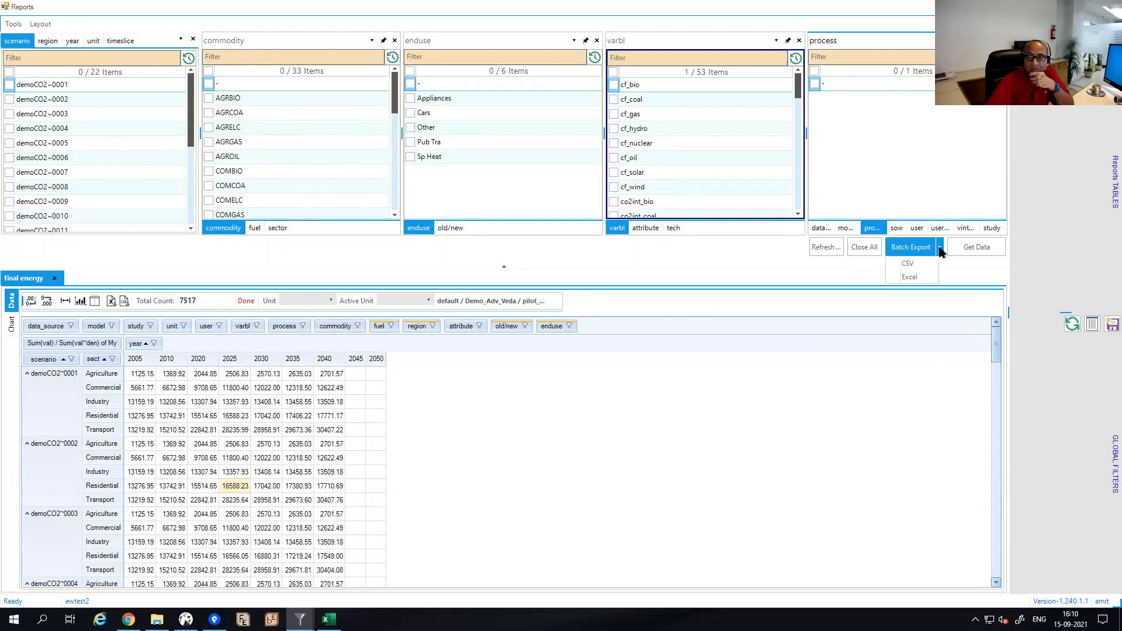
{"action": "left_click", "coordinate": [908, 264]}
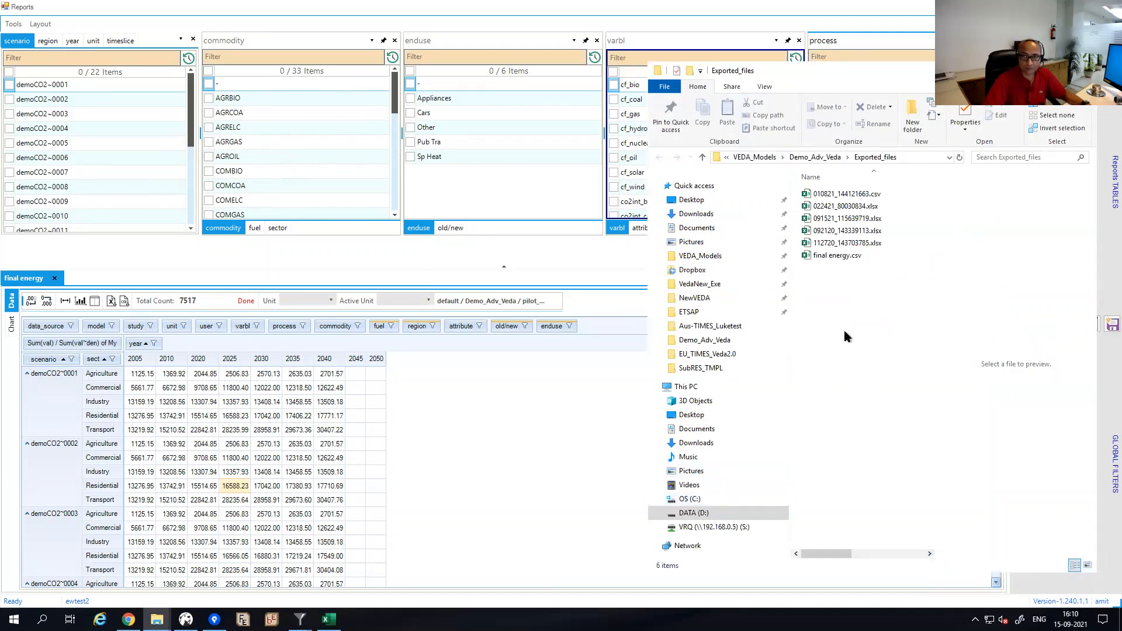
{"action": "left_click", "coordinate": [842, 256]}
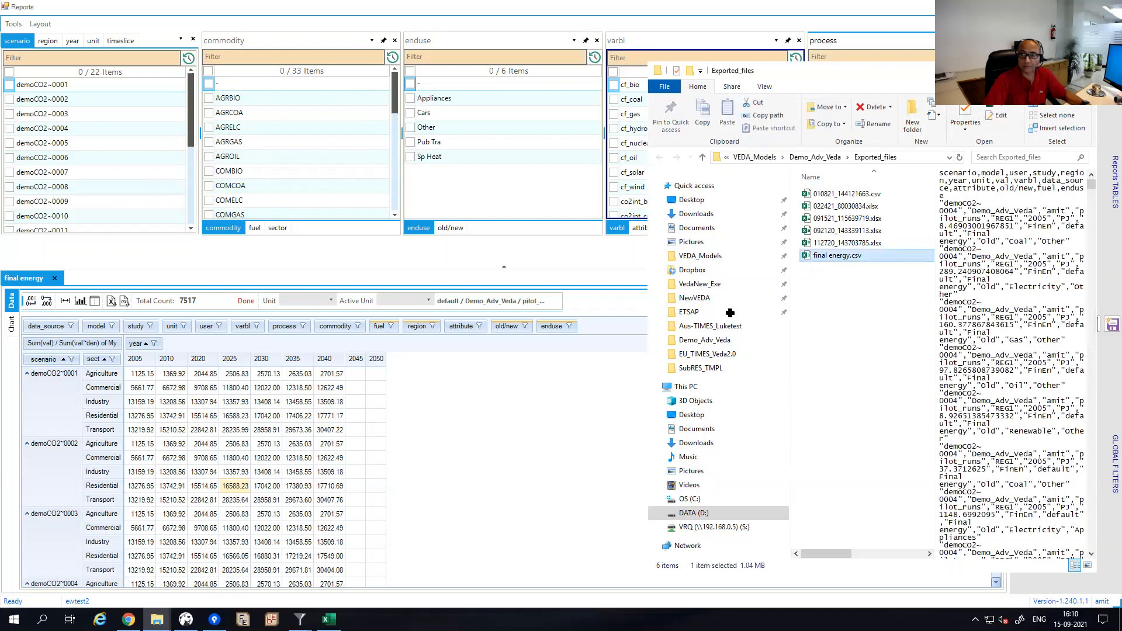
Switch away from File Explorer's preview of final energy.csv to open it in Excel.
{"action": "key", "text": "alt+Tab"}
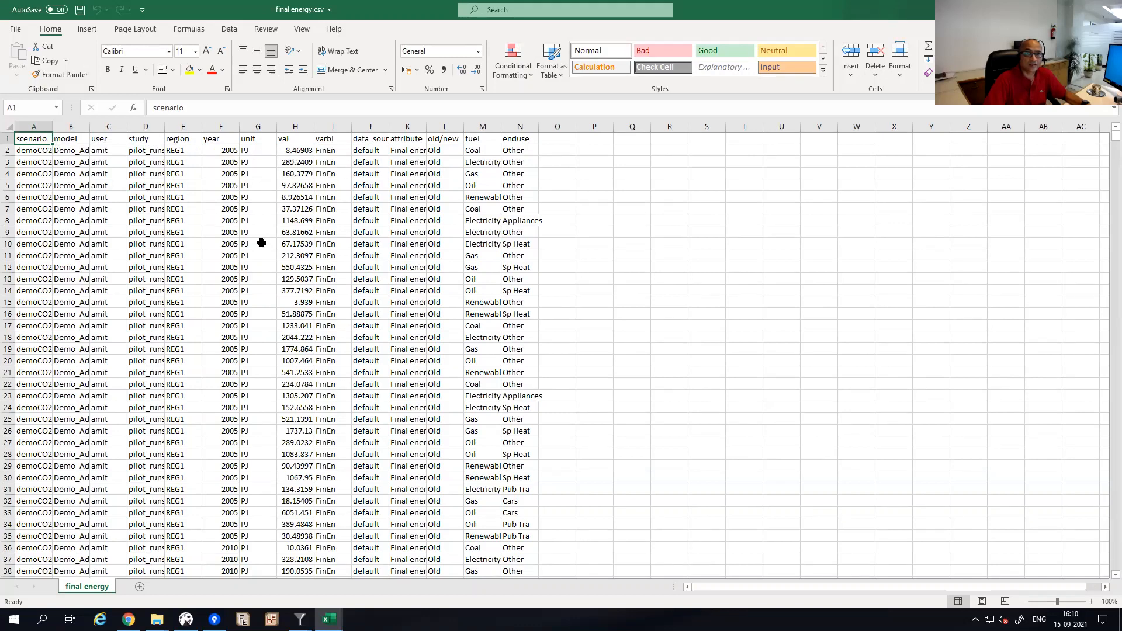
Check the model name in cell B19 of final energy.csv, then switch to LMADefs-Demo.xlsm.
{"action": "left_click", "coordinate": [66, 348]}
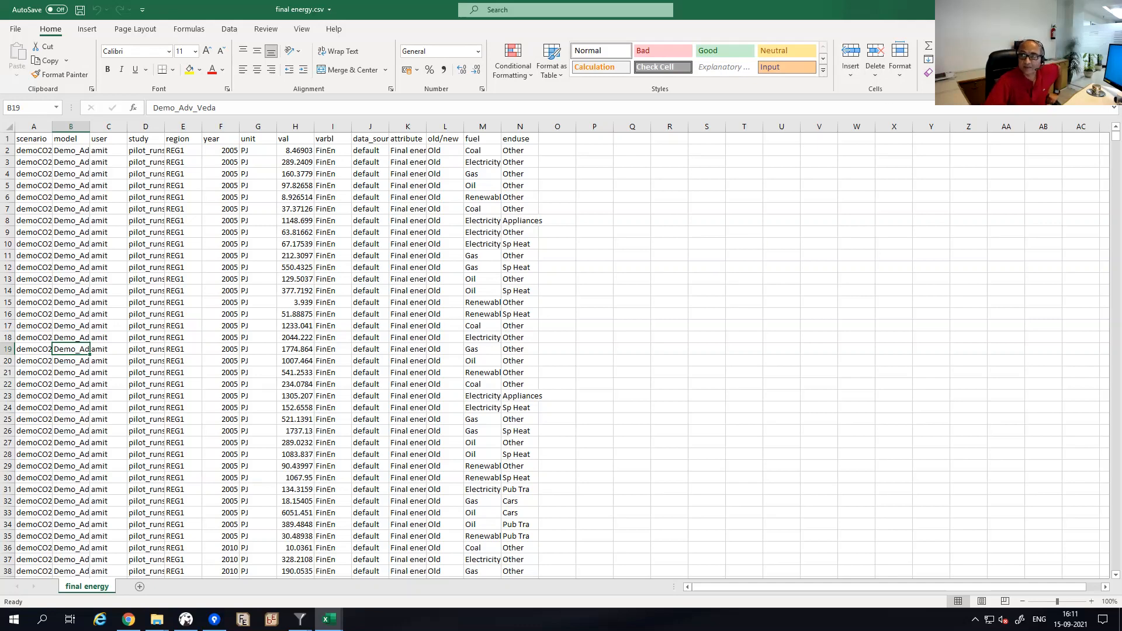
{"action": "key", "text": "alt+Tab"}
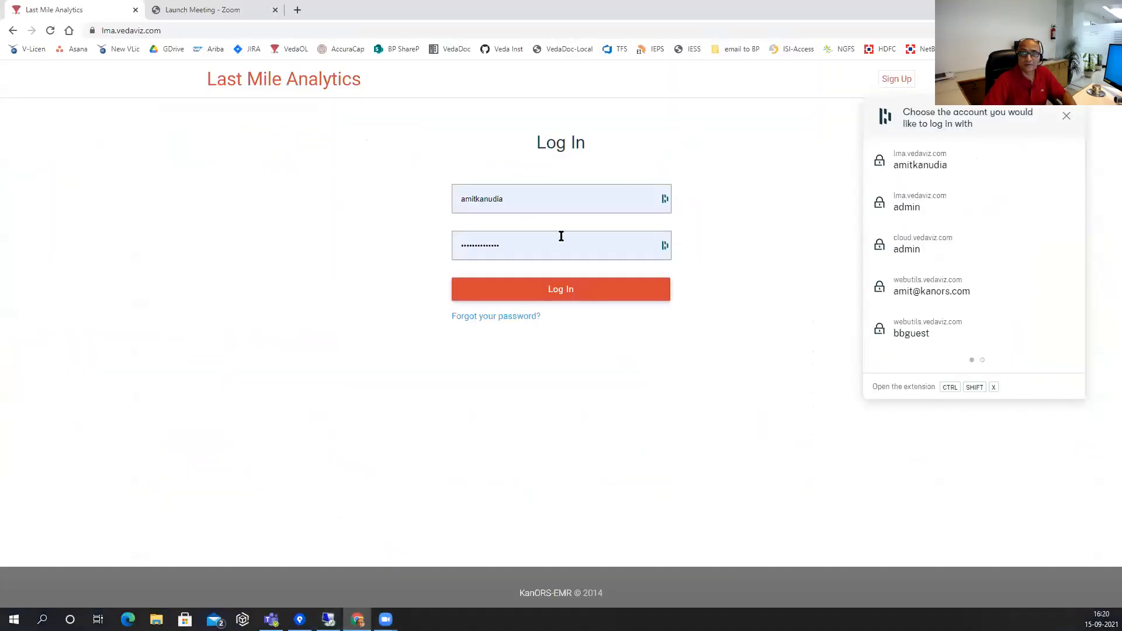
Log in to Last Mile Analytics and open the LMA_AusTimes project.
{"action": "left_click", "coordinate": [565, 195]}
{"action": "left_click", "coordinate": [526, 254]}
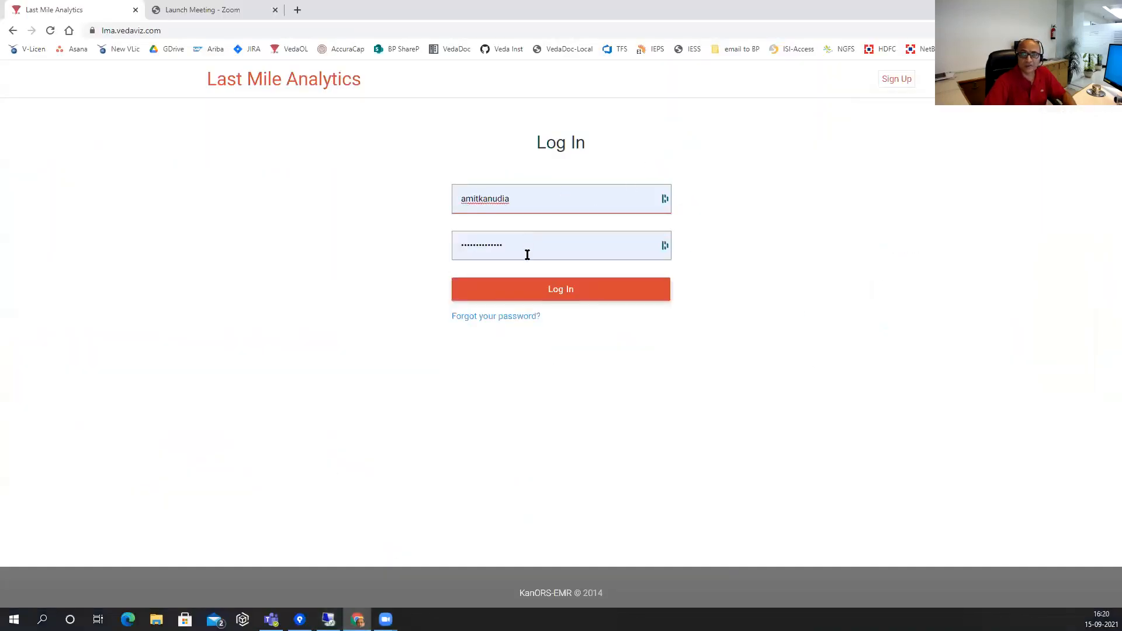
{"action": "left_click", "coordinate": [532, 290]}
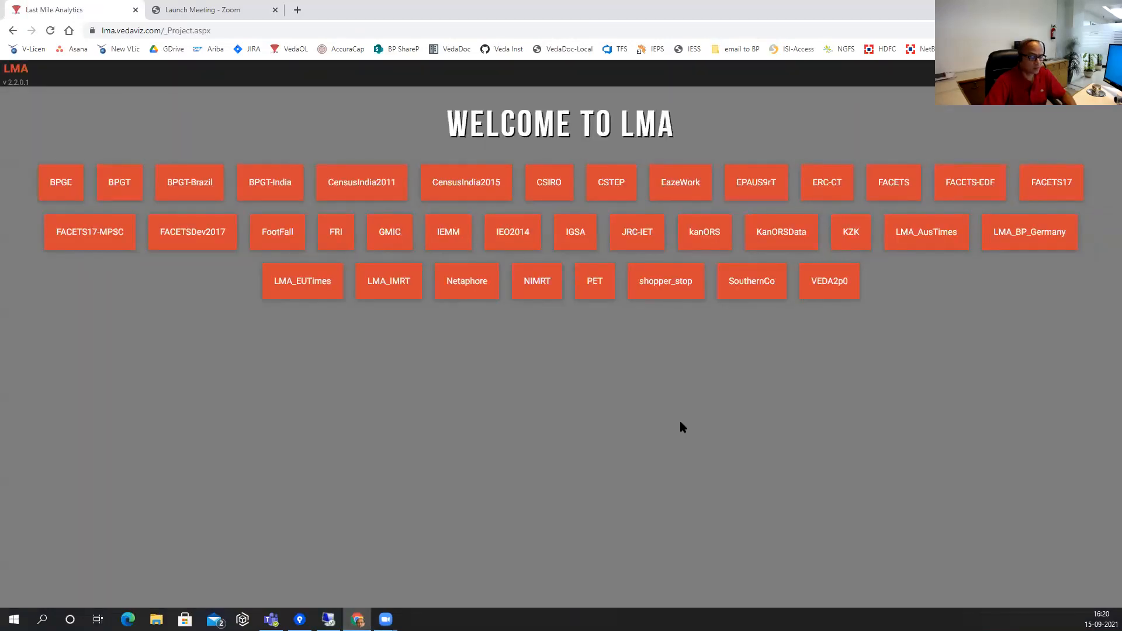
{"action": "left_click", "coordinate": [921, 234]}
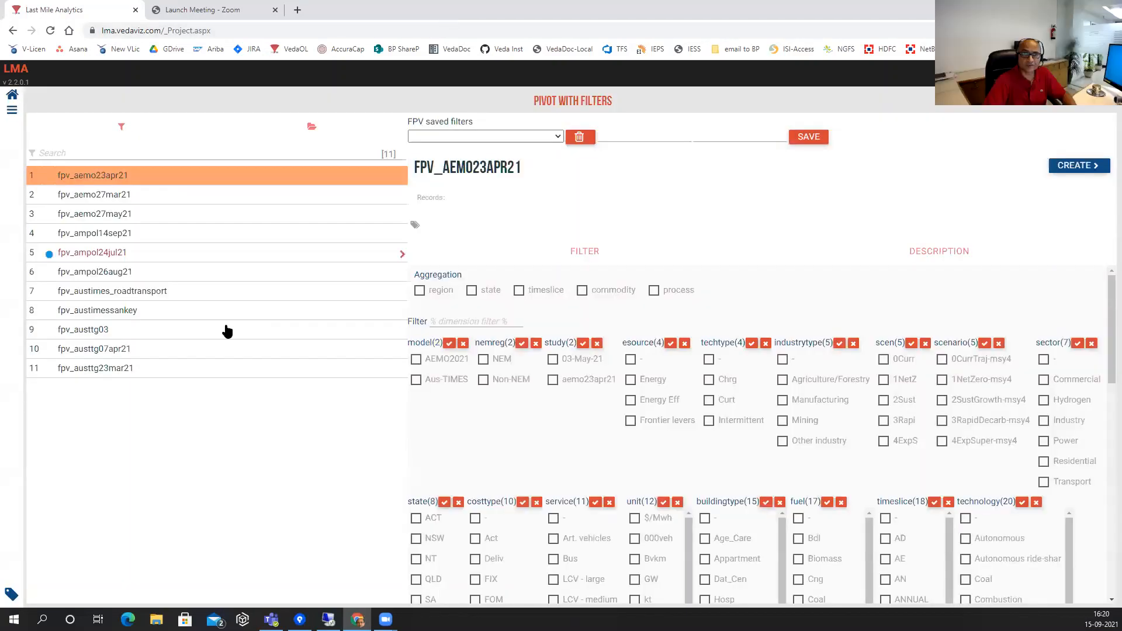
Preview the filters of fpv_ampol24jul21 and fpv_ampol14sep21, then show the Saved Views list.
{"action": "double_click", "coordinate": [484, 8]}
{"action": "double_click", "coordinate": [484, 8]}
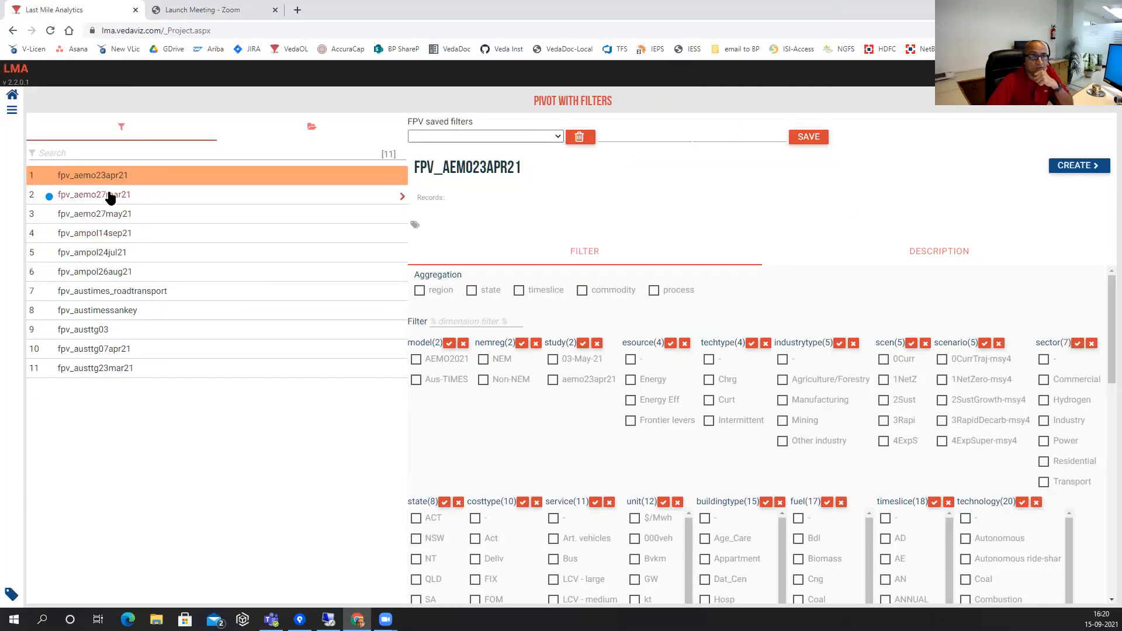
{"action": "left_click", "coordinate": [110, 255]}
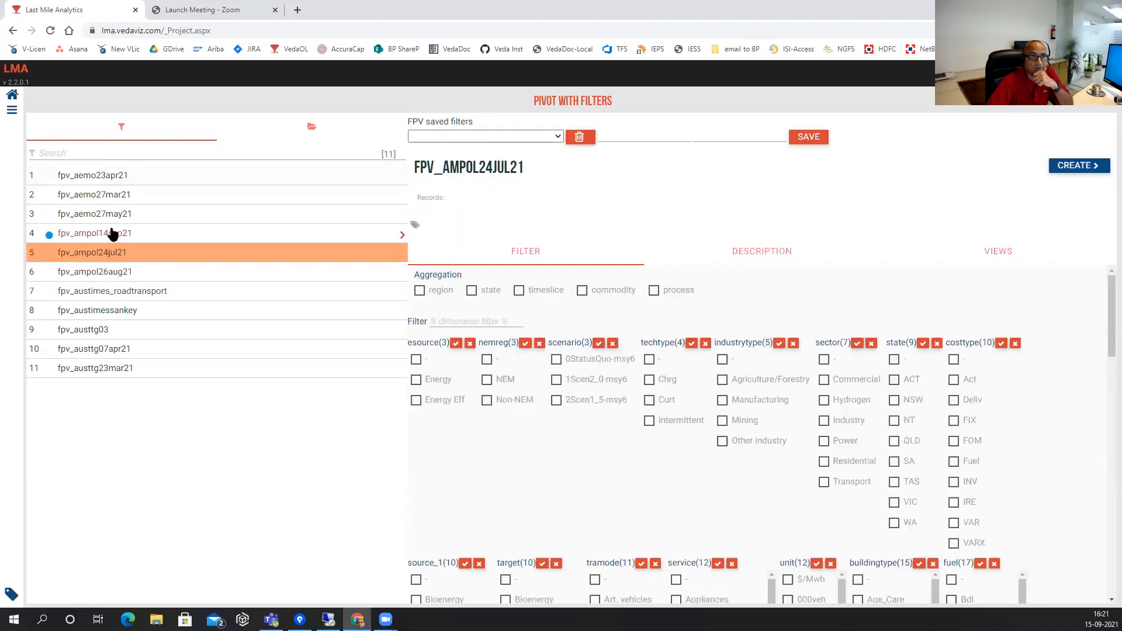
{"action": "left_click", "coordinate": [112, 234]}
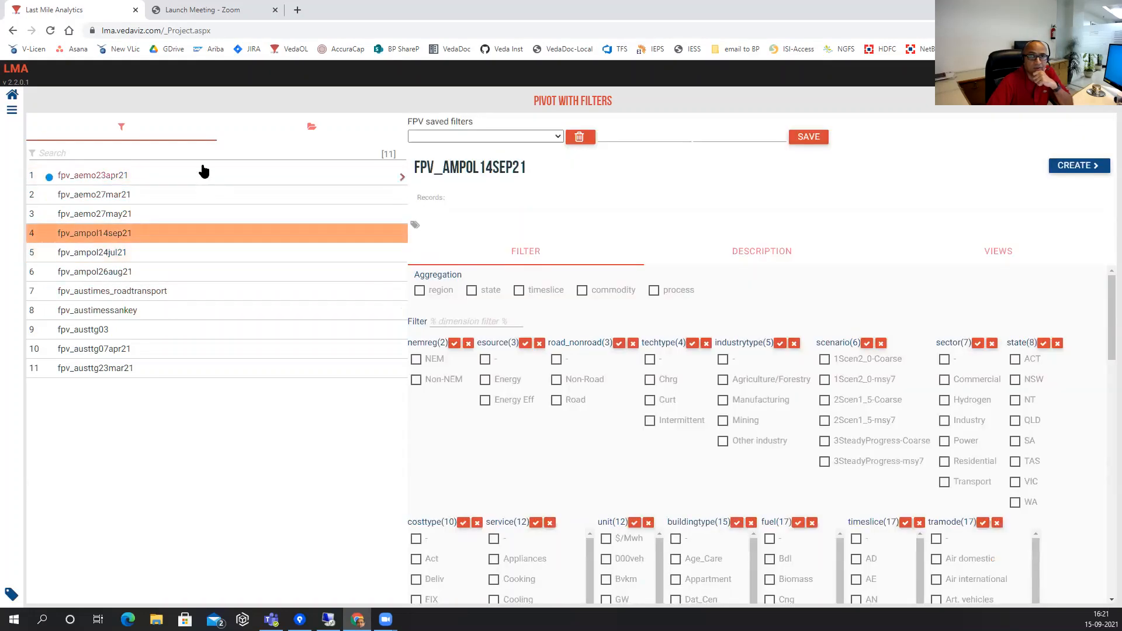
{"action": "left_click", "coordinate": [310, 130]}
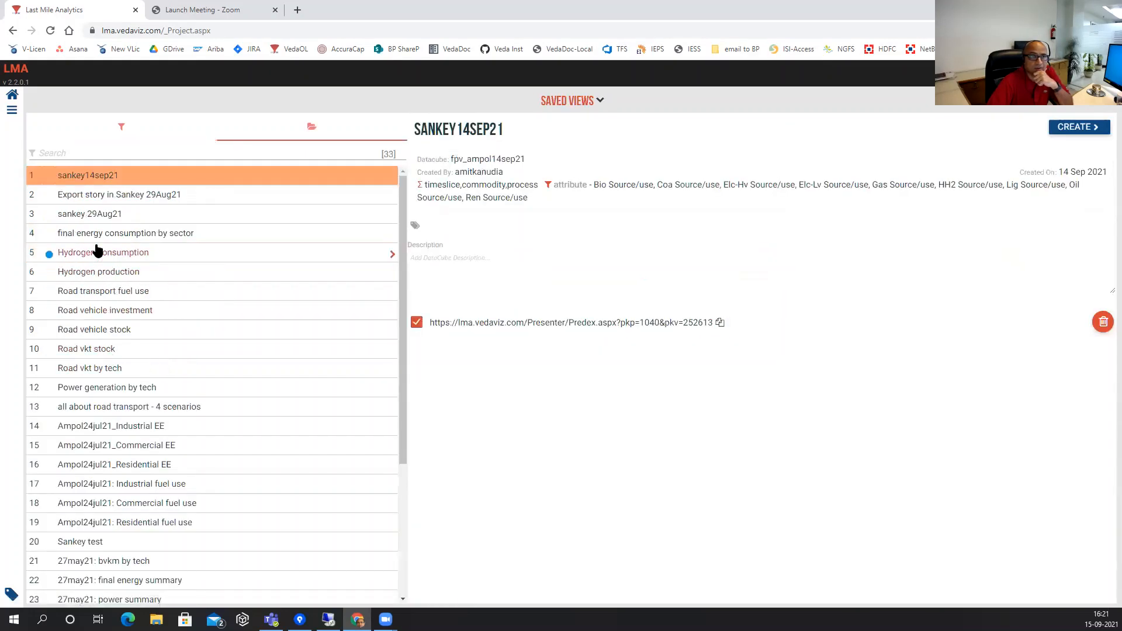
Open the 'final energy consumption by sector' saved view from the Saved Views list.
{"action": "left_click", "coordinate": [51, 236]}
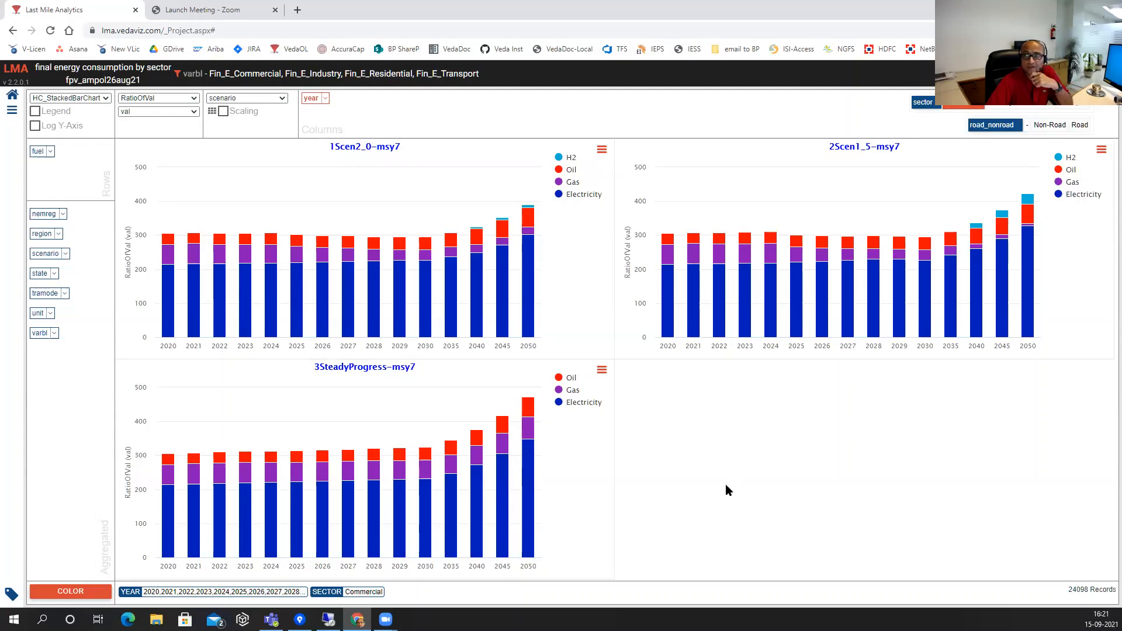
Add the Industry, Residential and Transport sector charts alongside Commercial.
{"action": "left_click", "coordinate": [1005, 107]}
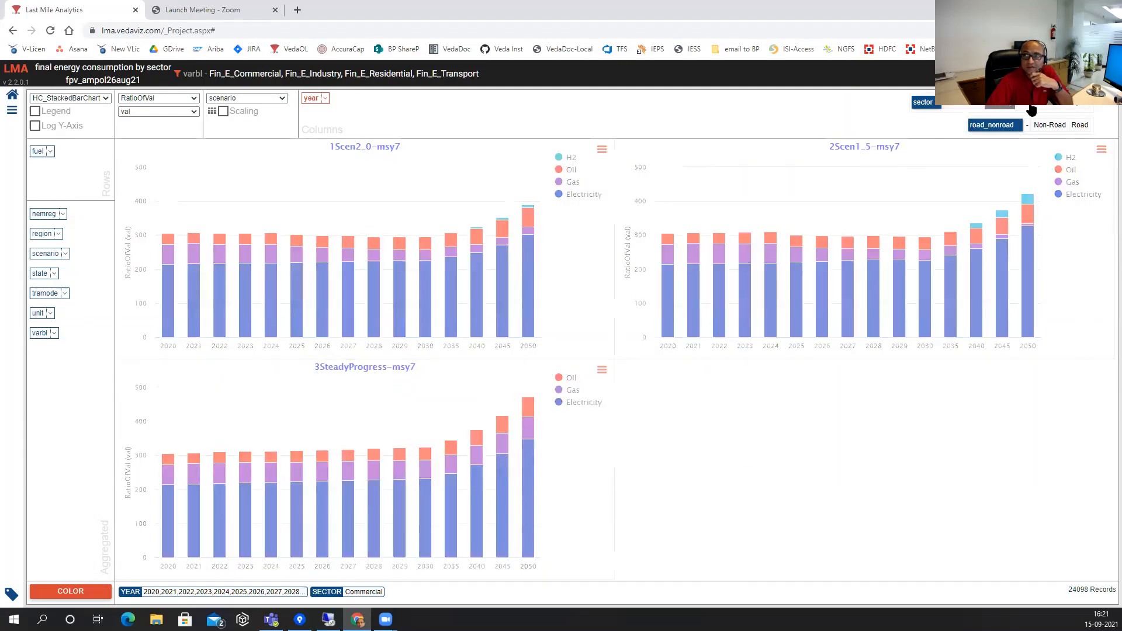
{"action": "left_click", "coordinate": [1032, 107]}
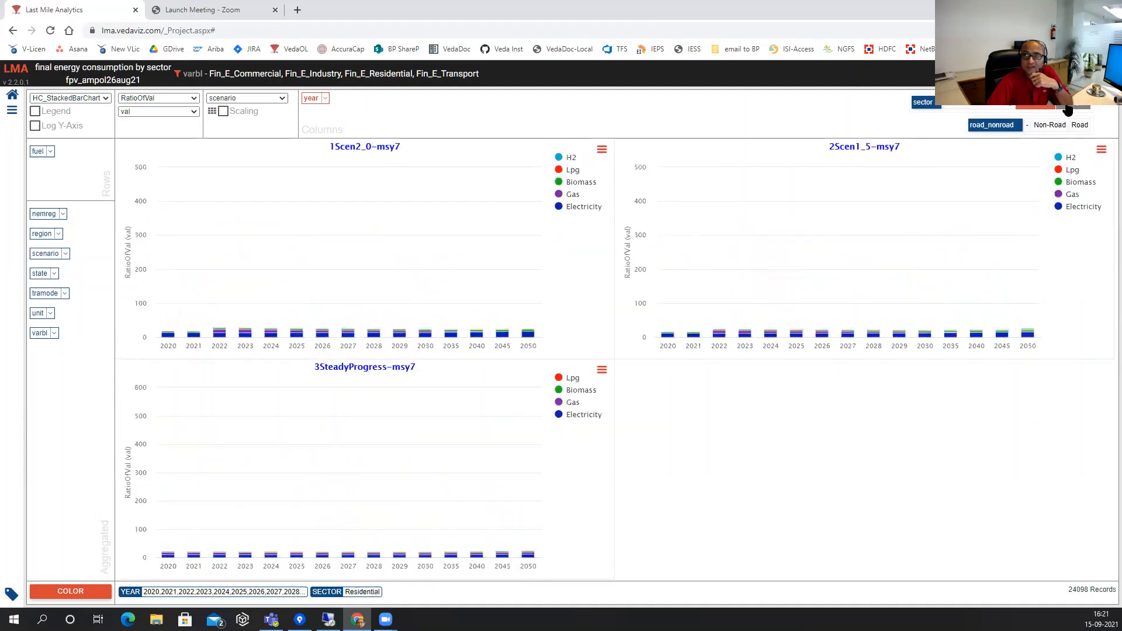
{"action": "left_click", "coordinate": [1068, 109]}
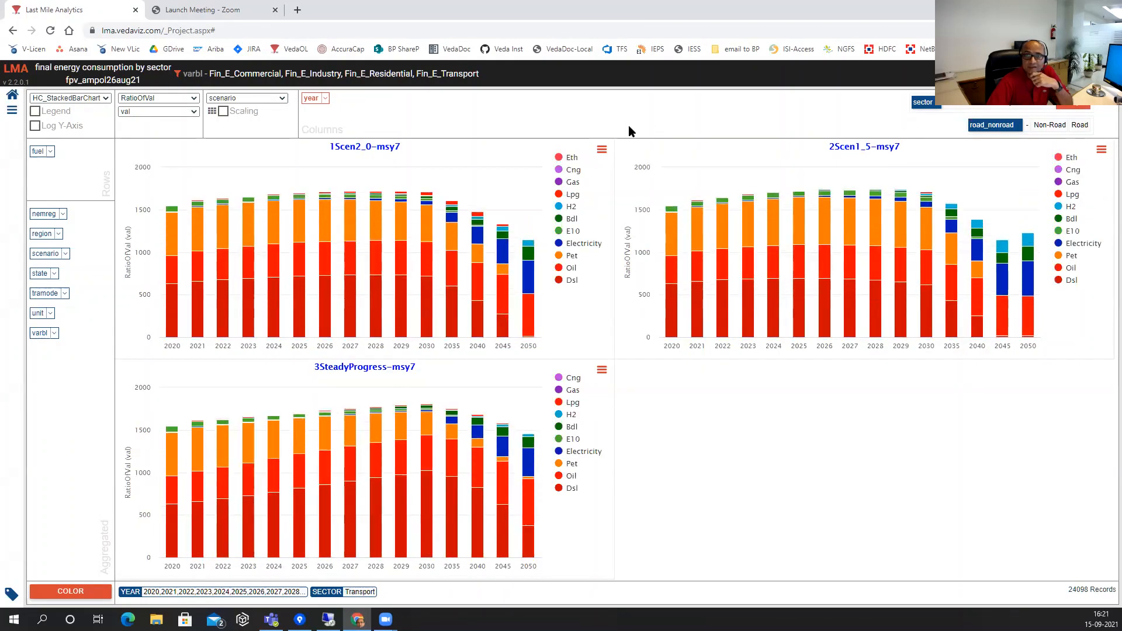
Stop splitting charts by scenario, lay chart columns out by sector, and clear the sector filter.
{"action": "left_click", "coordinate": [280, 99]}
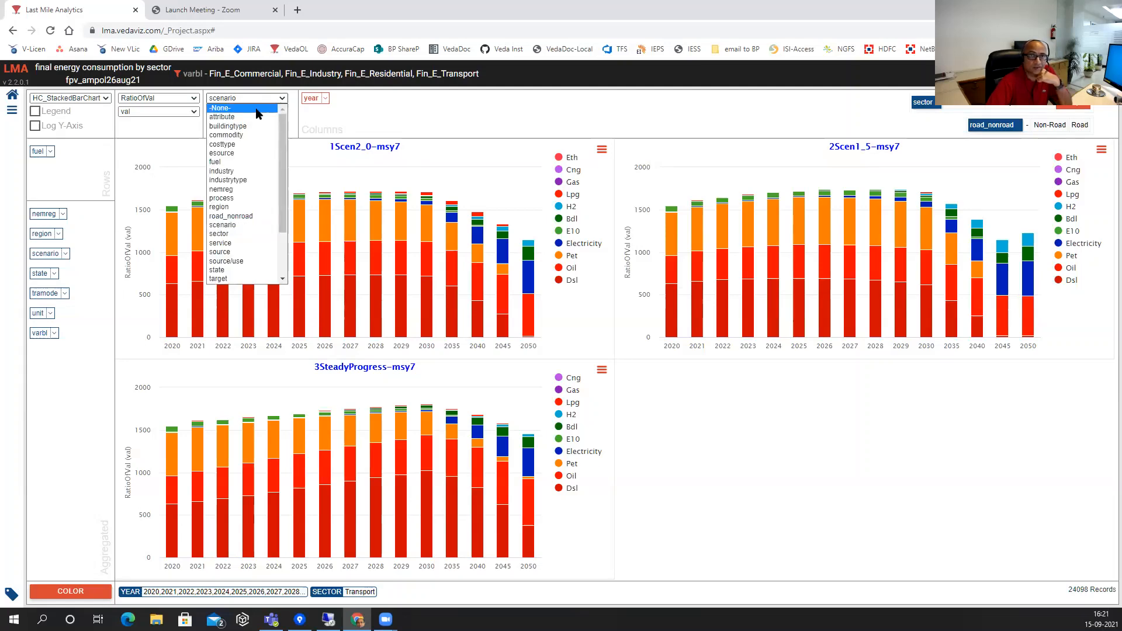
{"action": "left_click", "coordinate": [260, 108]}
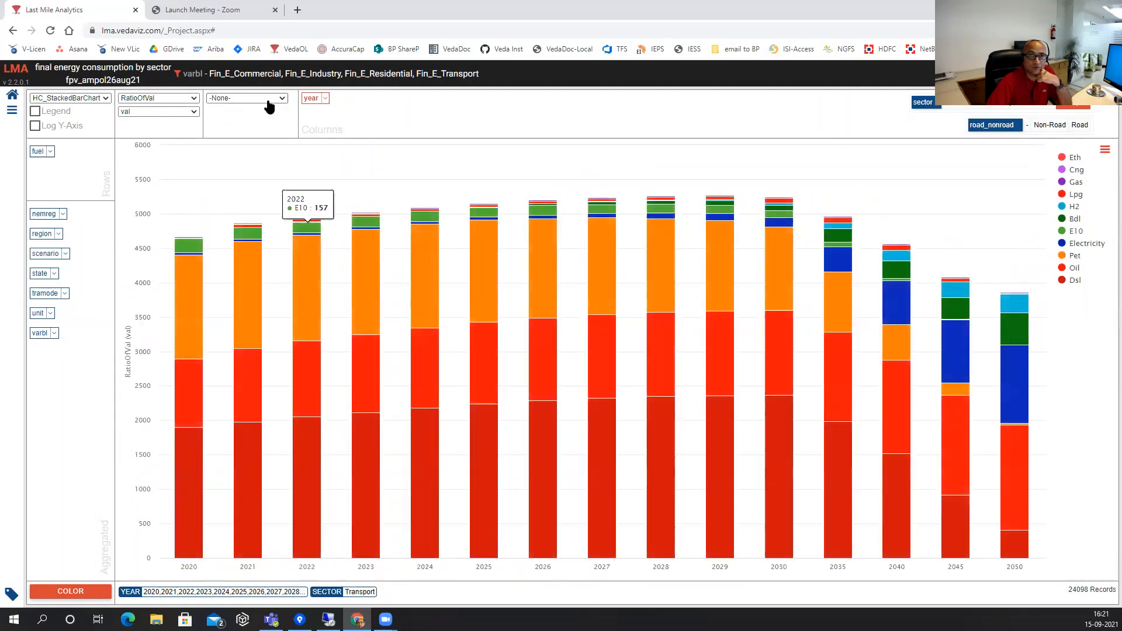
{"action": "left_click", "coordinate": [280, 100]}
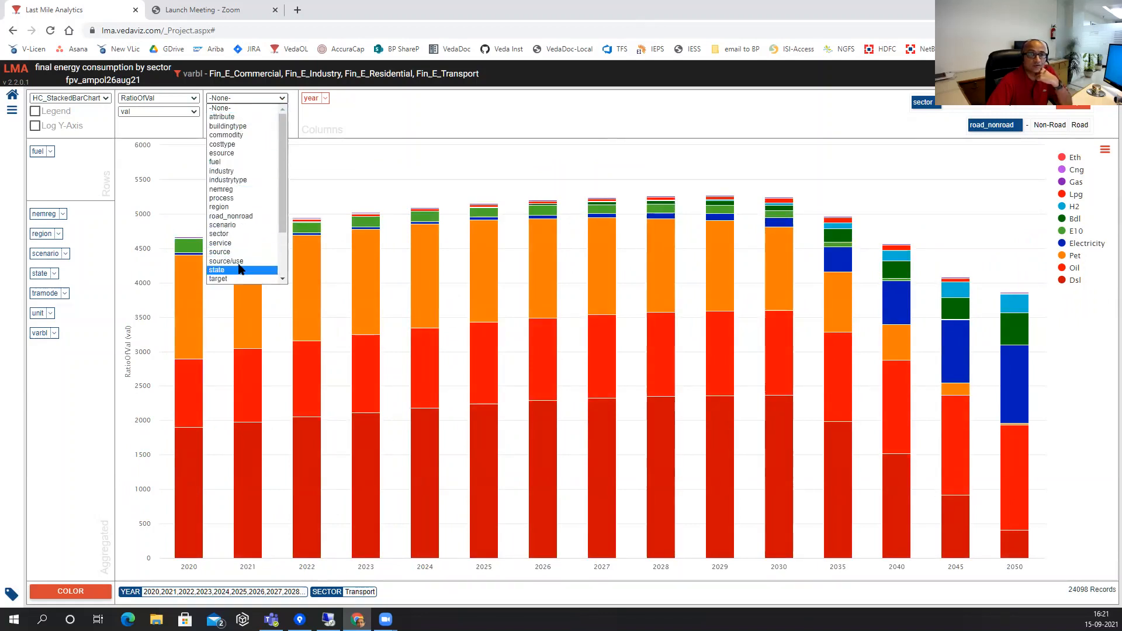
{"action": "left_click", "coordinate": [220, 233]}
{"action": "left_click", "coordinate": [1066, 108]}
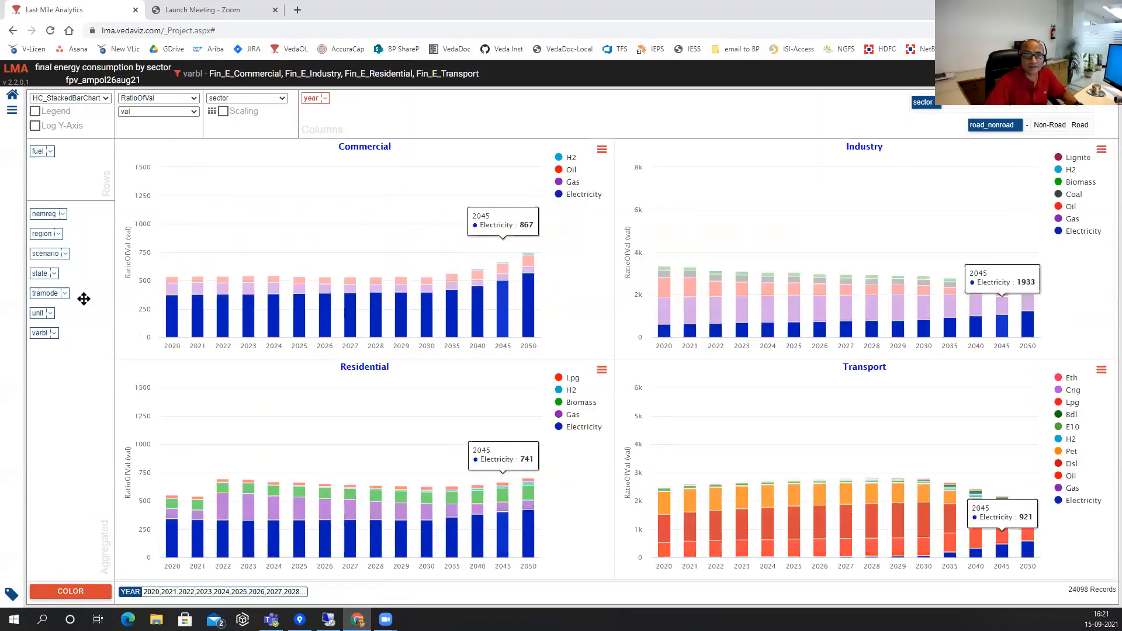
Break the bars down by scenario instead of fuel.
{"action": "left_click", "coordinate": [47, 253]}
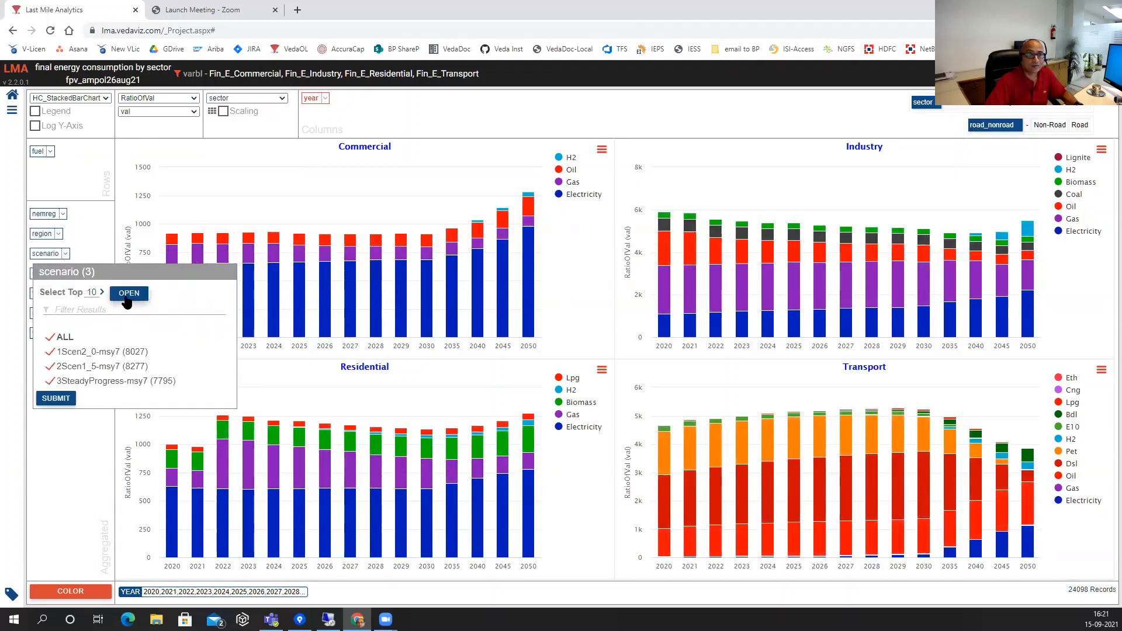
{"action": "left_click_drag", "start_coordinate": [39, 150], "coordinate": [50, 219]}
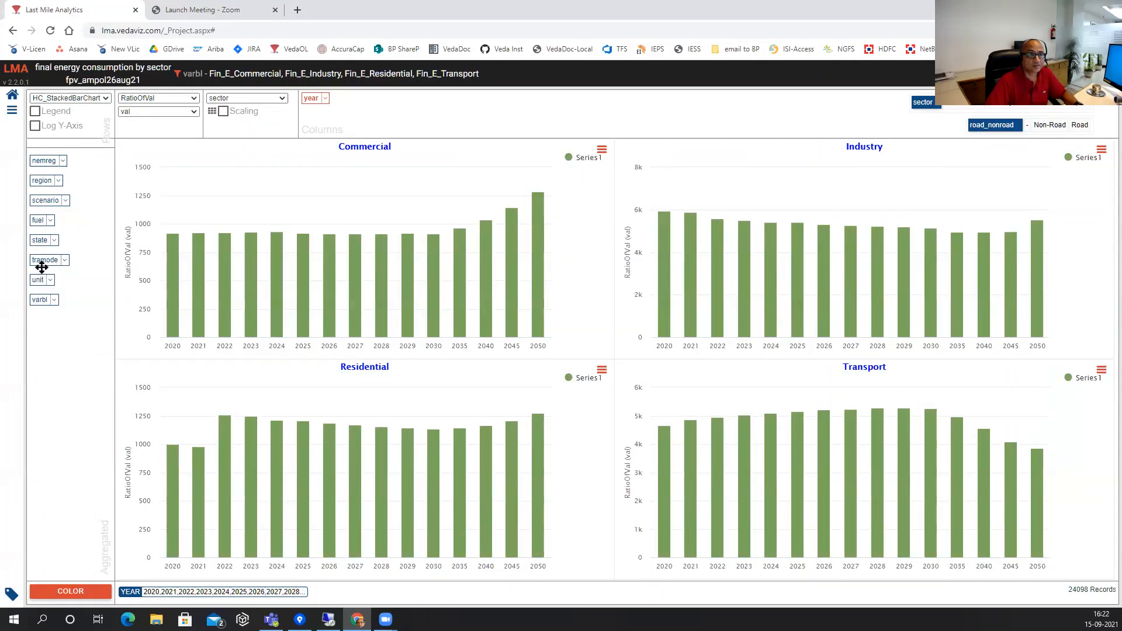
{"action": "left_click_drag", "start_coordinate": [40, 200], "coordinate": [60, 142]}
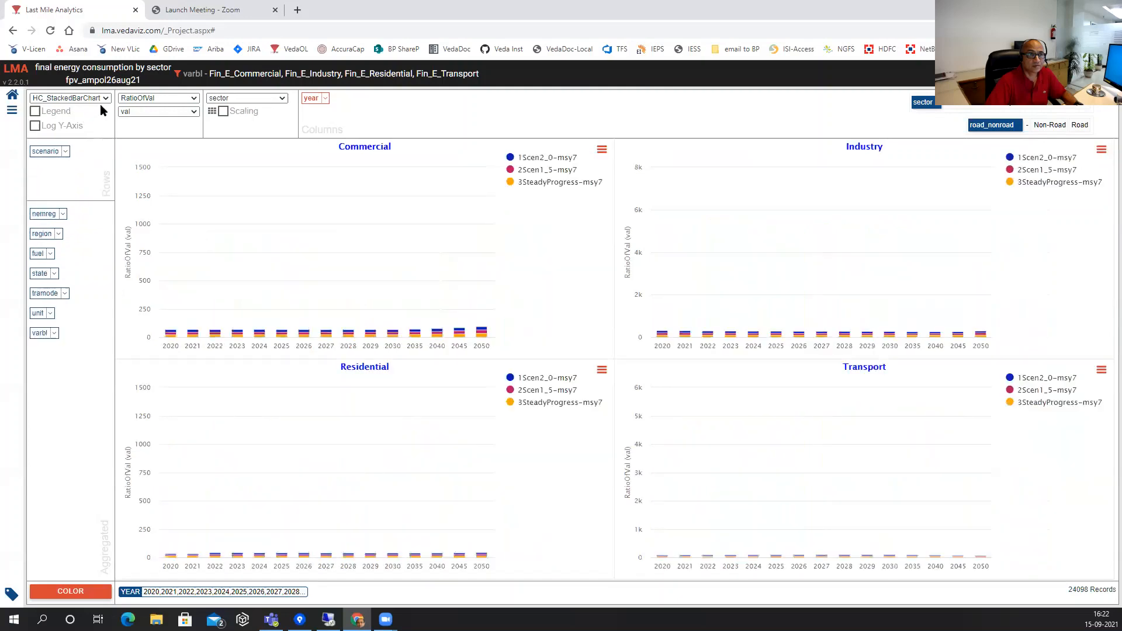
Switch the per-sector charts to HC_LineChart line charts and return to Saved Views.
{"action": "left_click", "coordinate": [70, 97]}
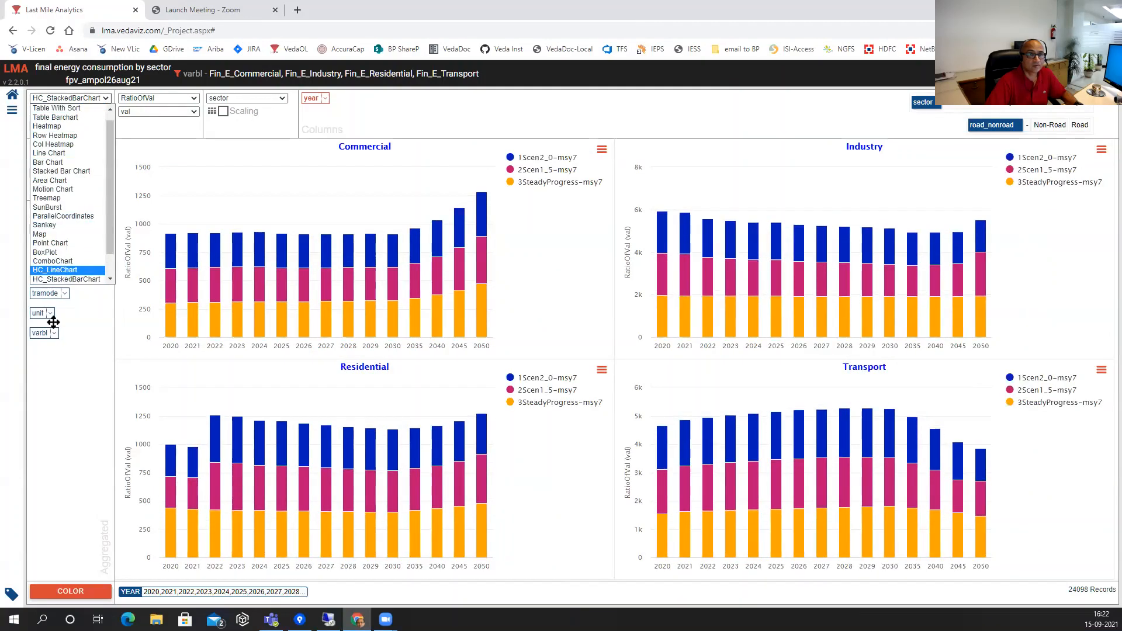
{"action": "left_click", "coordinate": [69, 271]}
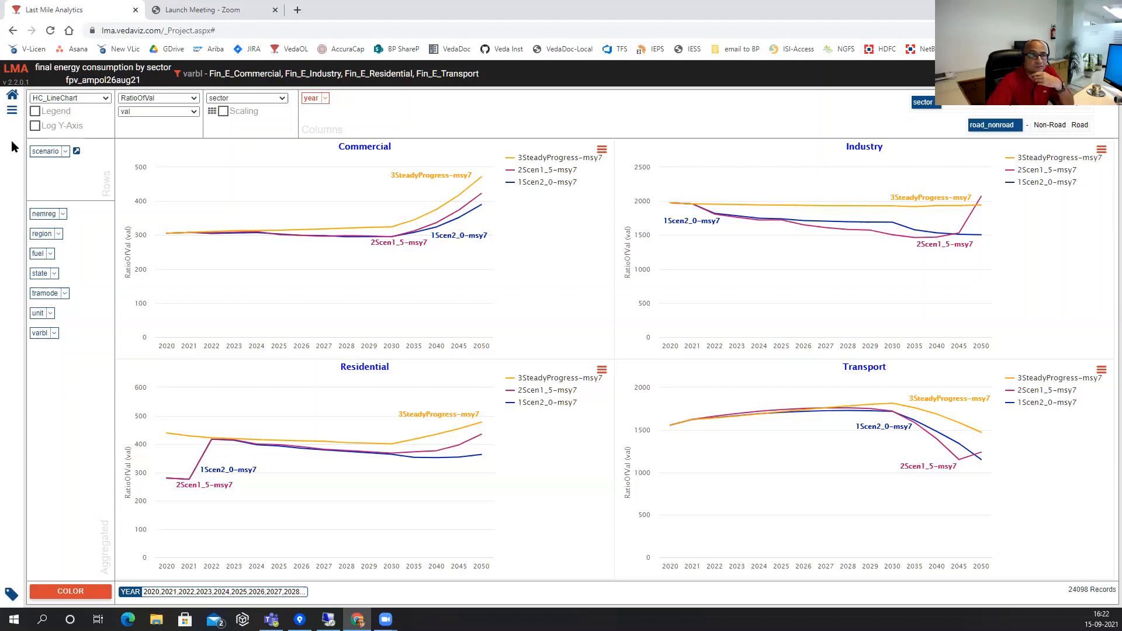
{"action": "left_click", "coordinate": [12, 98]}
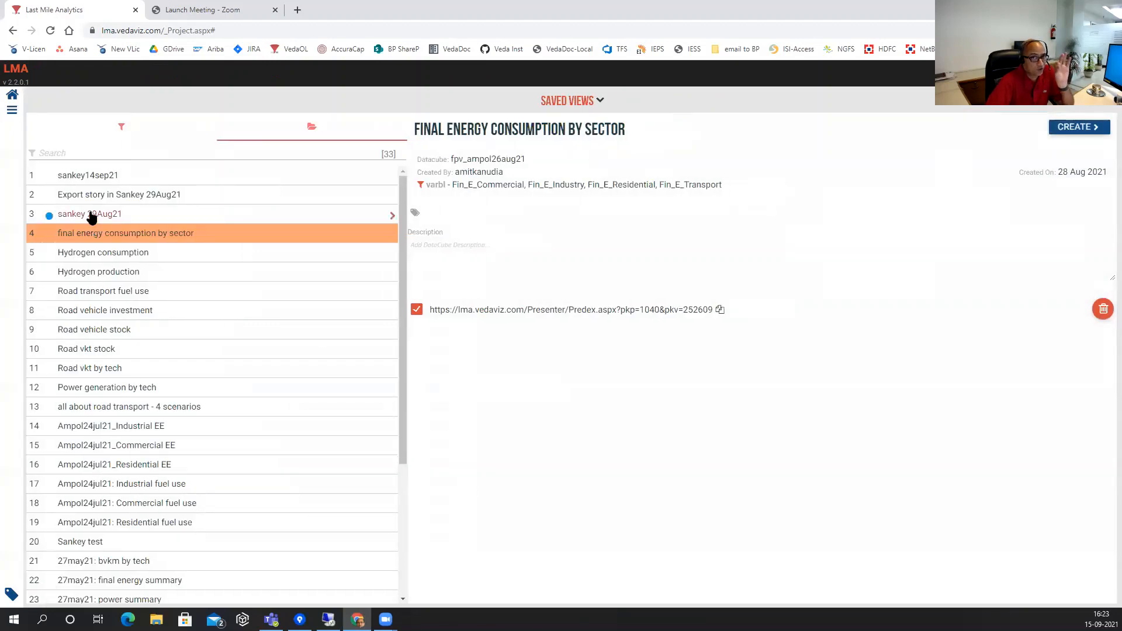
Select sankey14sep21 in Saved Views and open its 2040 Sankey diagrams.
{"action": "left_click", "coordinate": [88, 177]}
{"action": "left_click", "coordinate": [49, 178]}
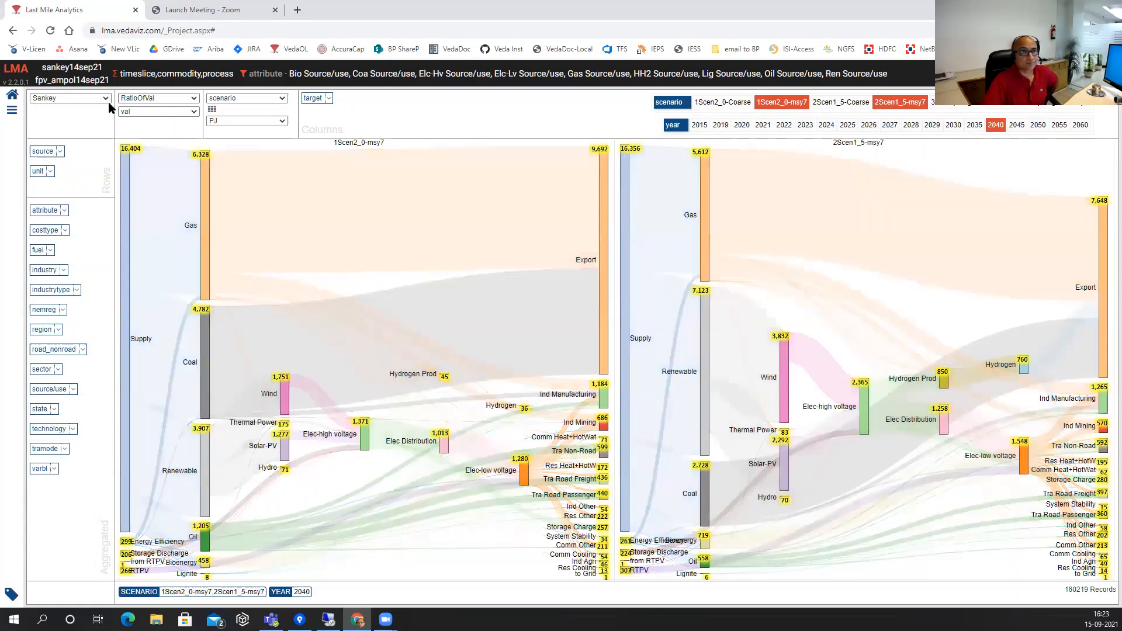
Keep Sankey as the chart type and show the 2035 energy flows.
{"action": "left_click", "coordinate": [105, 98]}
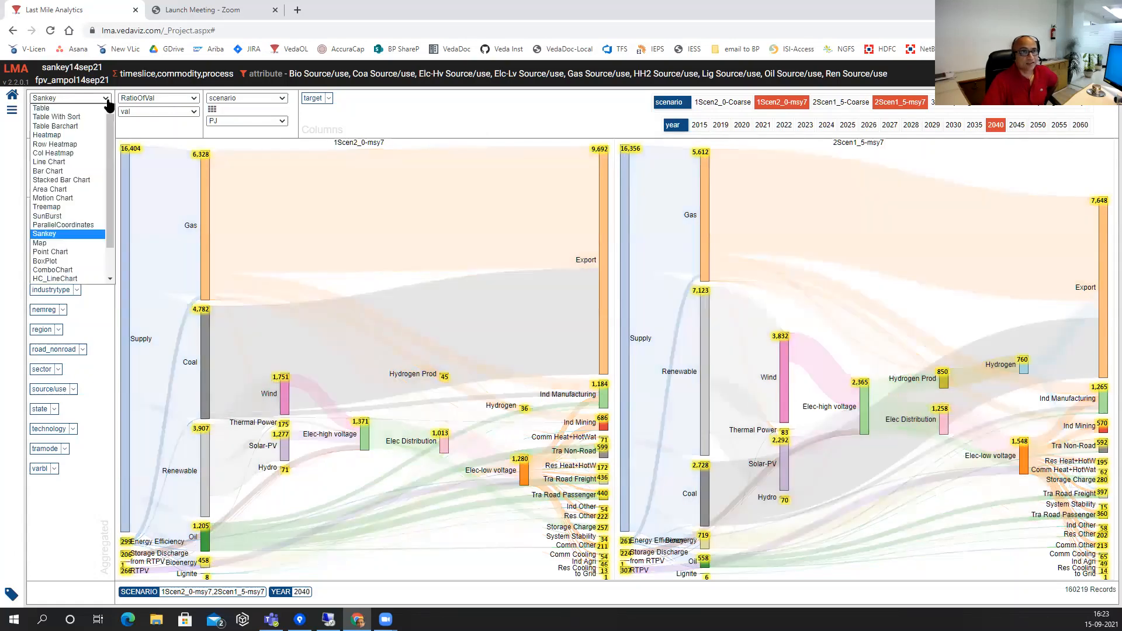
{"action": "left_click", "coordinate": [59, 235]}
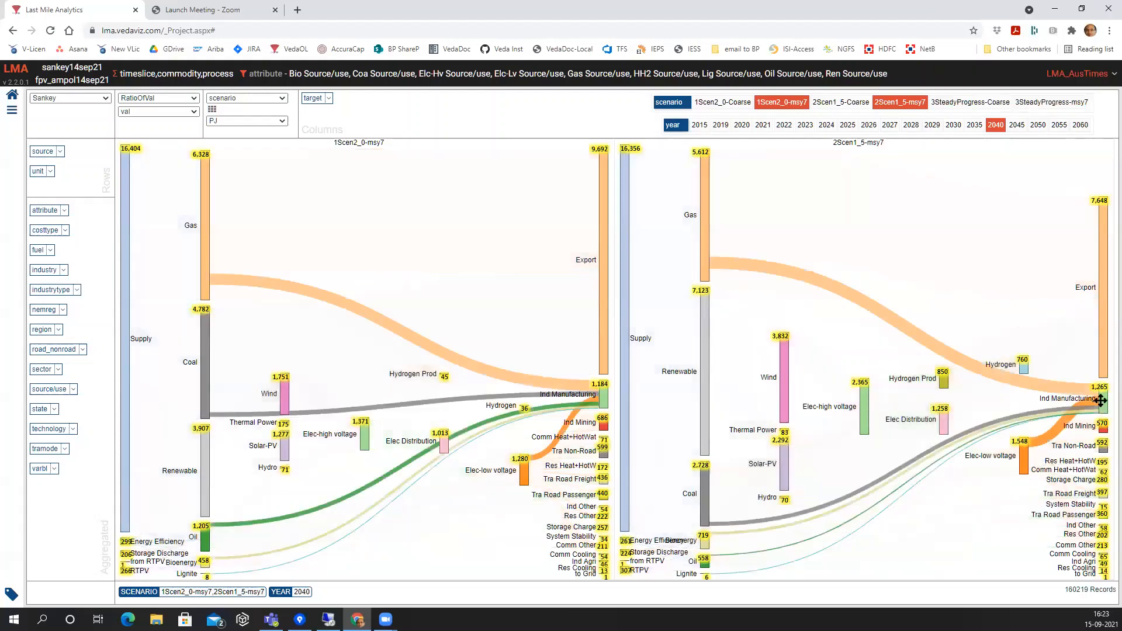
{"action": "mouse_move", "coordinate": [1101, 400]}
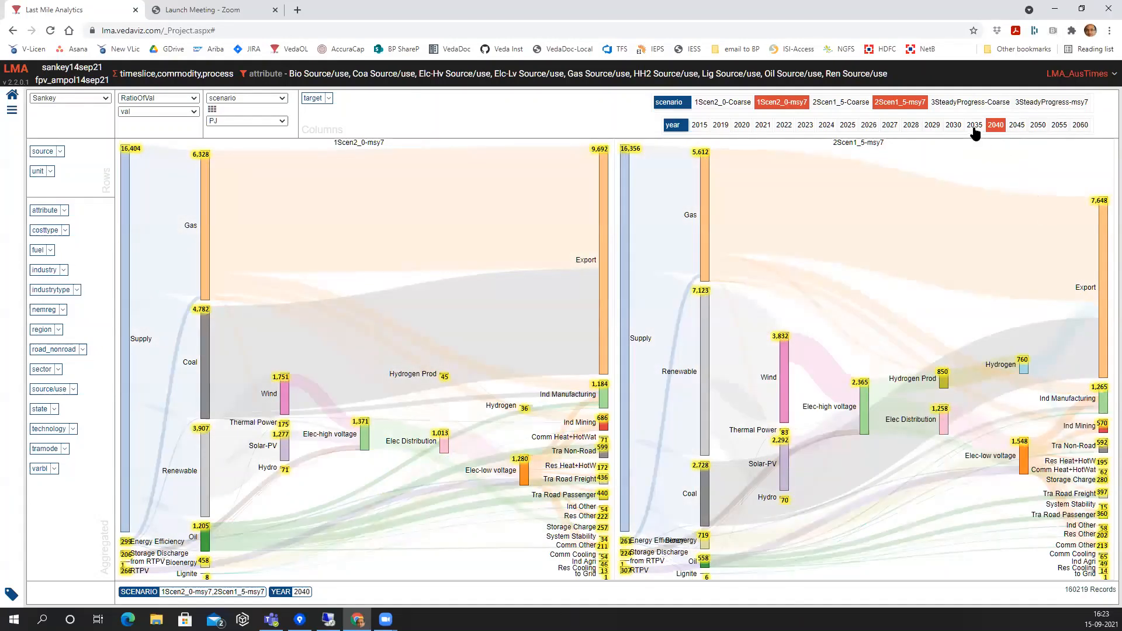
{"action": "left_click", "coordinate": [974, 125]}
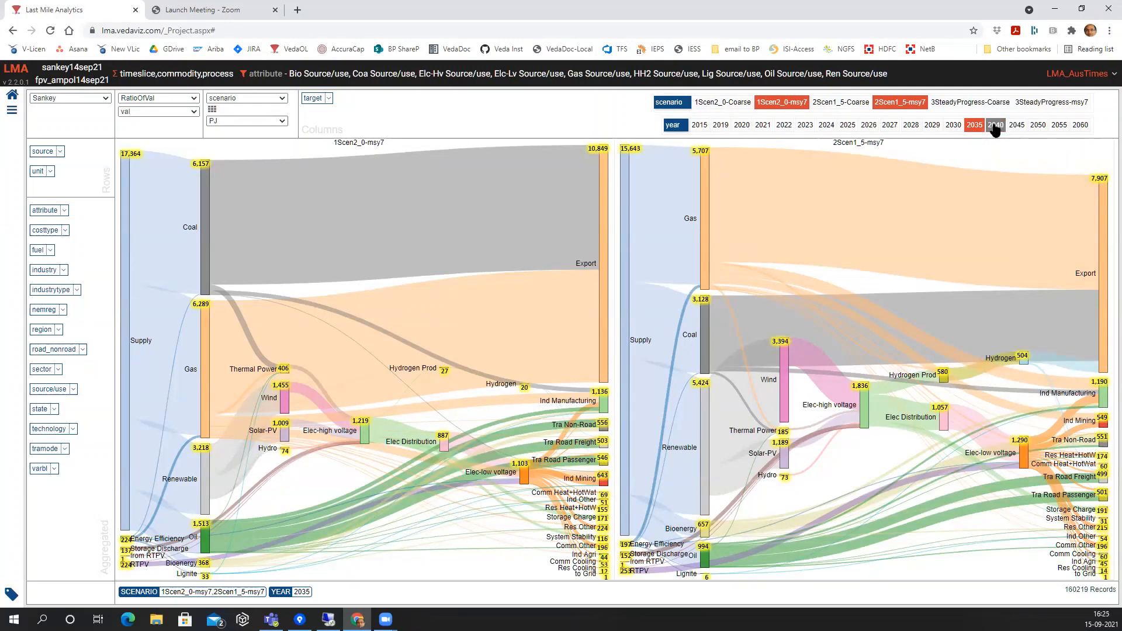
Move the Sankey flows through 2040 to 2045 and open the list of opened views.
{"action": "left_click", "coordinate": [995, 125]}
{"action": "left_click", "coordinate": [1017, 125]}
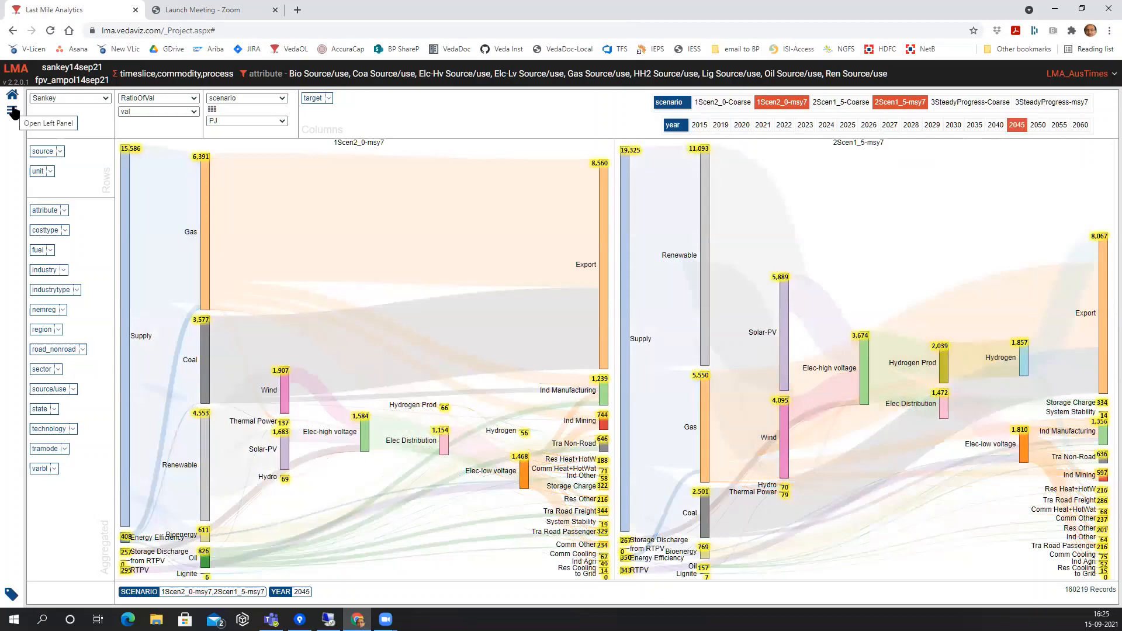
{"action": "left_click", "coordinate": [12, 112]}
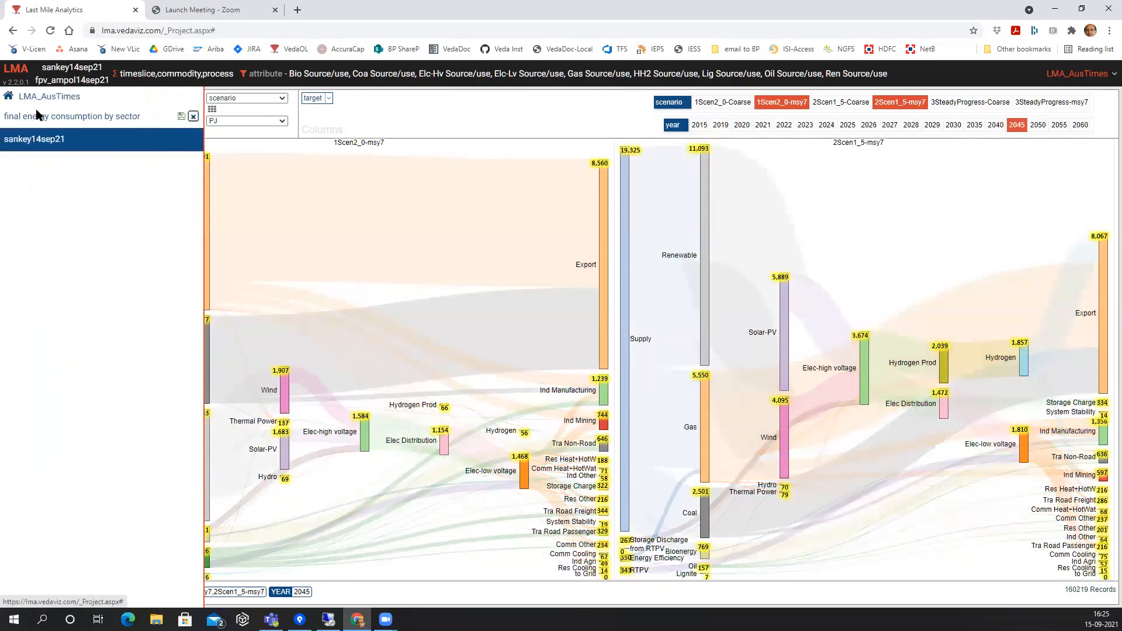
Go back through the previous view to Saved Views and open 'Export story in Sankey 29Aug21'.
{"action": "left_click", "coordinate": [38, 114]}
{"action": "left_click", "coordinate": [43, 98]}
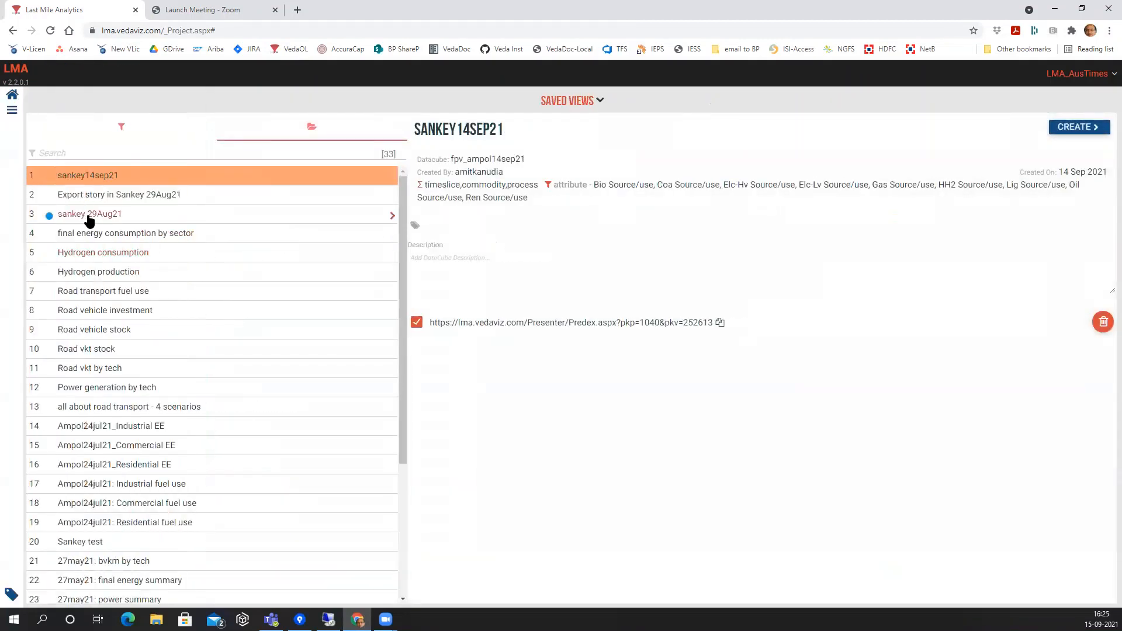
{"action": "left_click", "coordinate": [52, 201]}
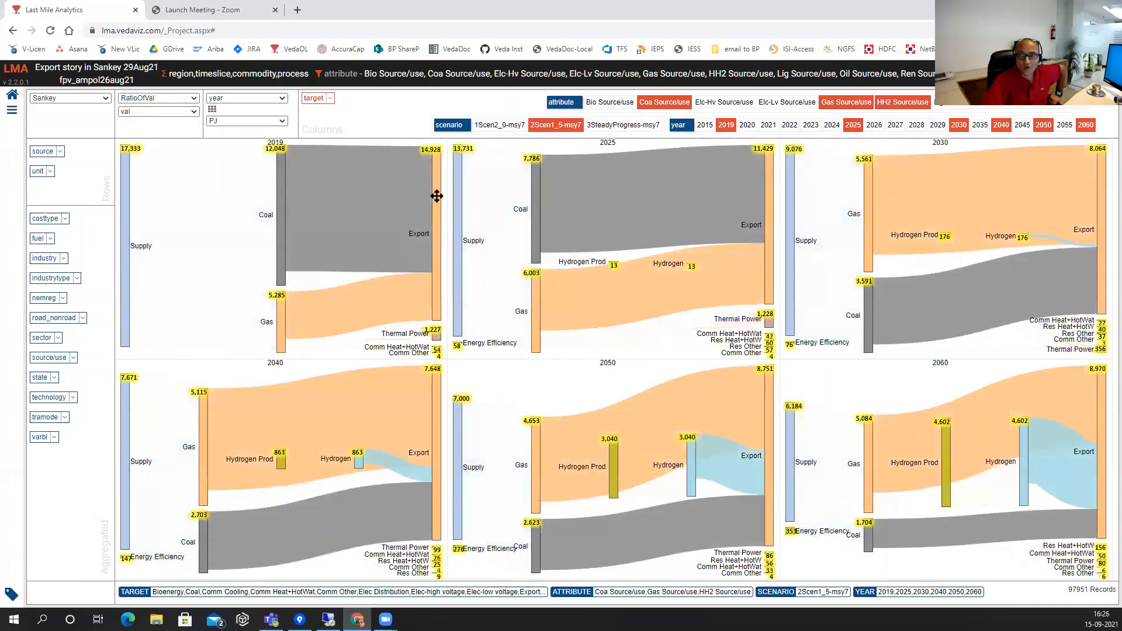
Examine the coal, gas and hydrogen source/use Sankey flows for 2Scen1_5-msy7 across 2019–2060.
{"action": "mouse_move", "coordinate": [437, 196]}
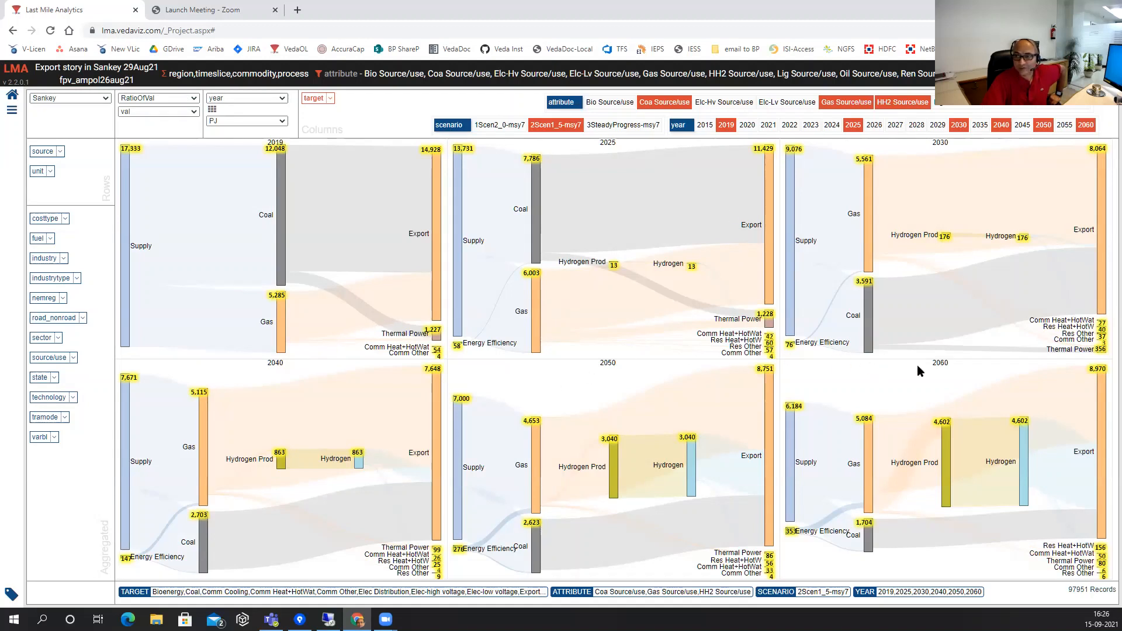
{"action": "mouse_move", "coordinate": [1025, 452]}
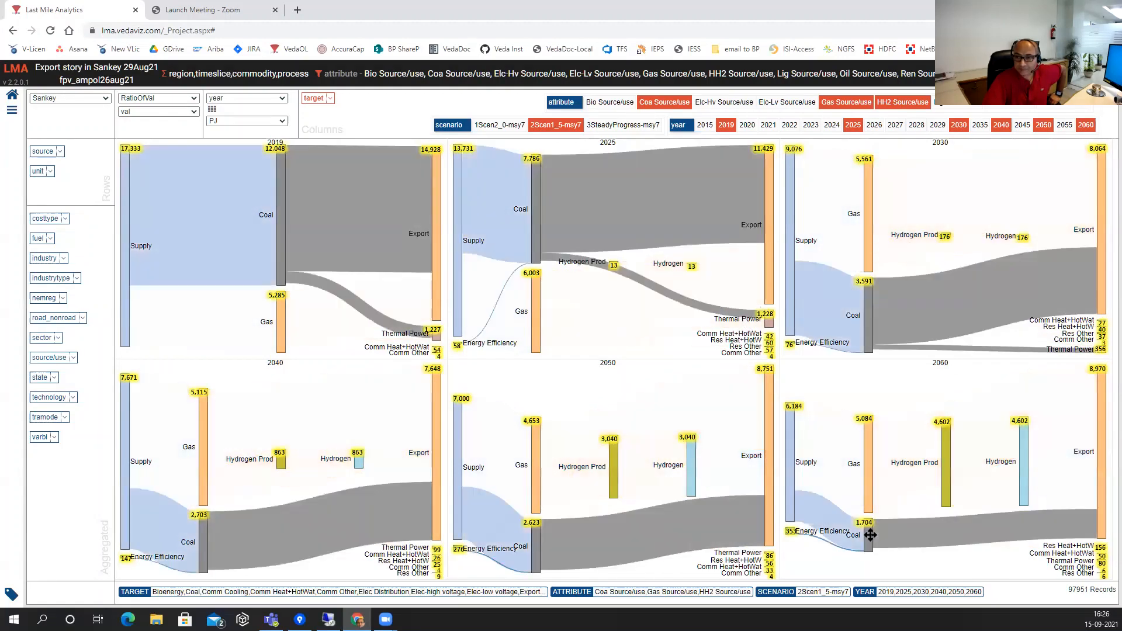
{"action": "mouse_move", "coordinate": [870, 534]}
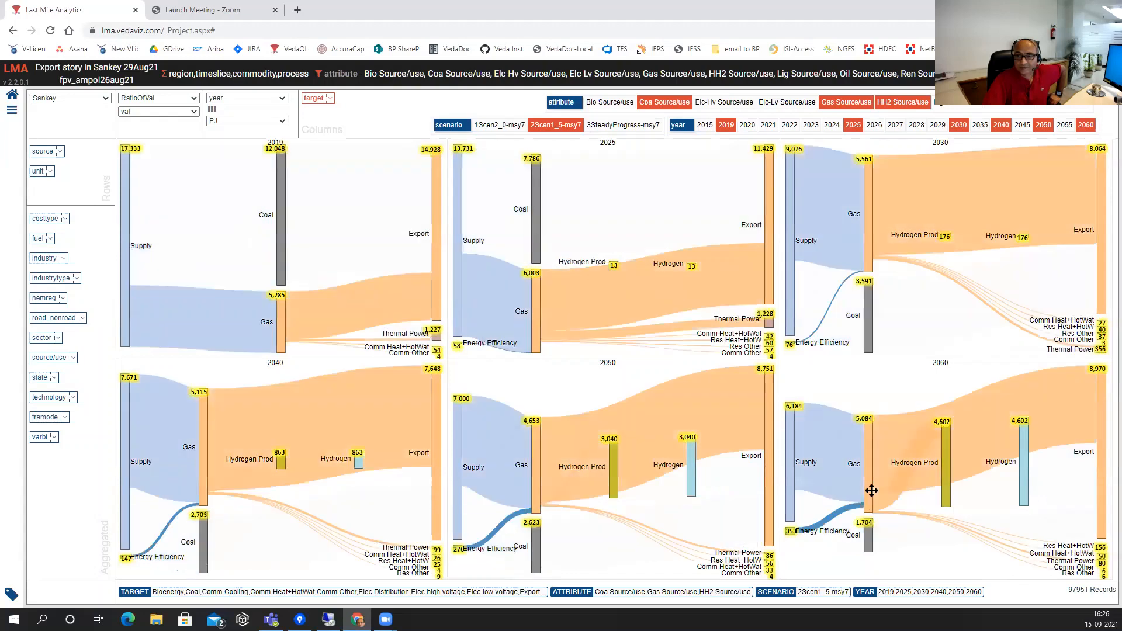
{"action": "mouse_move", "coordinate": [871, 491]}
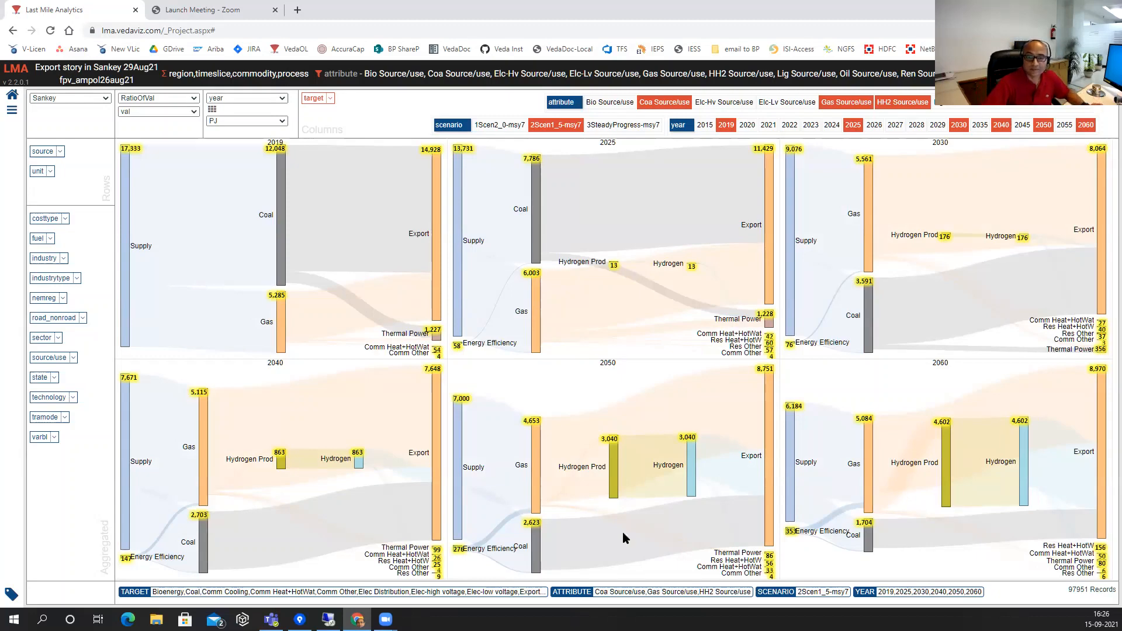
{"action": "mouse_move", "coordinate": [623, 537]}
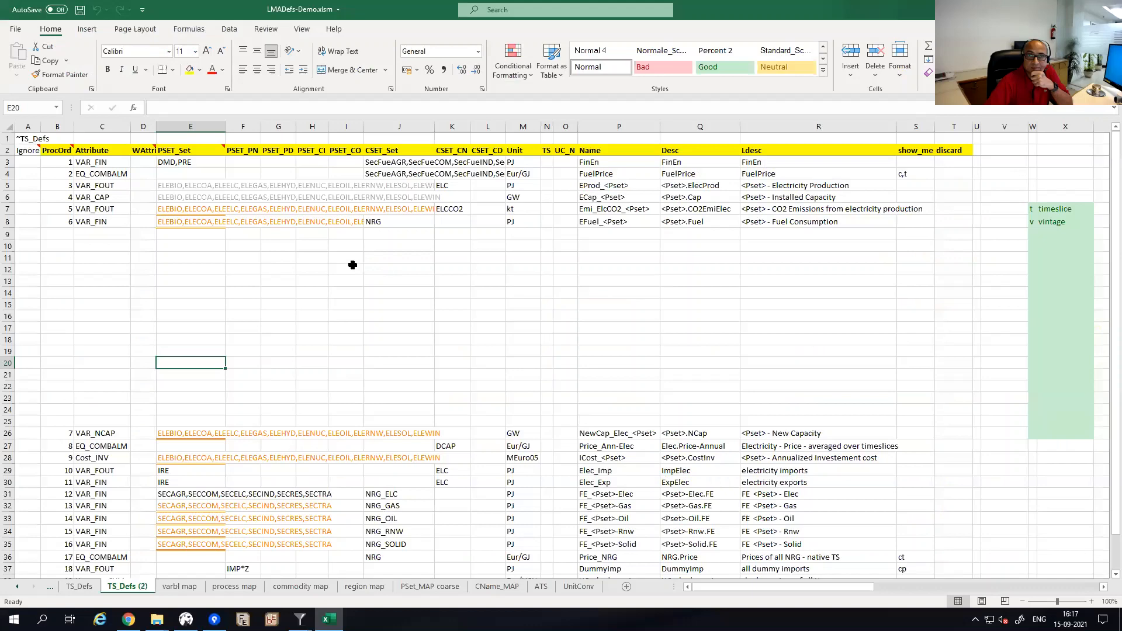
Review the TS_Defs (2) variable definitions, then open the Veda 2.0 documentation from the VedaDoc bookmark.
{"action": "left_click", "coordinate": [350, 266]}
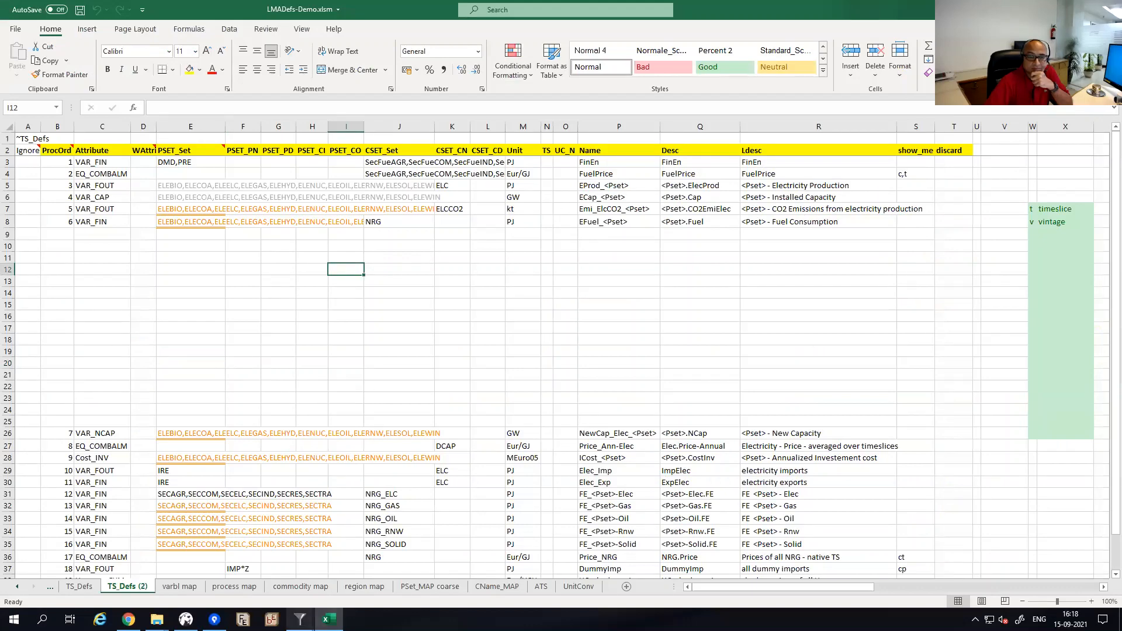
{"action": "mouse_move", "coordinate": [300, 619]}
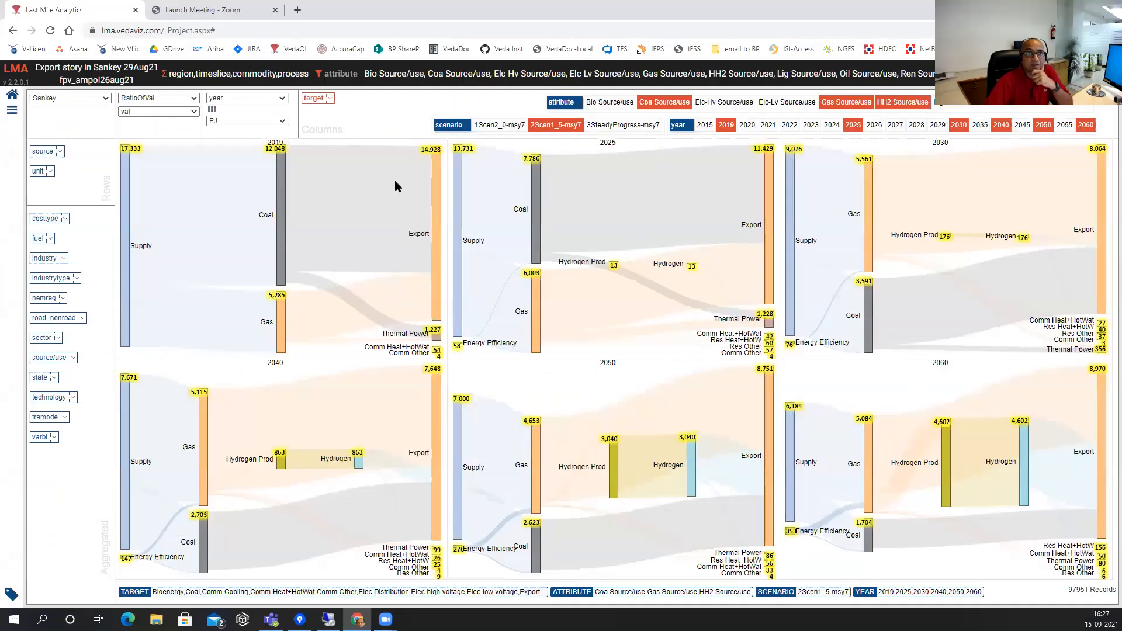
{"action": "left_click", "coordinate": [210, 10]}
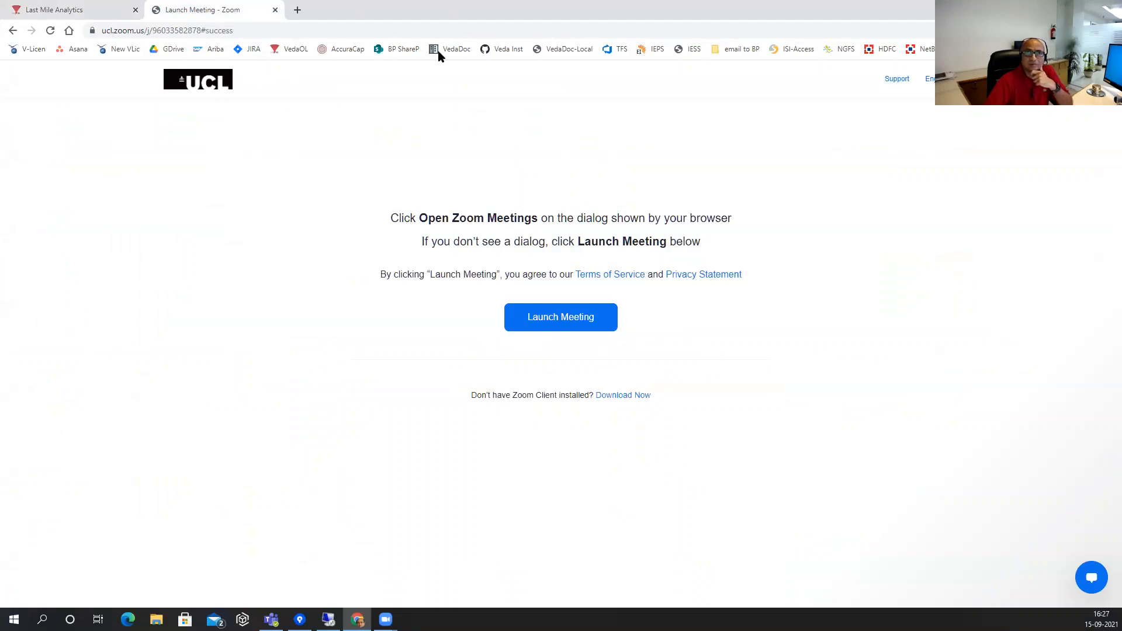
{"action": "left_click", "coordinate": [454, 49]}
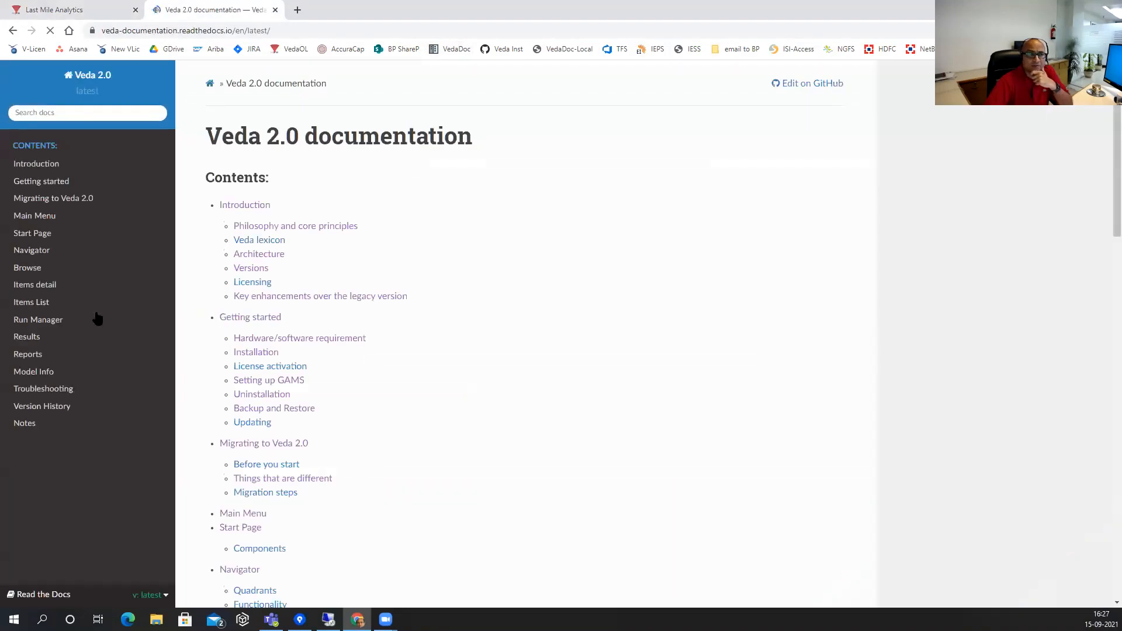
Open the Reports page and view the process-name aggregation table at full size.
{"action": "left_click", "coordinate": [37, 357]}
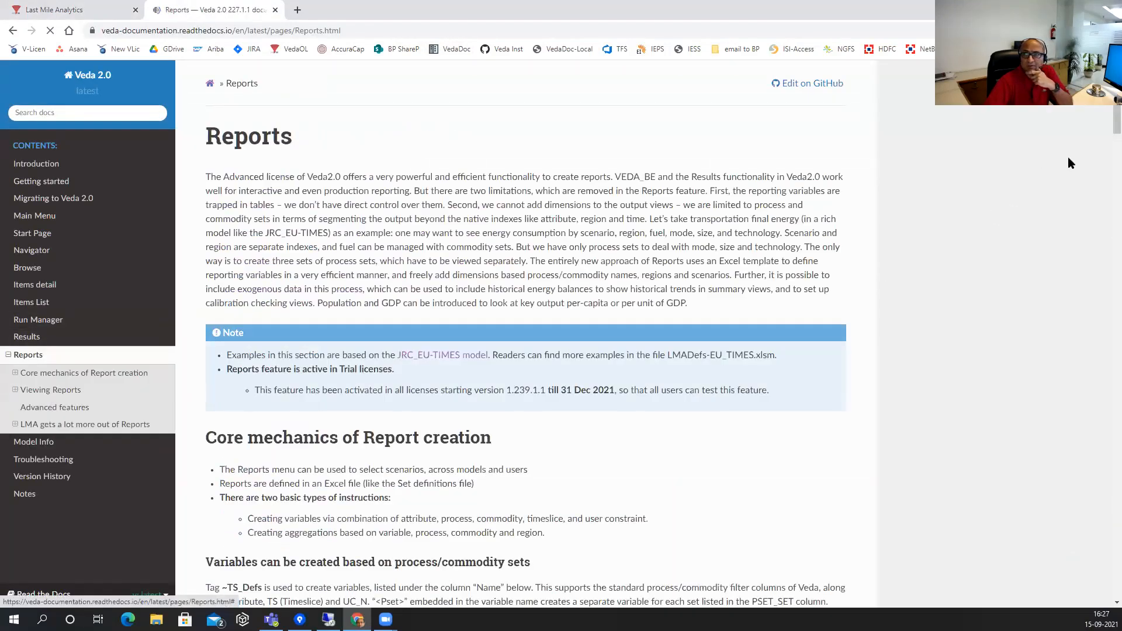
{"action": "left_click_drag", "start_coordinate": [1108, 114], "coordinate": [1104, 309]}
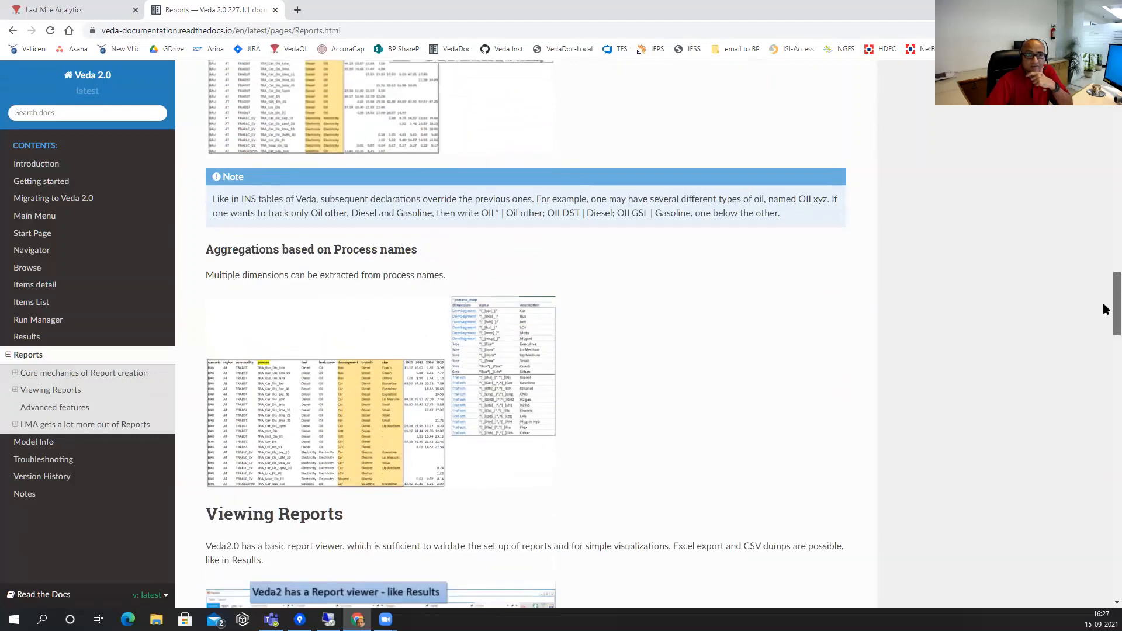
{"action": "scroll", "coordinate": [1103, 309], "scroll_direction": "up", "scroll_amount": 1}
{"action": "scroll", "coordinate": [1103, 311], "scroll_direction": "down", "scroll_amount": 2}
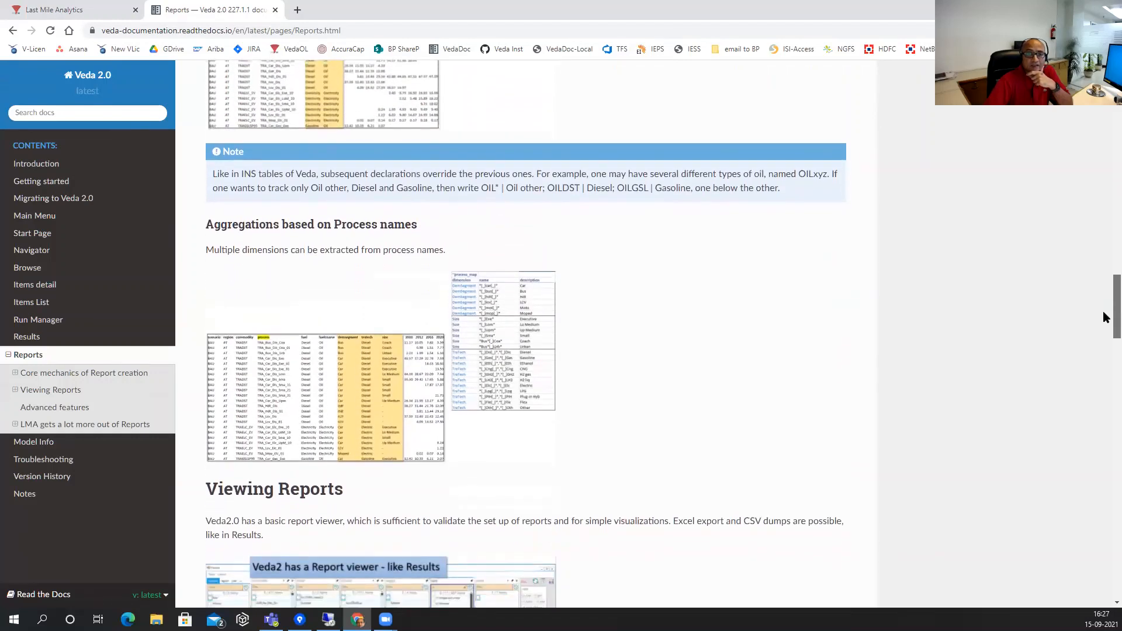
{"action": "left_click", "coordinate": [366, 363]}
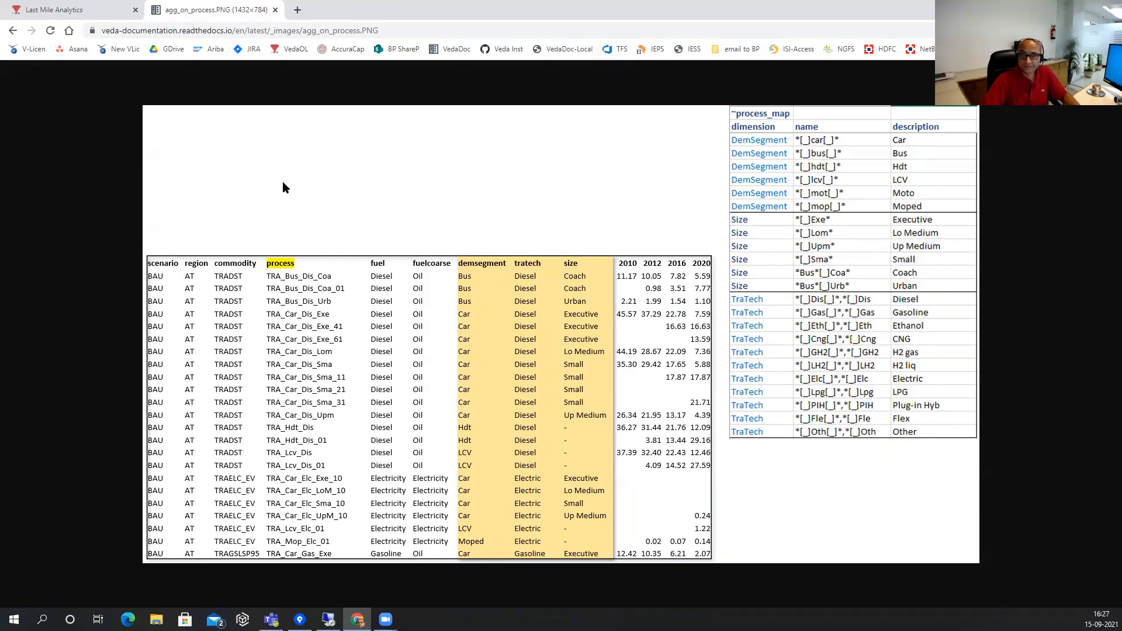
{"action": "left_click", "coordinate": [13, 30]}
Scroll down to the power generation example chart and view it at full size.
{"action": "scroll", "coordinate": [561, 334], "scroll_direction": "down", "scroll_amount": 10}
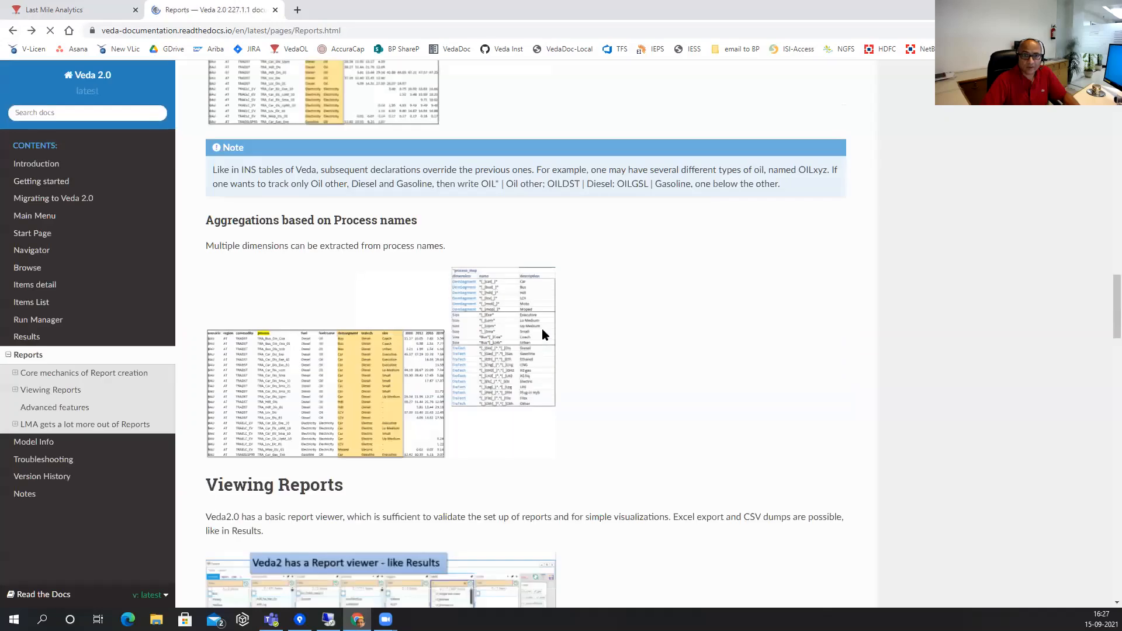
{"action": "scroll", "coordinate": [536, 328], "scroll_direction": "down", "scroll_amount": 7}
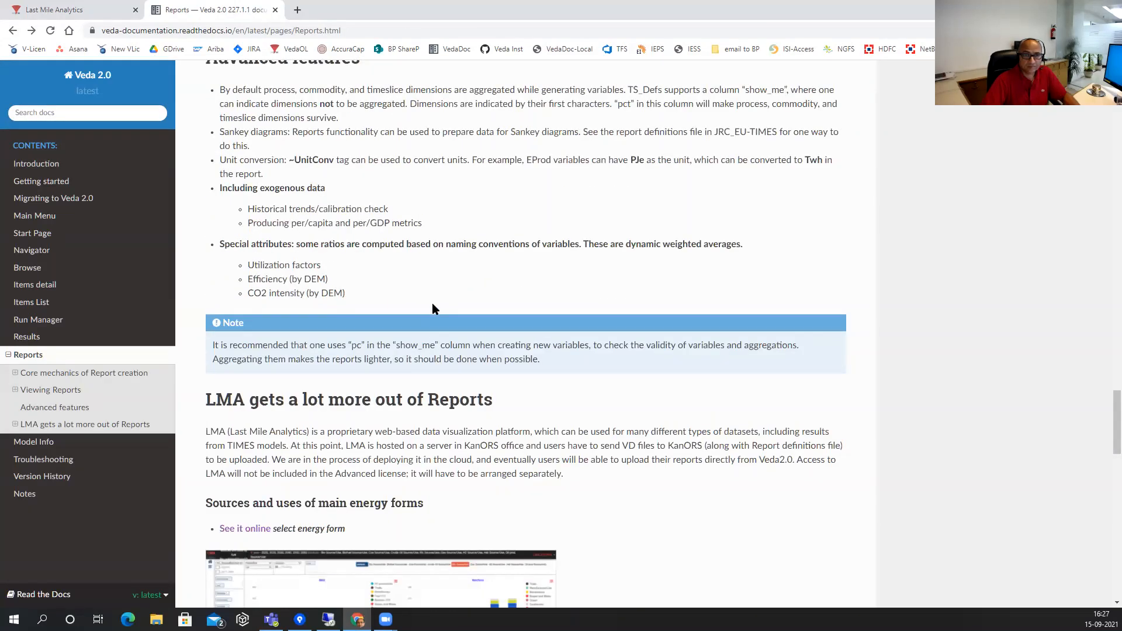
{"action": "scroll", "coordinate": [433, 305], "scroll_direction": "down", "scroll_amount": 3}
{"action": "scroll", "coordinate": [433, 306], "scroll_direction": "down", "scroll_amount": 5}
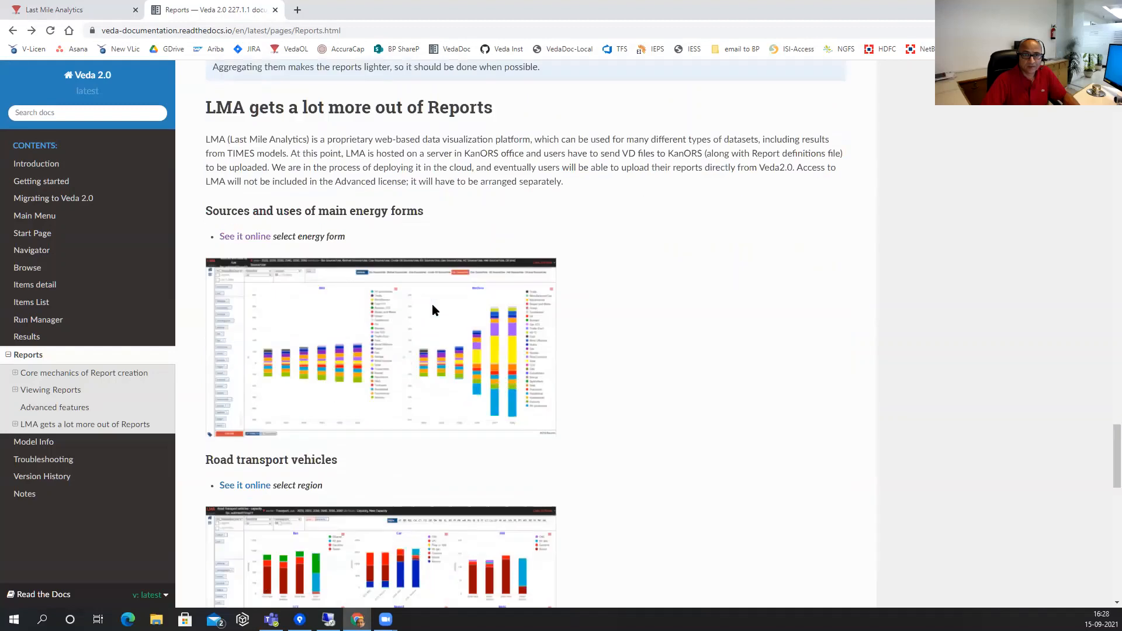
{"action": "scroll", "coordinate": [419, 405], "scroll_direction": "down", "scroll_amount": 5}
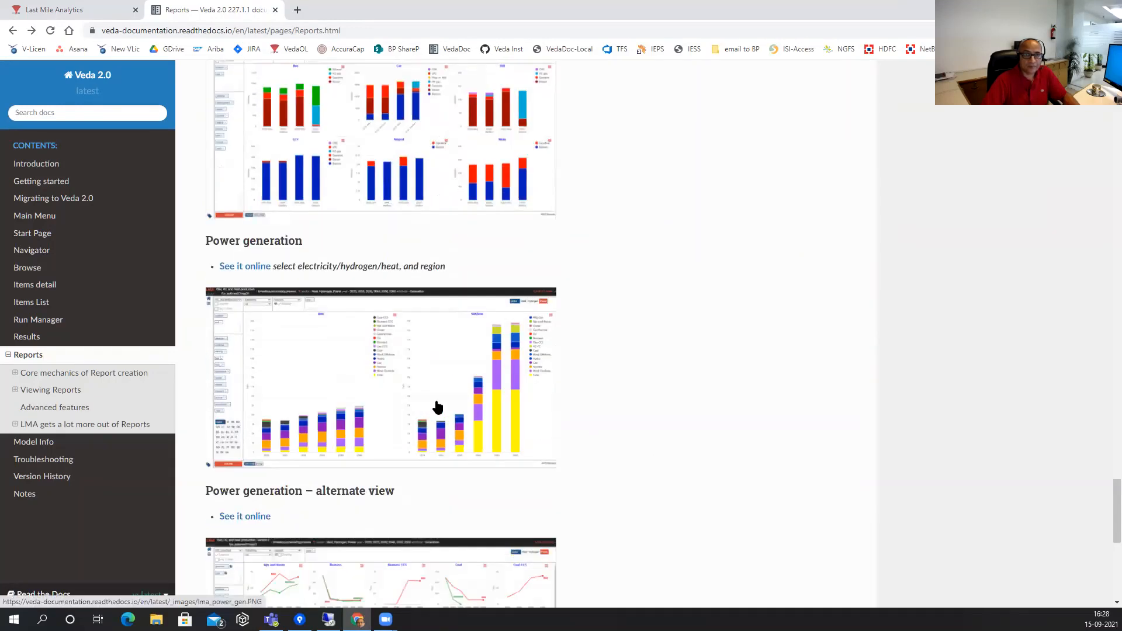
{"action": "left_click", "coordinate": [437, 407]}
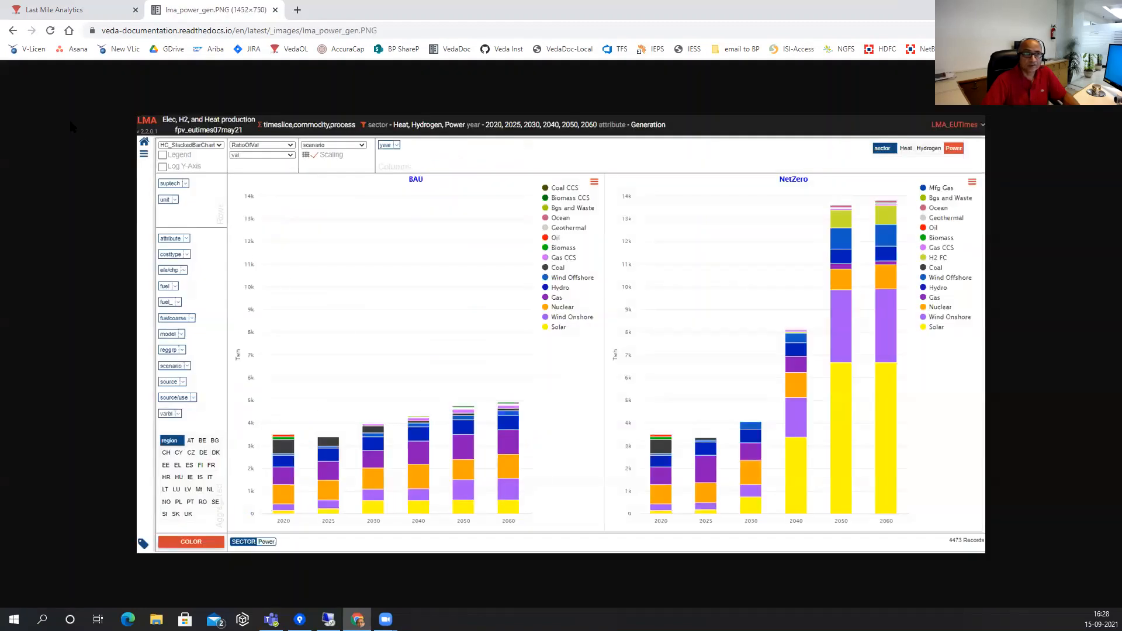
{"action": "left_click", "coordinate": [12, 34]}
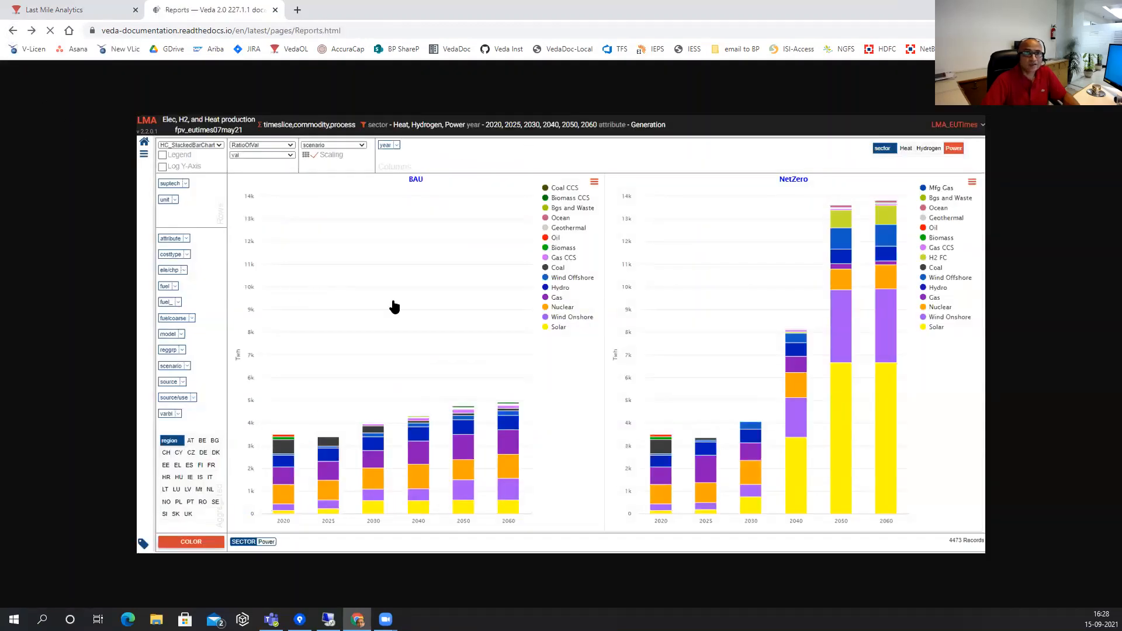
Open 'See it online' for the Power generation – alternate view chart.
{"action": "scroll", "coordinate": [707, 427], "scroll_direction": "up", "scroll_amount": 7}
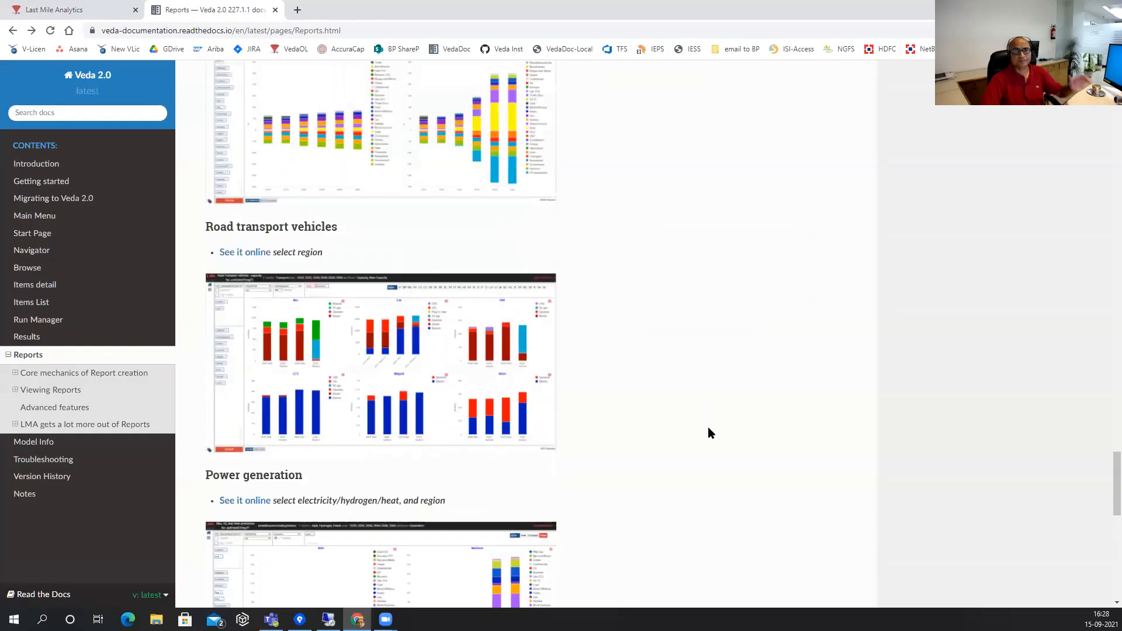
{"action": "scroll", "coordinate": [707, 424], "scroll_direction": "down", "scroll_amount": 3}
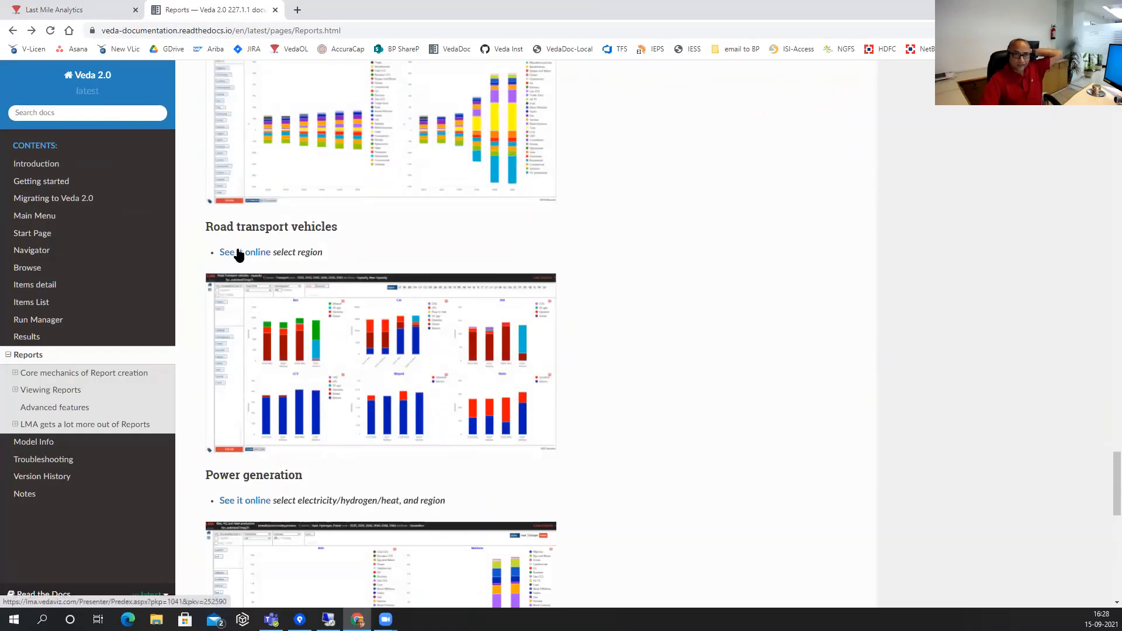
{"action": "scroll", "coordinate": [462, 327], "scroll_direction": "down", "scroll_amount": 3}
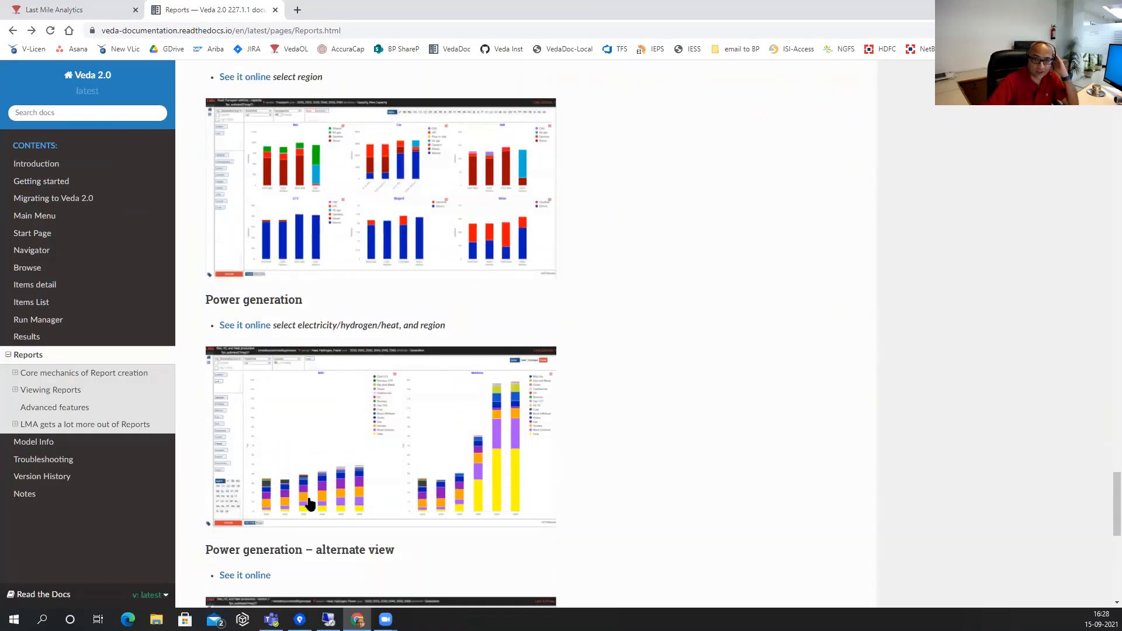
{"action": "scroll", "coordinate": [307, 502], "scroll_direction": "down", "scroll_amount": 2}
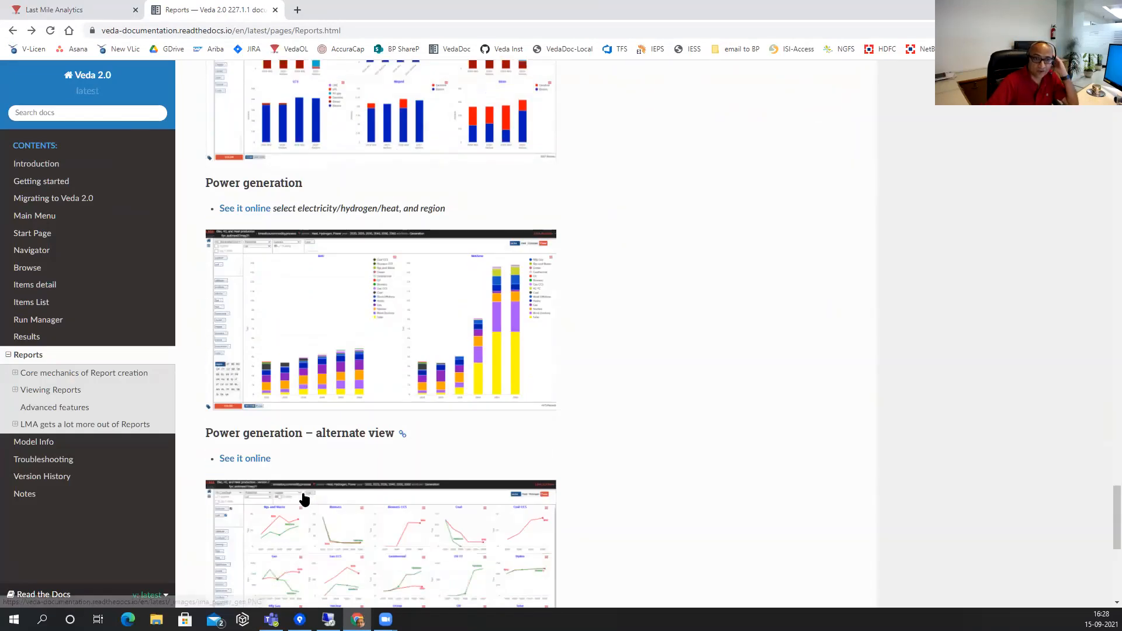
{"action": "left_click", "coordinate": [238, 460]}
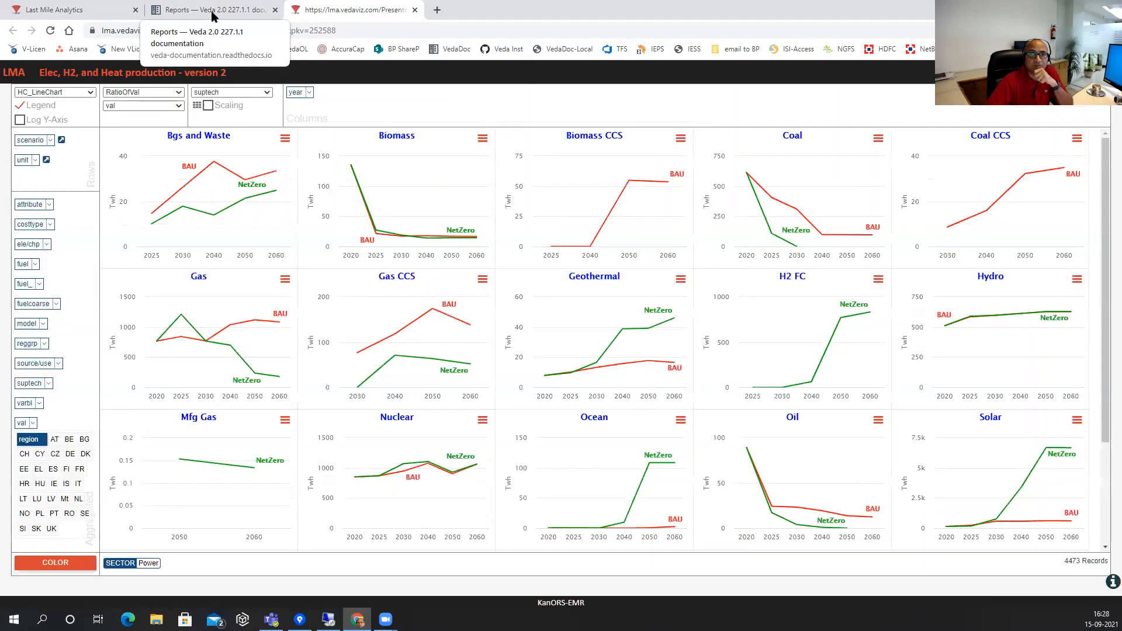
Once the Elec, H2, and Heat production charts load, return to the Reports documentation.
{"action": "left_click", "coordinate": [212, 16]}
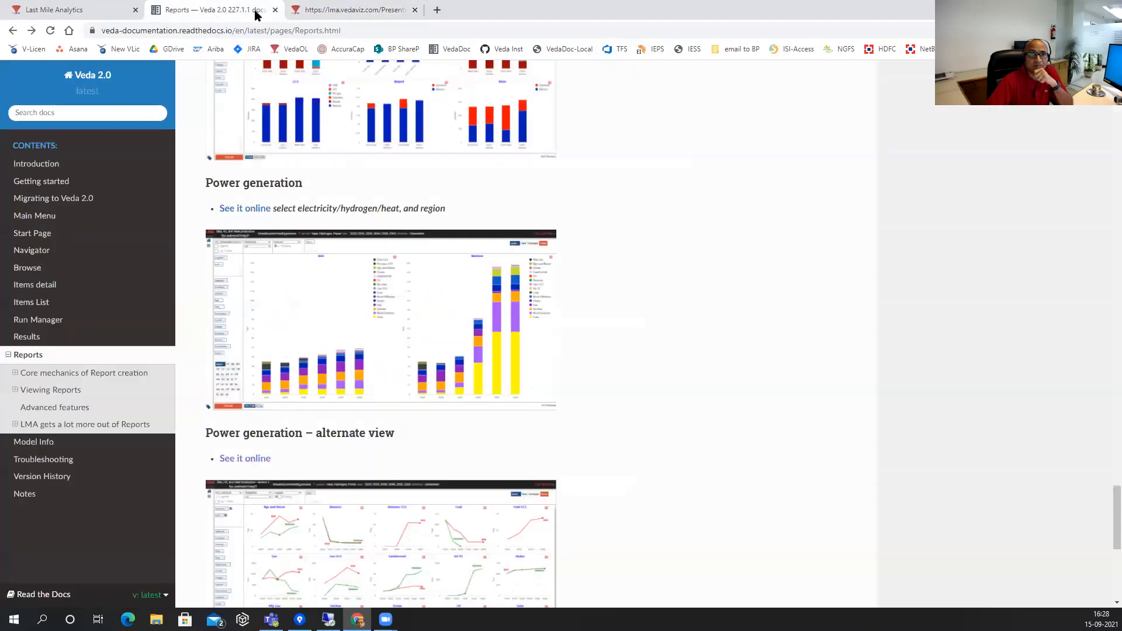
Go to the lma.vedaviz.com line charts to compare BAU and NetZero trends.
{"action": "left_click", "coordinate": [326, 16]}
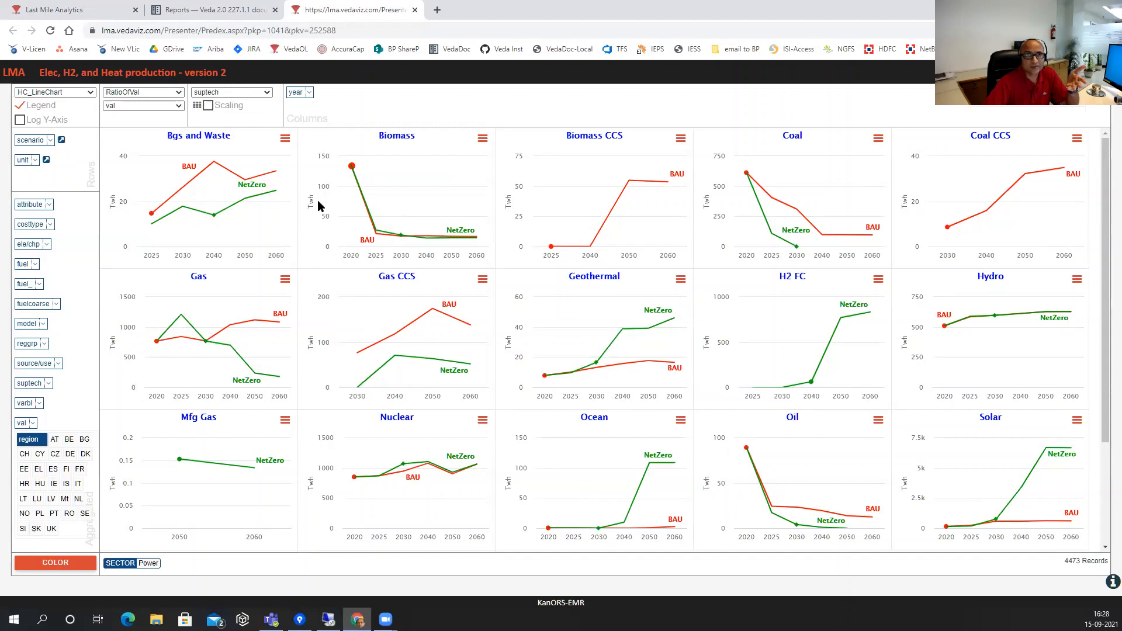
Return from the line charts to the Reports documentation's Power generation section.
{"action": "left_click", "coordinate": [220, 15]}
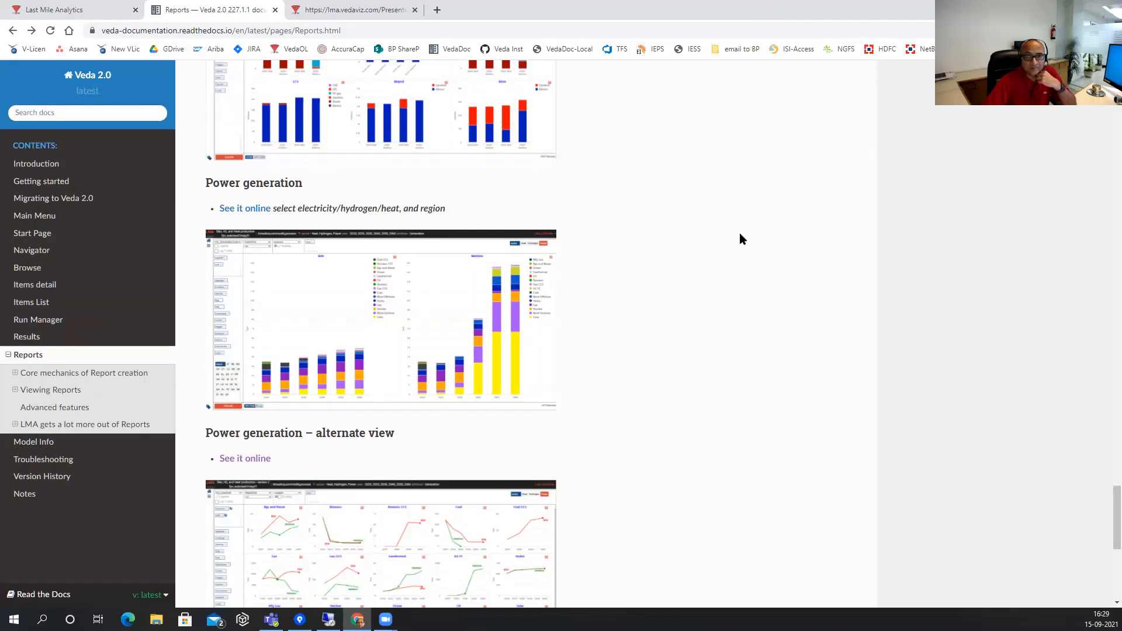
Scroll to the top of Reports and follow the 'JRC_EU_TIMES model' link in the Note box.
{"action": "scroll", "coordinate": [744, 487], "scroll_direction": "up", "scroll_amount": 7}
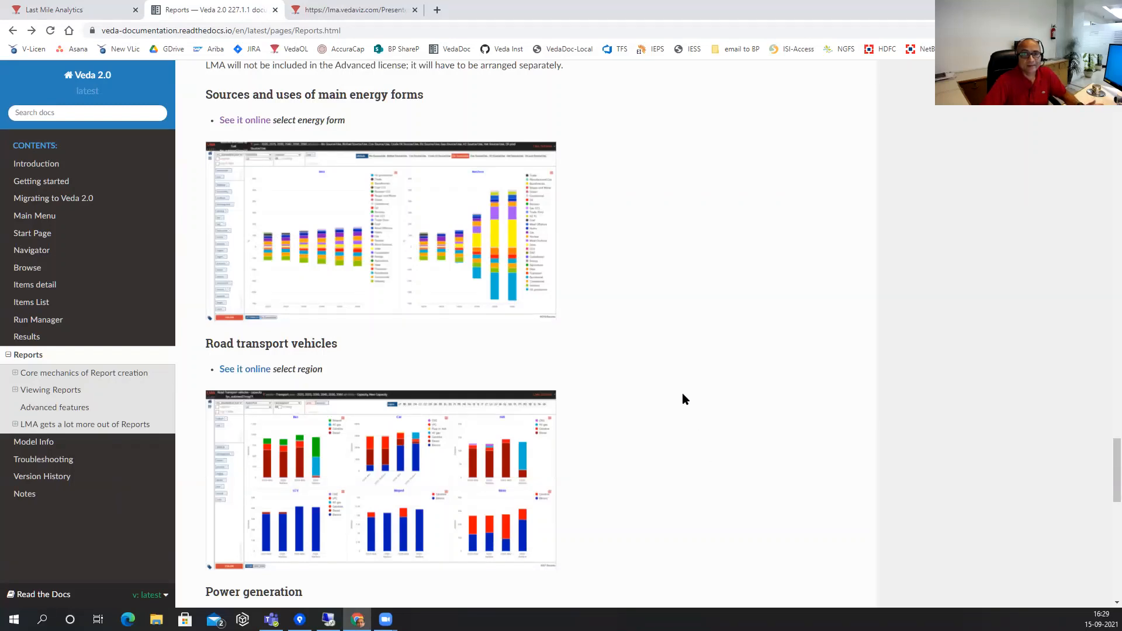
{"action": "scroll", "coordinate": [685, 399], "scroll_direction": "up", "scroll_amount": 2}
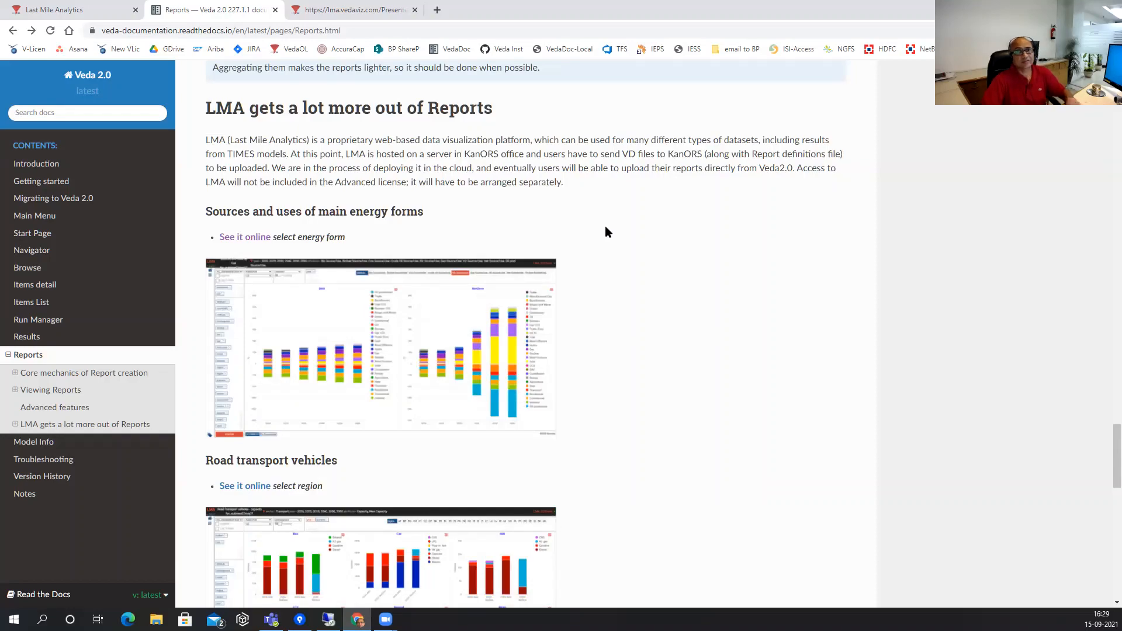
{"action": "scroll", "coordinate": [605, 231], "scroll_direction": "up", "scroll_amount": 12}
{"action": "scroll", "coordinate": [605, 232], "scroll_direction": "up", "scroll_amount": 20}
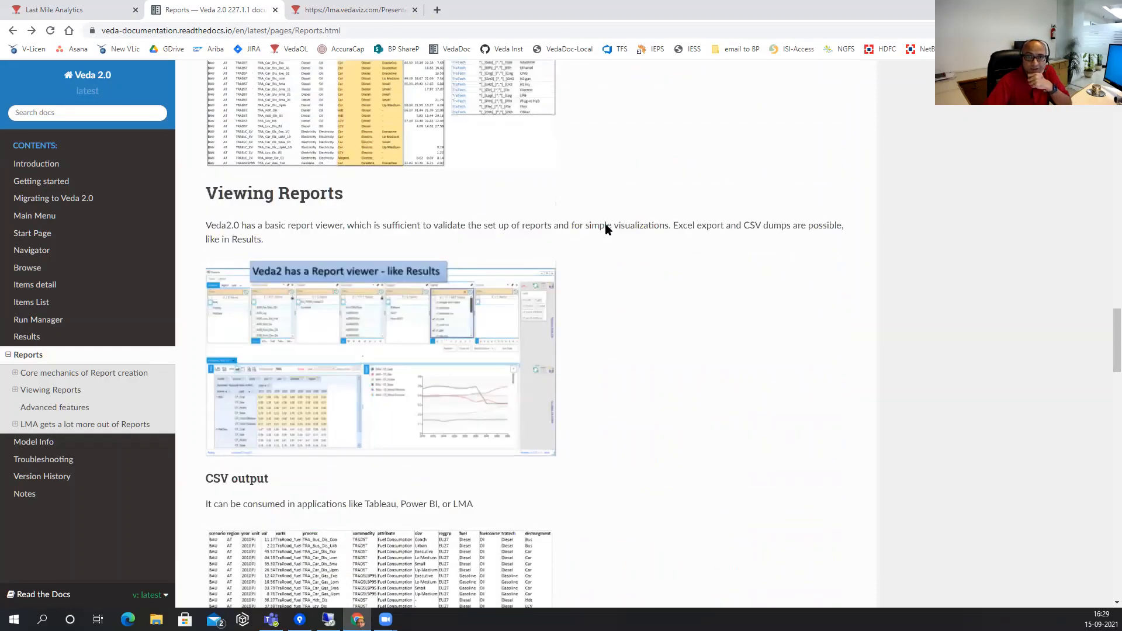
{"action": "scroll", "coordinate": [605, 229], "scroll_direction": "up", "scroll_amount": 10}
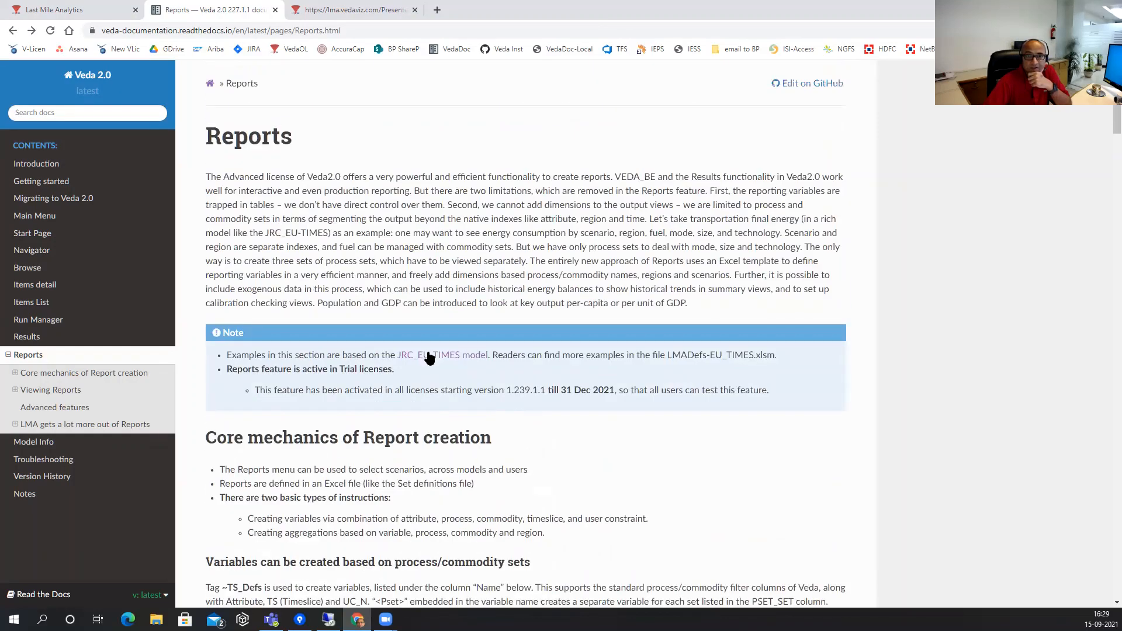
{"action": "left_click", "coordinate": [430, 356]}
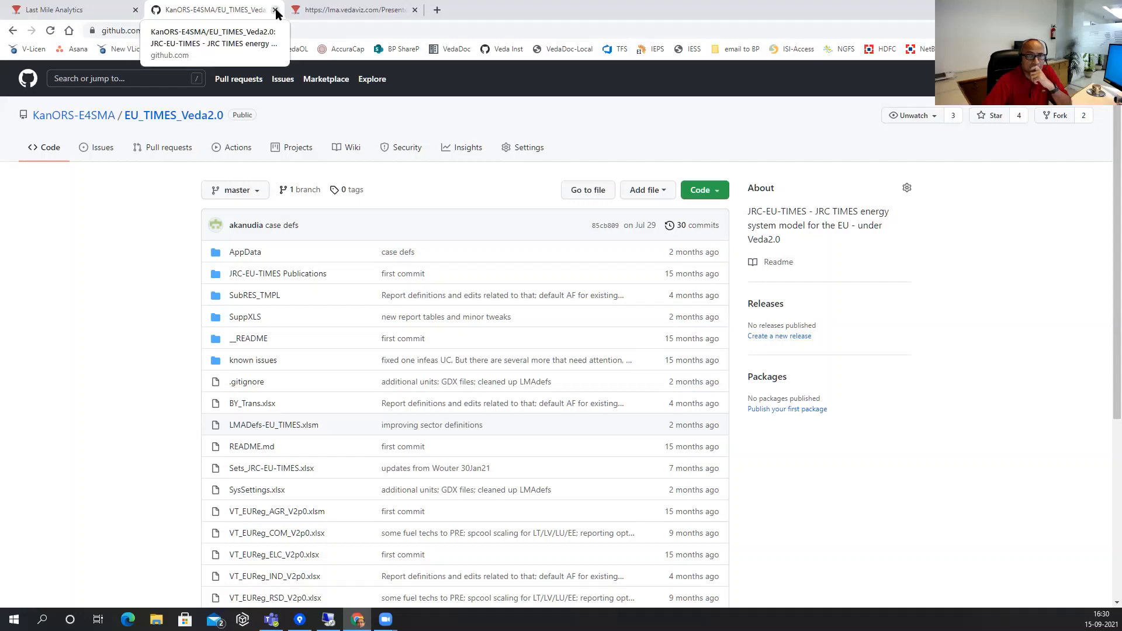
Check the line-chart and Sankey tabs, then go back from EU_TIMES_Veda2.0 to Reports.
{"action": "left_click", "coordinate": [339, 12]}
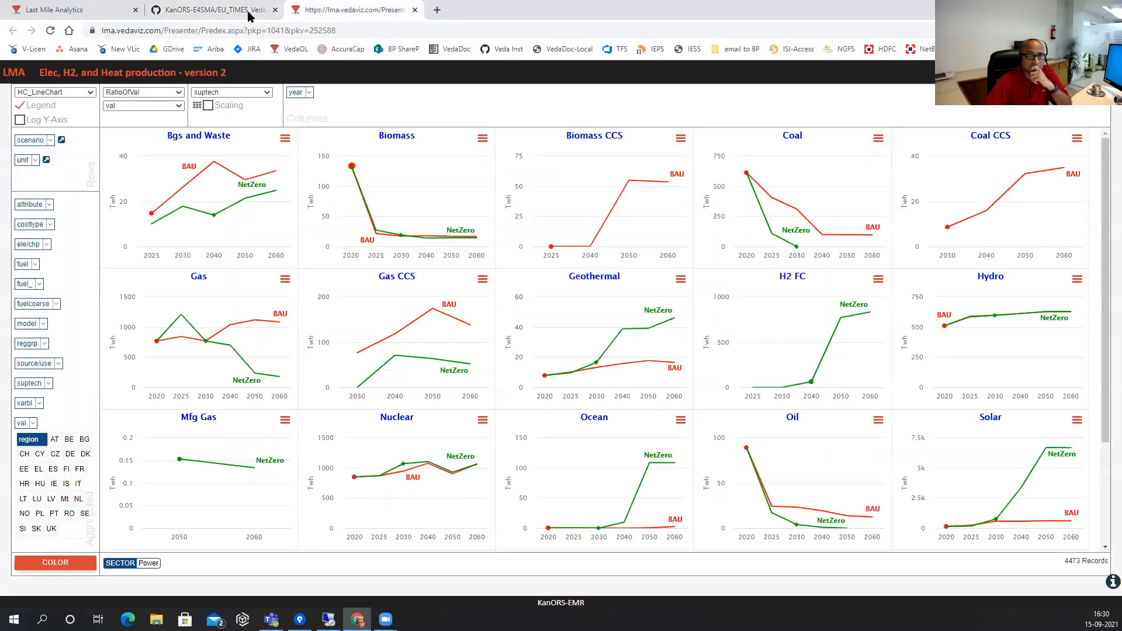
{"action": "left_click", "coordinate": [81, 13]}
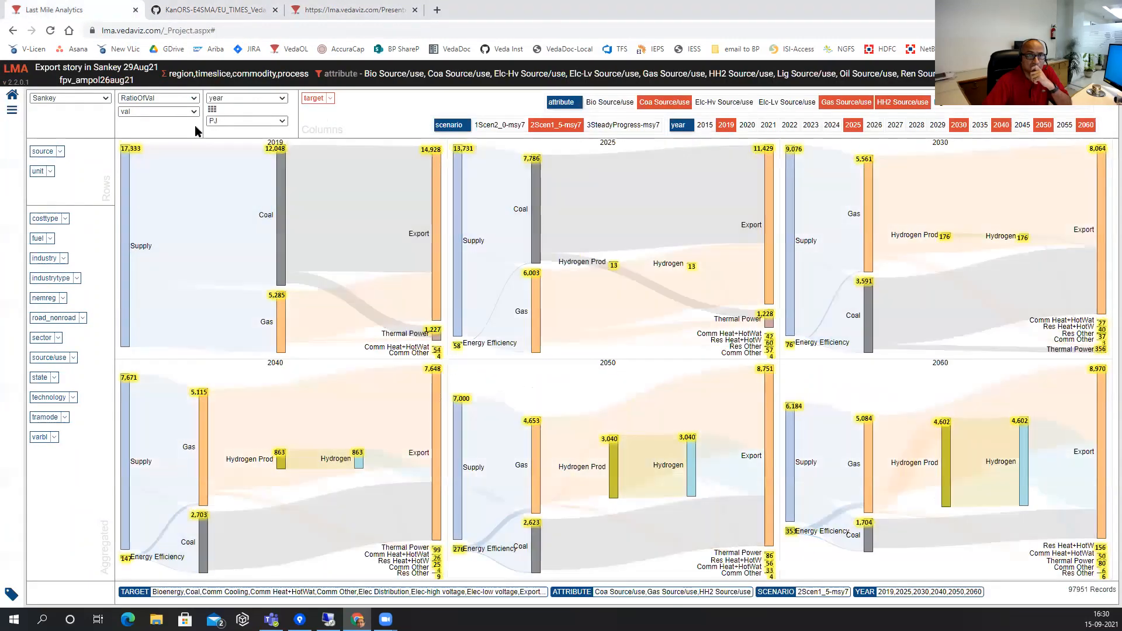
{"action": "left_click", "coordinate": [216, 12]}
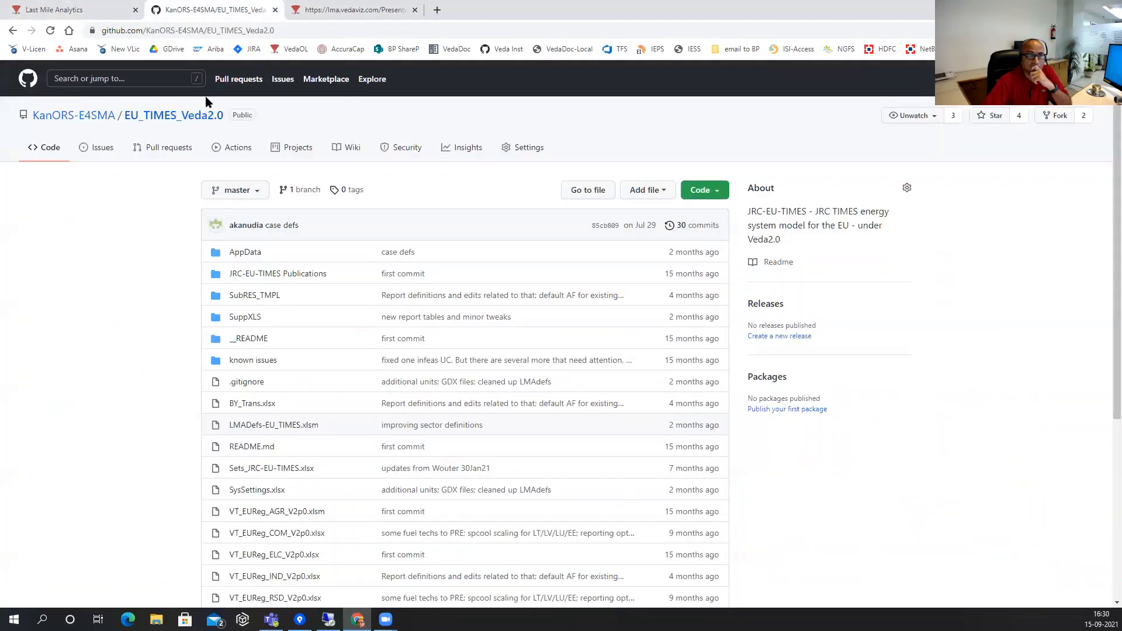
{"action": "left_click", "coordinate": [12, 31]}
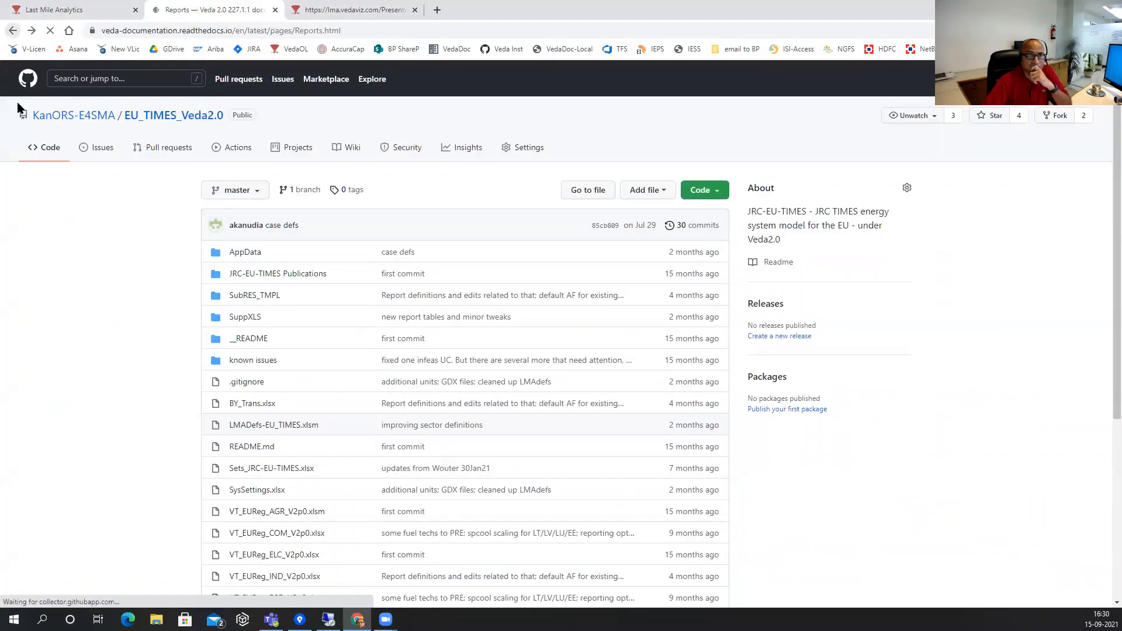